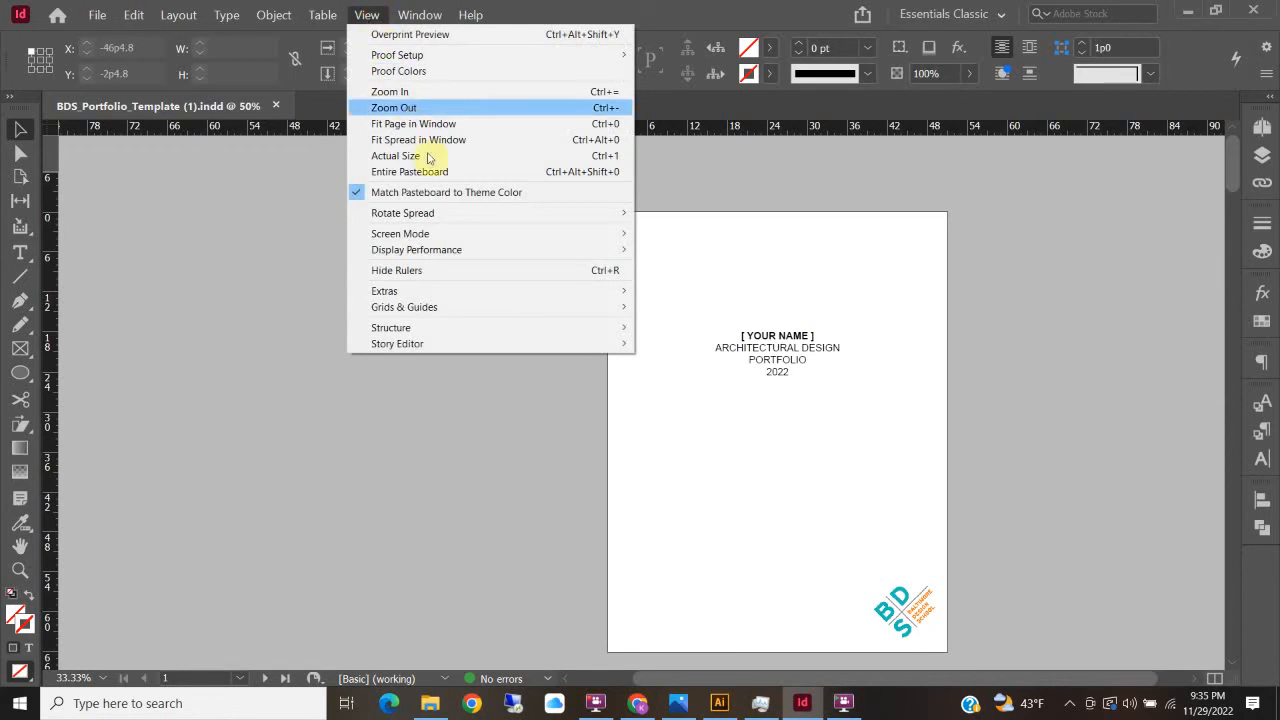
Step: Set the screen mode to Normal so the cover page's frame edges and margins are displayed
mouse_move(471, 238)
click(673, 233)
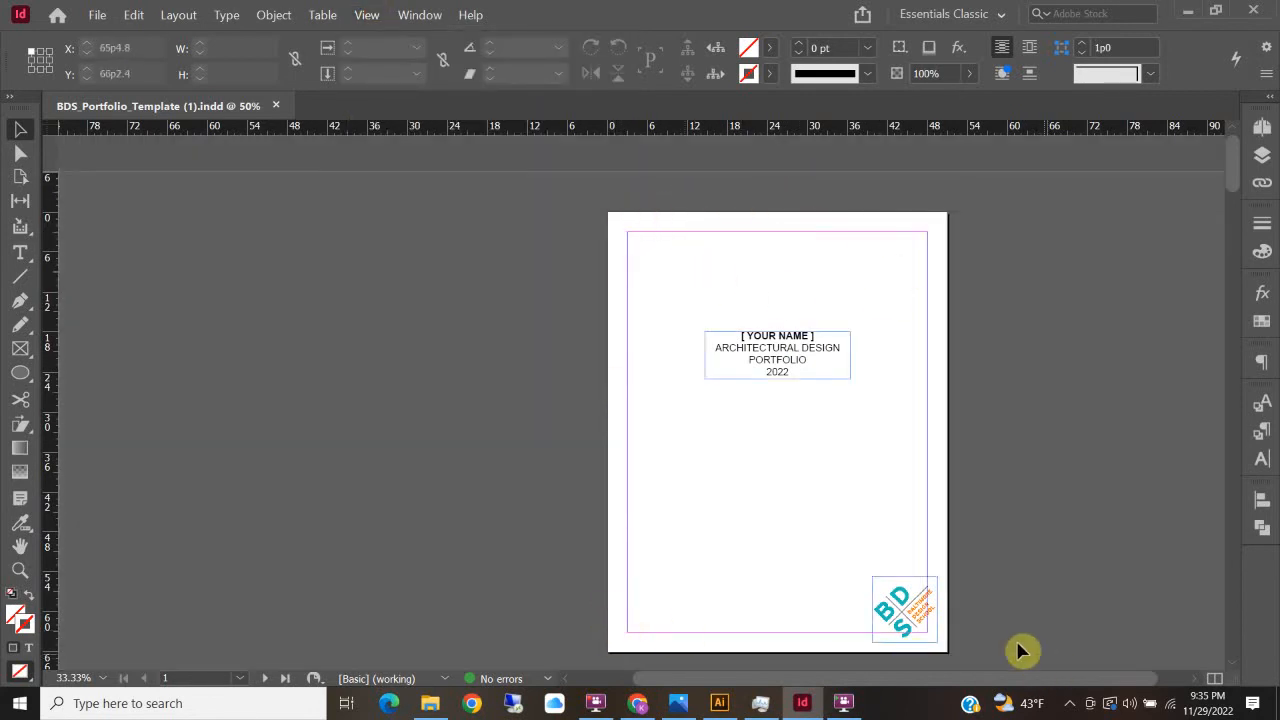
click(795, 358)
click(788, 475)
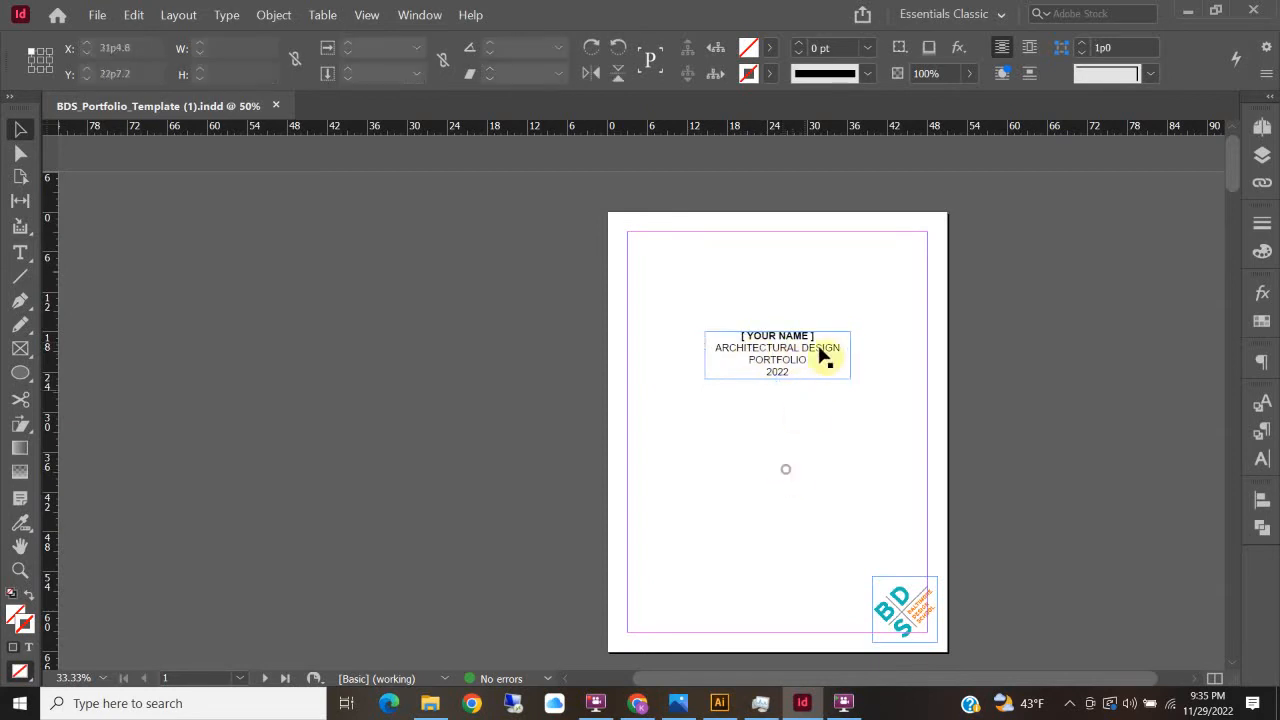
Step: Replace the [ YOUR NAME ] placeholder on the cover page with the author's name on its own line, and return to the Selection tool
double_click(752, 345)
drag(740, 335, 825, 333)
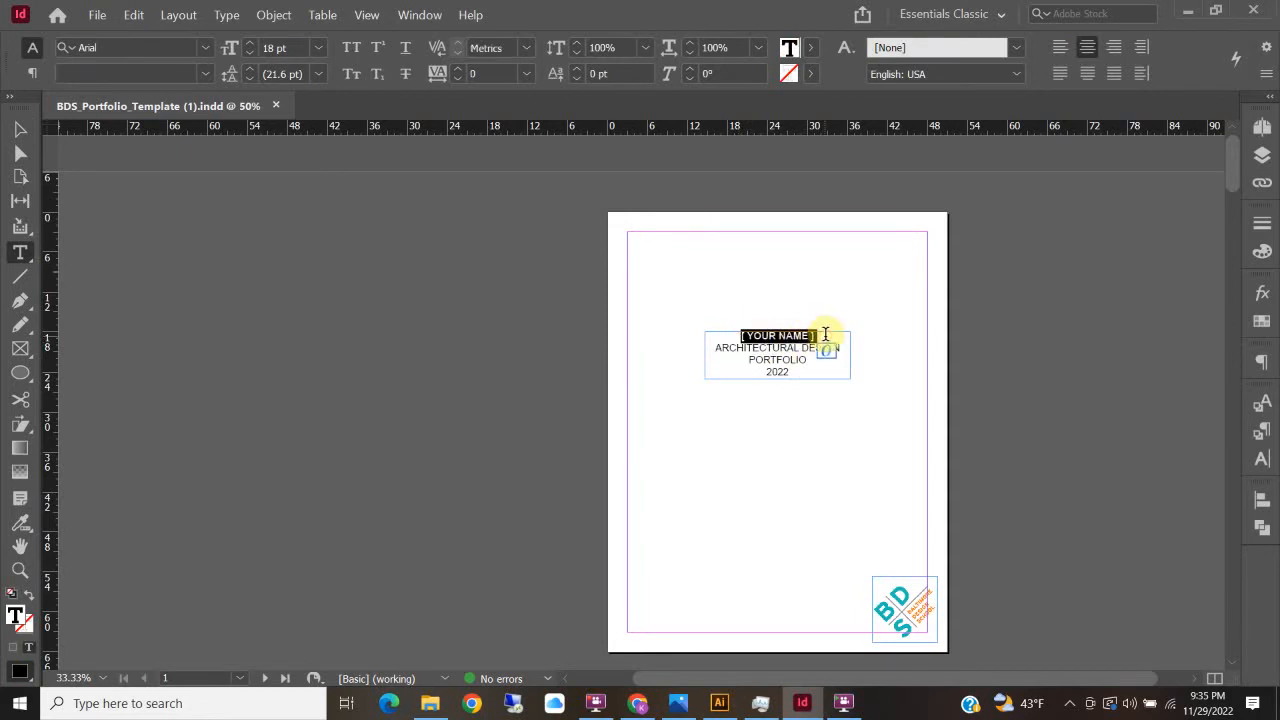
key(BackSpace)
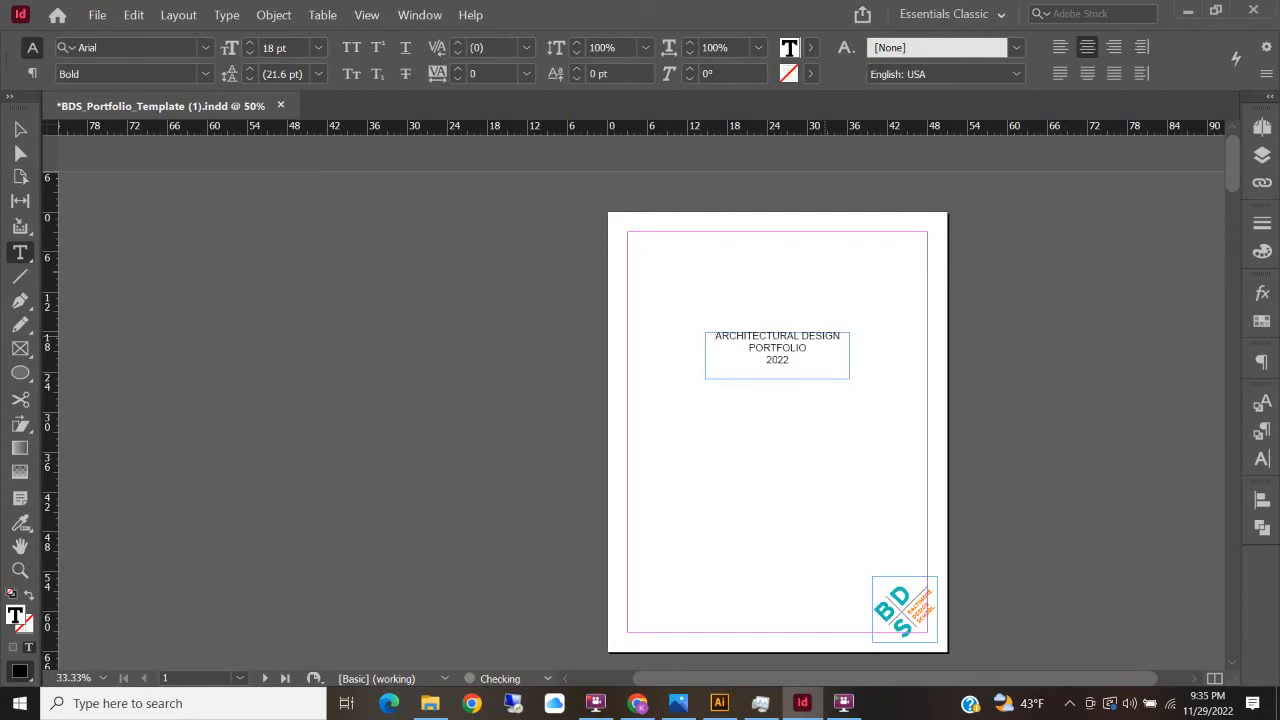
text(MS. Z)
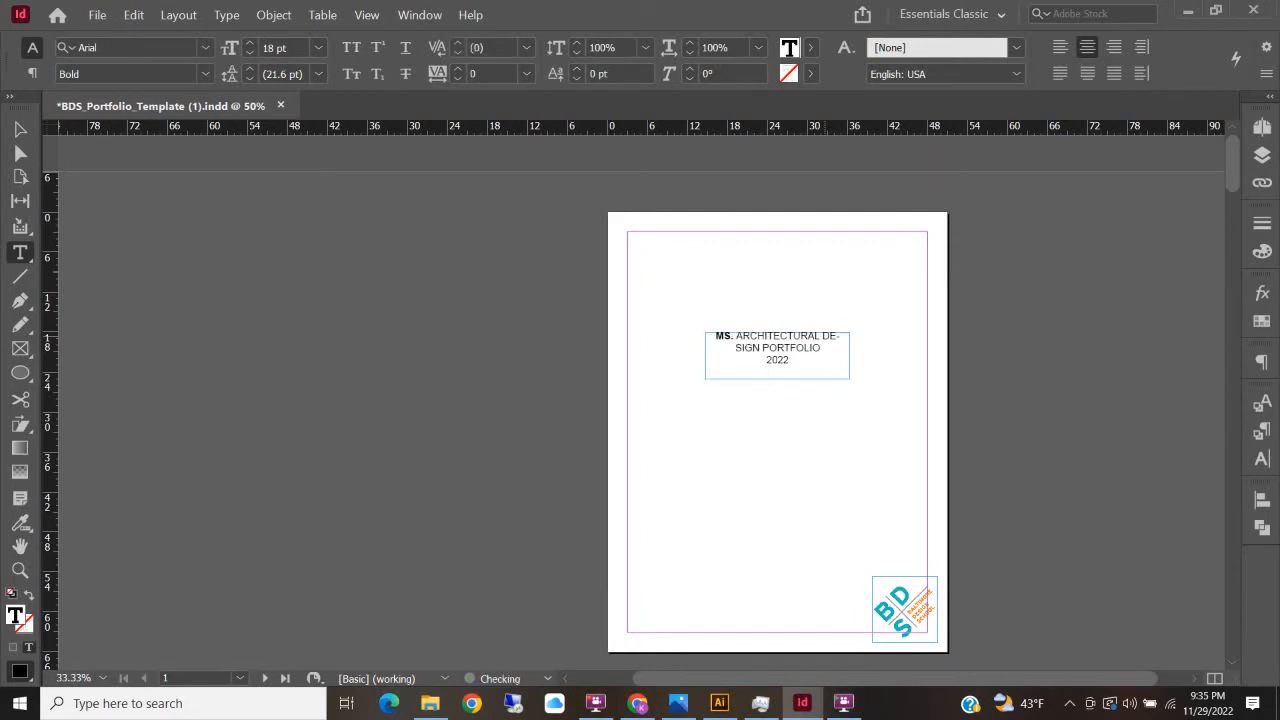
key(Return)
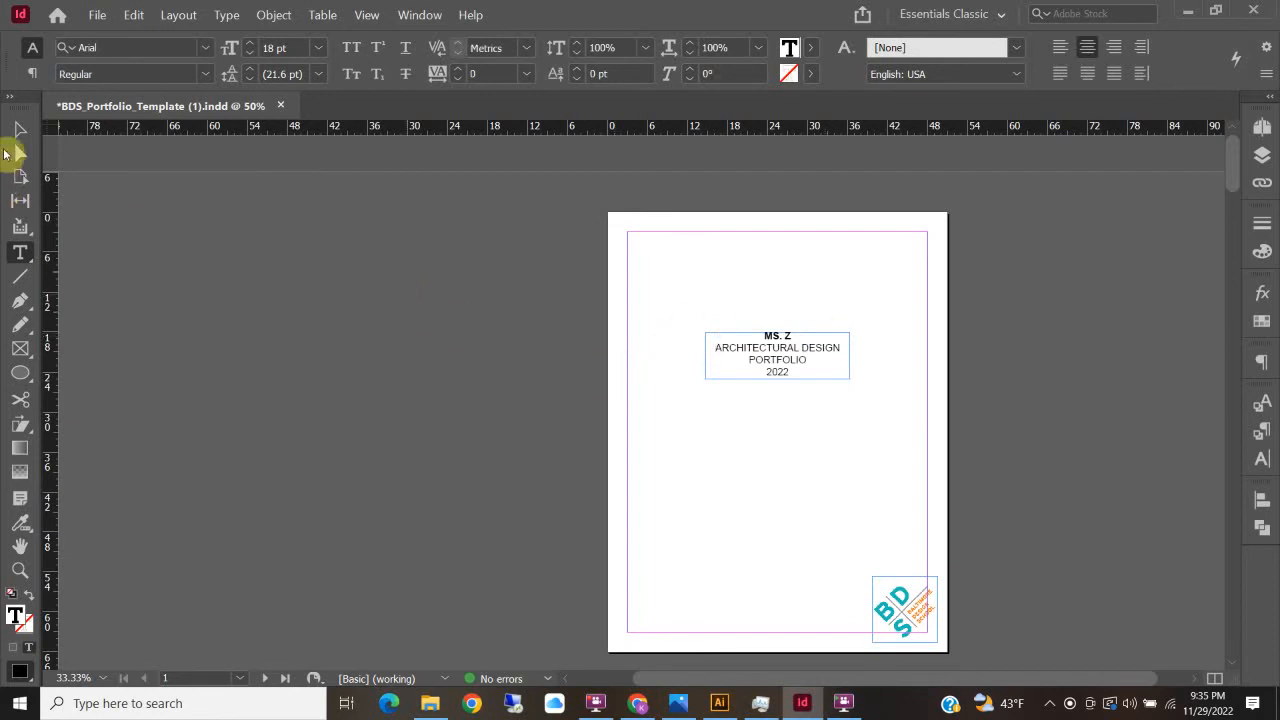
click(17, 131)
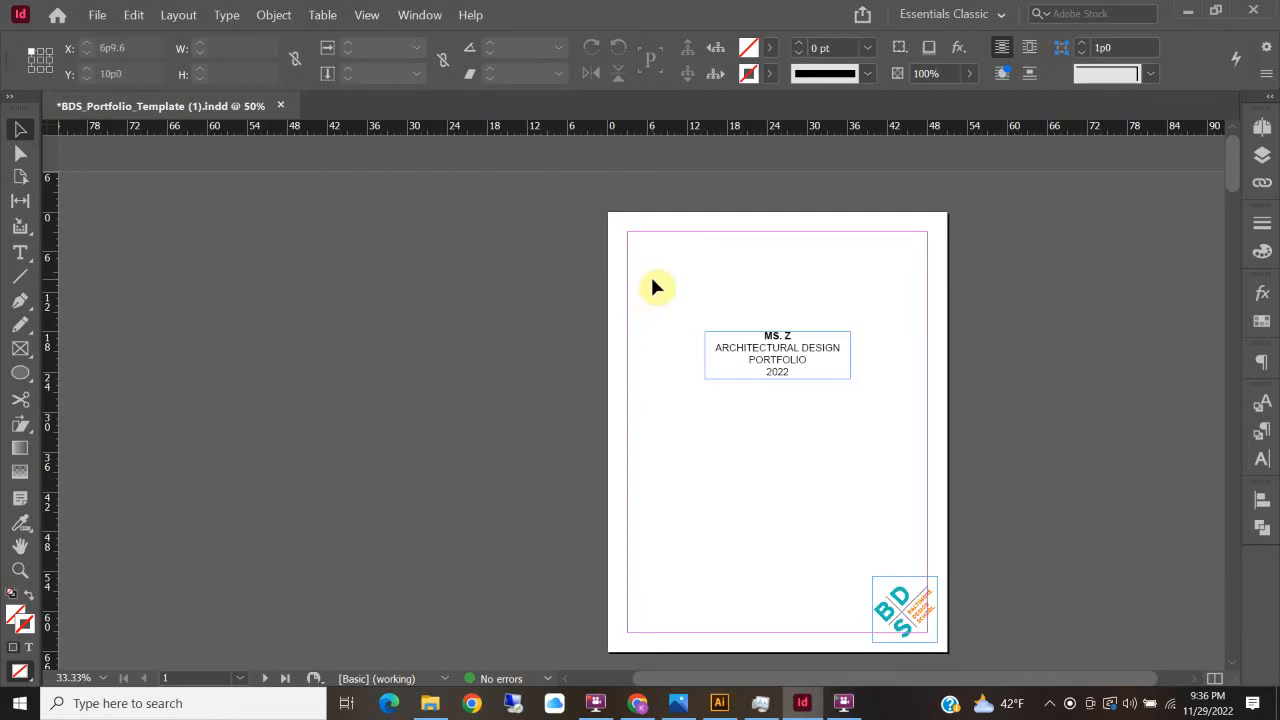
Step: Examine the spread of pages 2 and 3, including the large image placeholder frame on page 2
scroll(652, 287, down, 10)
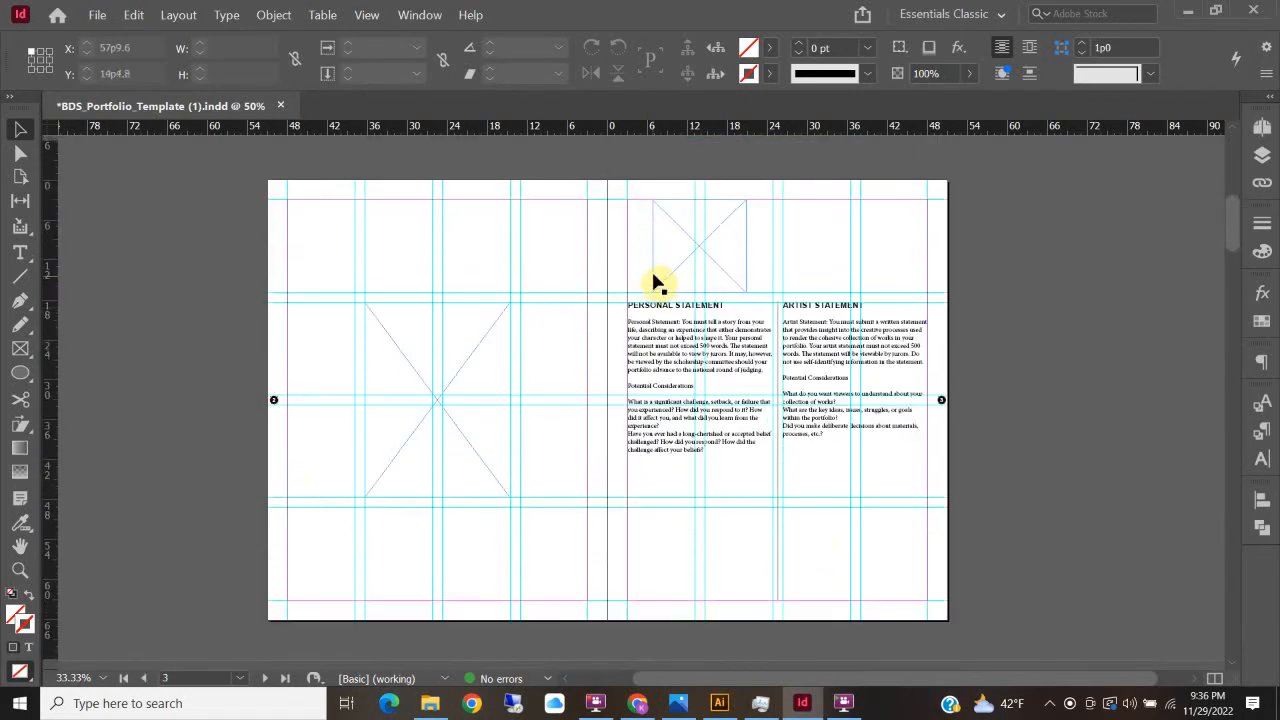
key(ctrl+equal)
key(ctrl+equal)
key(ctrl+equal)
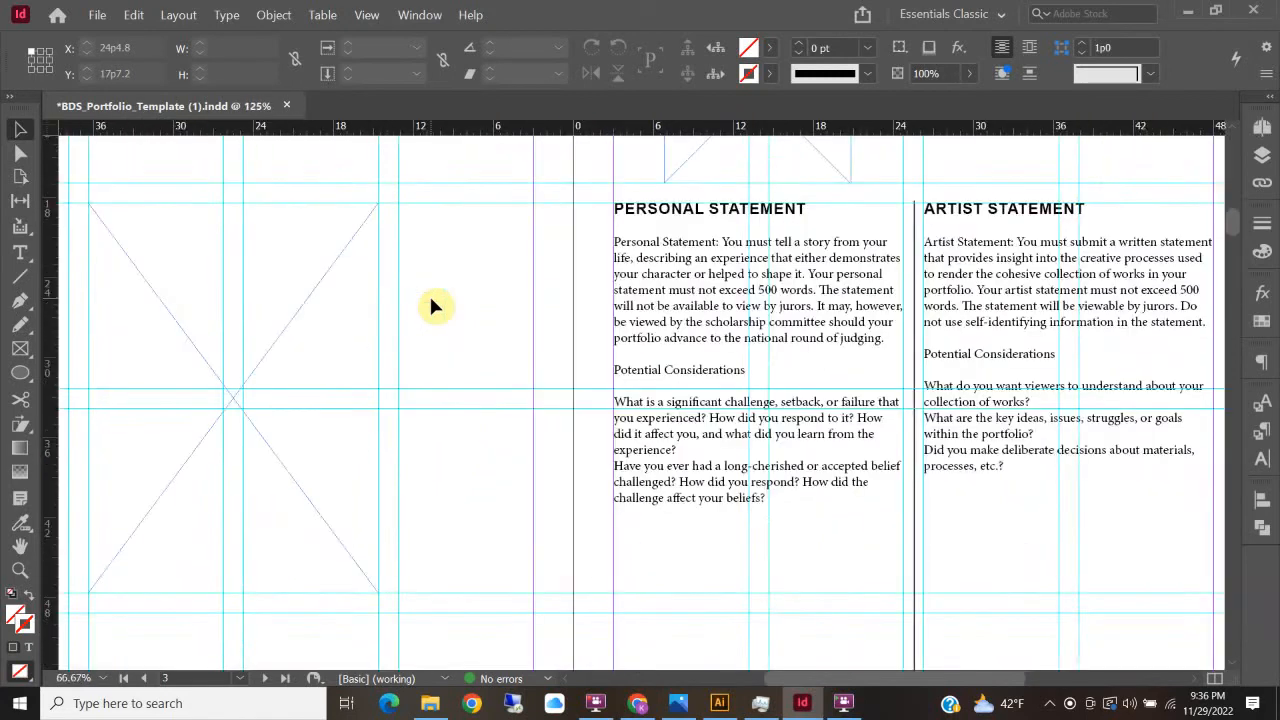
key(ctrl+minus)
key(ctrl+minus)
key(ctrl+equal)
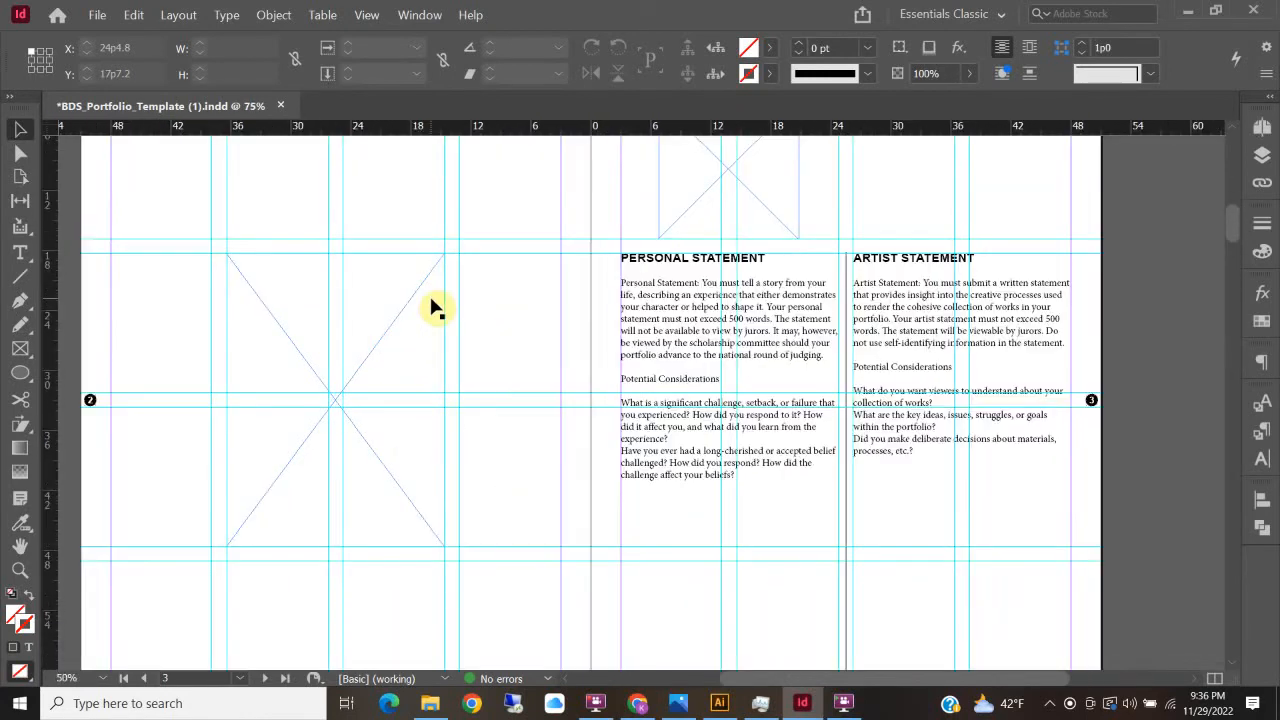
click(272, 313)
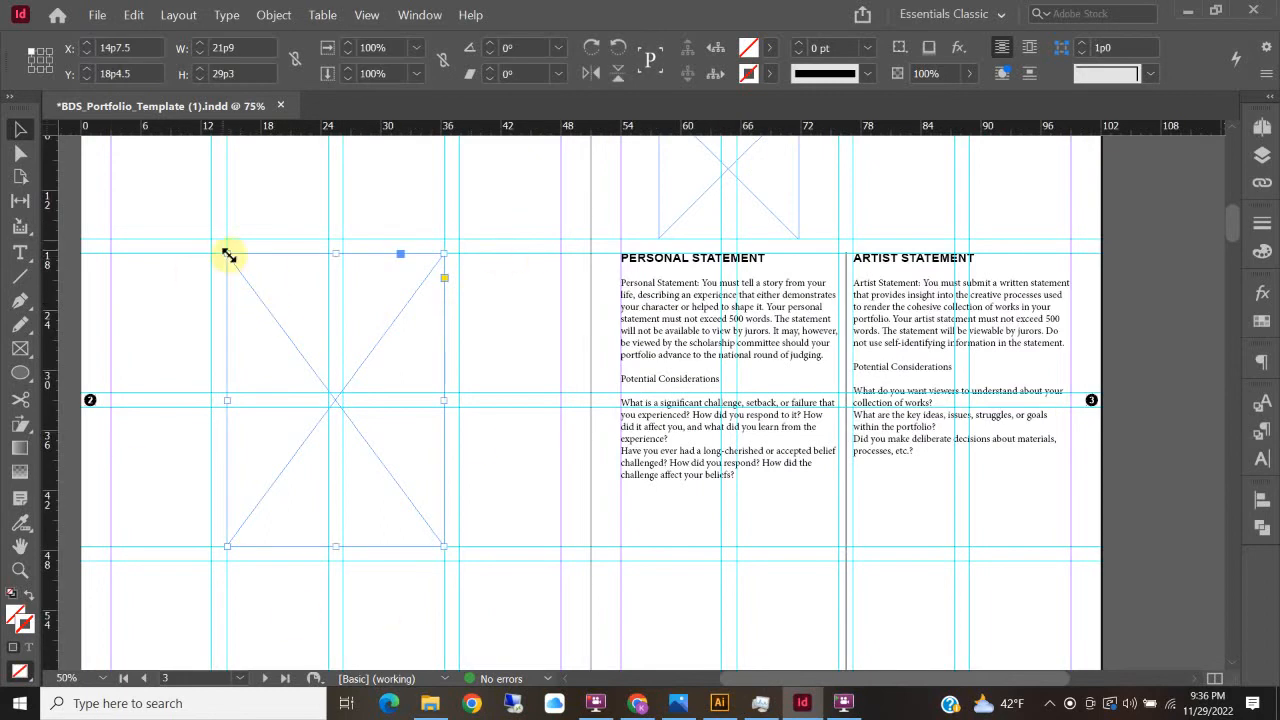
click(172, 324)
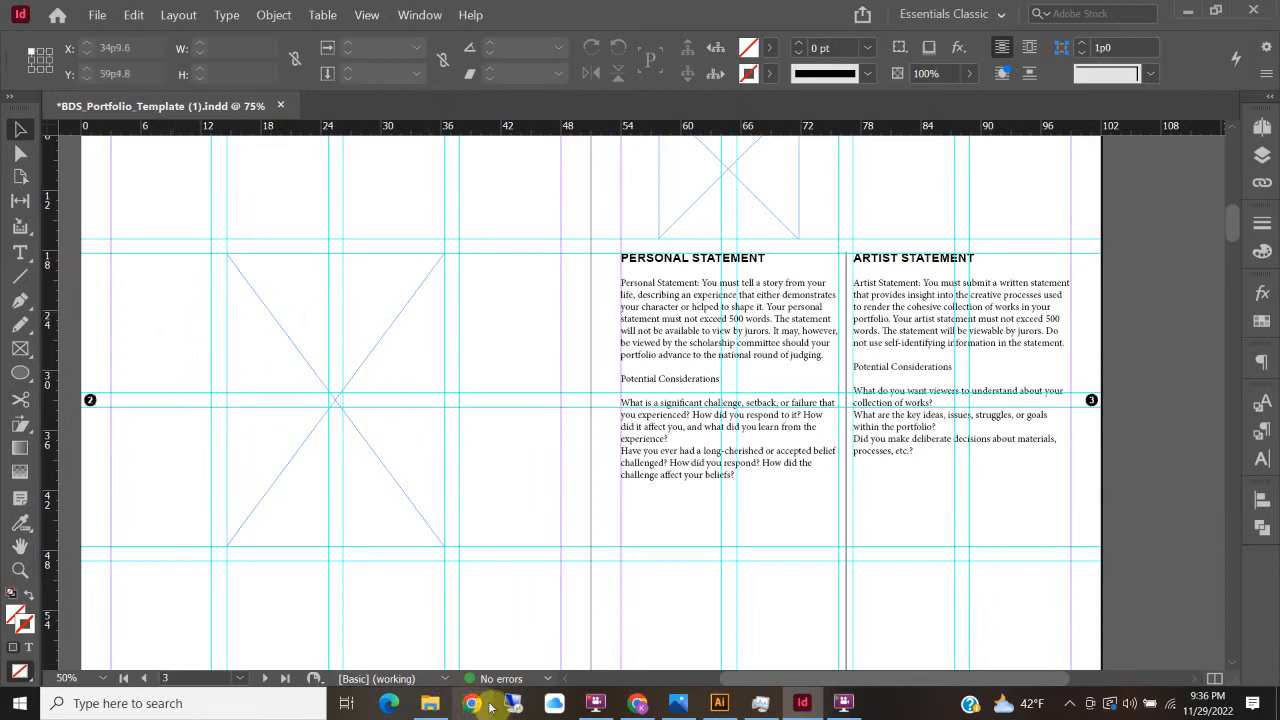
Step: Switch to Chrome and load drive.google.com in the first BDS_Portfolio_Template.indd tab
click(647, 707)
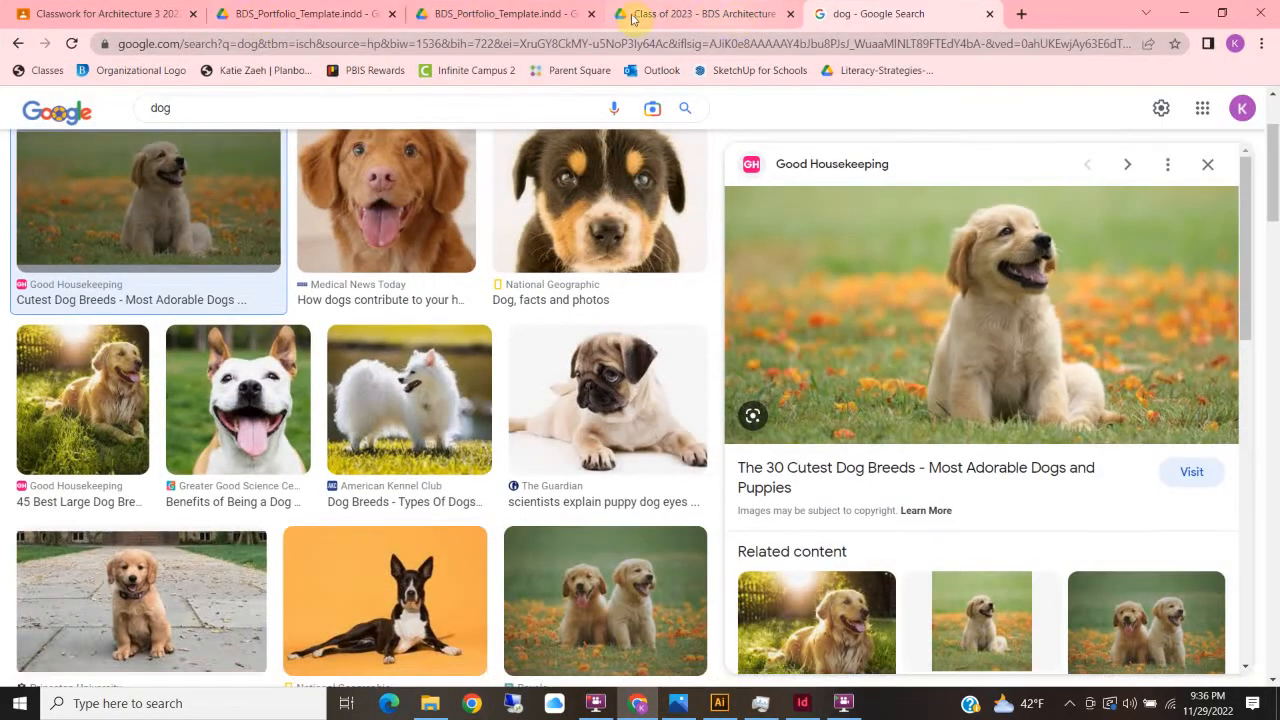
click(288, 20)
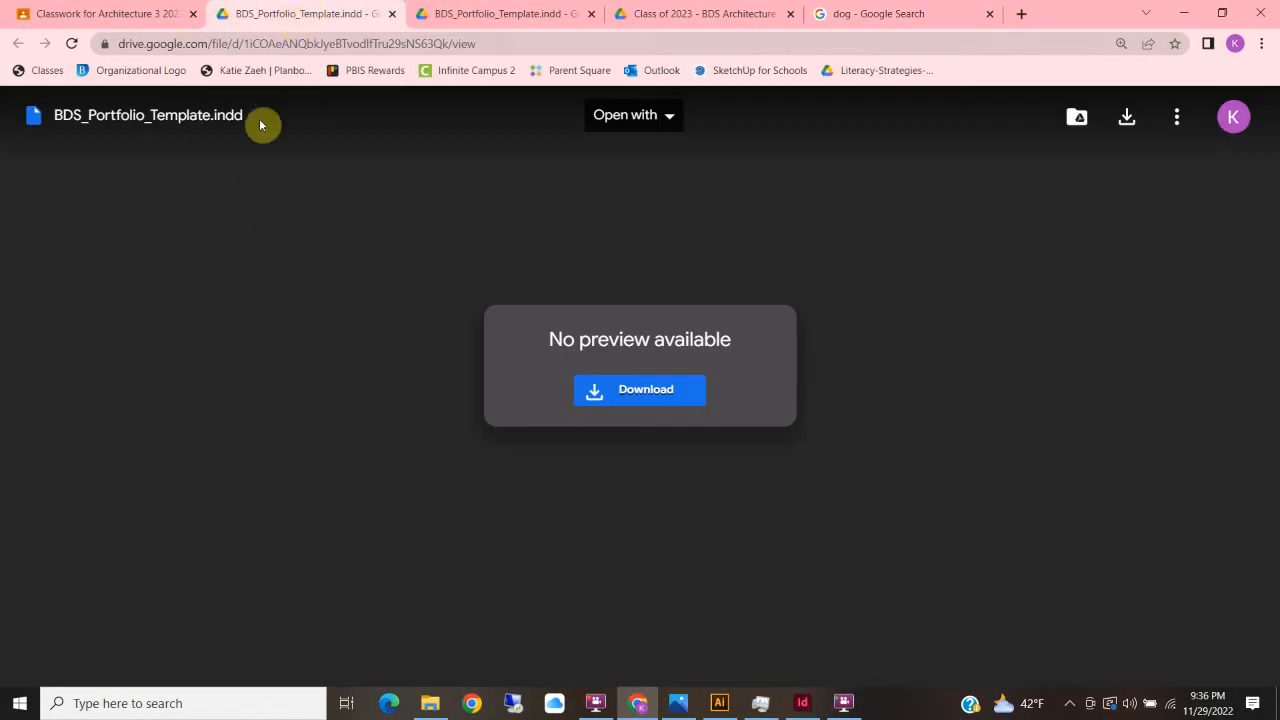
click(239, 46)
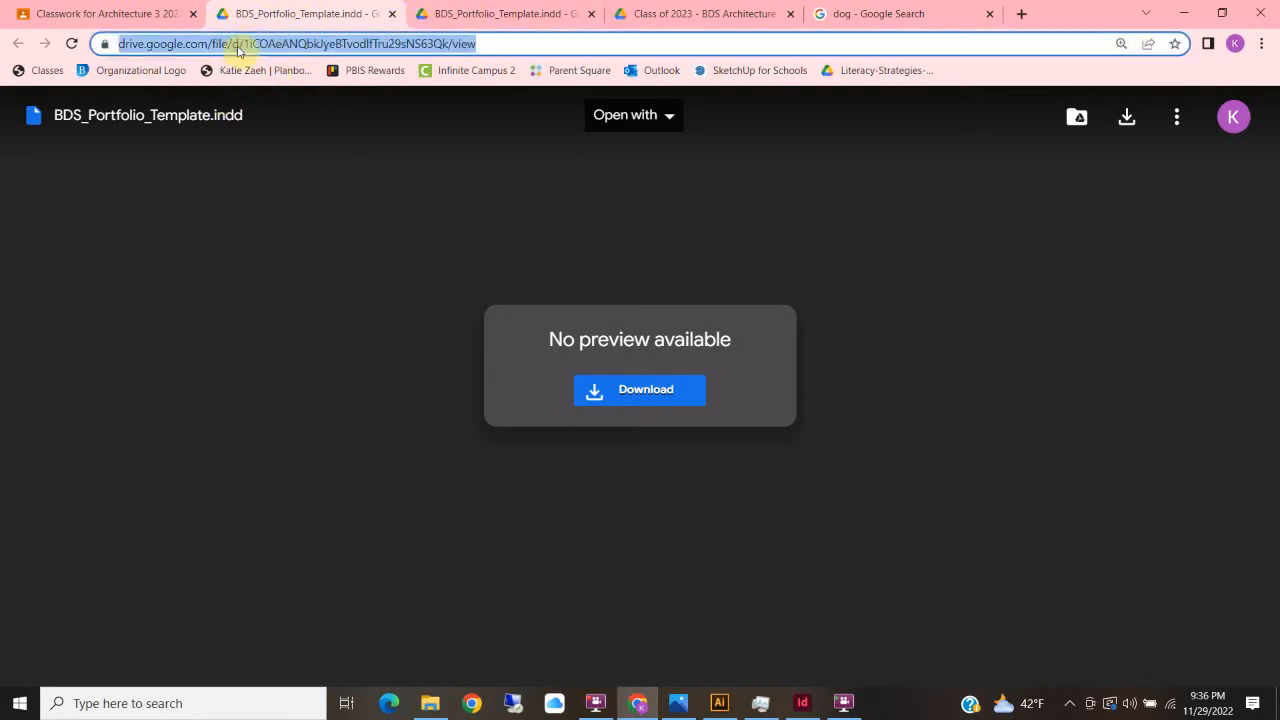
text(DRIVE.GO)
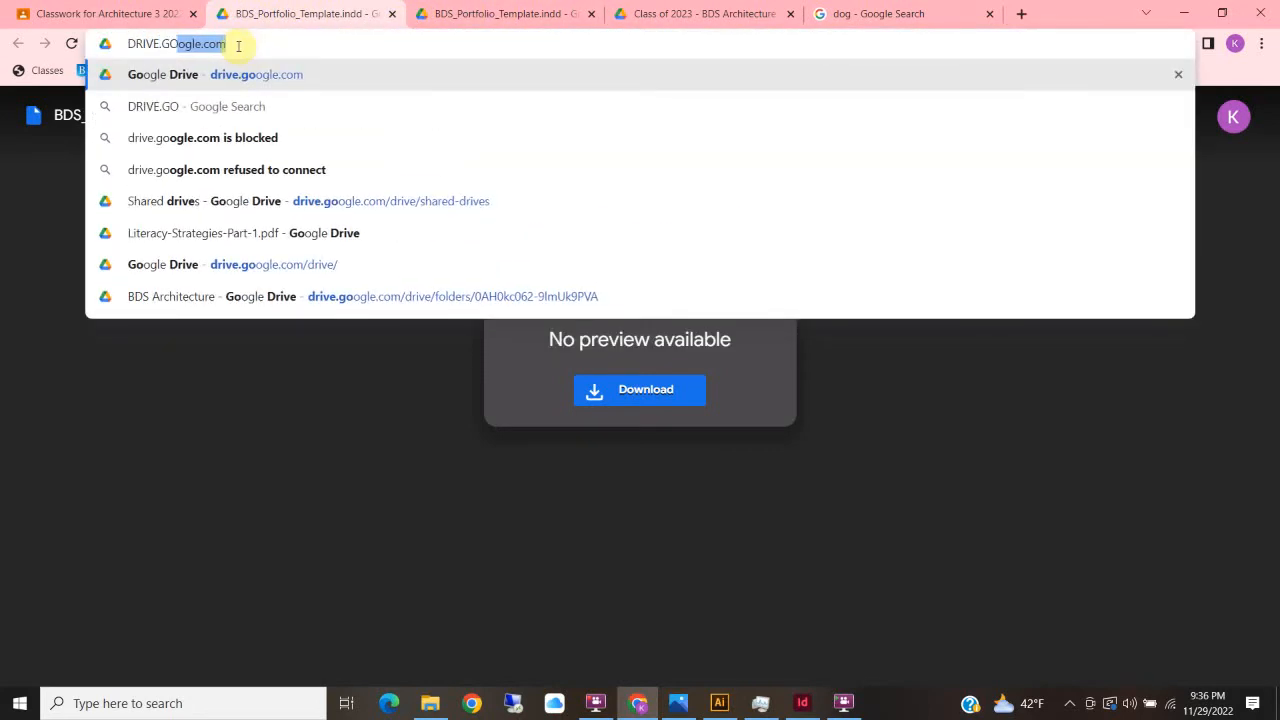
text(OGLE.CO)
key(Return)
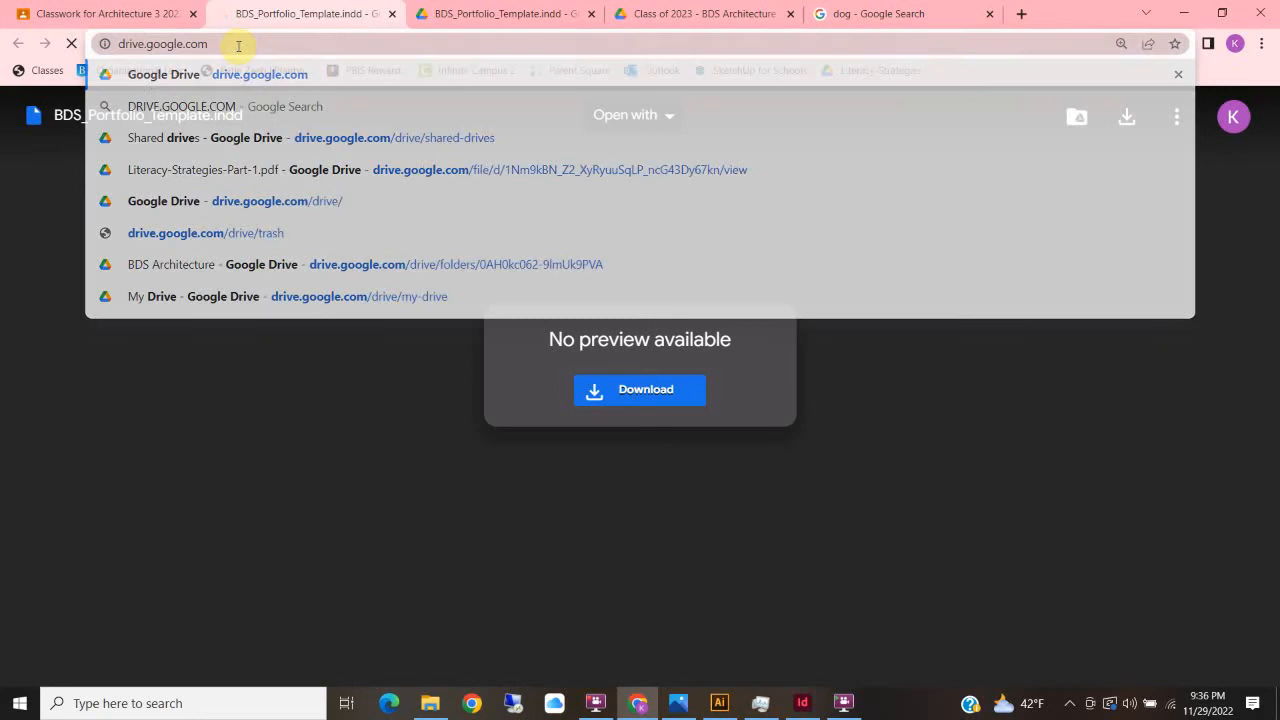
Step: Look through the Shared drives and Shared with me sections for the student work folders
click(89, 337)
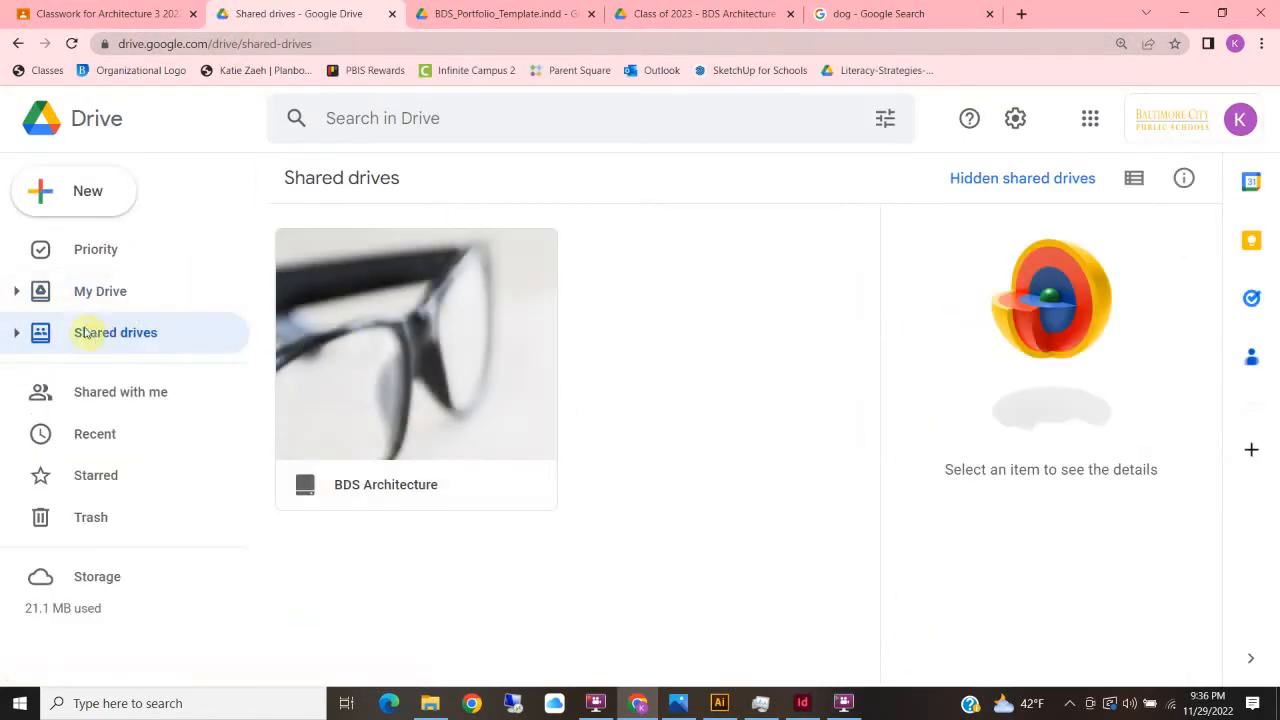
click(103, 405)
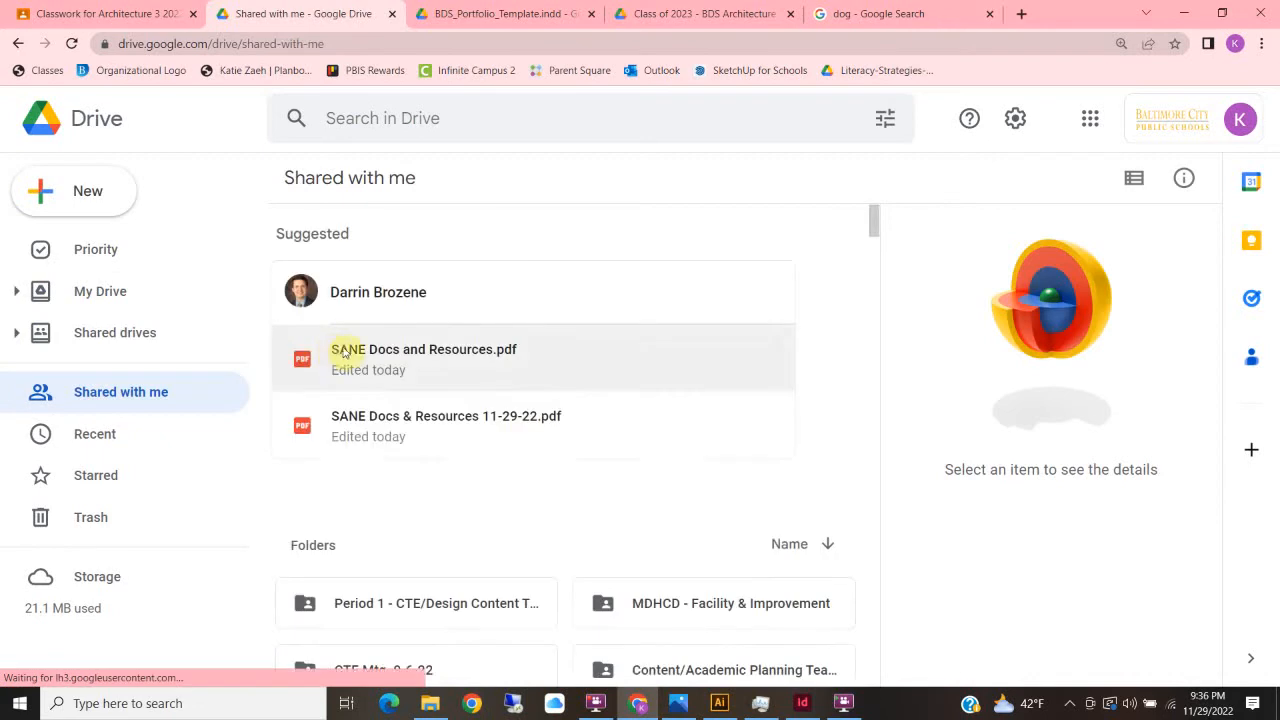
scroll(490, 480, down, 5)
scroll(420, 323, up, 5)
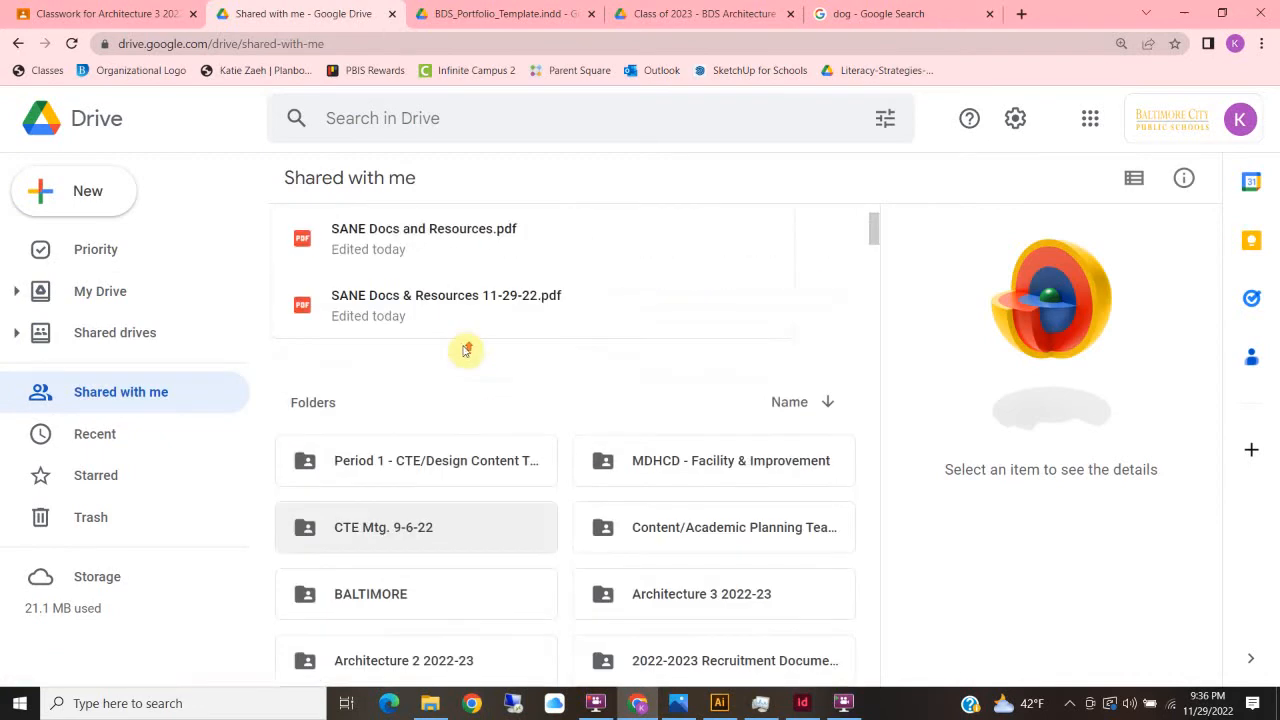
scroll(400, 500, down, 2)
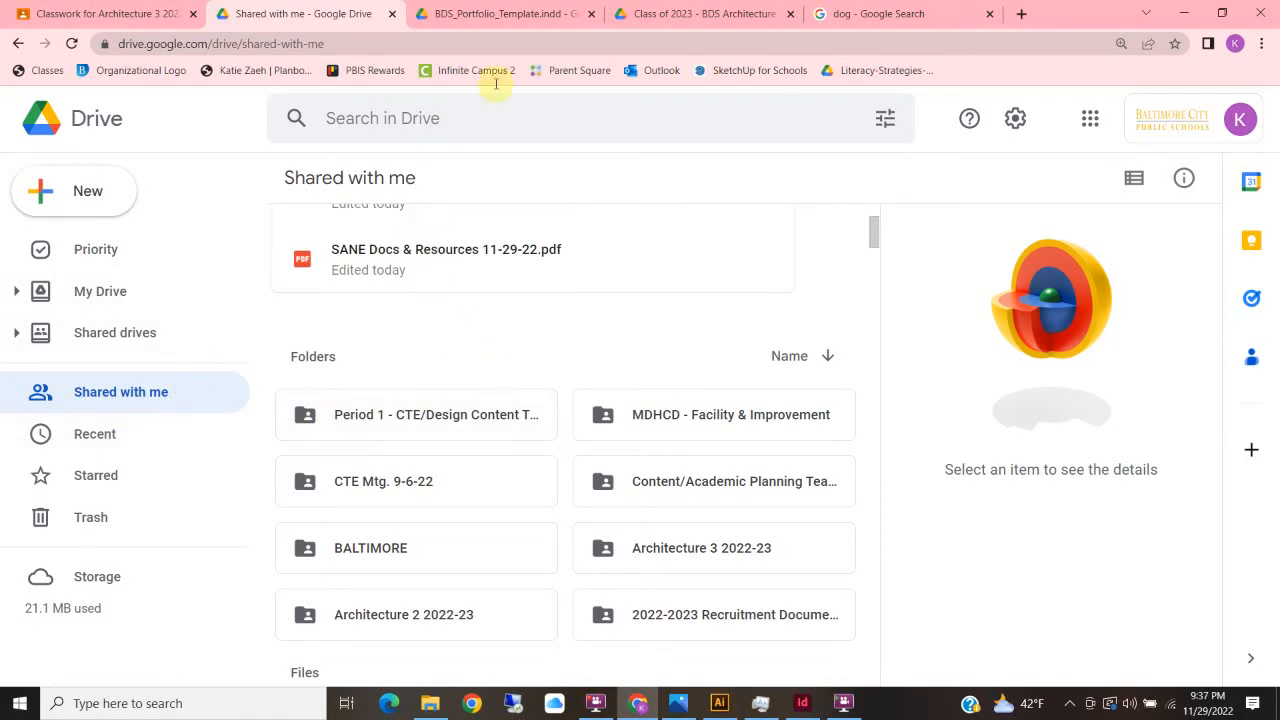
Step: Bring up the Class of 2023 folder in BDS Architecture, view one student's files, and return to the student folder list
click(706, 13)
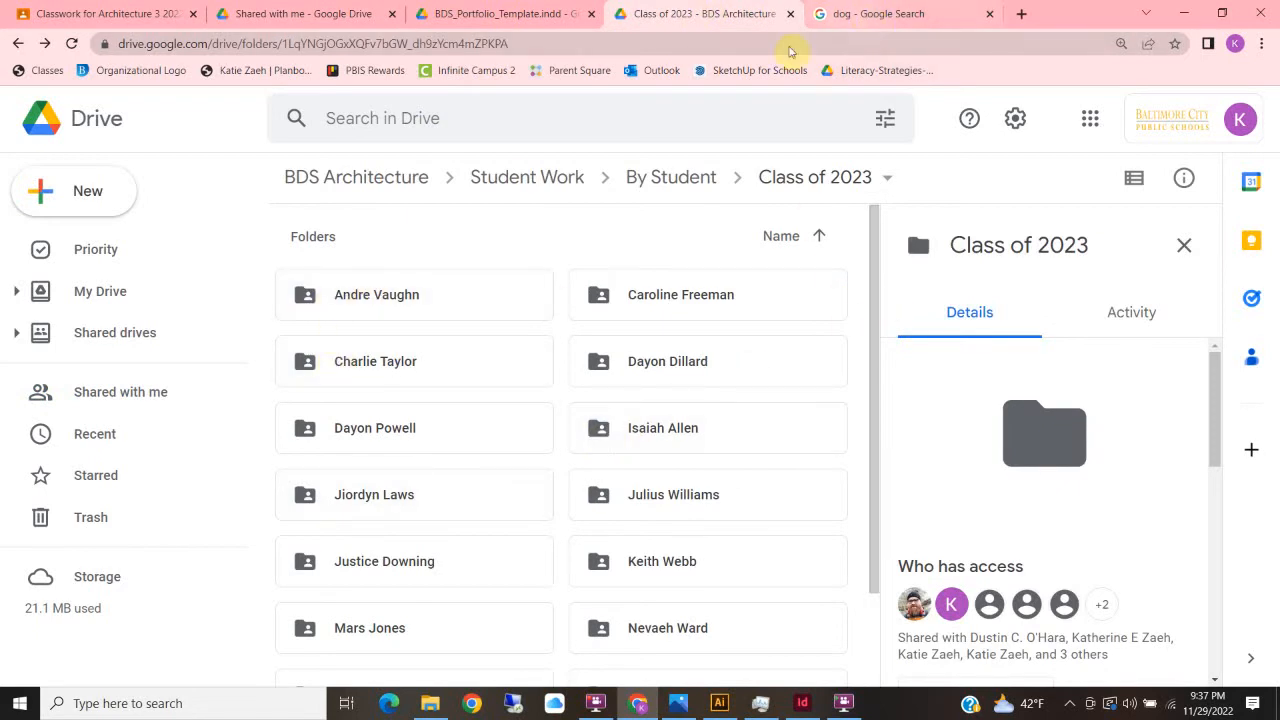
double_click(414, 497)
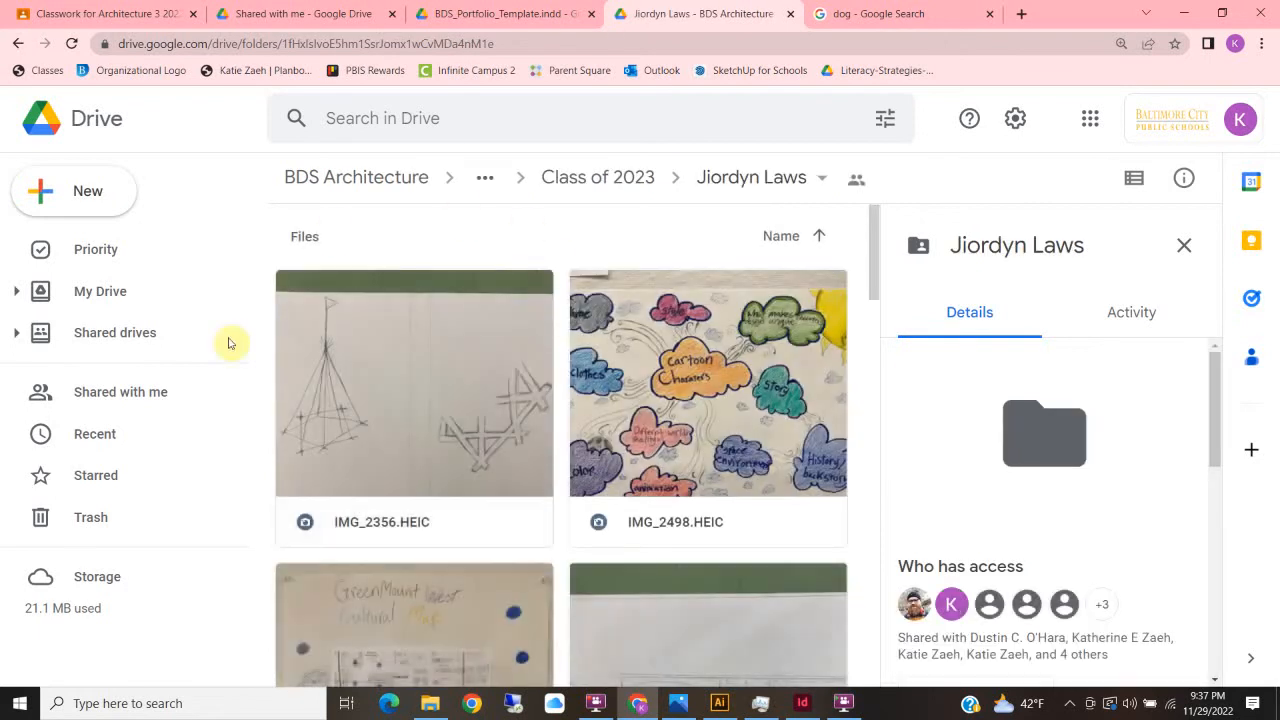
click(12, 43)
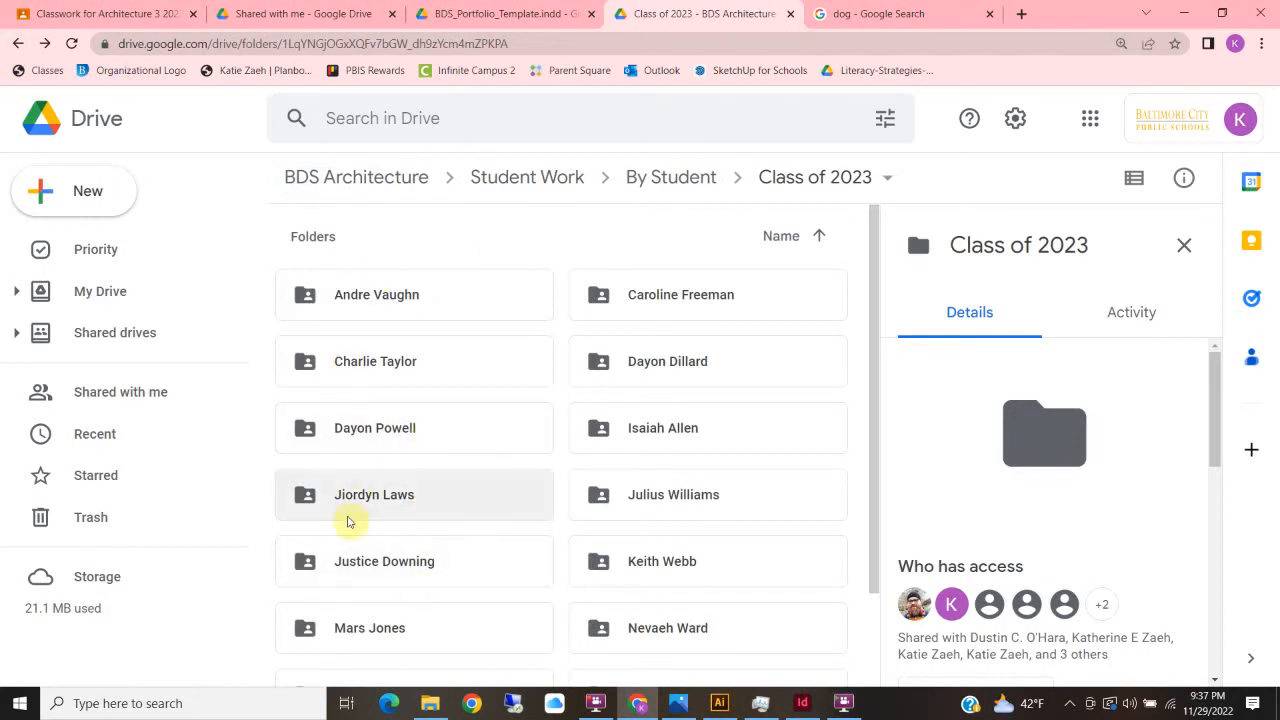
scroll(640, 470, down, 2)
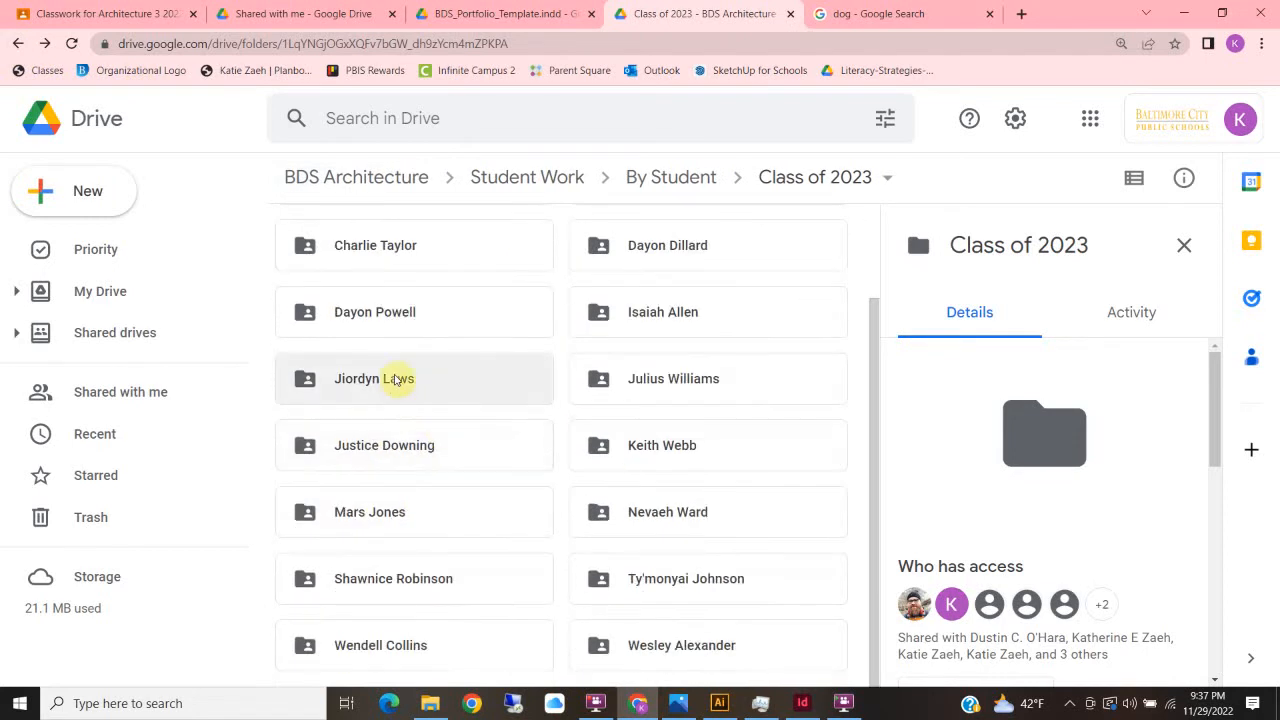
Step: Download one student's folder from Class of 2023 and show the resulting zip file in its local folder
right_click(654, 586)
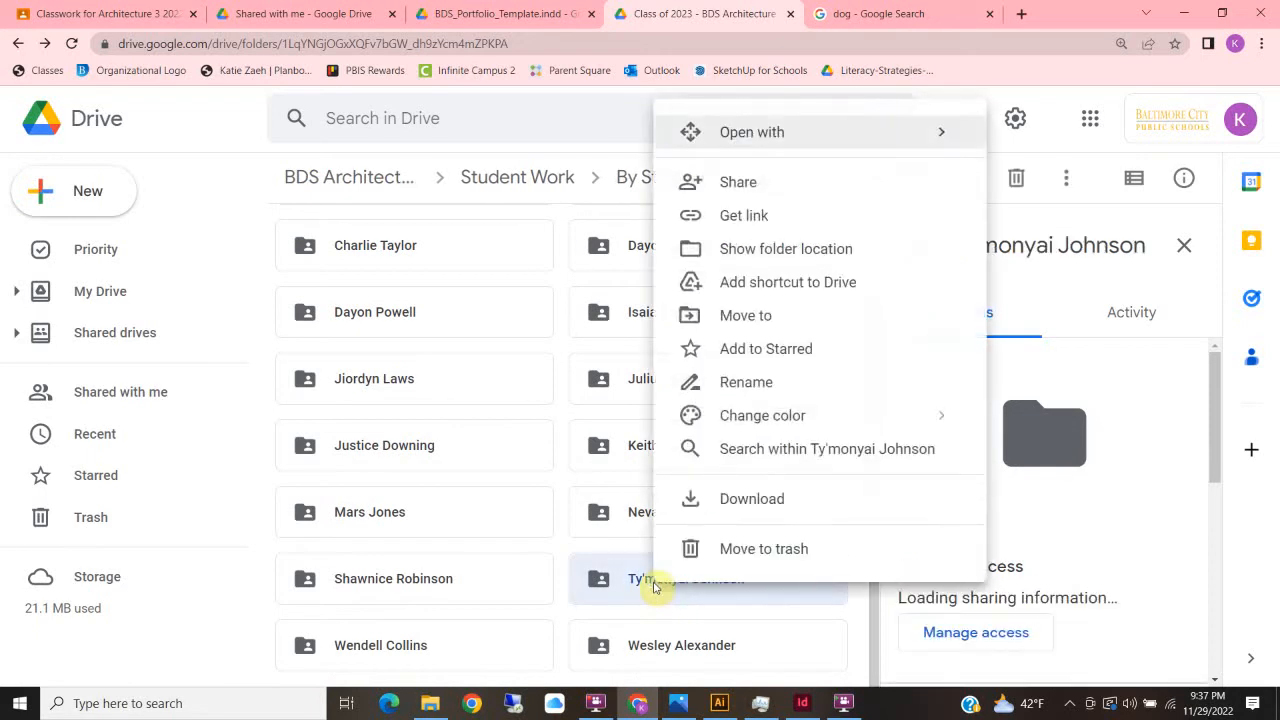
click(727, 510)
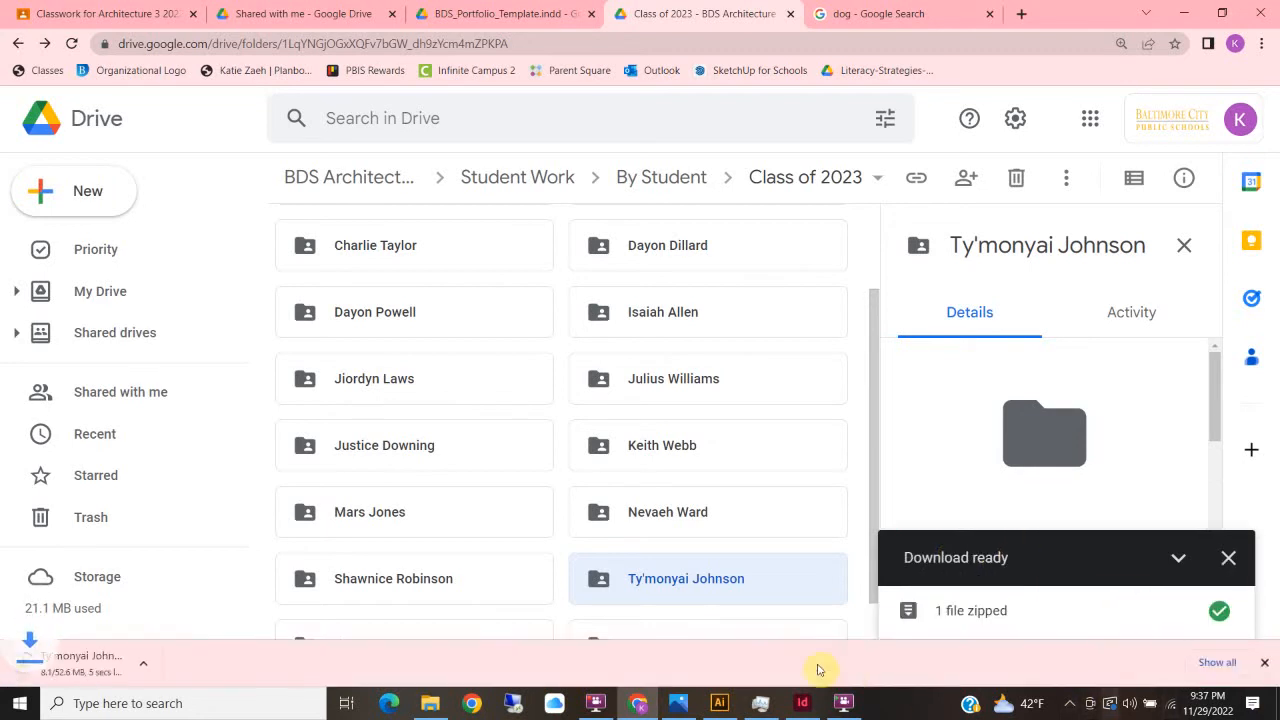
right_click(66, 660)
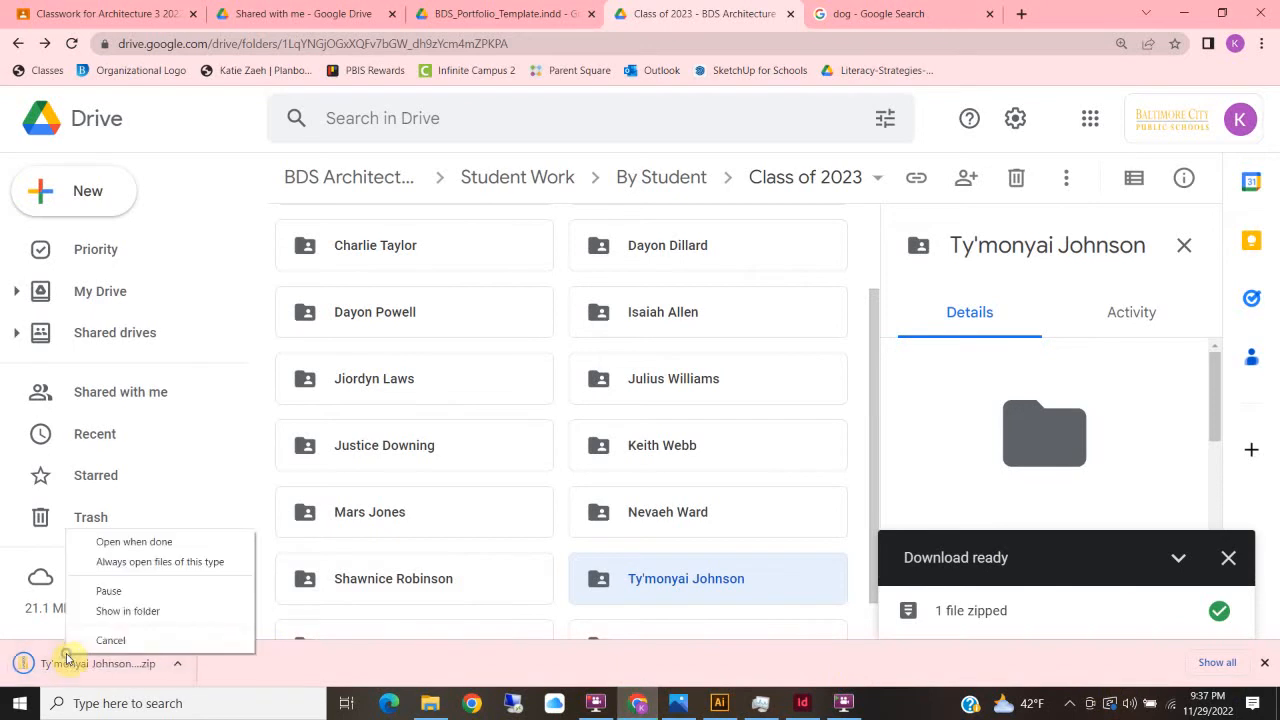
click(128, 614)
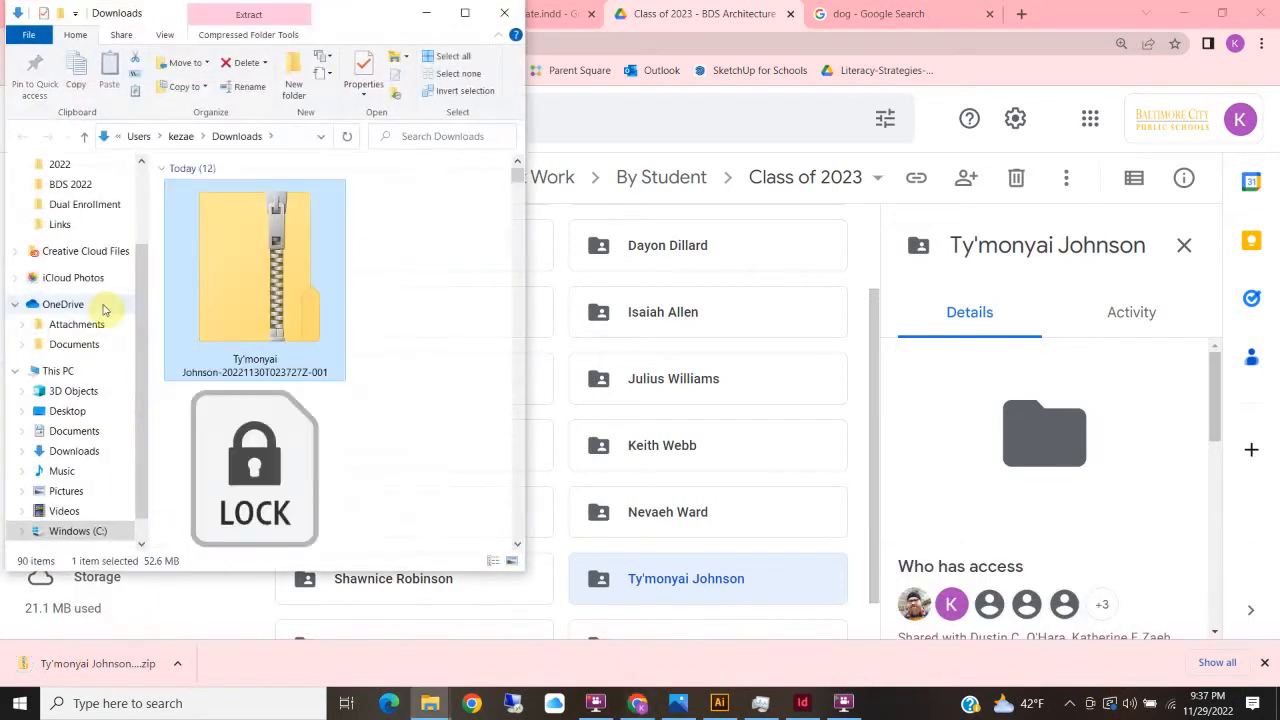
Step: Extract all files from the downloaded student zip to the suggested destination in Downloads
double_click(248, 224)
right_click(247, 220)
click(339, 294)
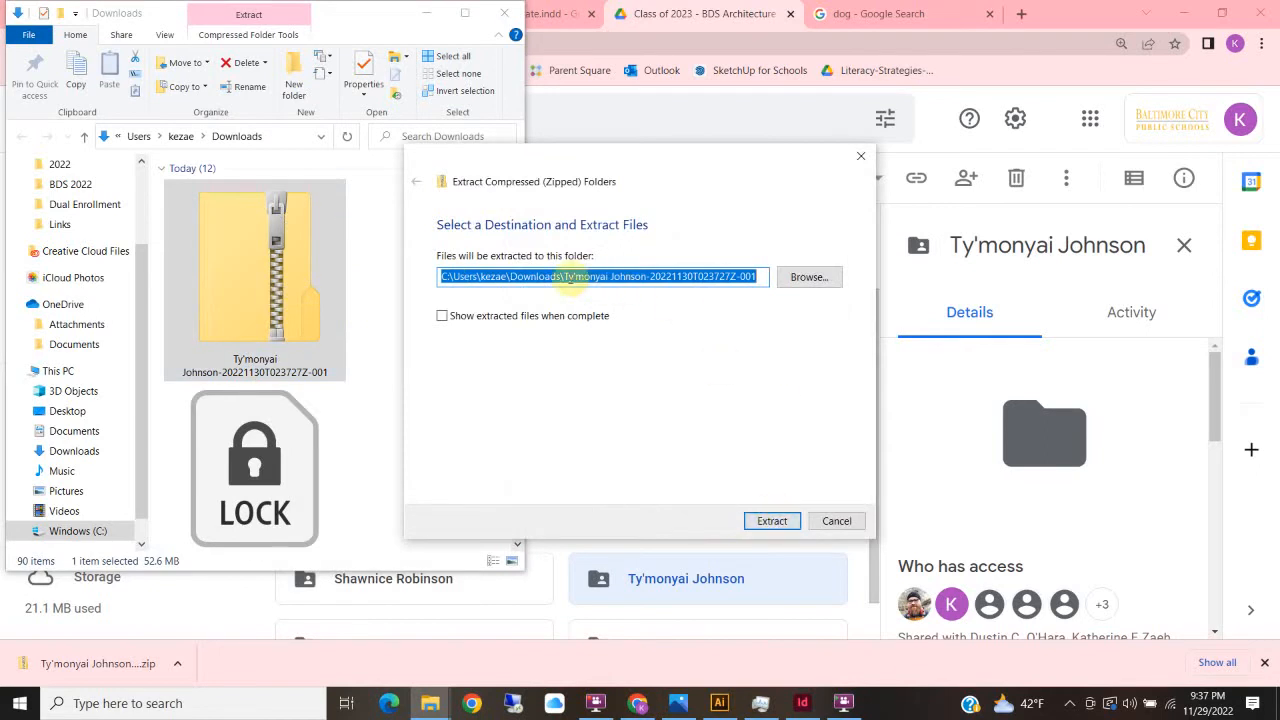
click(775, 521)
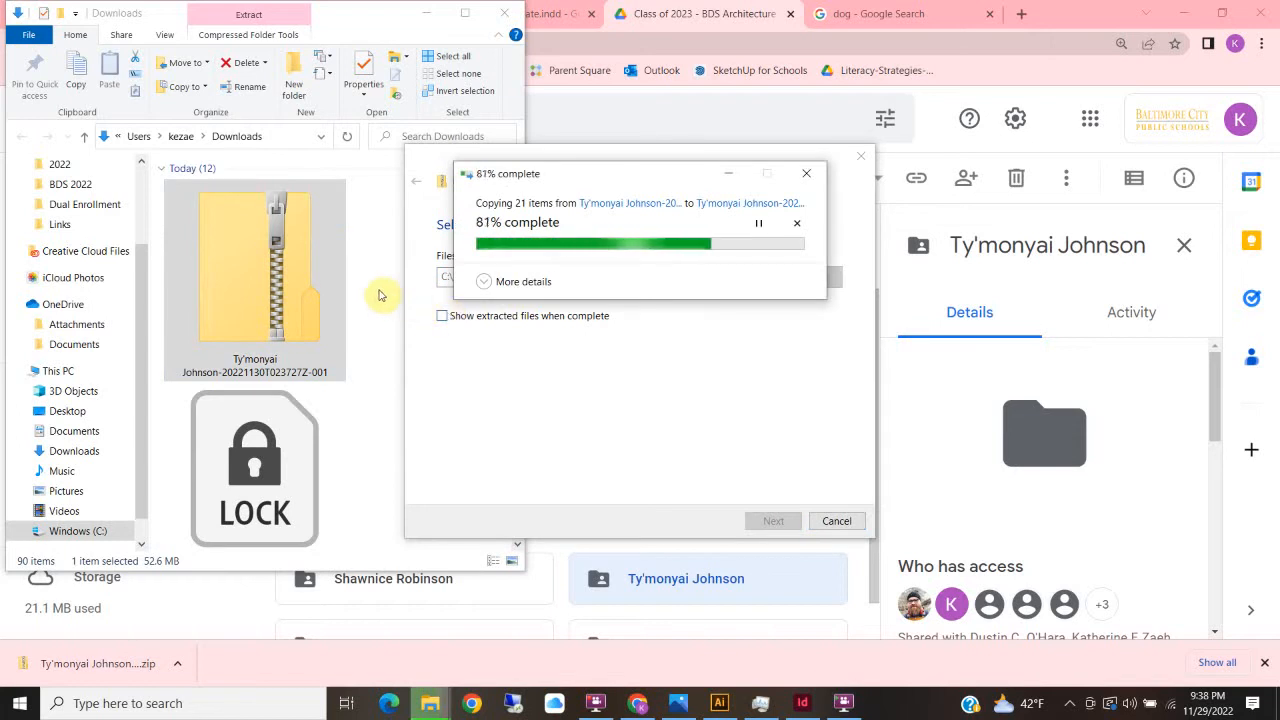
Step: Locate the extracted student folder in Downloads and open it
scroll(363, 424, down, 3)
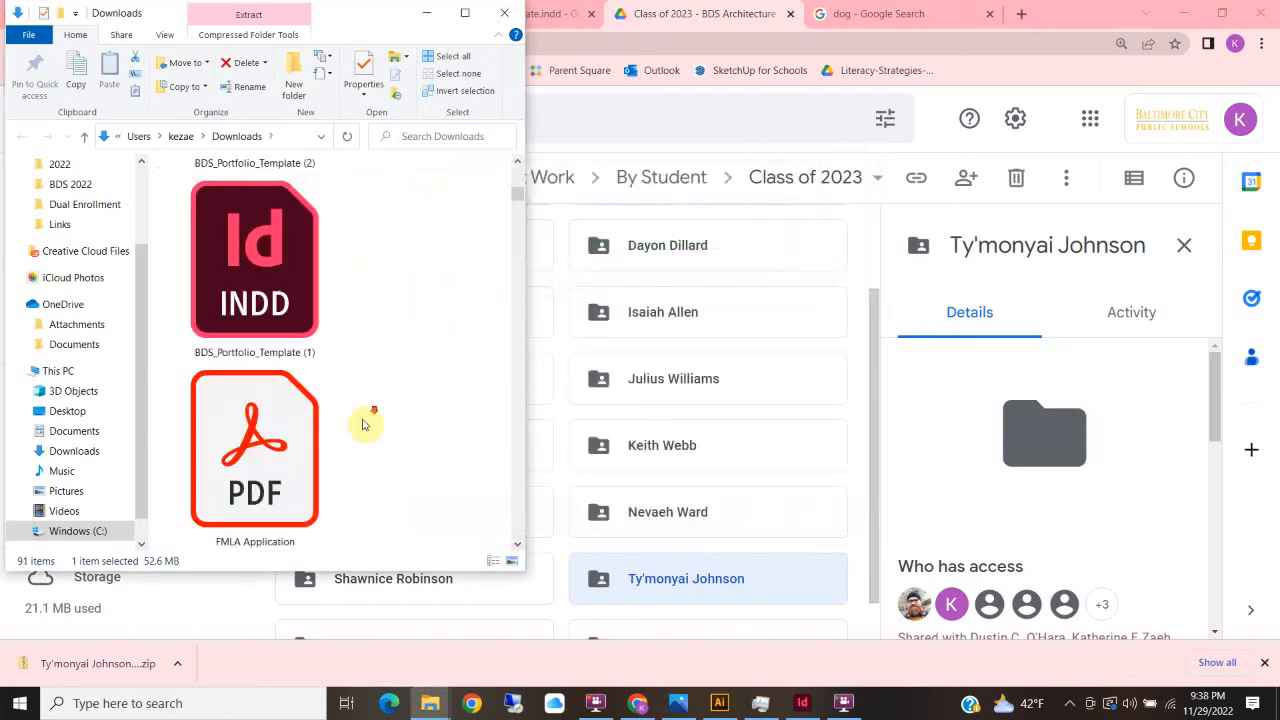
scroll(365, 424, down, 5)
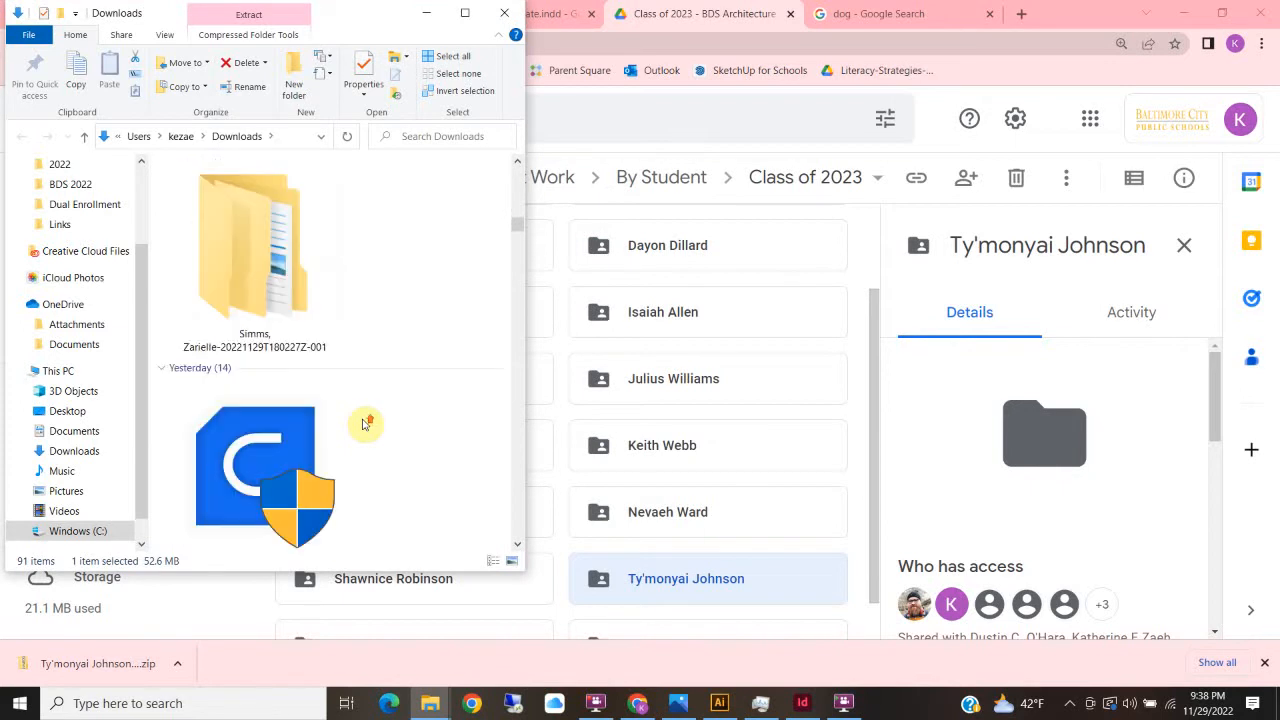
scroll(281, 284, up, 1)
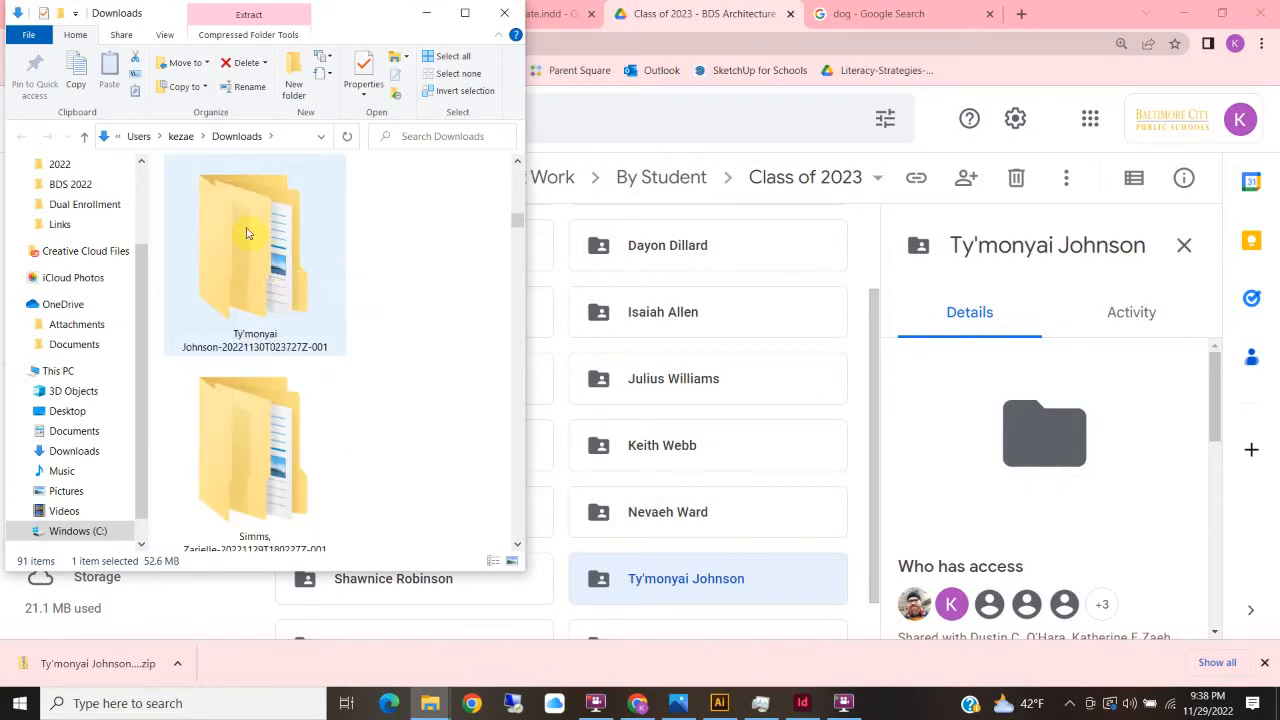
double_click(281, 307)
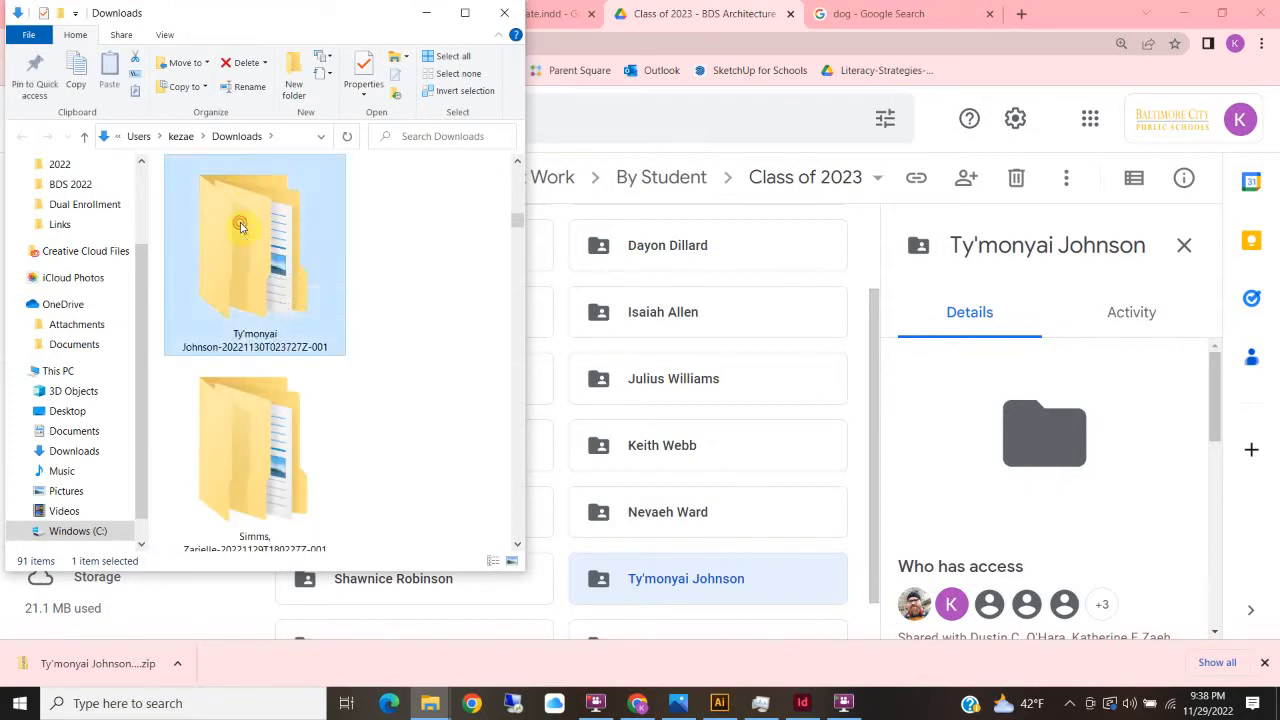
Step: Open the extracted student folder down to its image files, widen the window, and list the files with details
double_click(248, 192)
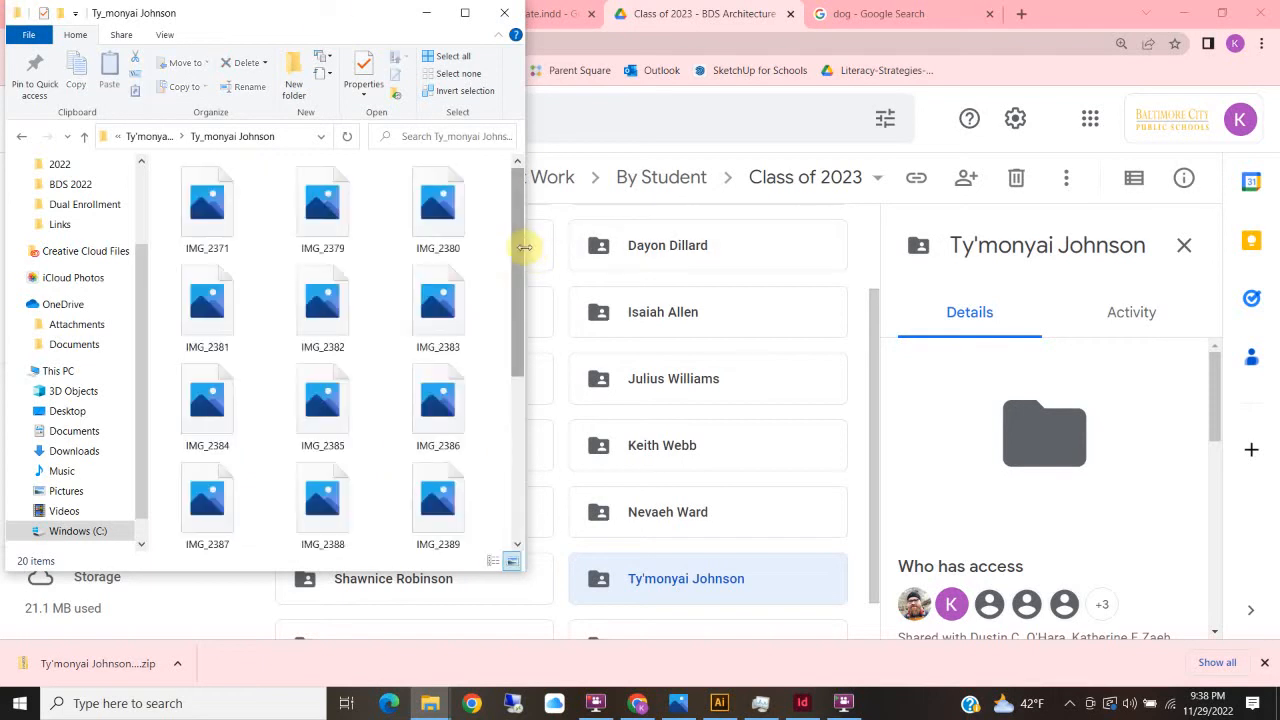
drag(524, 247, 770, 247)
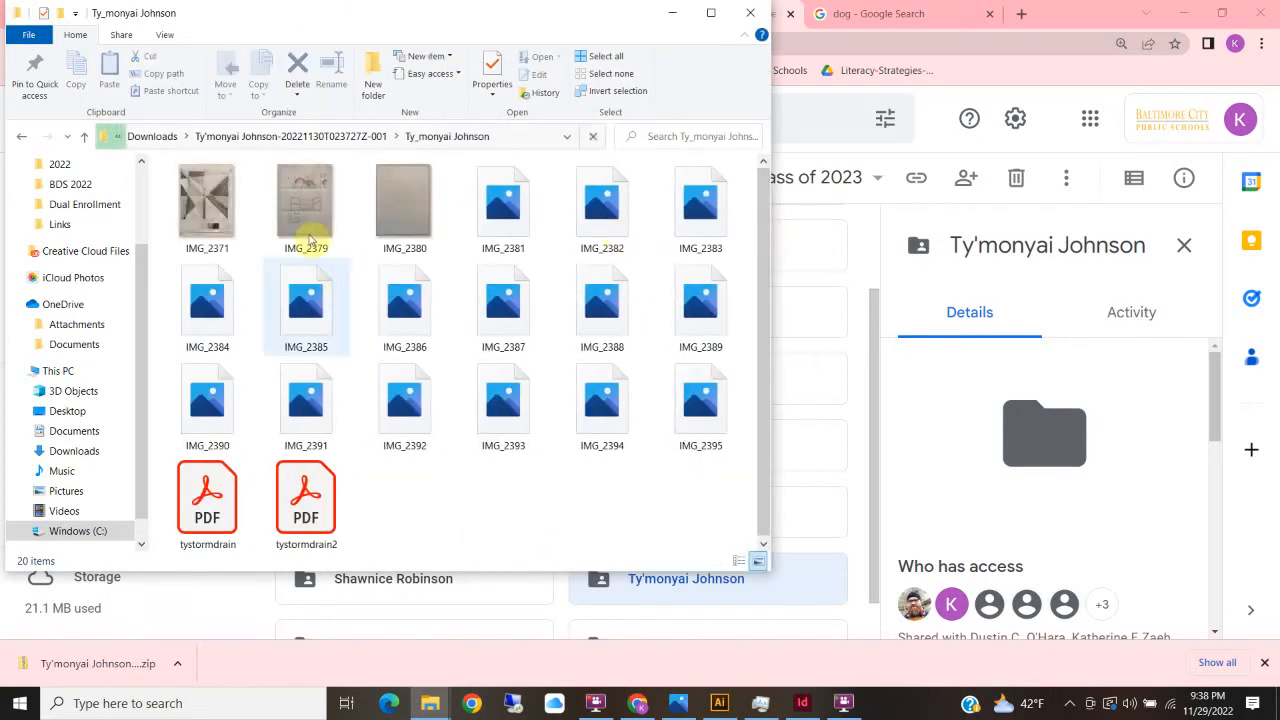
click(166, 38)
click(246, 74)
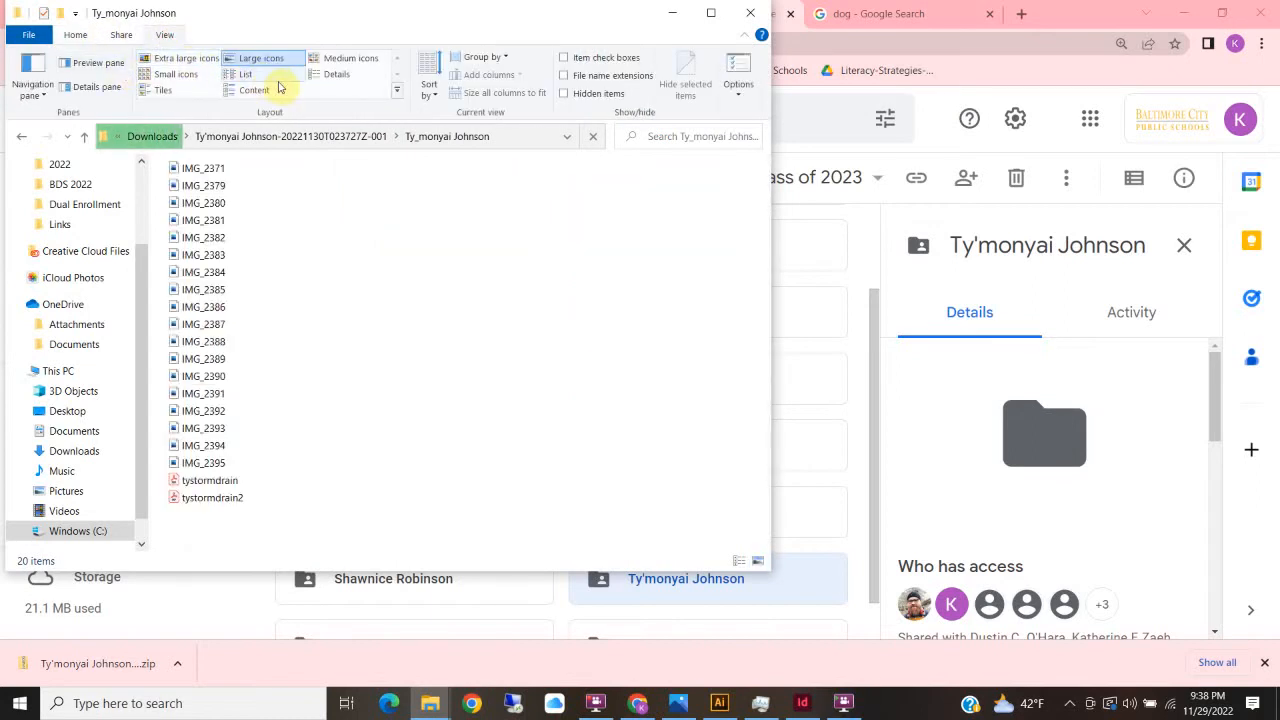
click(329, 78)
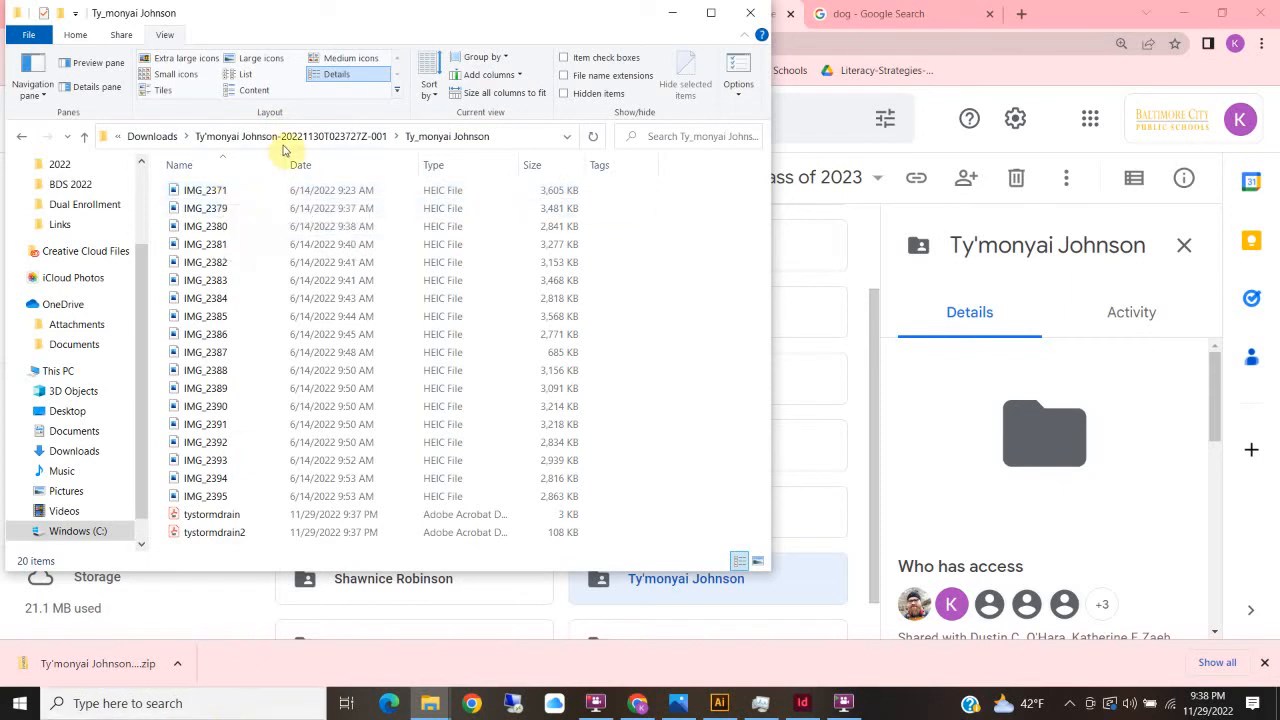
Step: Find and open the Microsoft Store from the Windows search, and shift its window aside
click(210, 706)
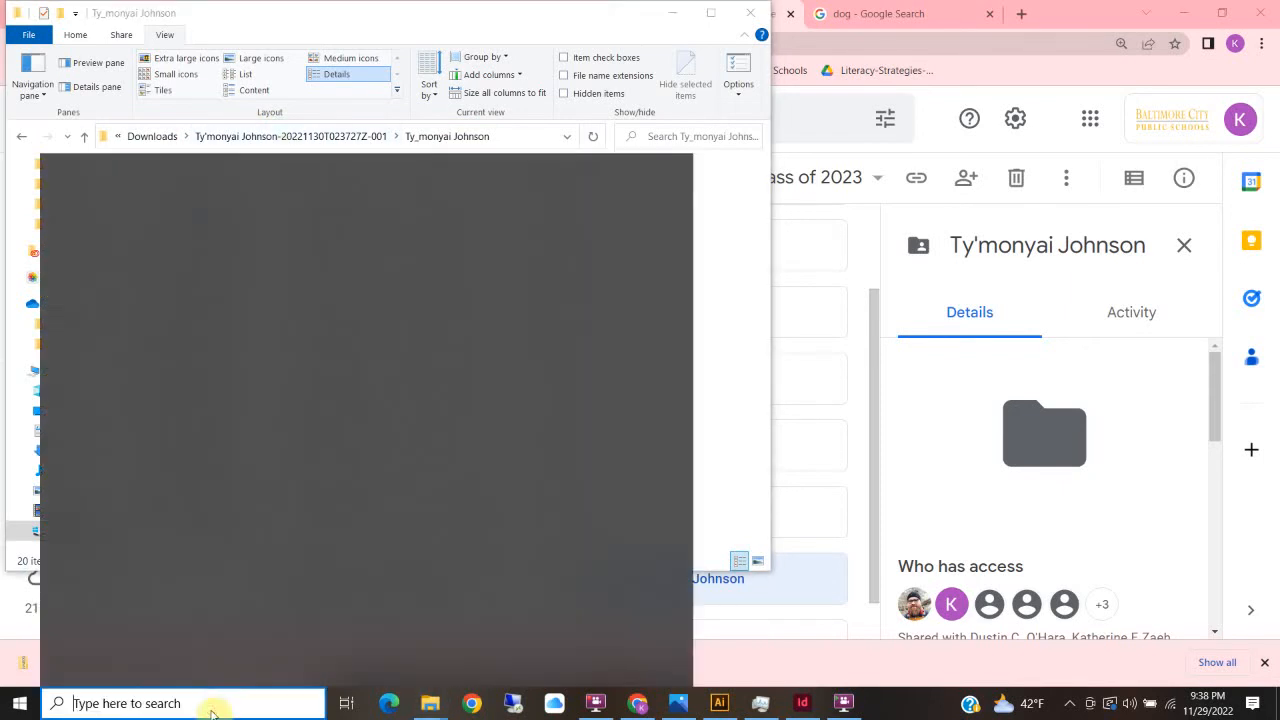
text(MICRO)
click(163, 254)
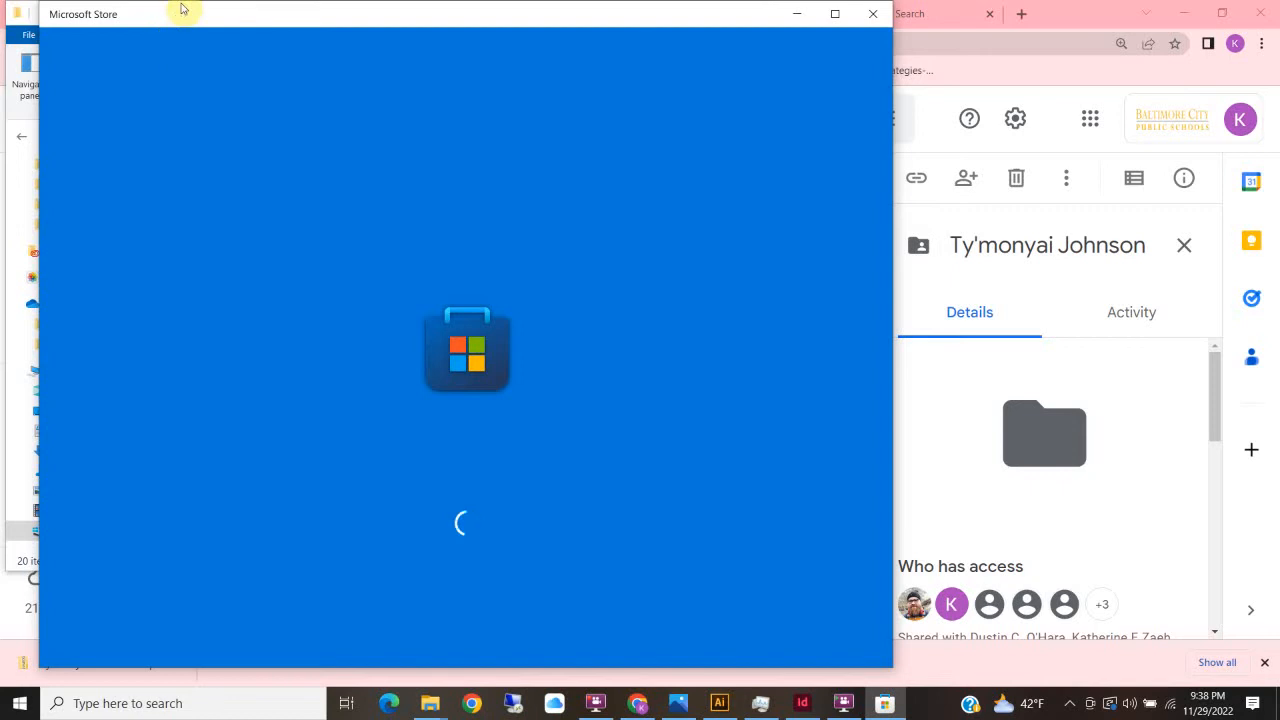
drag(183, 9, 258, 25)
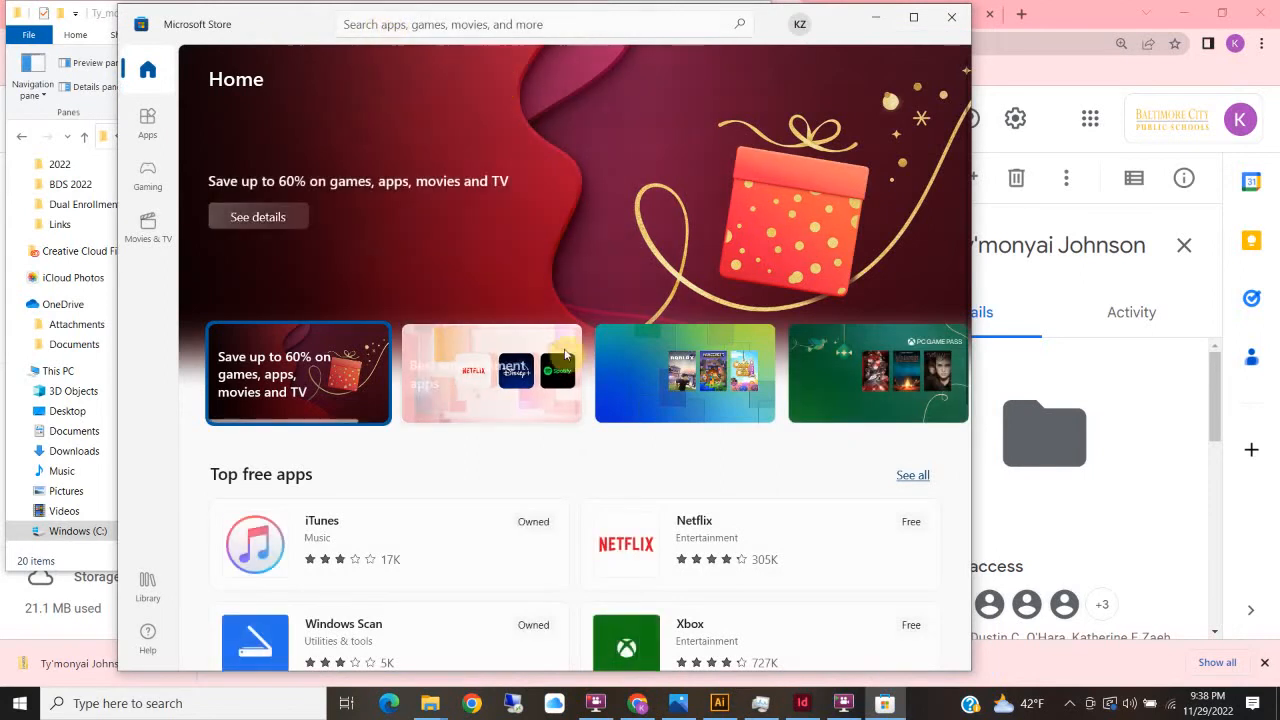
Step: Search the store for HEIC and open the page of HEIC Converter - HEIC to JPG
click(424, 30)
text(H)
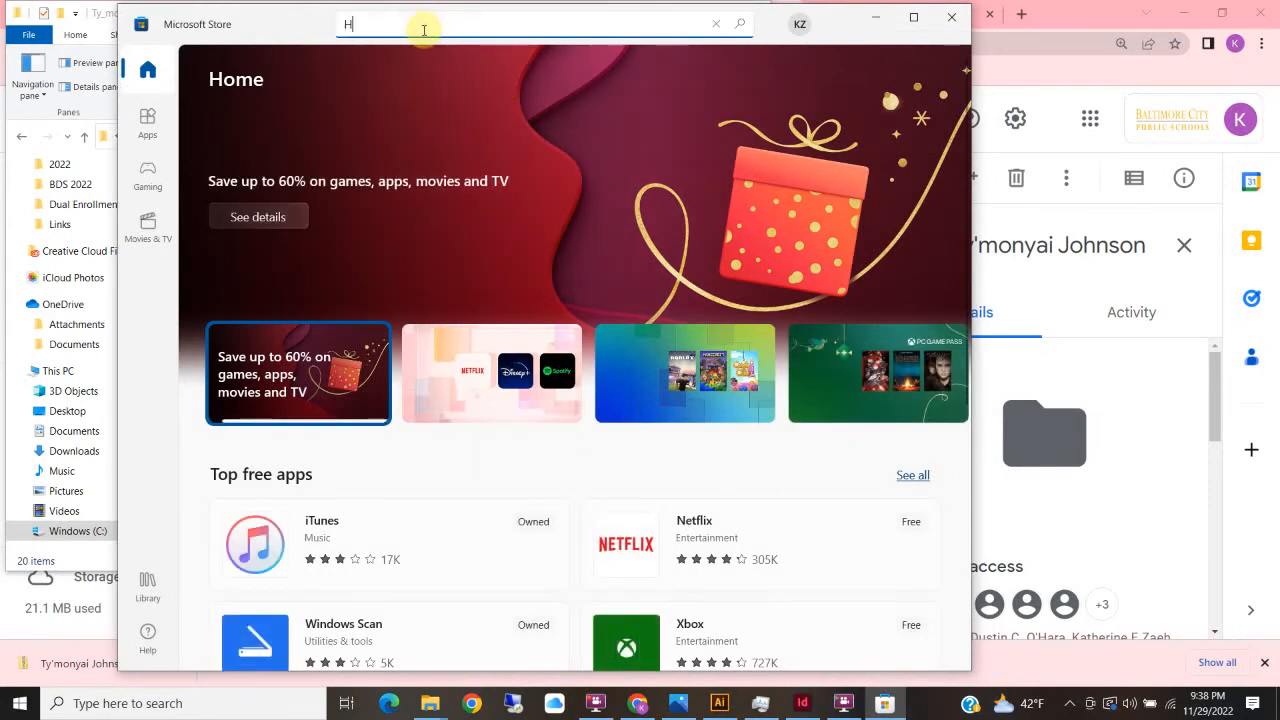
text(EIC)
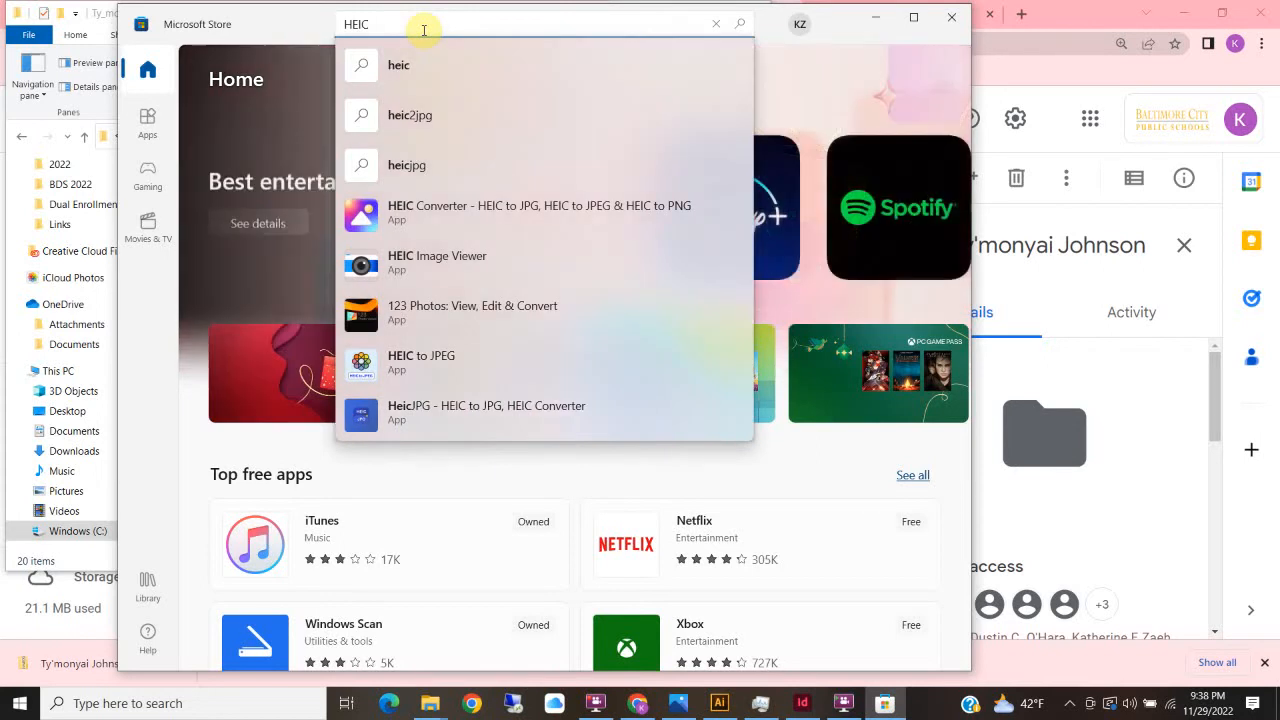
click(424, 210)
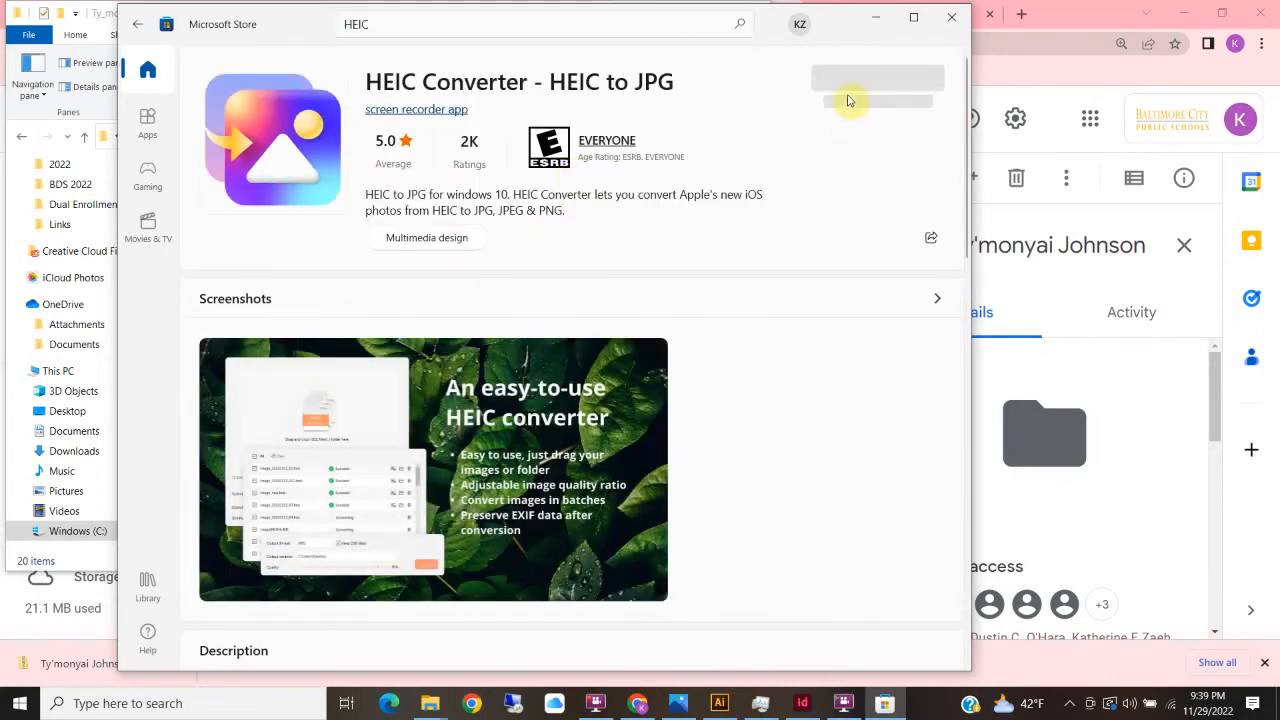
Step: Install HEIC Converter - HEIC to JPG, resuming the download if it is paused, and launch it
click(897, 88)
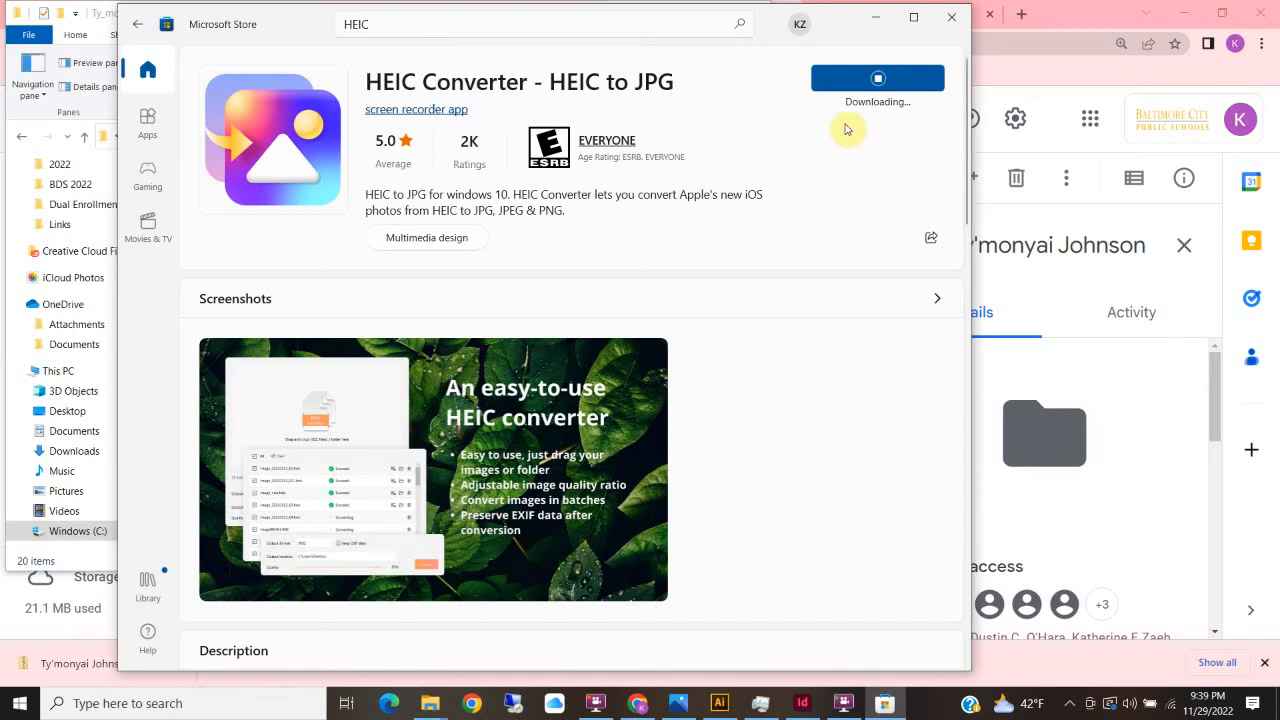
double_click(779, 8)
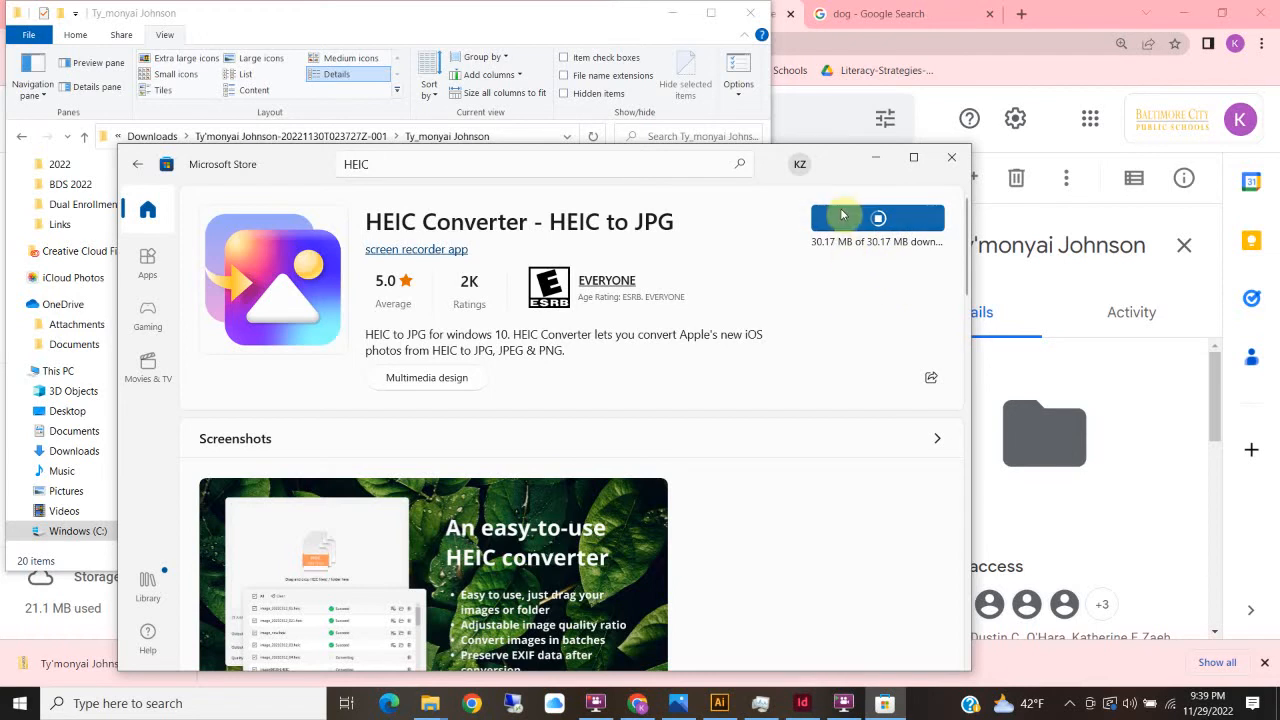
drag(840, 172, 937, 86)
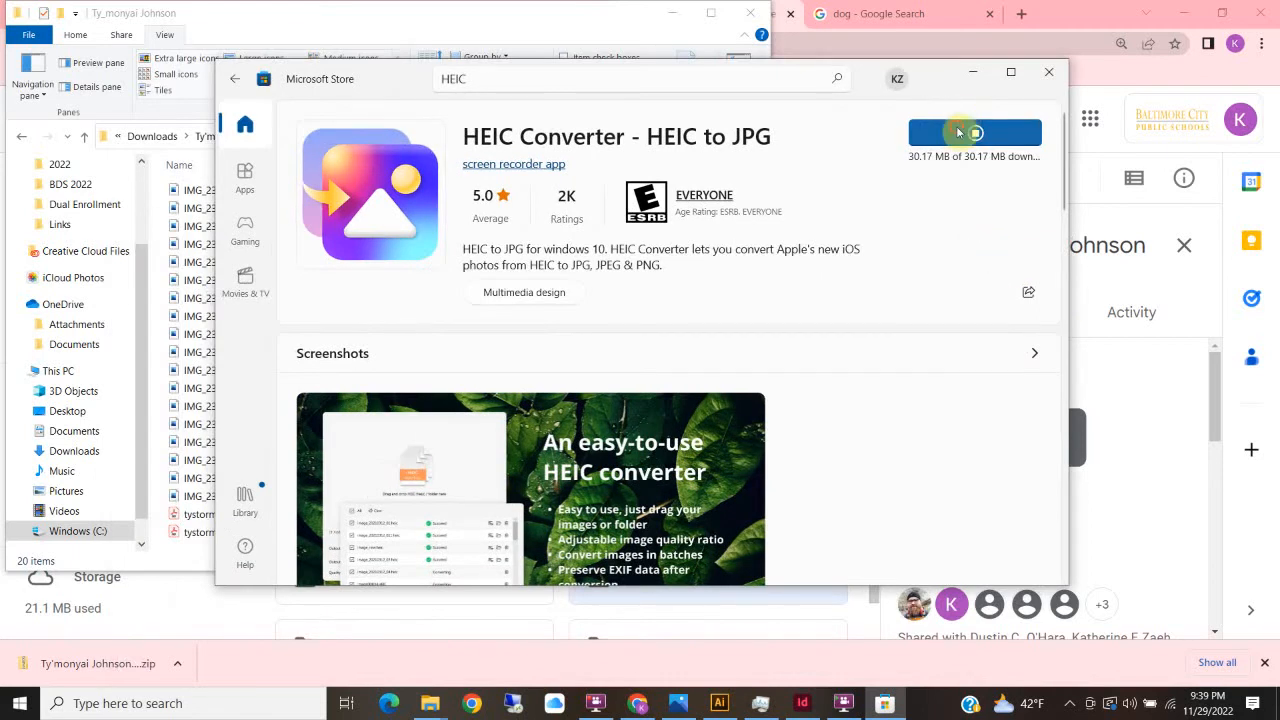
click(958, 133)
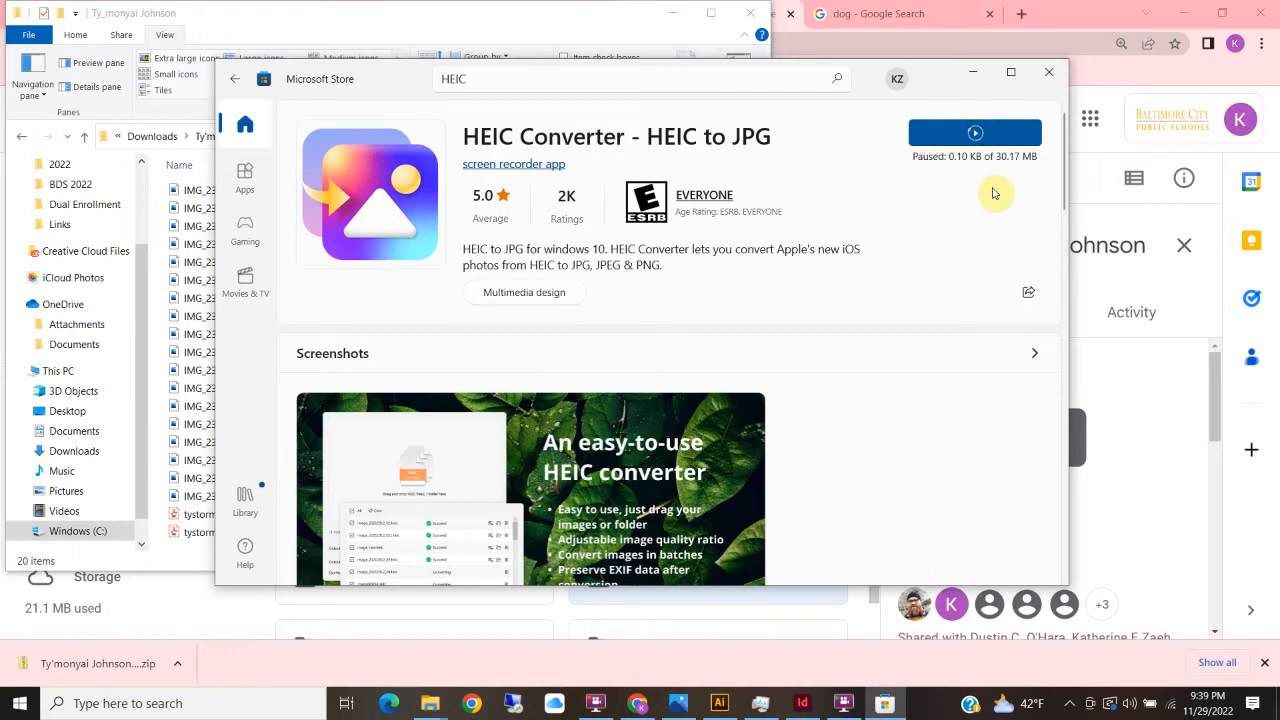
click(968, 134)
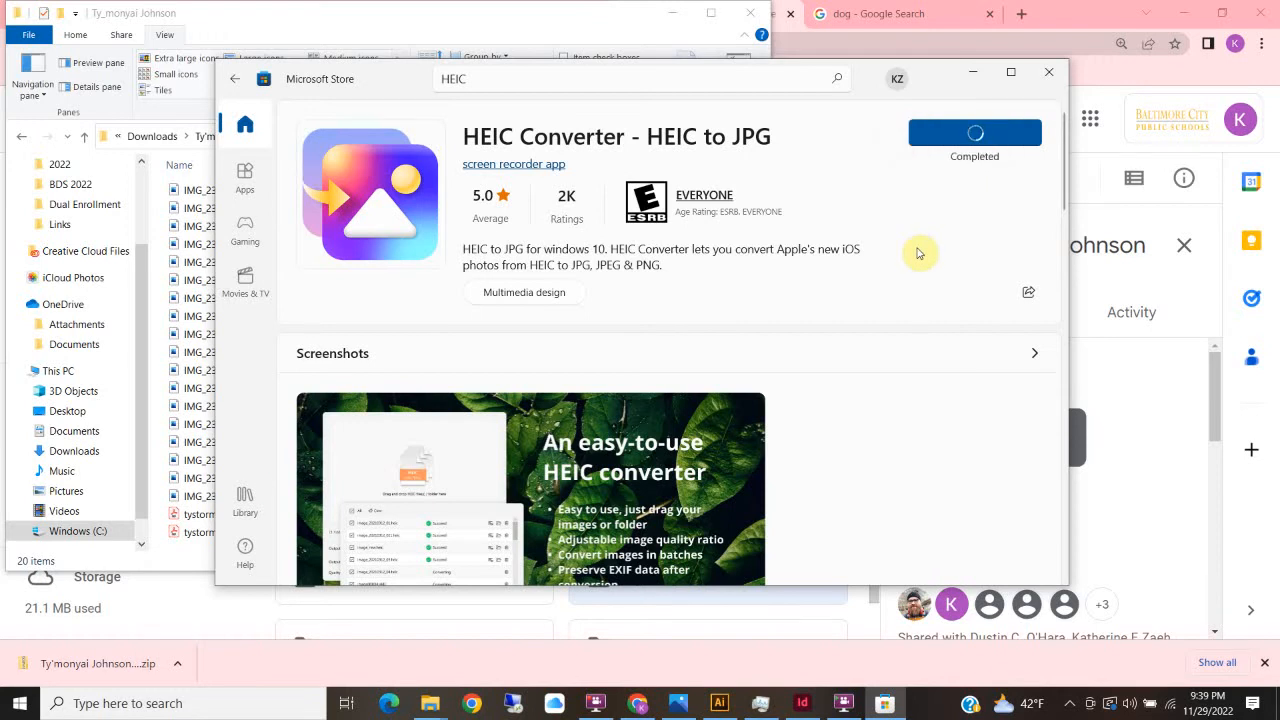
click(970, 148)
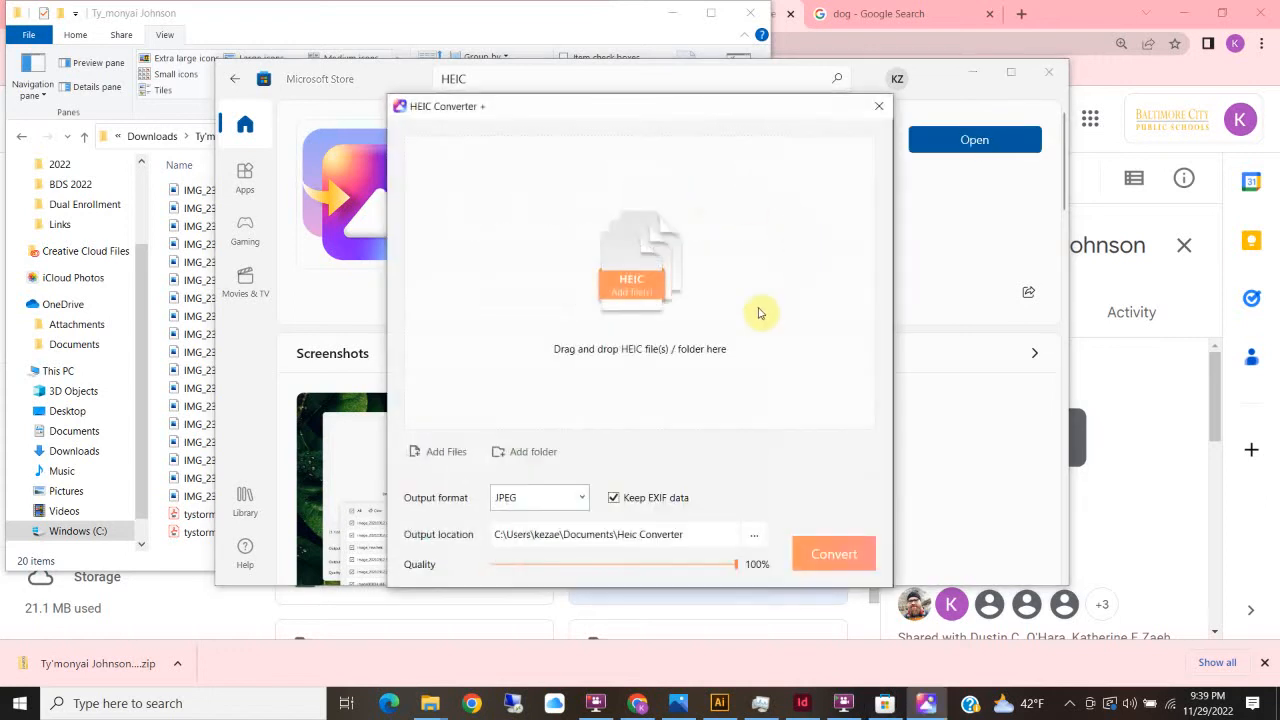
Step: Add the extracted student folder from Downloads to HEIC Converter, dismiss the unsupported-file notices, and check the file list
drag(505, 107, 624, 76)
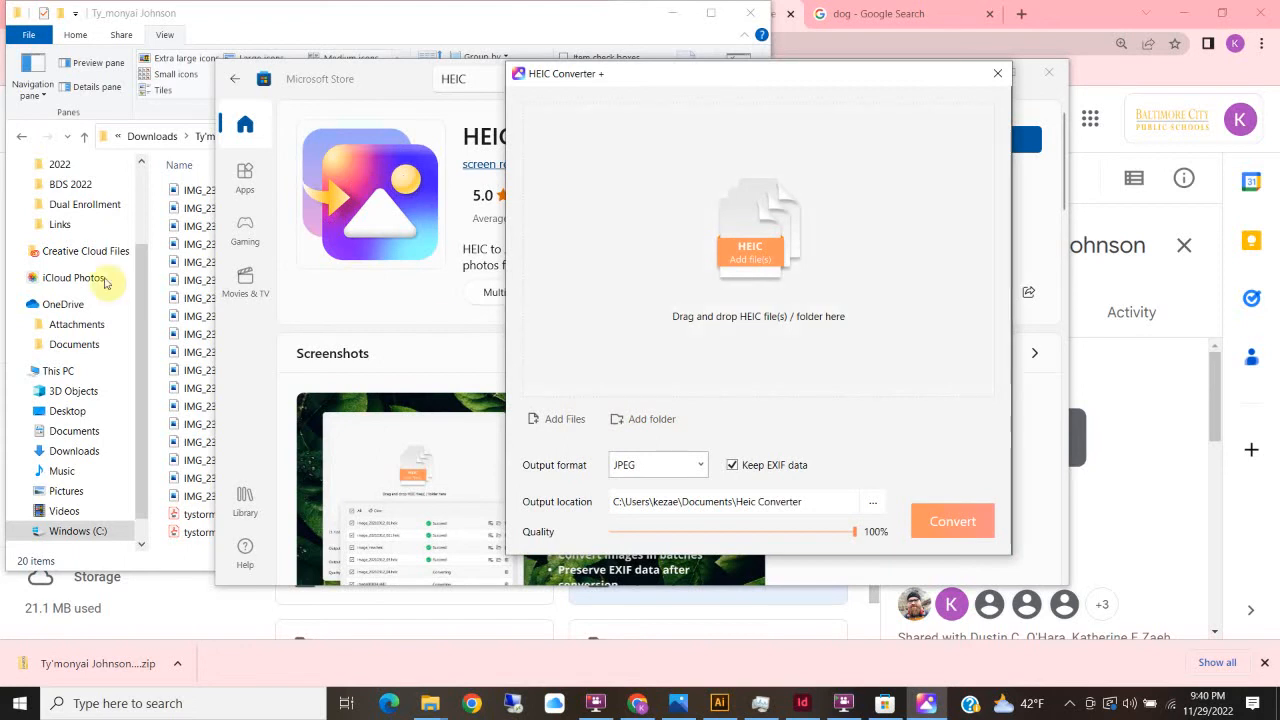
click(647, 421)
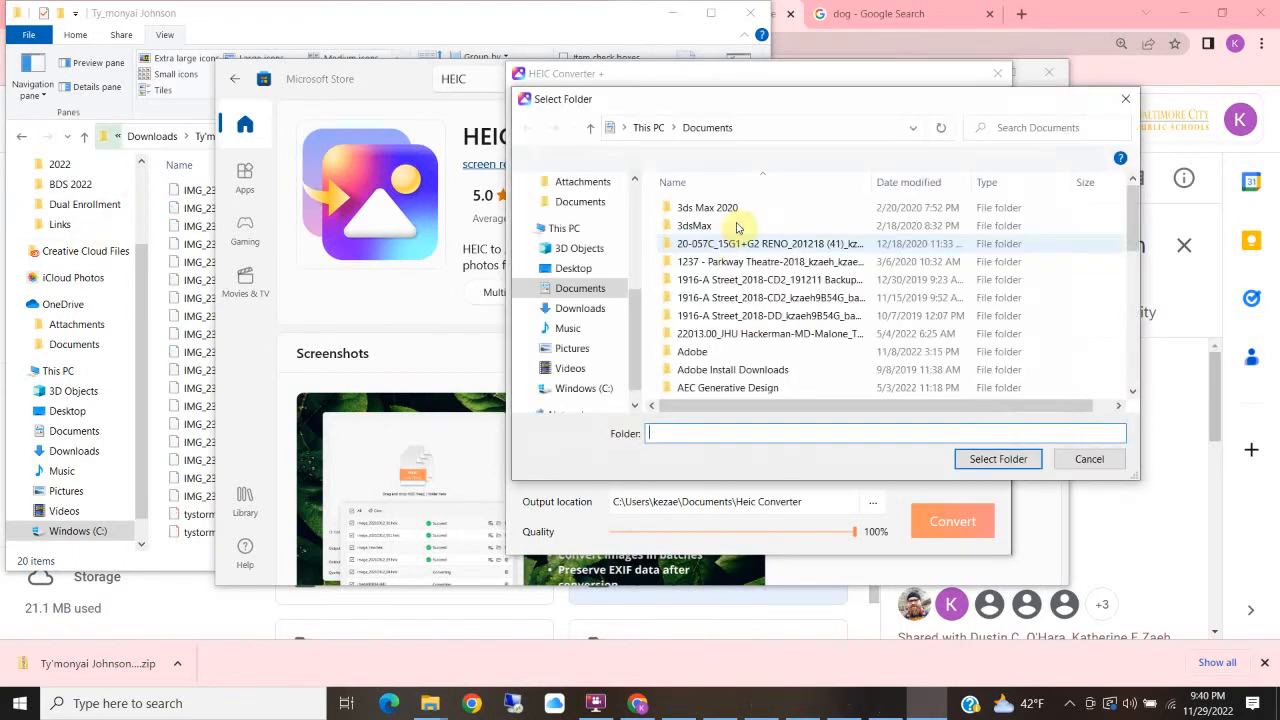
click(575, 308)
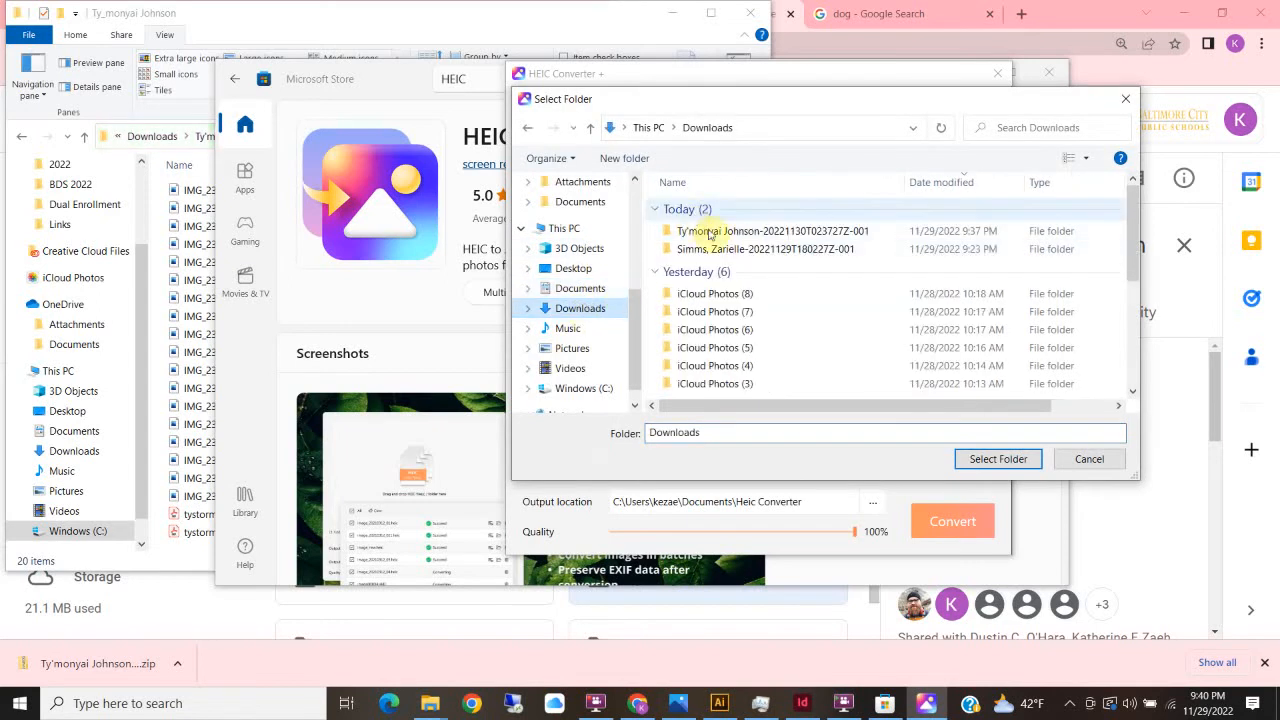
drag(757, 110, 893, 92)
click(966, 222)
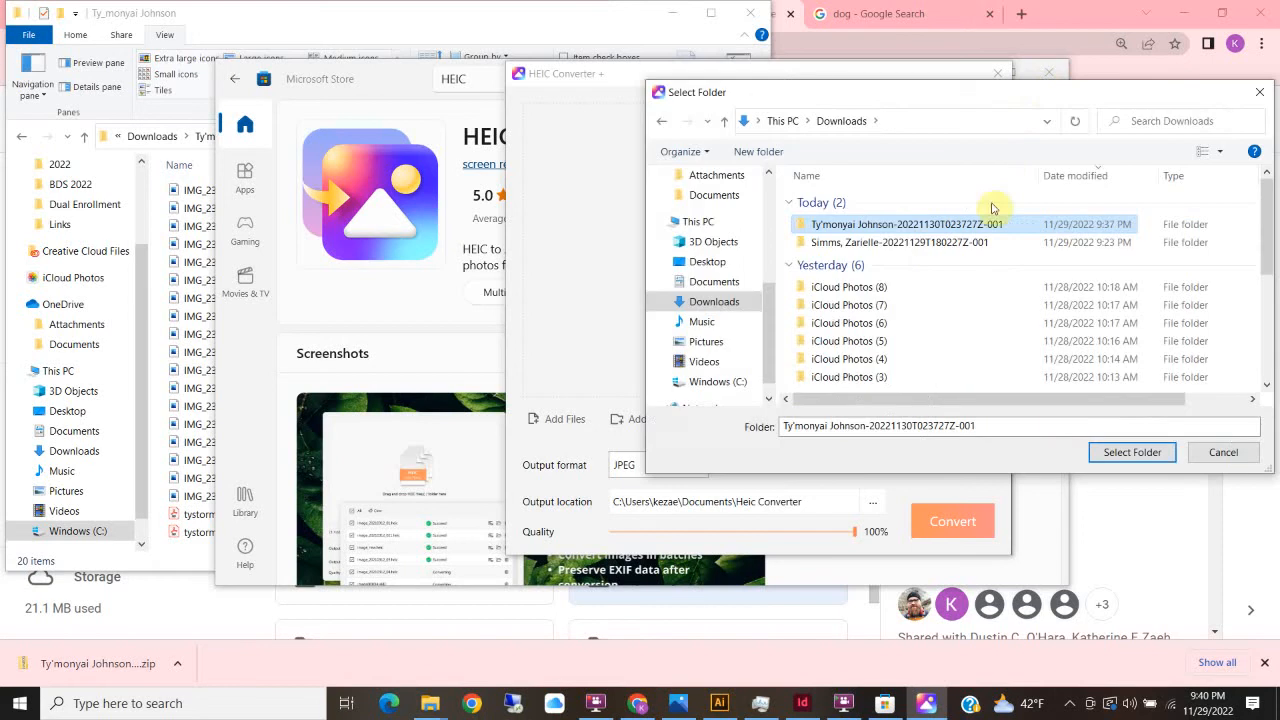
click(1140, 453)
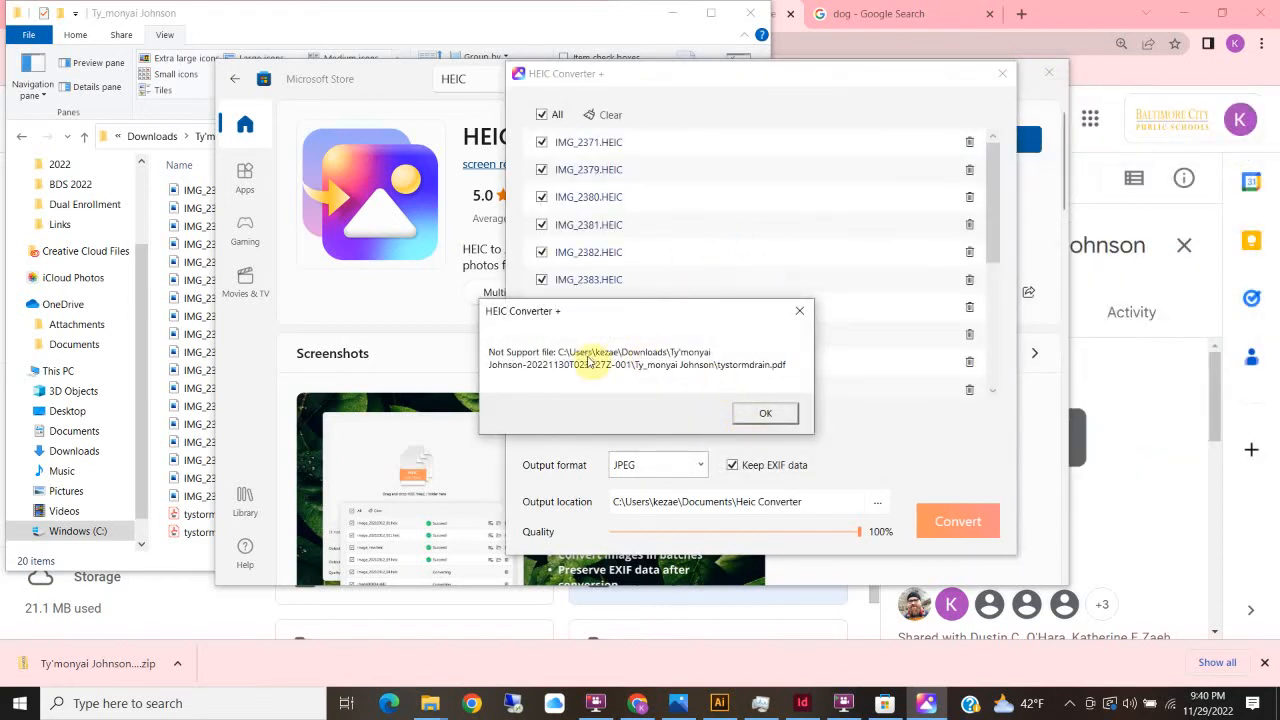
click(780, 420)
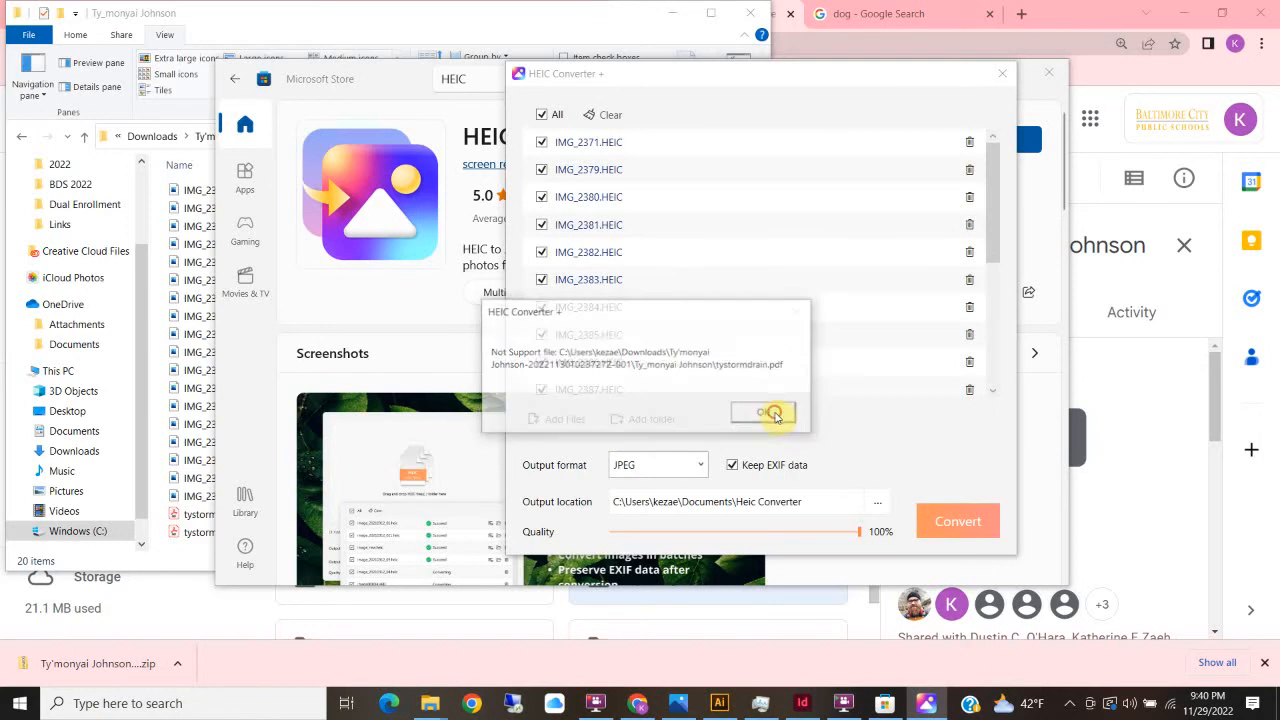
click(768, 413)
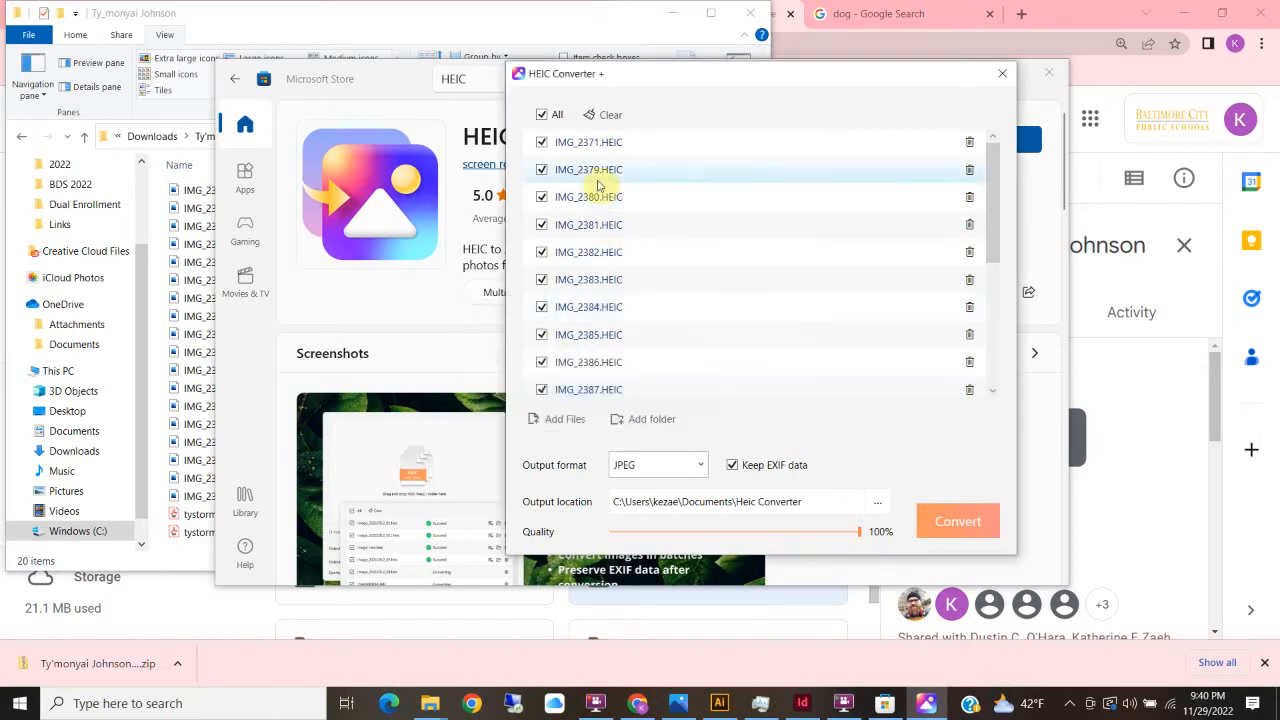
scroll(600, 250, down, 3)
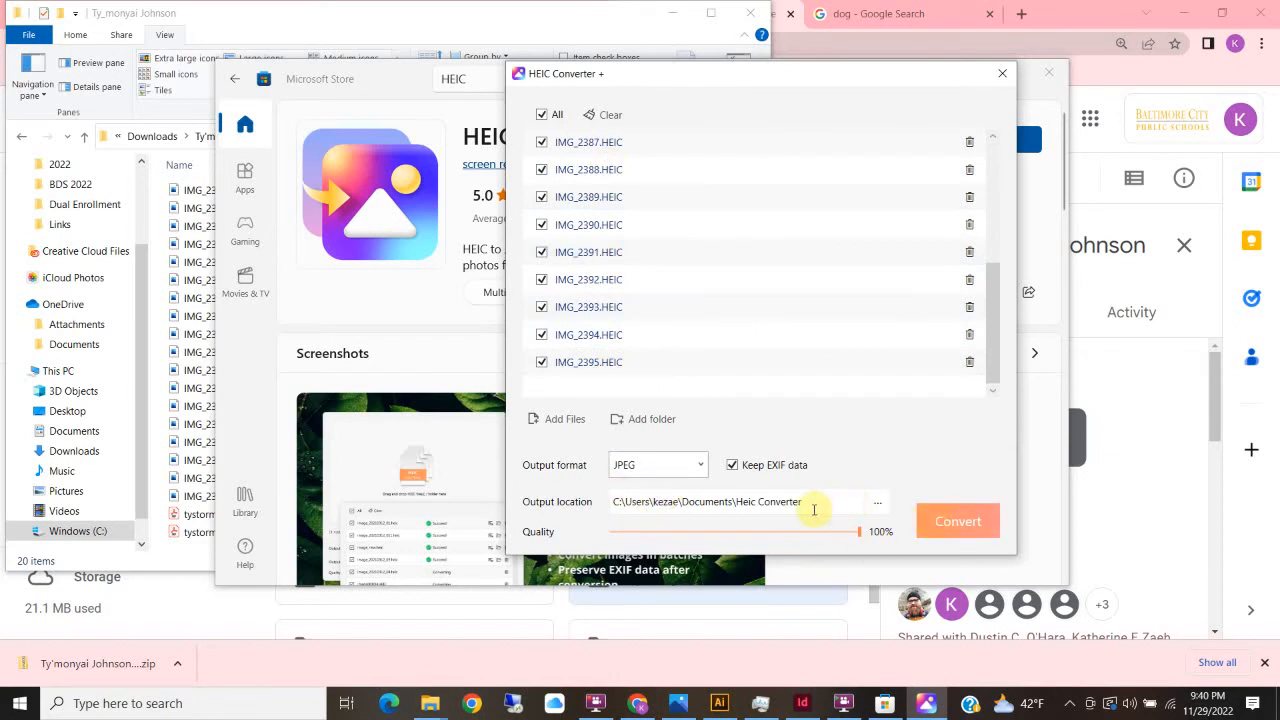
Step: Set the output location to the student's inner image folder in Downloads and convert the checked files to JPEG at 100% quality
click(877, 502)
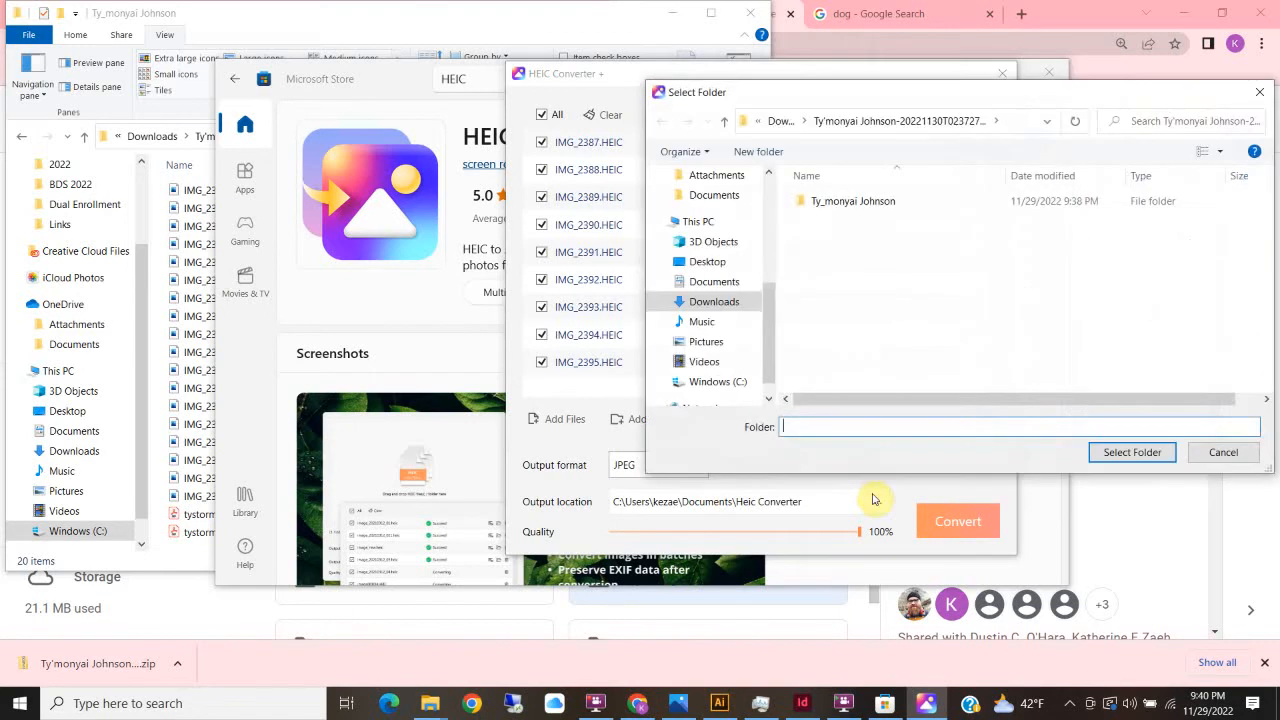
click(781, 121)
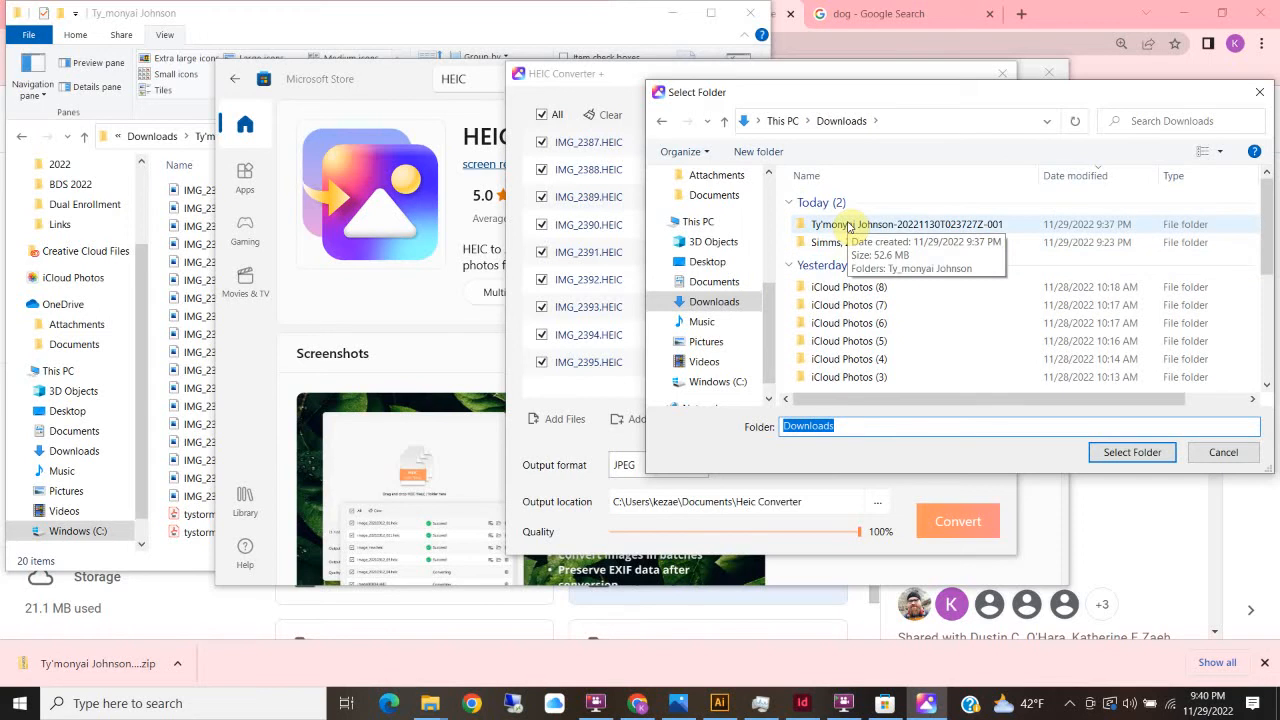
double_click(848, 226)
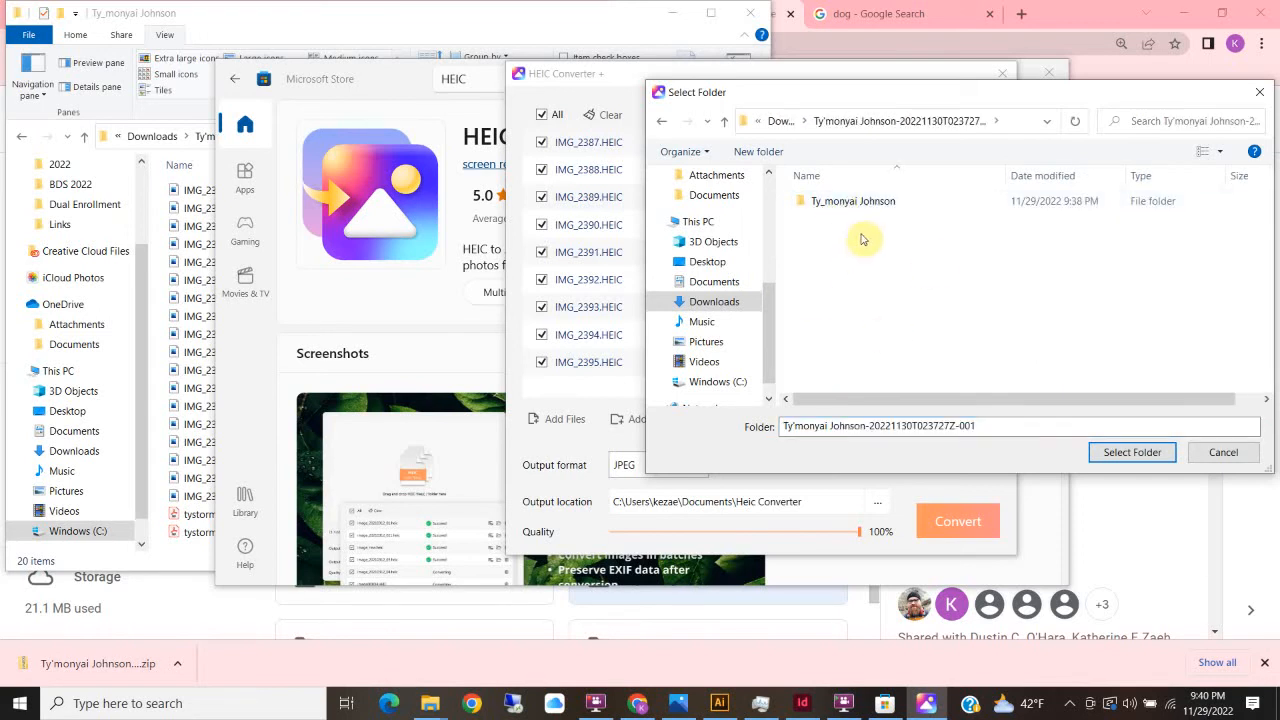
double_click(866, 205)
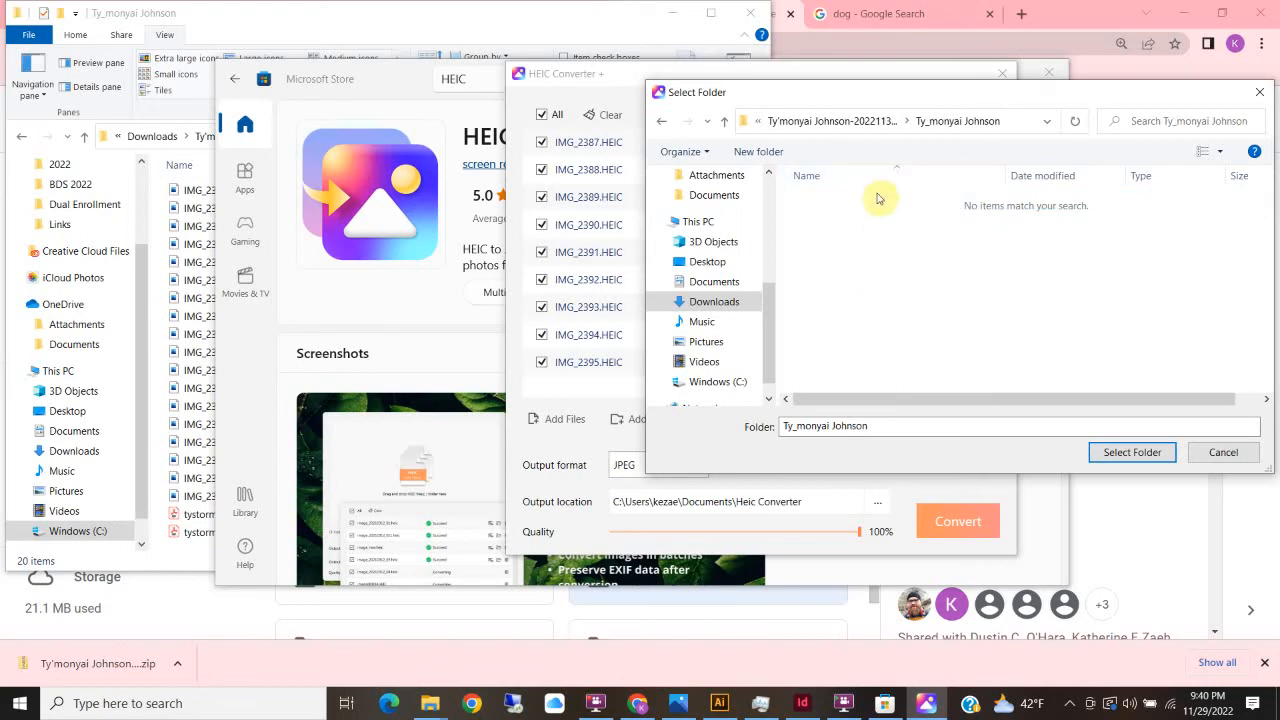
drag(863, 99, 520, 205)
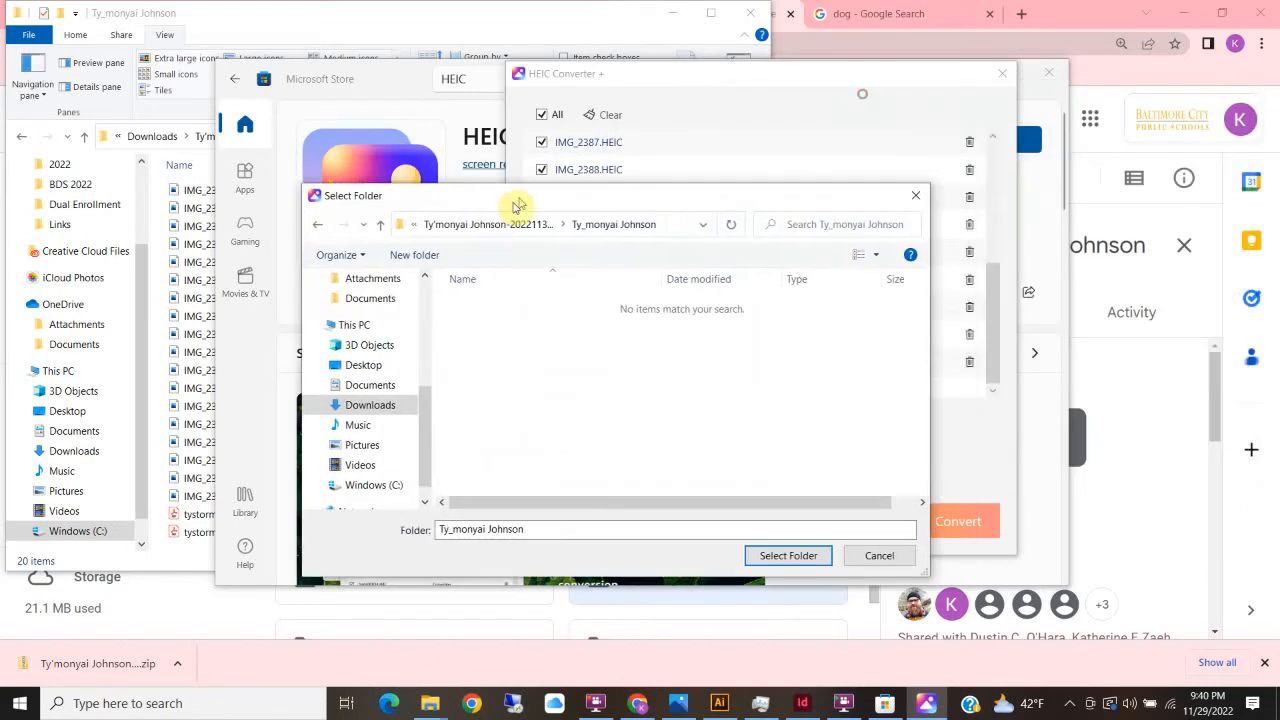
click(772, 558)
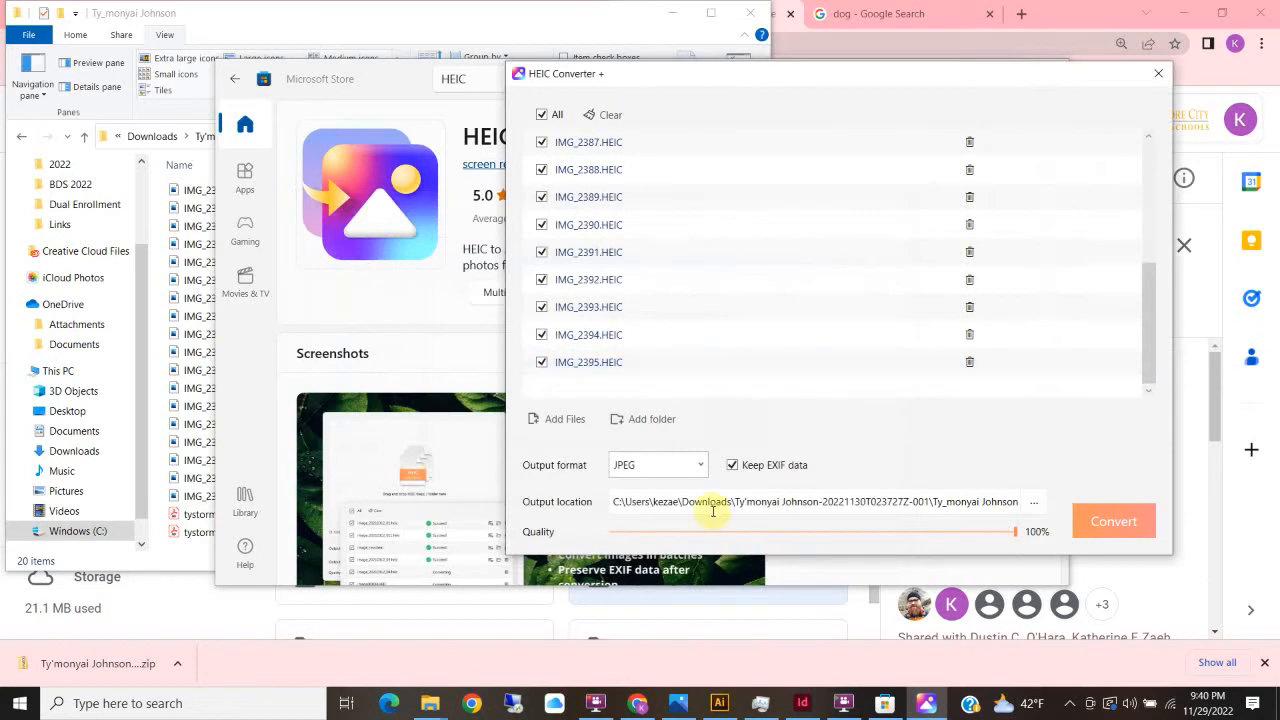
click(1110, 521)
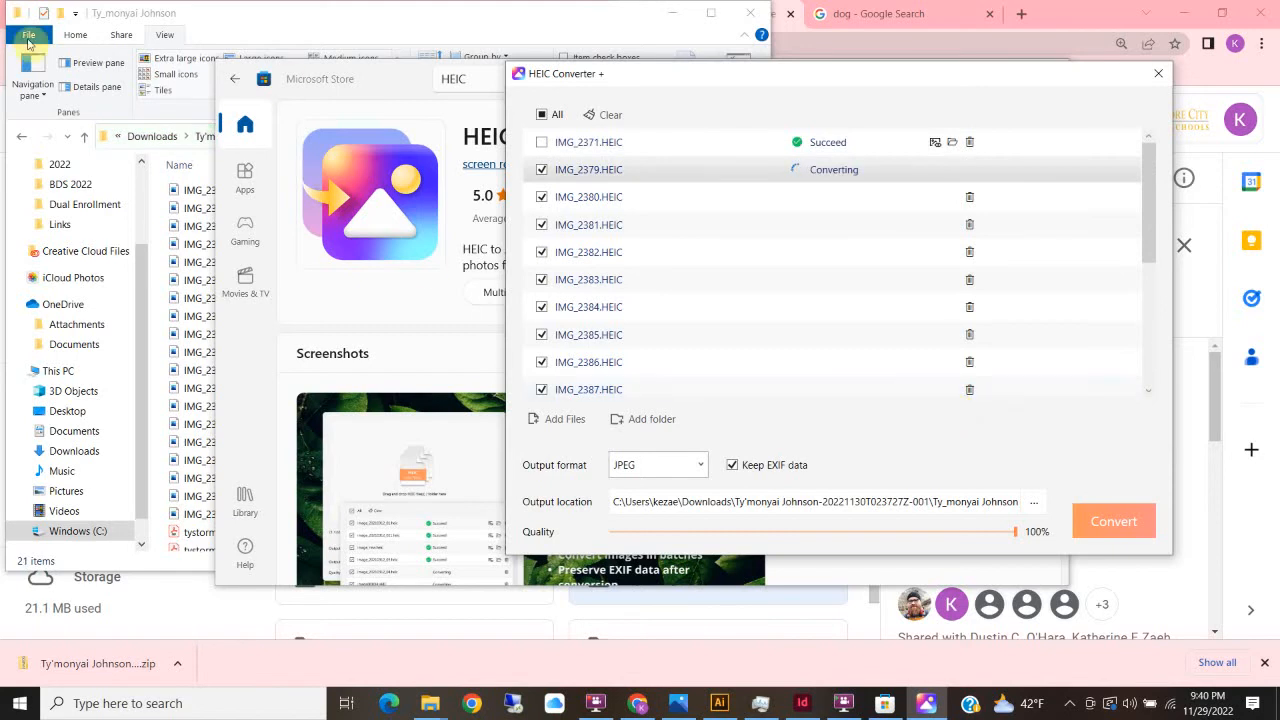
Step: Show the student's image folder as extra large icons, and close HEIC Converter and the Microsoft Store
click(262, 14)
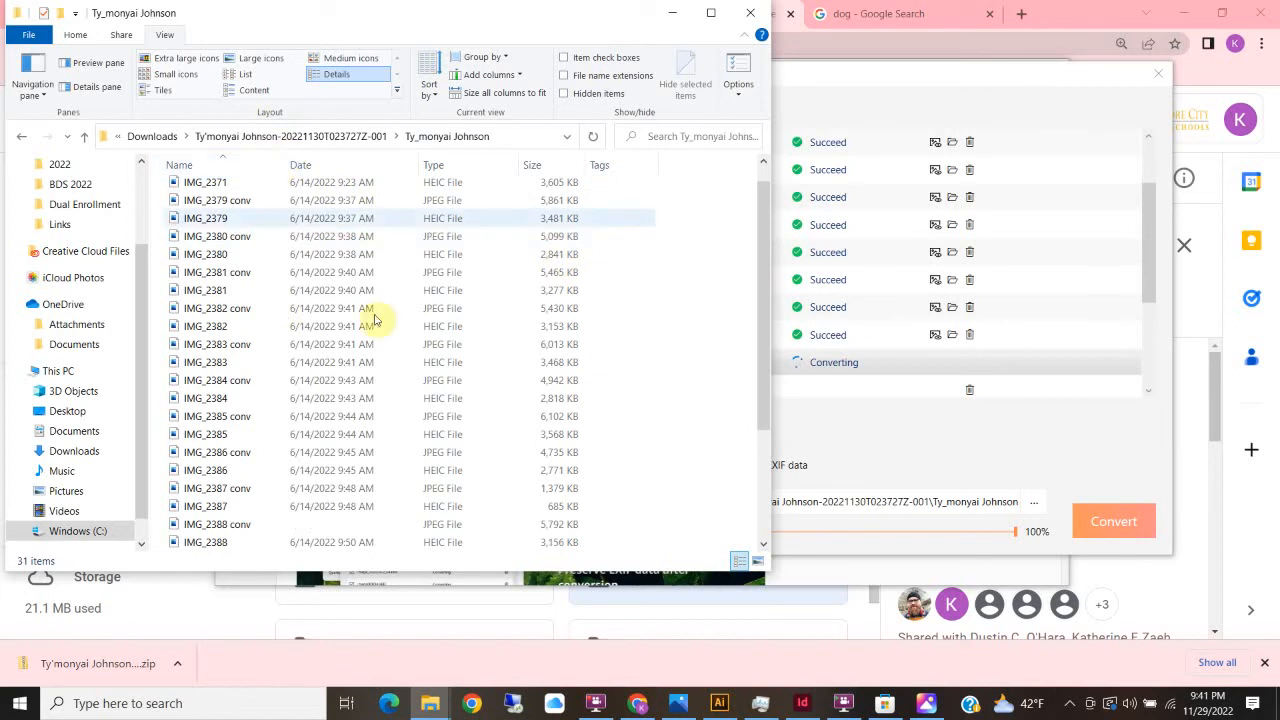
click(176, 58)
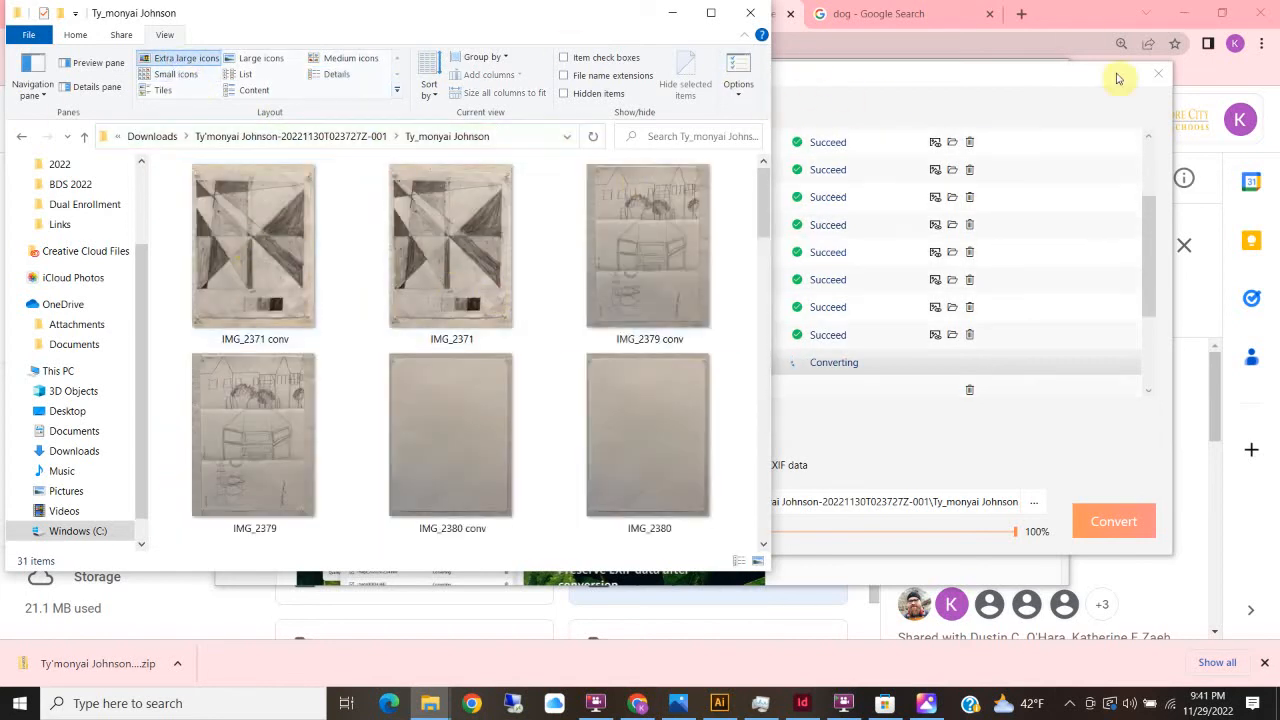
click(1061, 79)
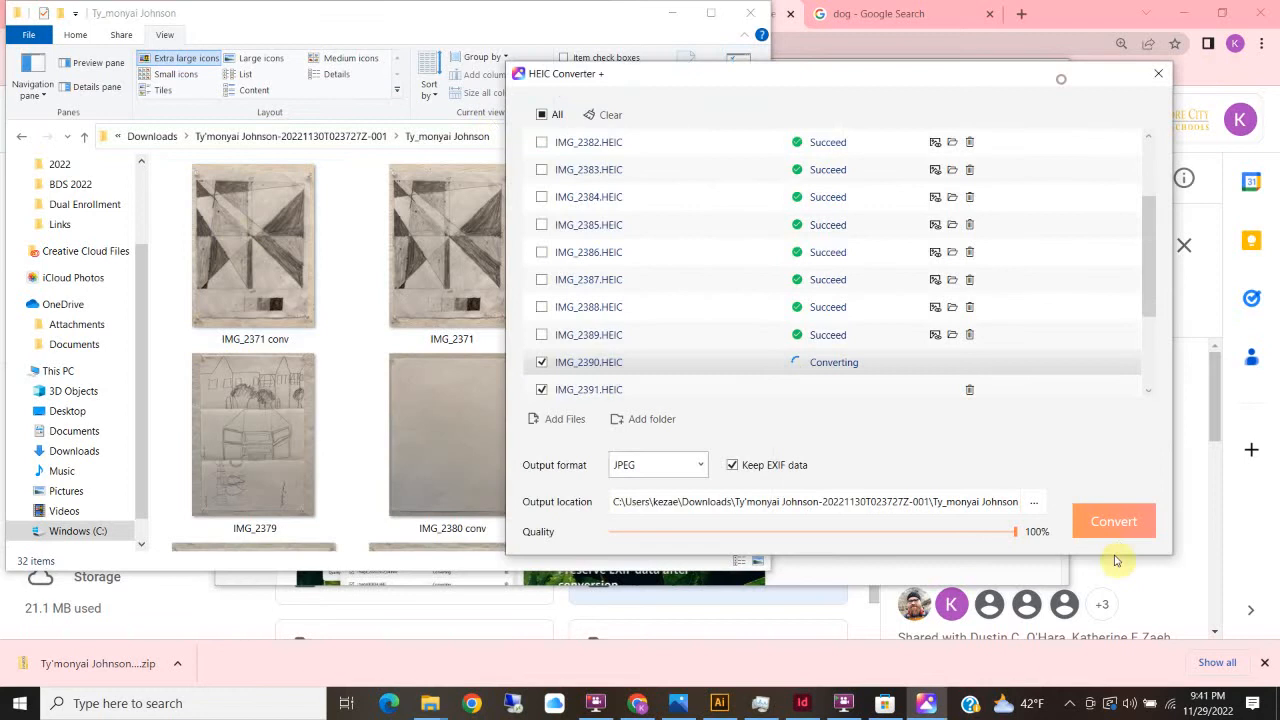
click(1132, 72)
click(1048, 72)
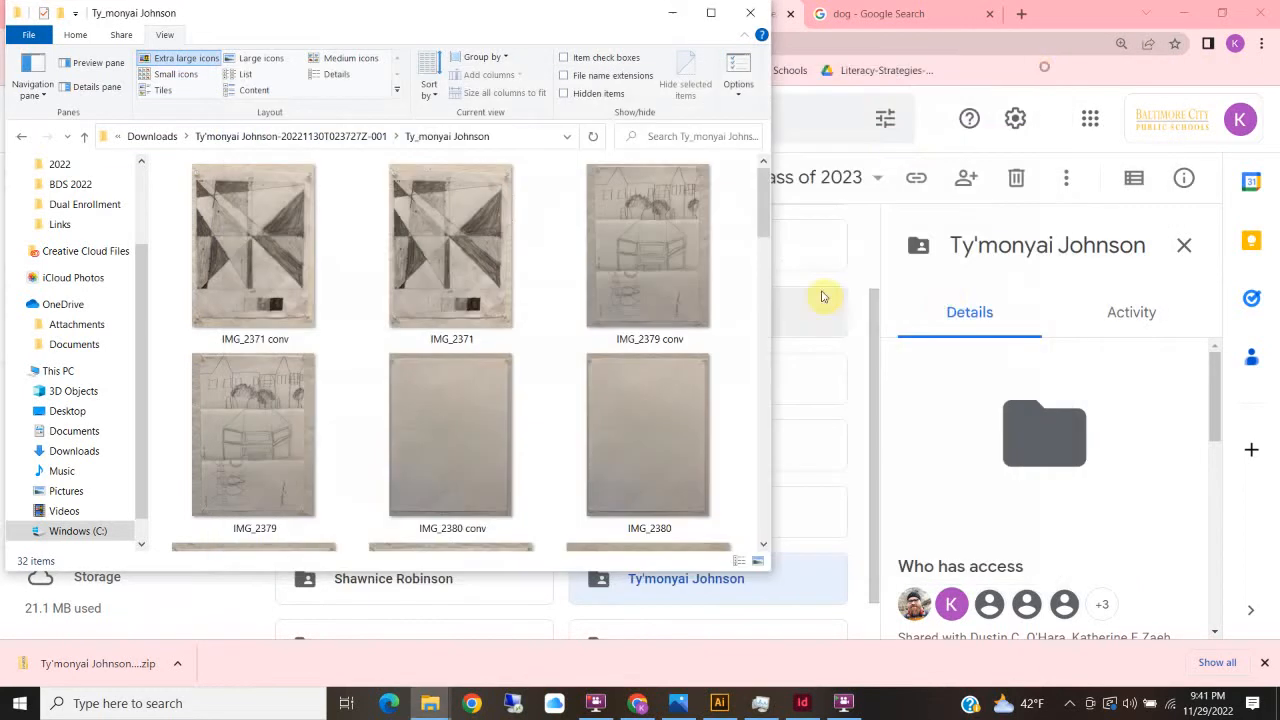
Step: Switch to InDesign and place IMG_2371 conv from the student's image folder into the empty frame on page 2
click(802, 703)
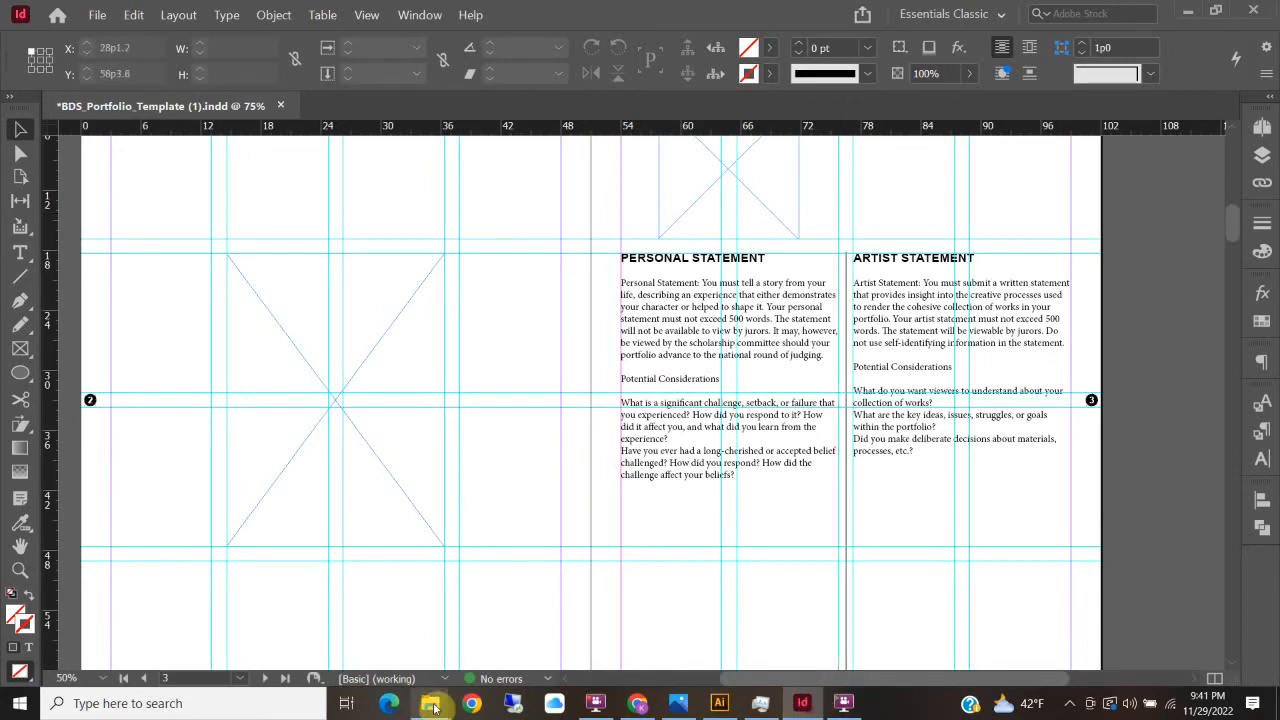
mouse_move(430, 703)
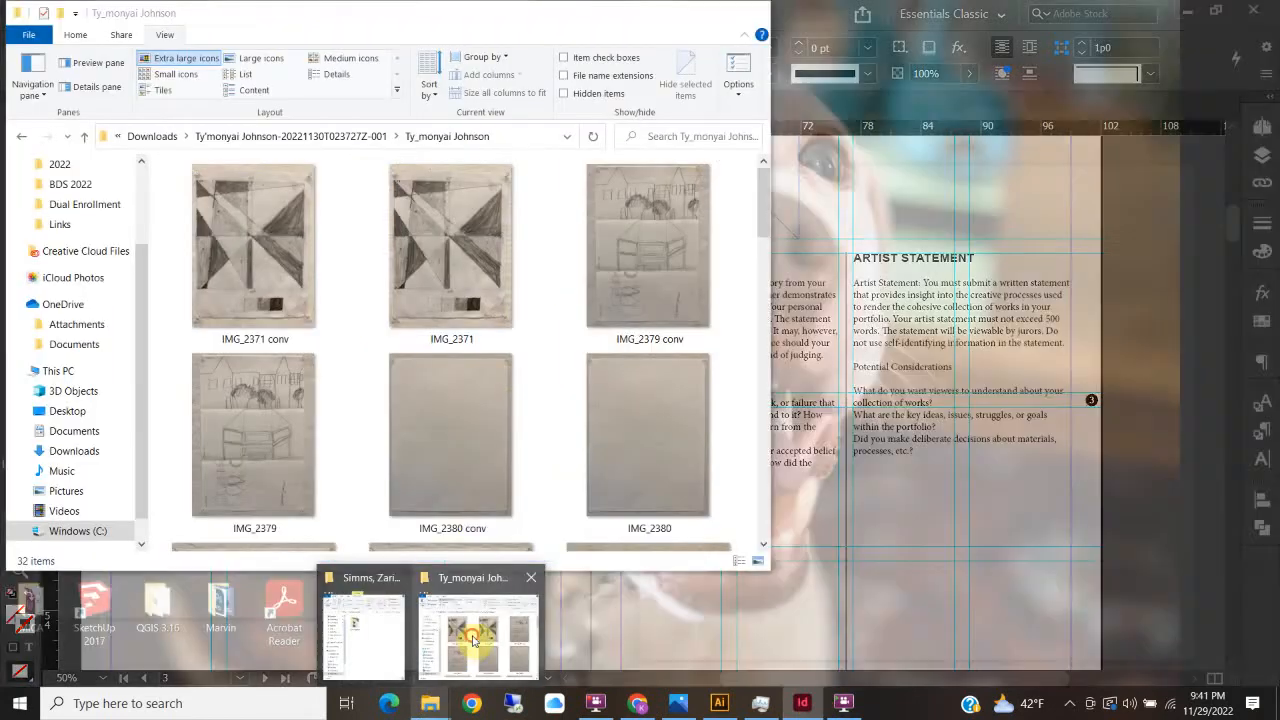
click(475, 641)
drag(228, 14, 496, 19)
drag(275, 5, 657, 158)
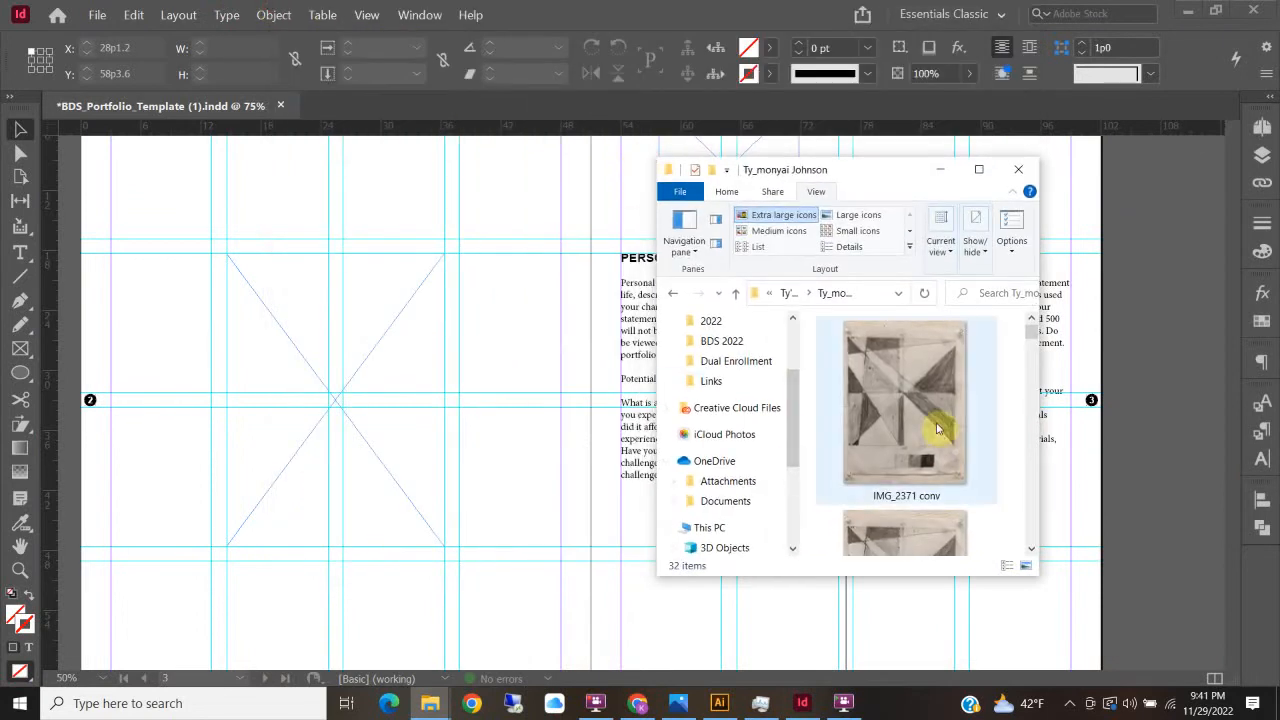
drag(937, 428, 287, 338)
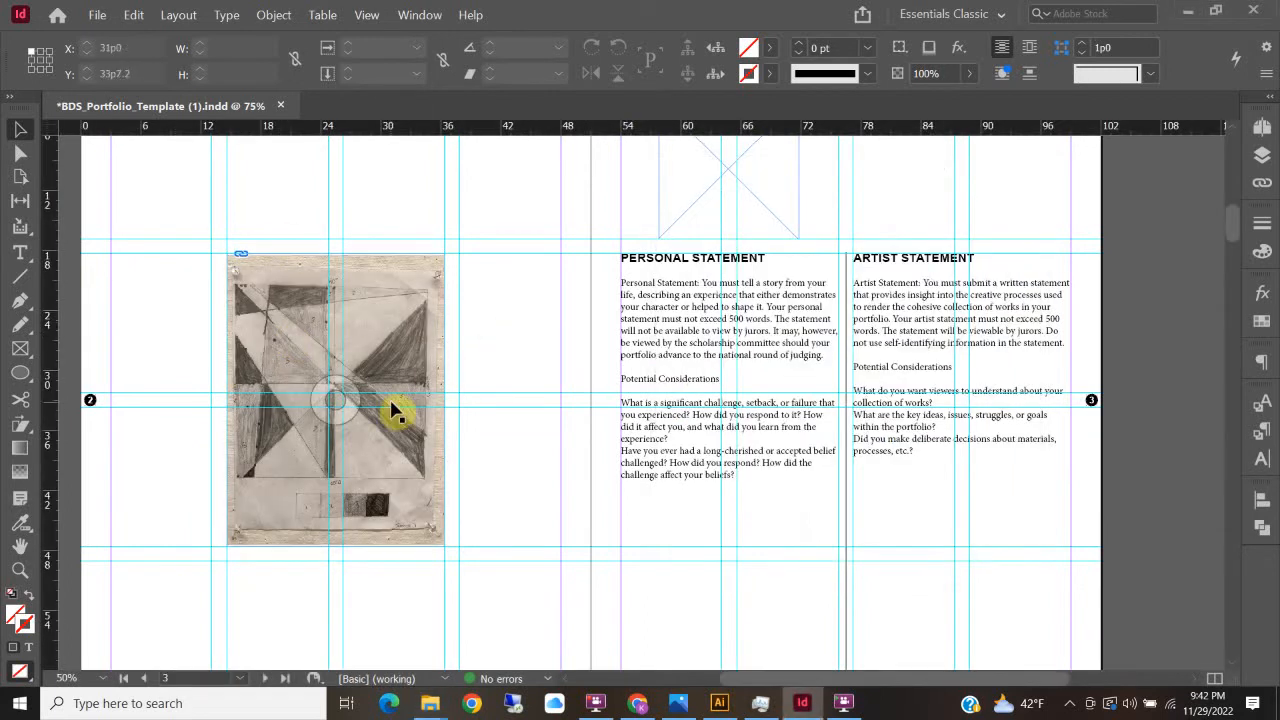
Step: Enlarge the page 2 image frame to the page's upper-left margin corner, about 33p4.5 by 44p7.5, and fill the frame proportionally
scroll(391, 414, up, 1)
scroll(391, 400, down, 2)
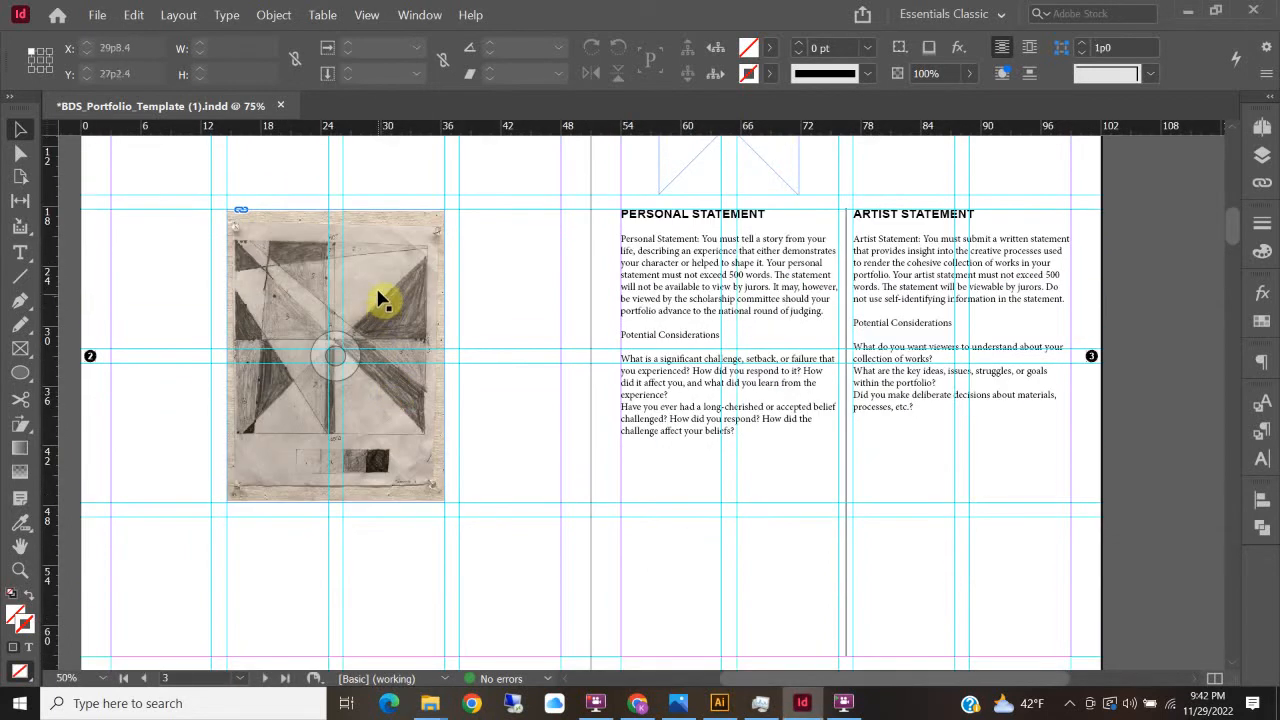
scroll(378, 295, up, 3)
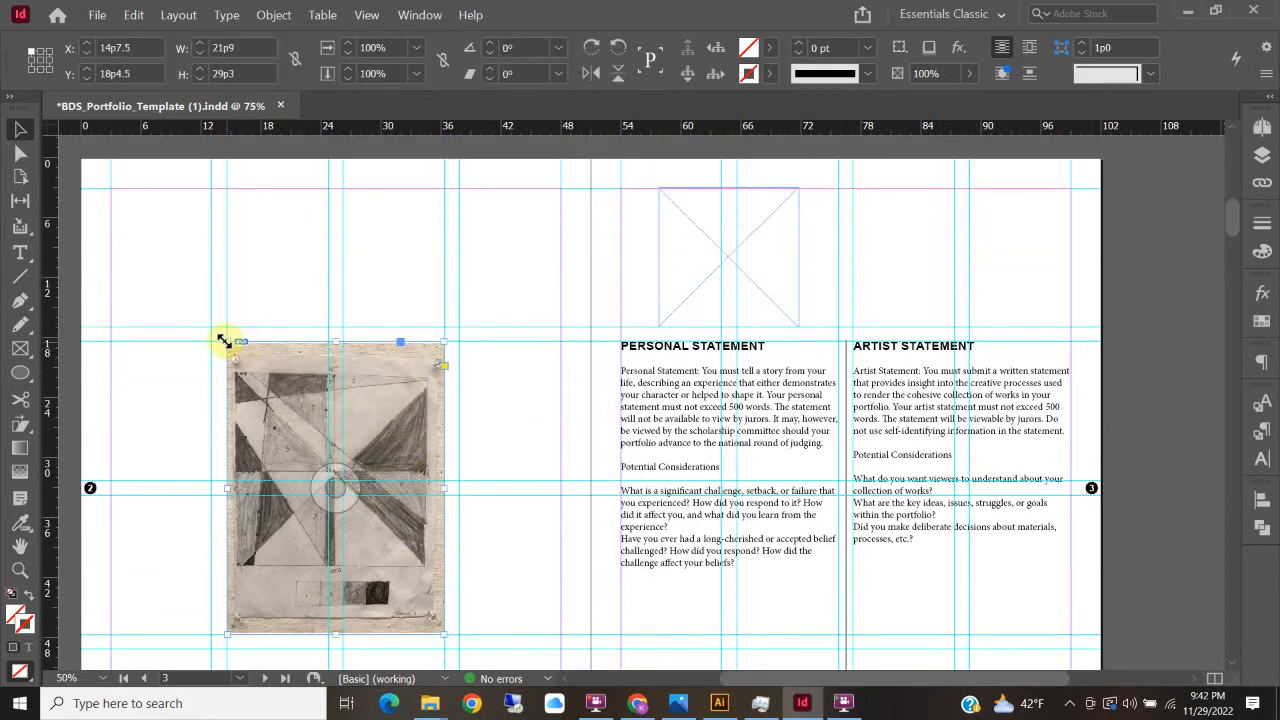
scroll(230, 340, down, 1)
scroll(228, 335, up, 1)
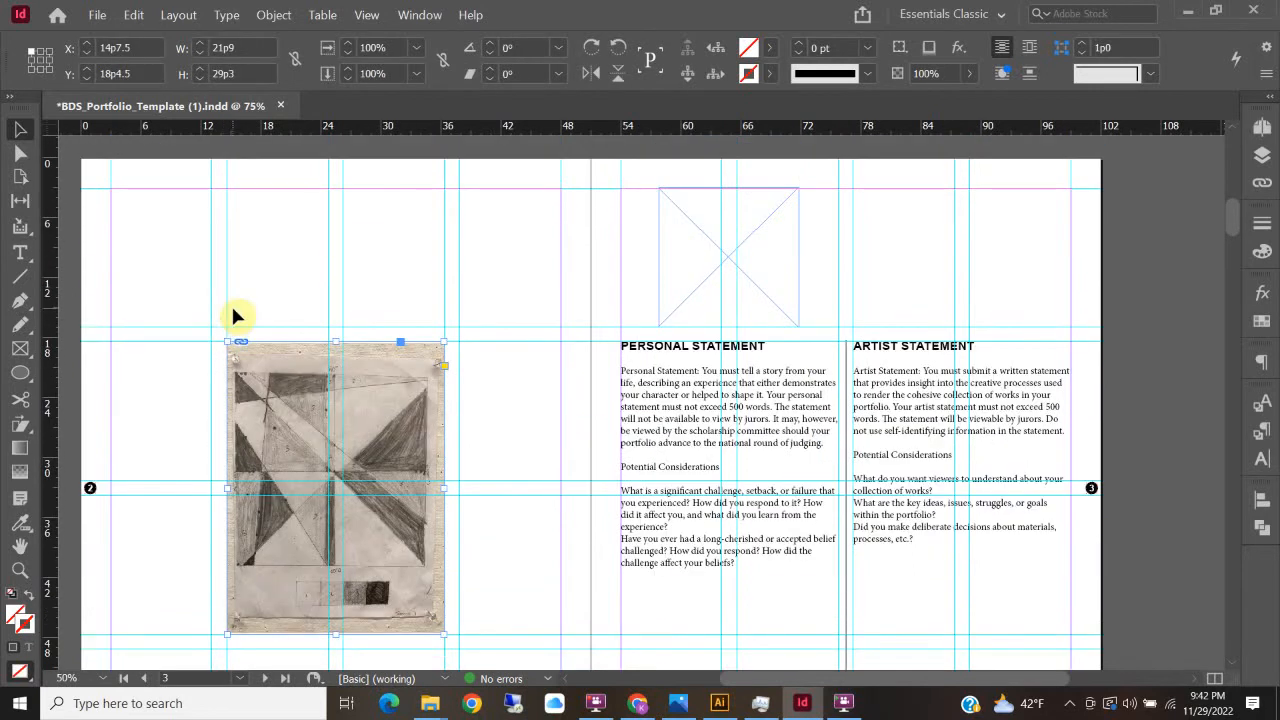
key(ctrl+minus)
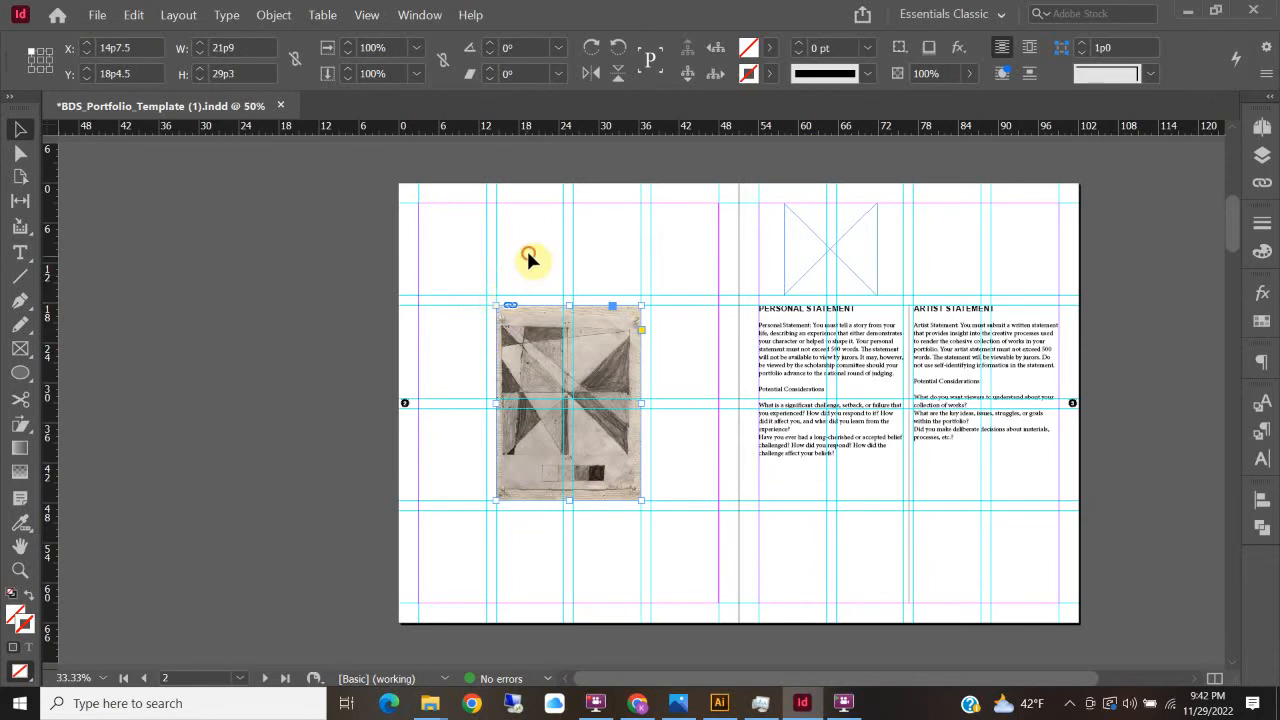
drag(492, 298, 417, 204)
click(678, 268)
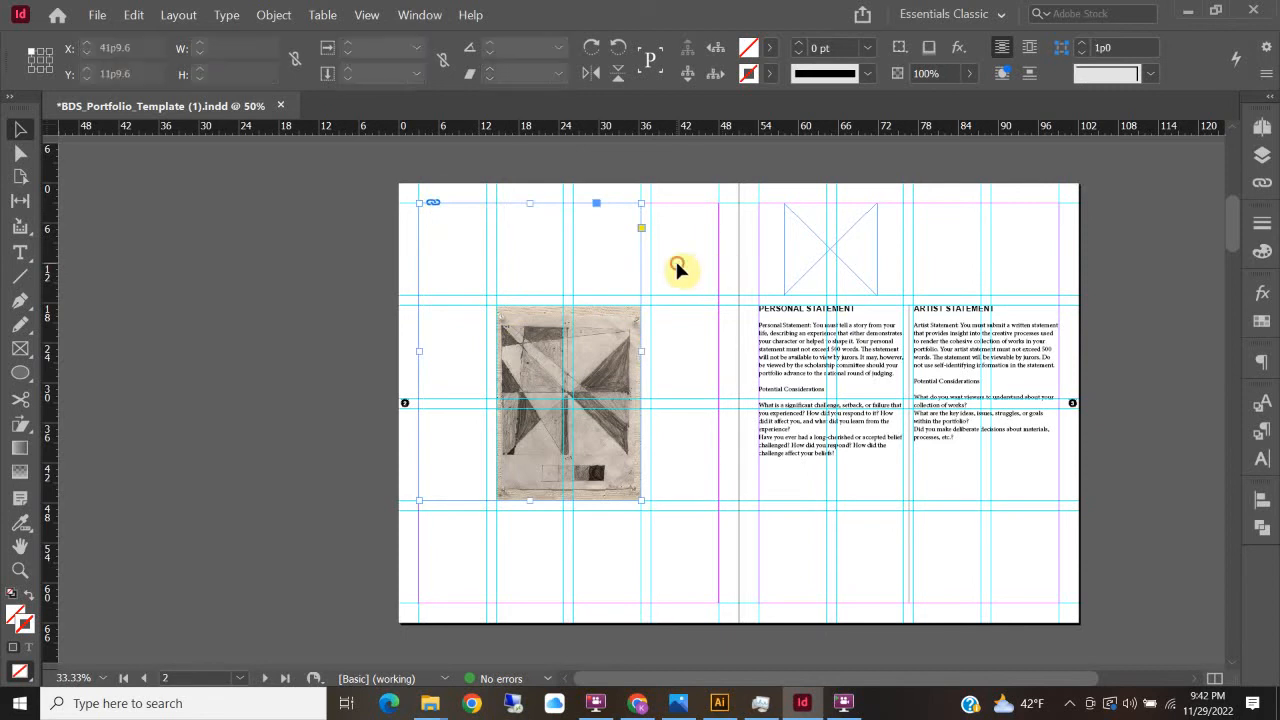
right_click(487, 228)
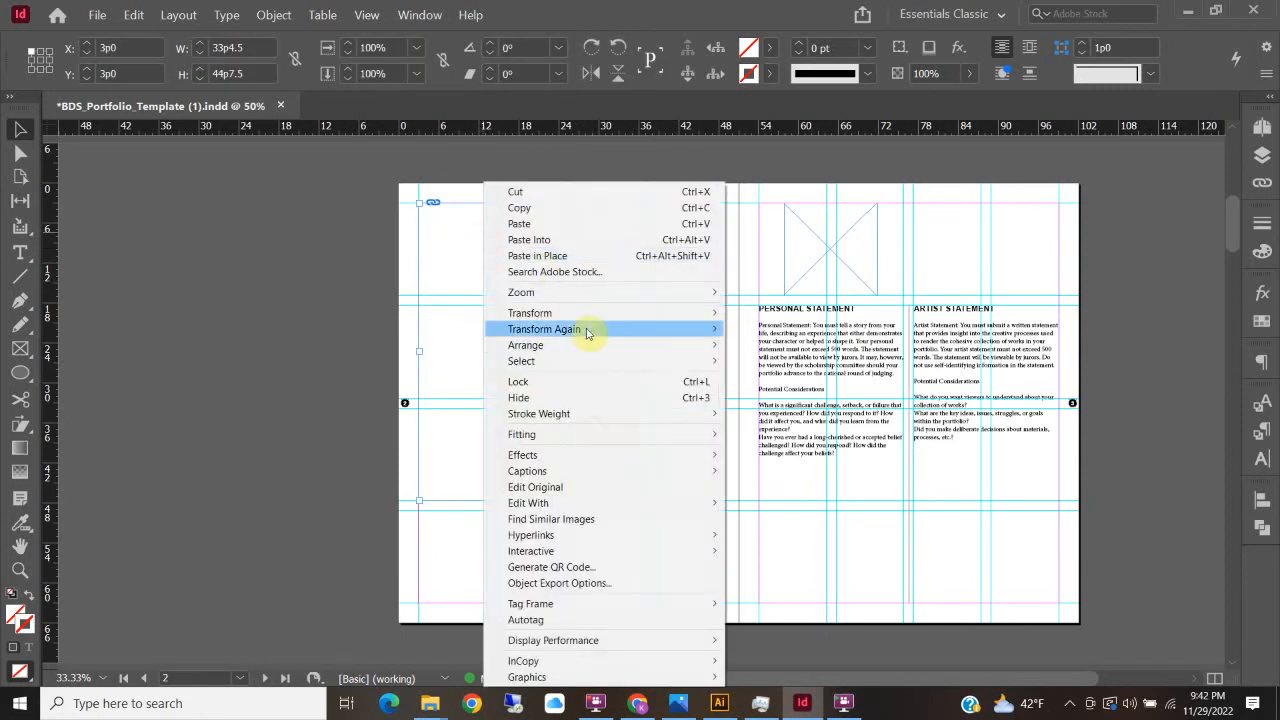
mouse_move(606, 435)
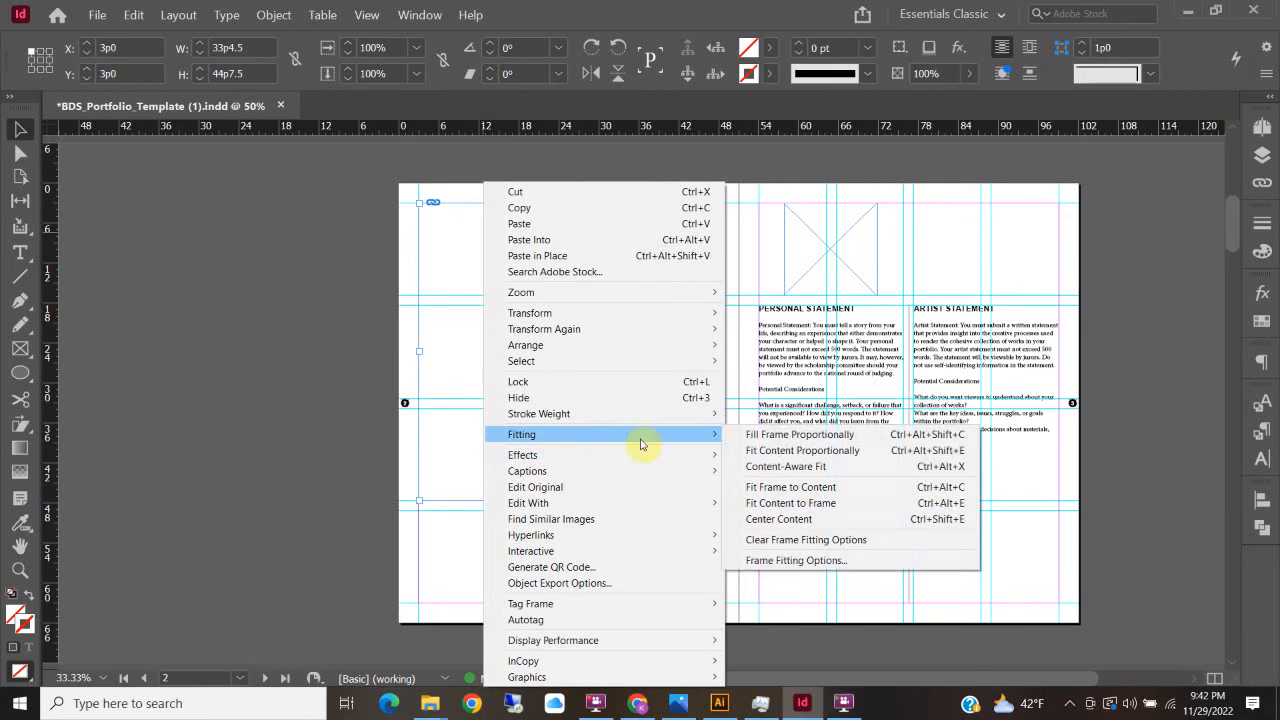
click(800, 437)
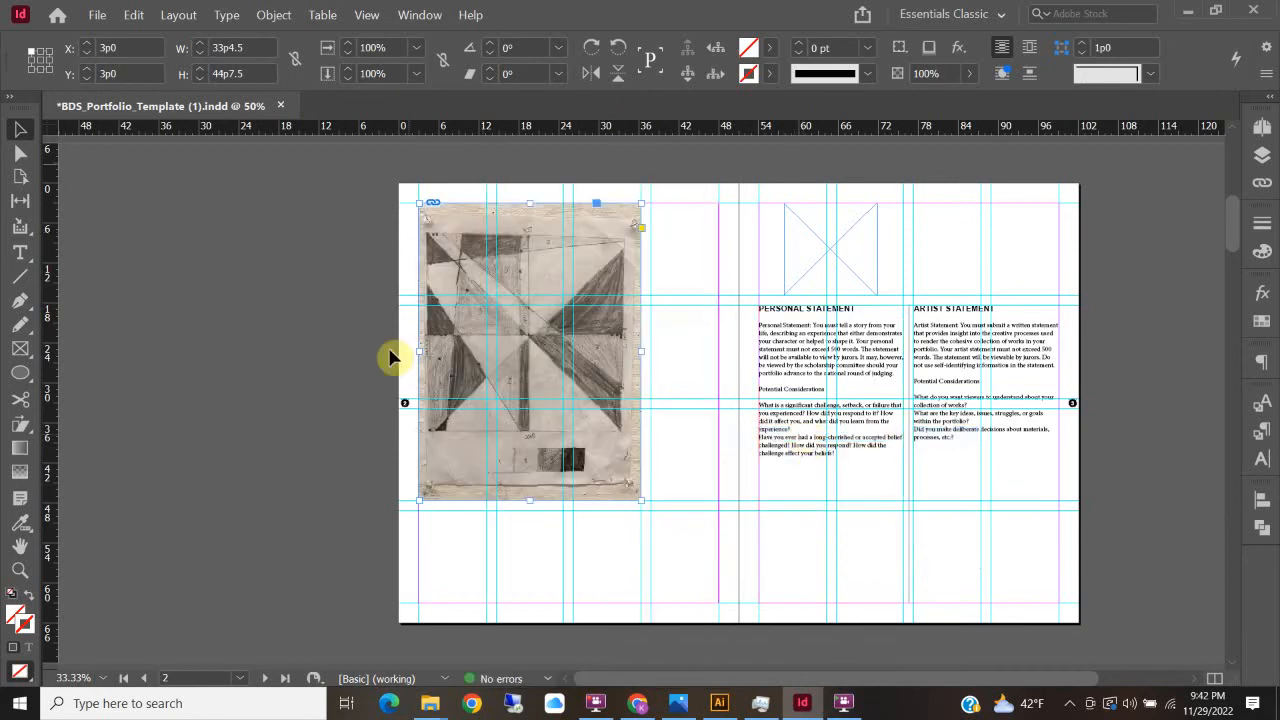
Step: Fit the page 2 image proportionally in its frame, before and after narrowing the frame to about 18p7 wide
right_click(522, 257)
mouse_move(657, 443)
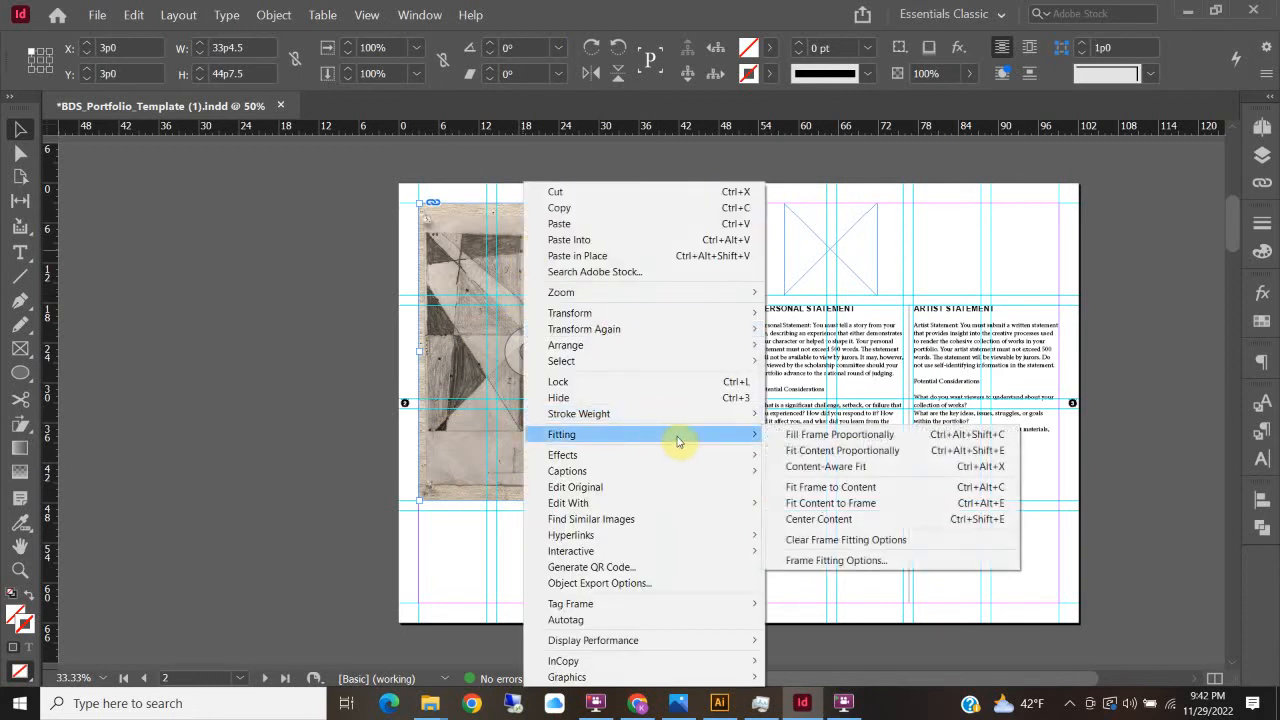
click(866, 450)
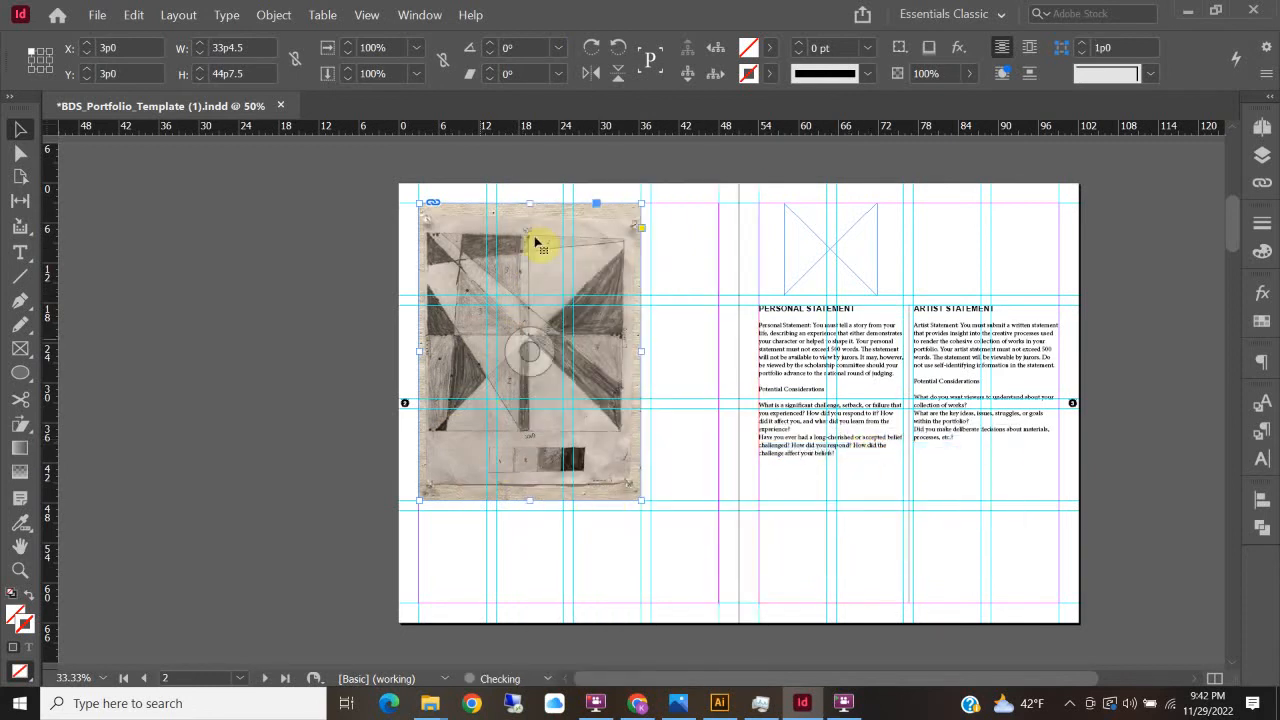
drag(640, 355, 543, 350)
right_click(455, 255)
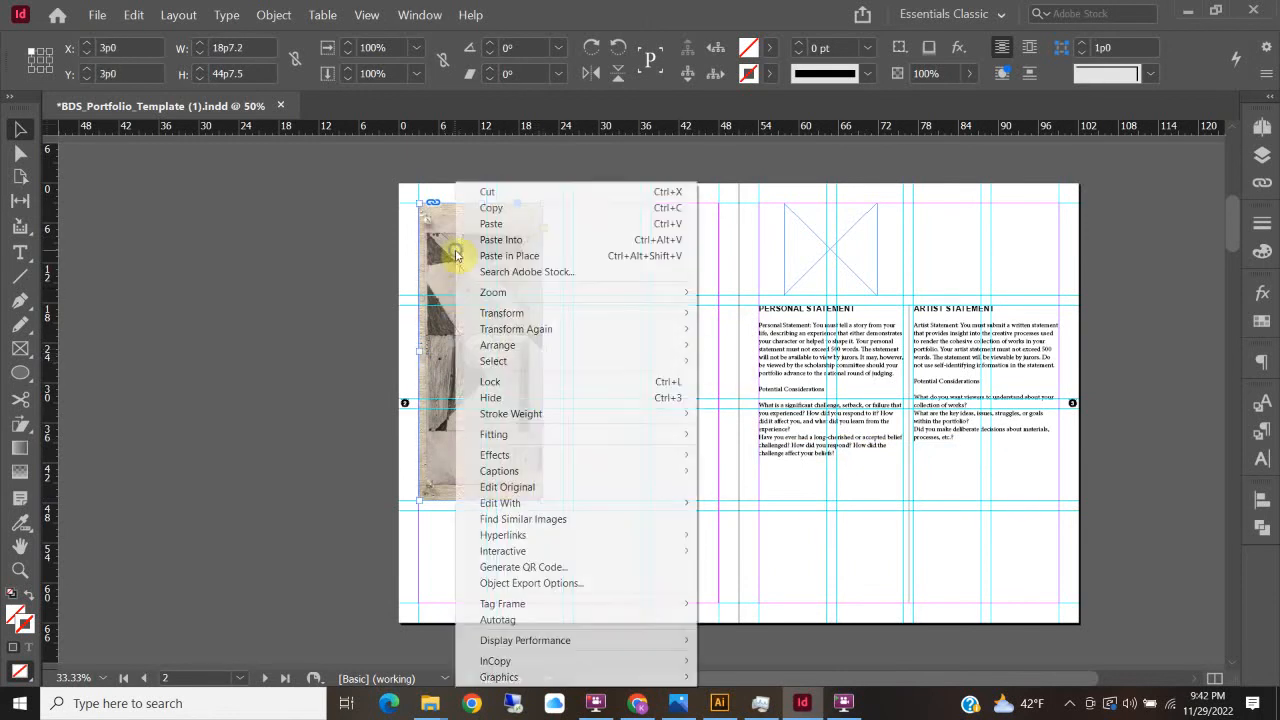
mouse_move(566, 434)
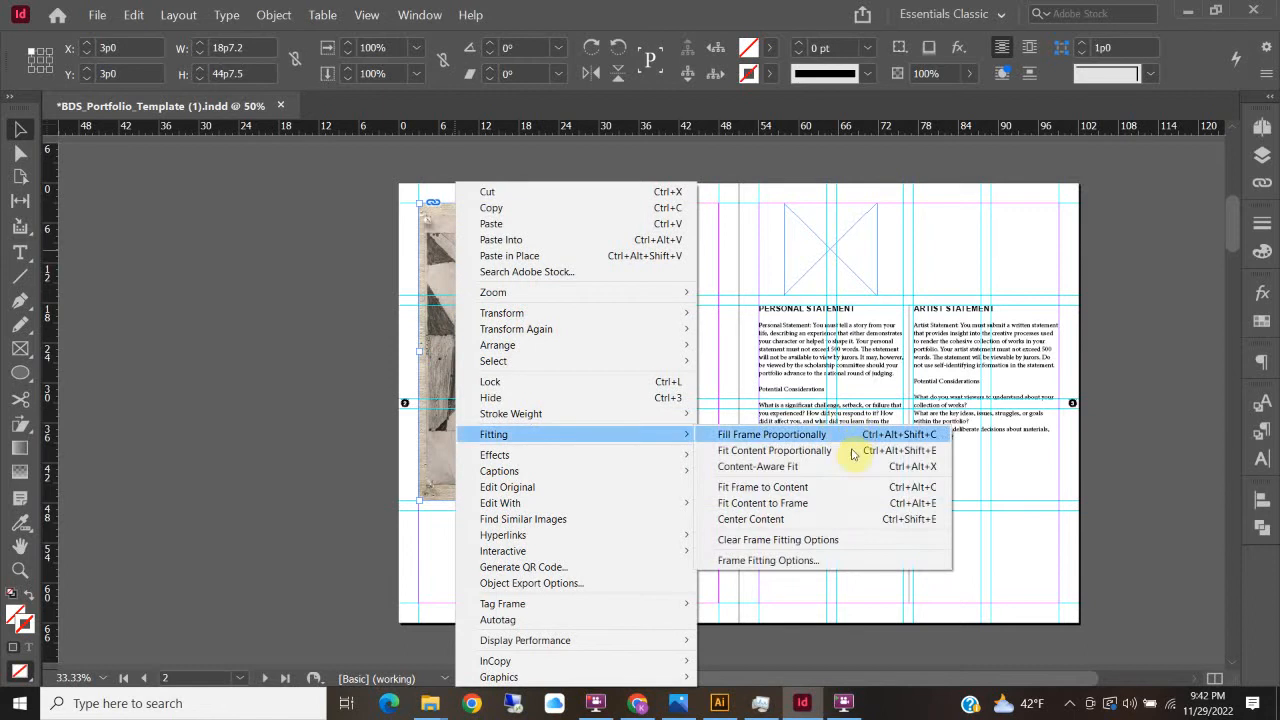
click(855, 450)
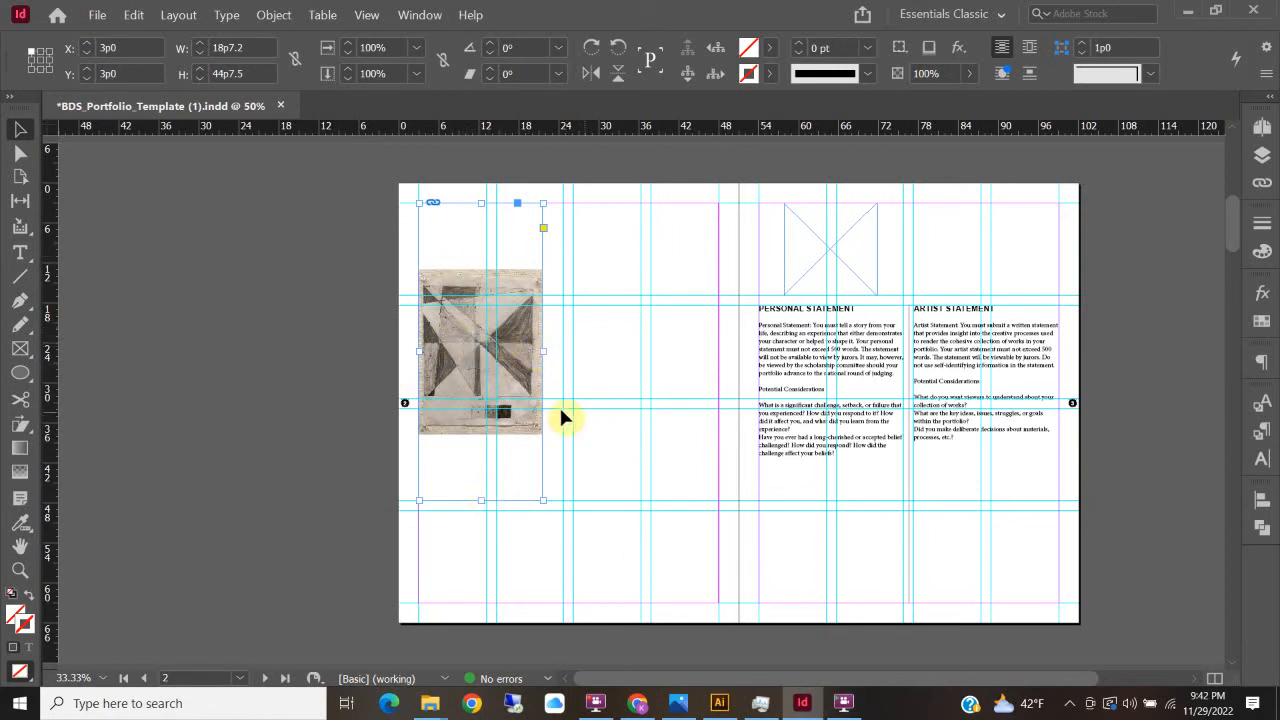
Step: Shrink the frame to the fitted image, and enlarge and reposition it on page 2 at about 33p4.5 by 44p6
mouse_move(540, 350)
mouse_down()
mouse_move(597, 356)
mouse_move(540, 350)
mouse_up()
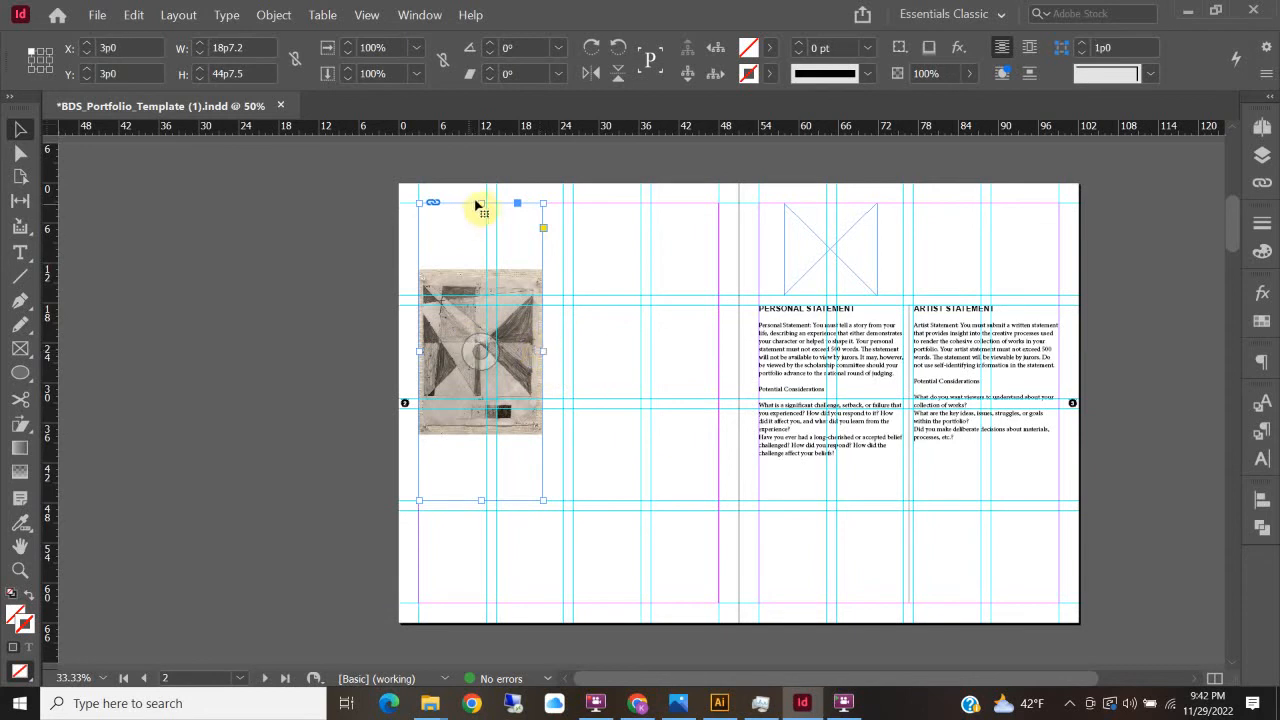
double_click(478, 500)
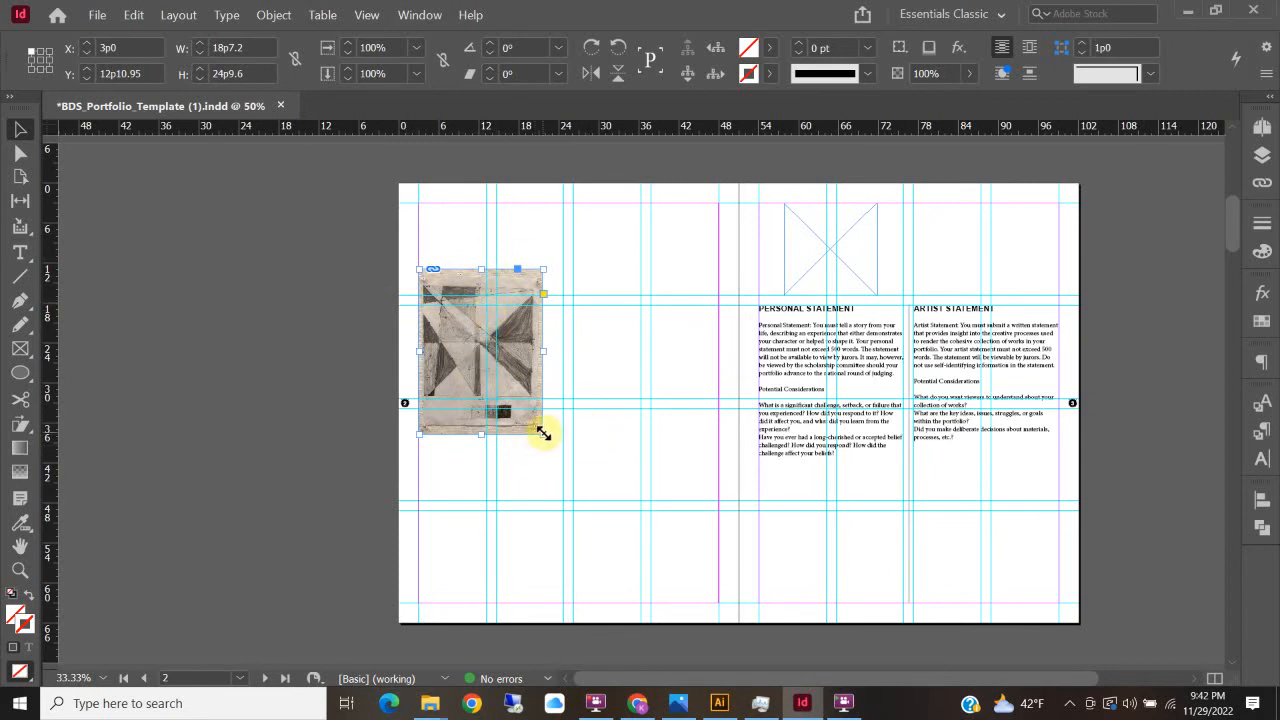
drag(548, 440, 645, 522)
drag(605, 483, 647, 467)
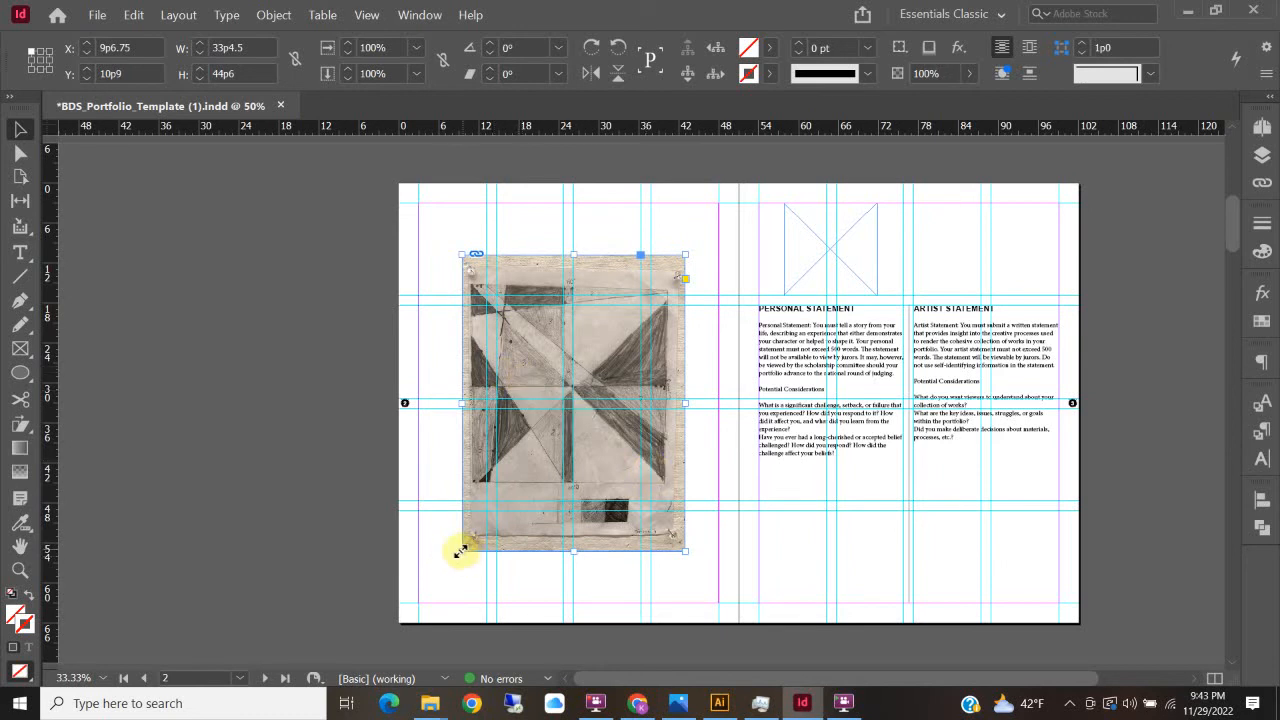
Step: Resize the page 2 image frame to the central guides, about 21p9 by 29p5, and fill the frame proportionally
mouse_move(460, 551)
mouse_down()
mouse_move(486, 490)
mouse_move(495, 497)
mouse_move(460, 549)
mouse_up()
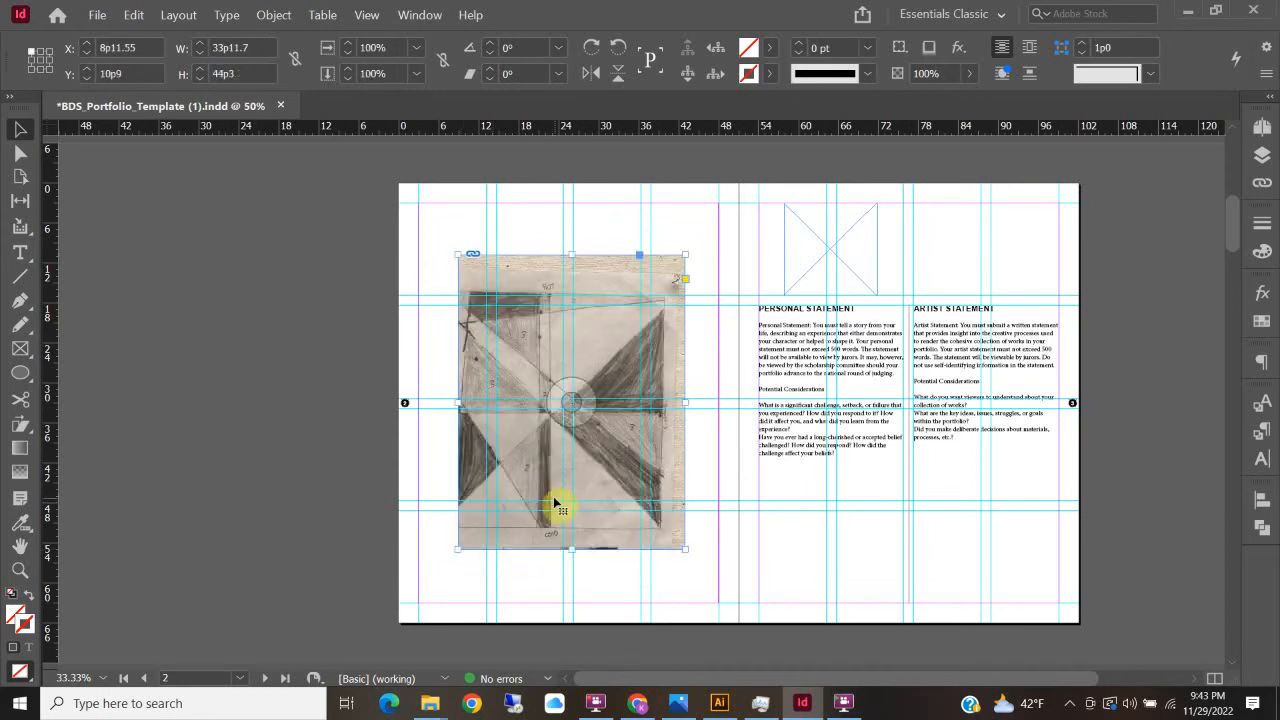
drag(459, 551, 496, 500)
mouse_move(686, 256)
mouse_down()
mouse_move(638, 300)
mouse_move(680, 268)
mouse_up()
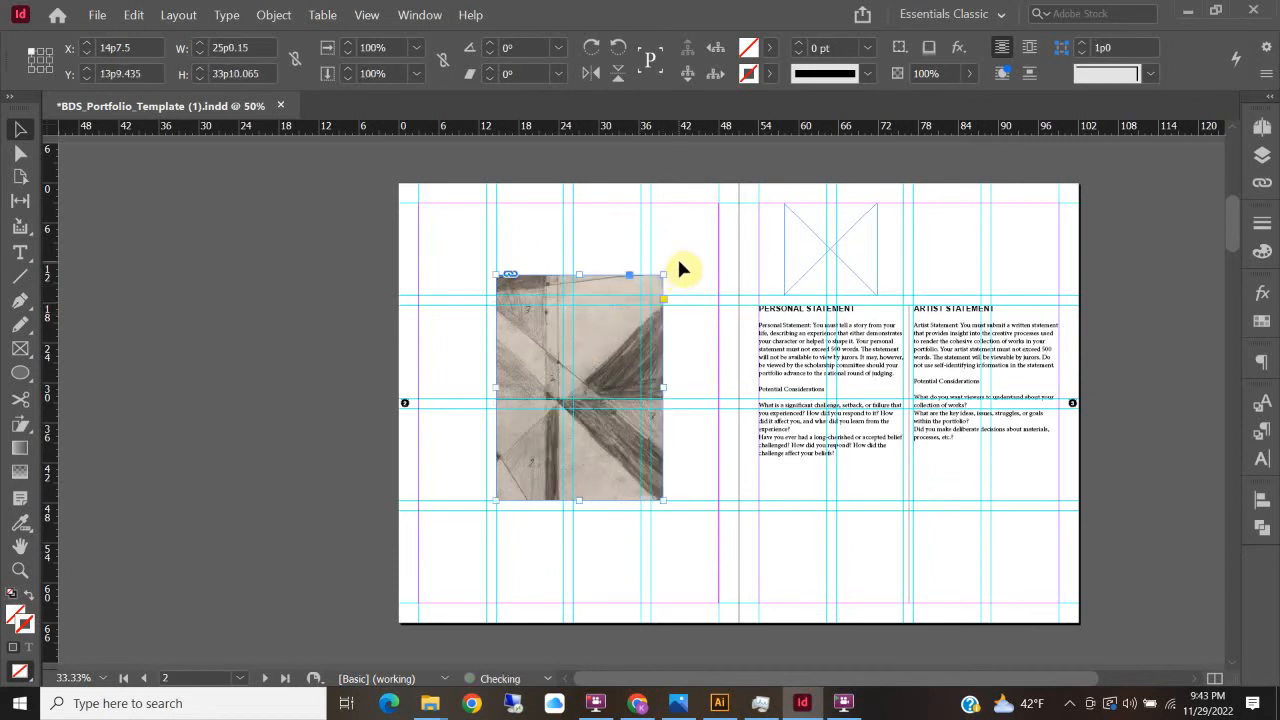
key(ctrl+z)
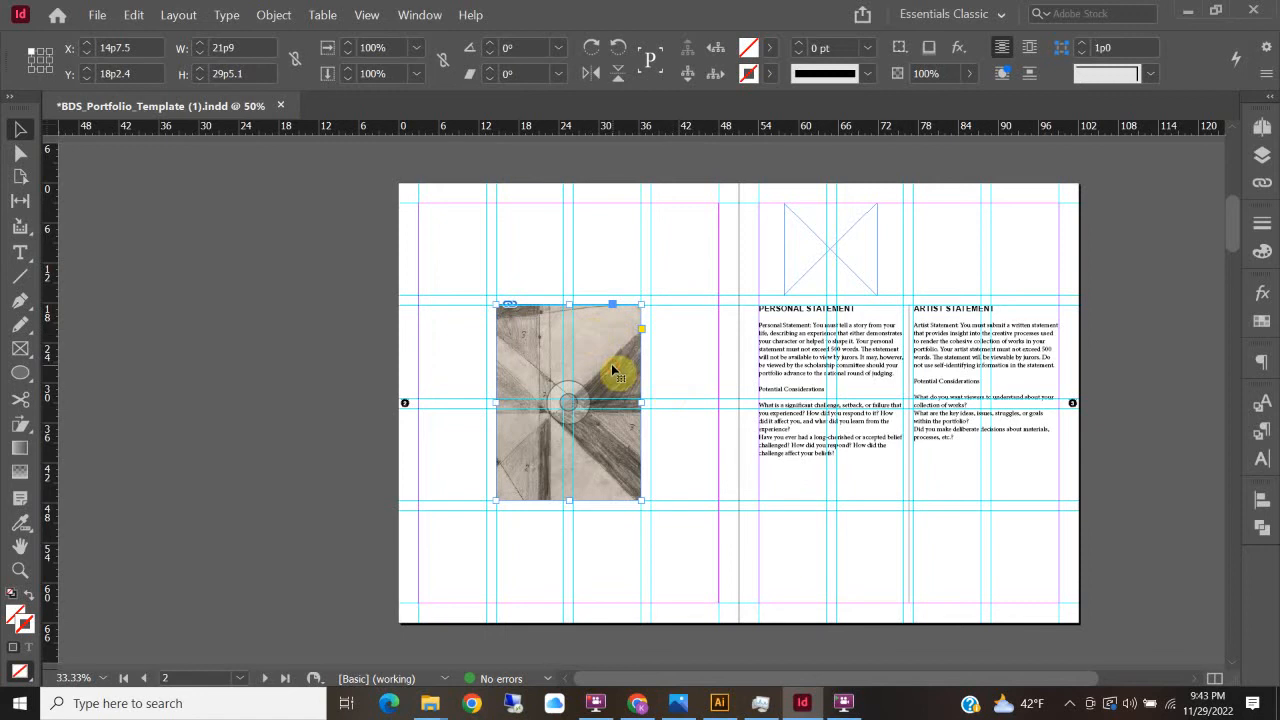
right_click(615, 370)
mouse_move(815, 430)
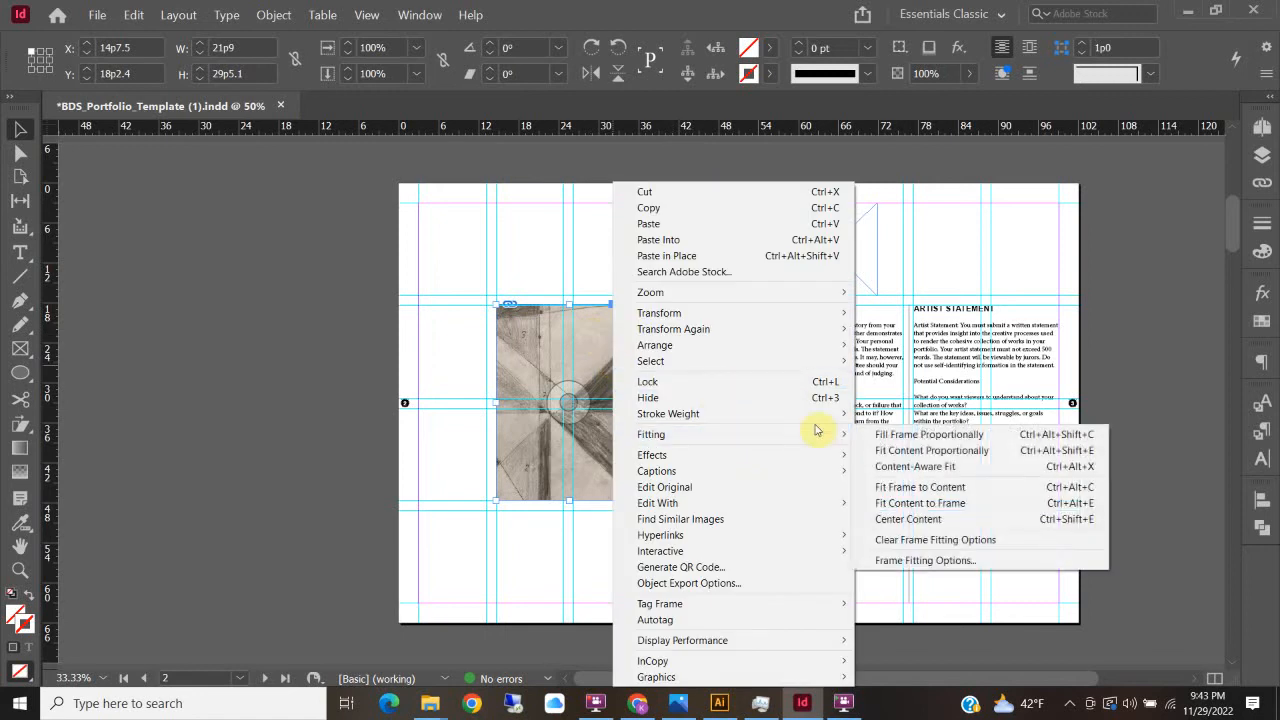
click(963, 437)
click(690, 263)
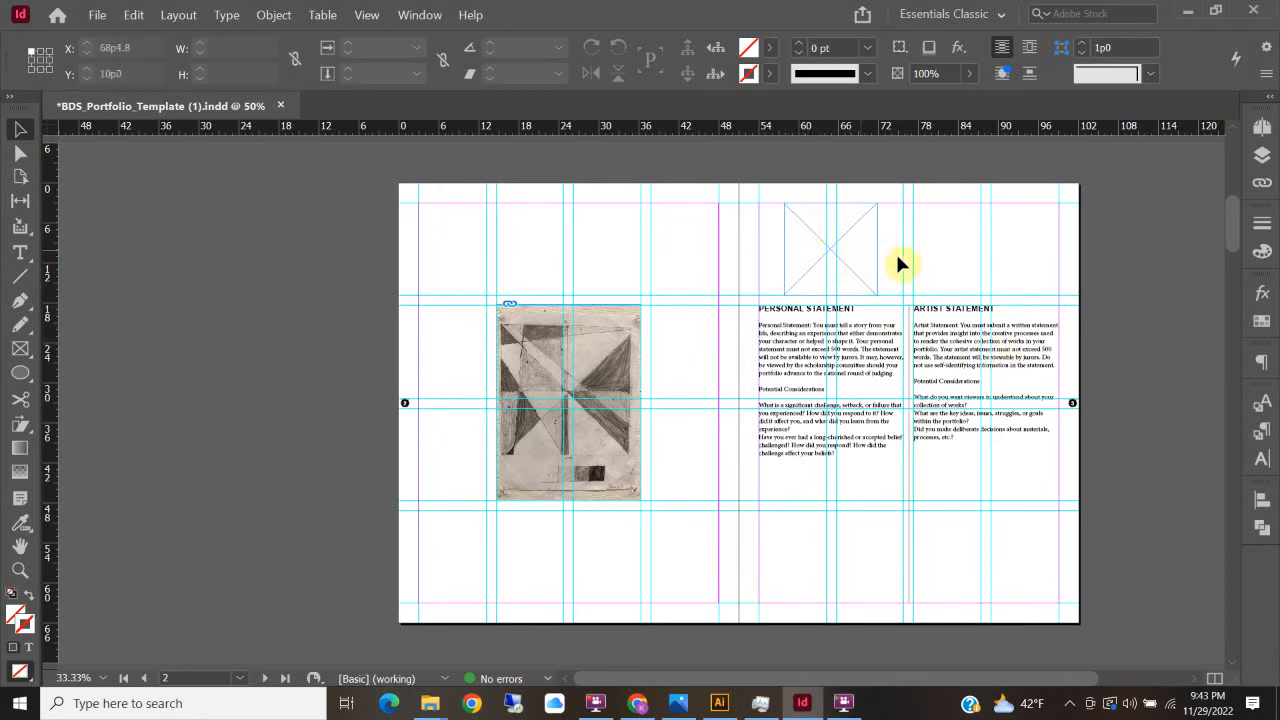
Step: Examine the Personal Statement and Artist Statement guidance on page 3, making the Personal Statement text editable
key(ctrl+equal)
key(ctrl+equal)
key(ctrl+equal)
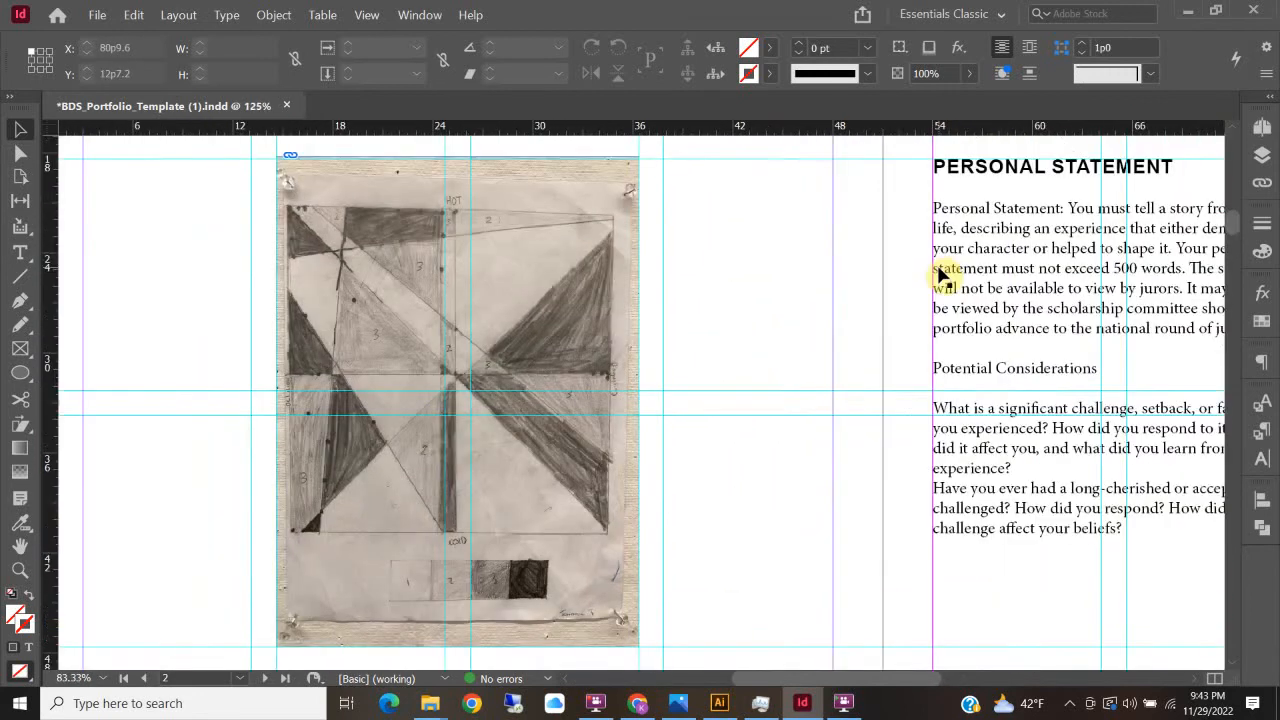
drag(800, 680, 900, 678)
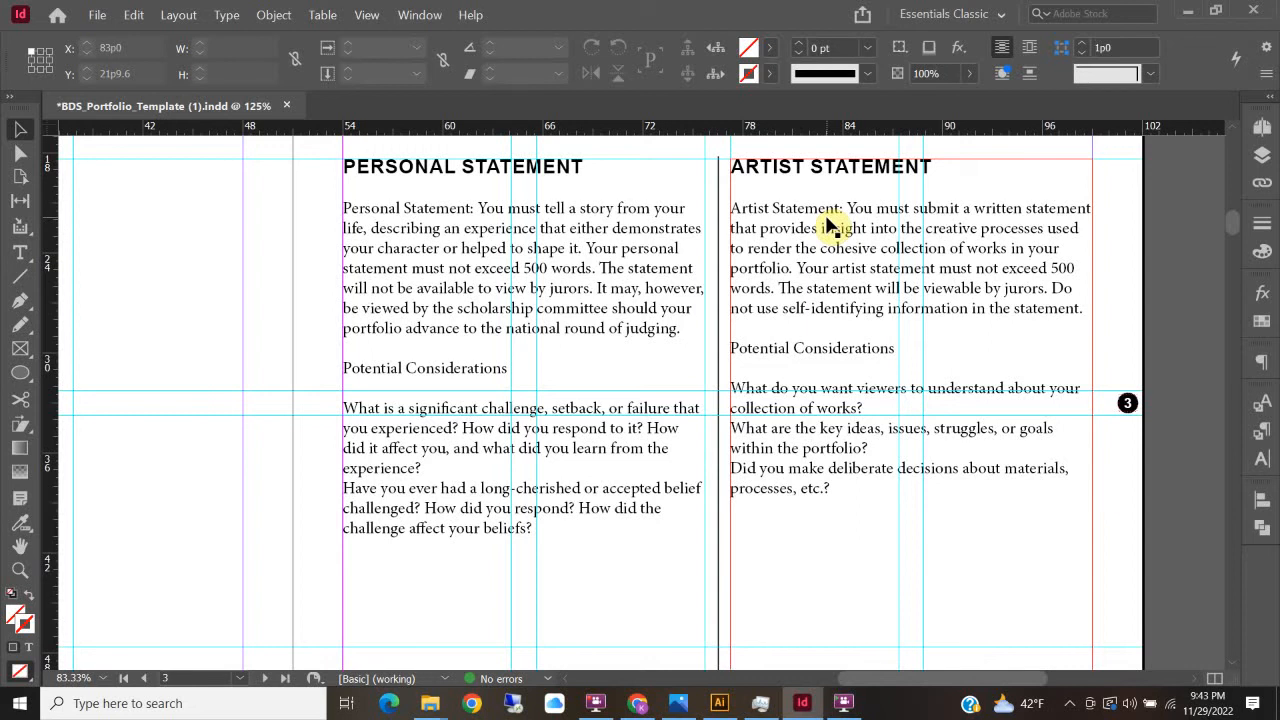
click(478, 530)
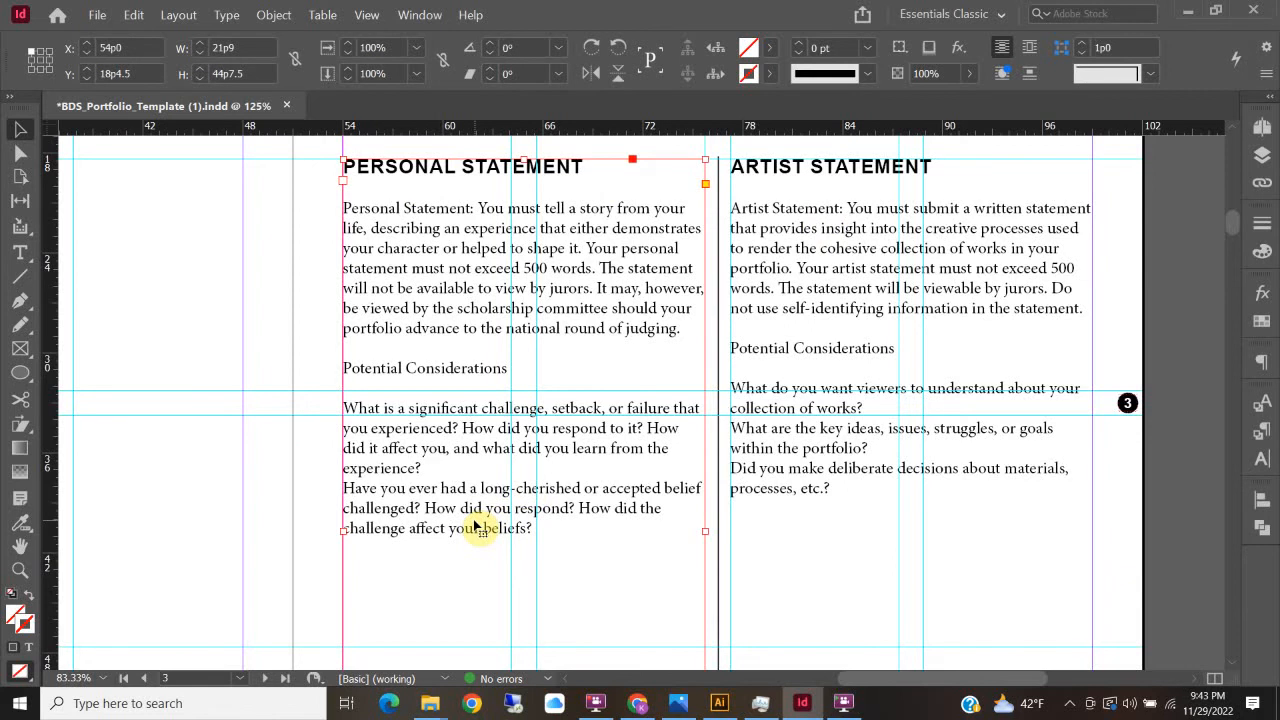
double_click(425, 265)
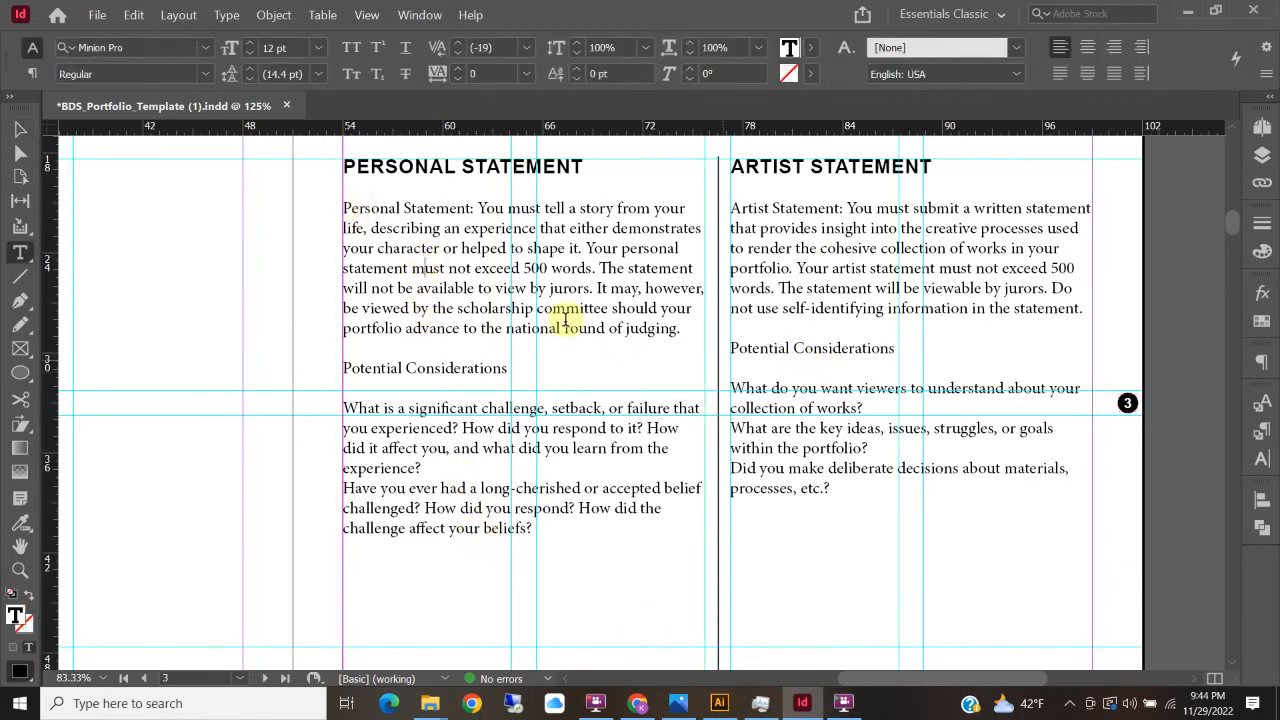
key(ctrl+minus)
key(ctrl+minus)
key(ctrl+minus)
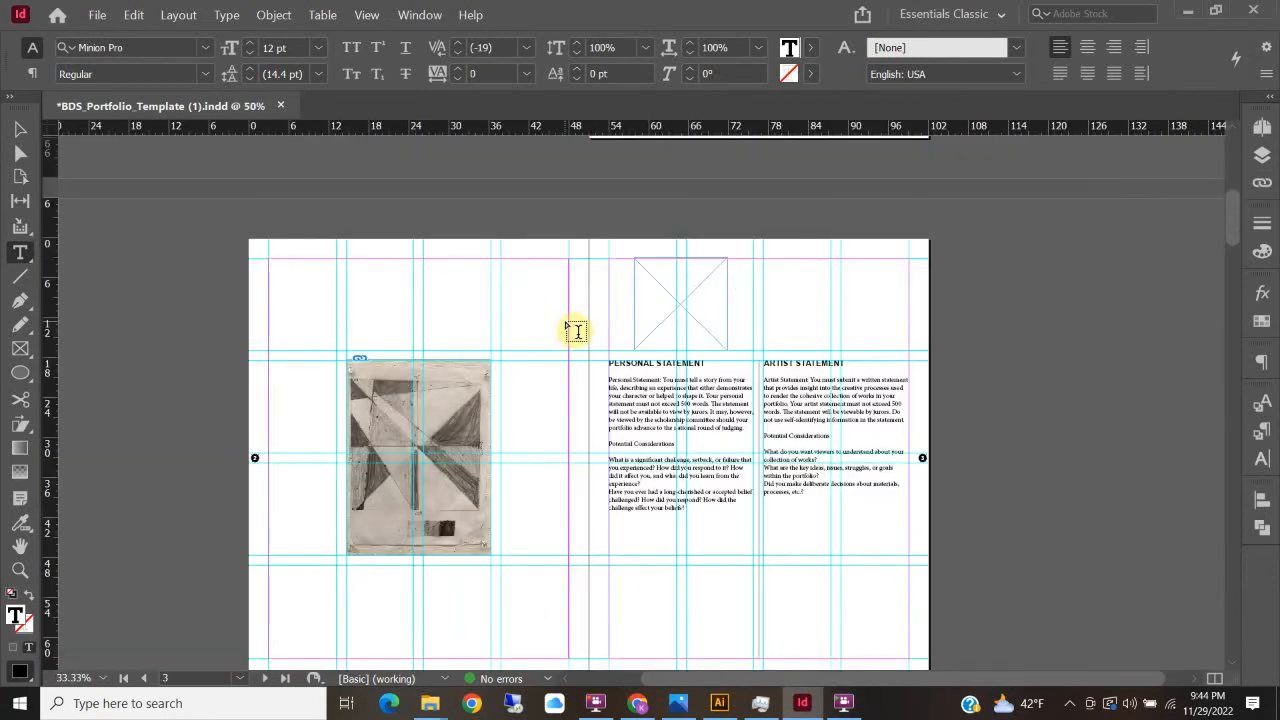
Step: Try to place IMG_2381 from the student's image folder into the empty frame above the statements on page 3, and dismiss the alert
mouse_move(430, 703)
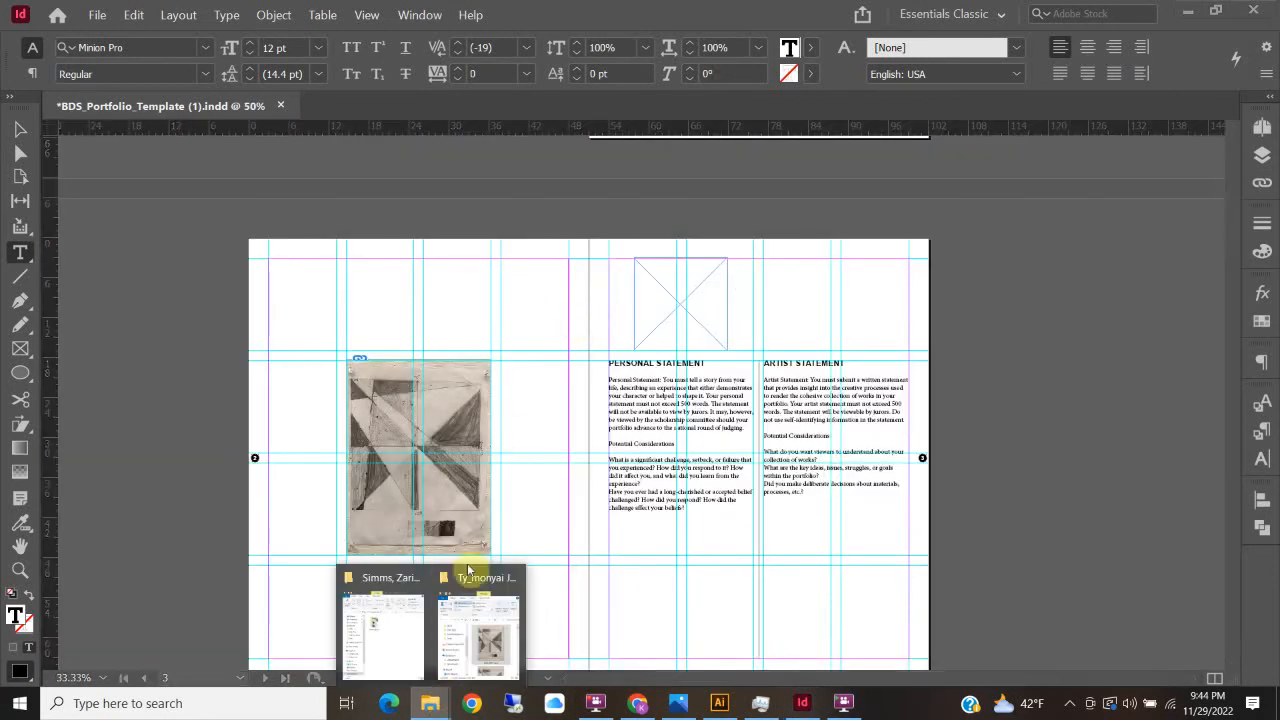
click(480, 580)
drag(792, 159, 771, 160)
scroll(920, 474, up, 3)
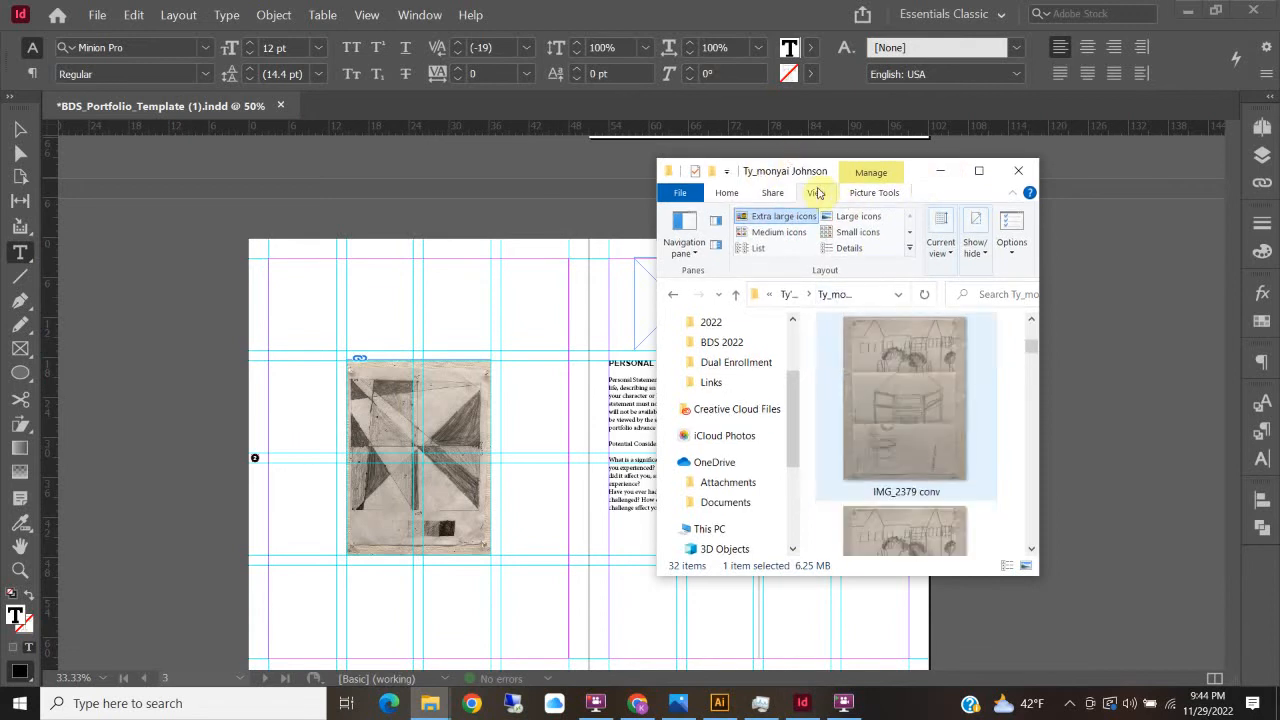
drag(887, 172, 249, 155)
scroll(349, 457, down, 2)
drag(395, 352, 403, 297)
scroll(271, 449, down, 10)
scroll(285, 352, up, 2)
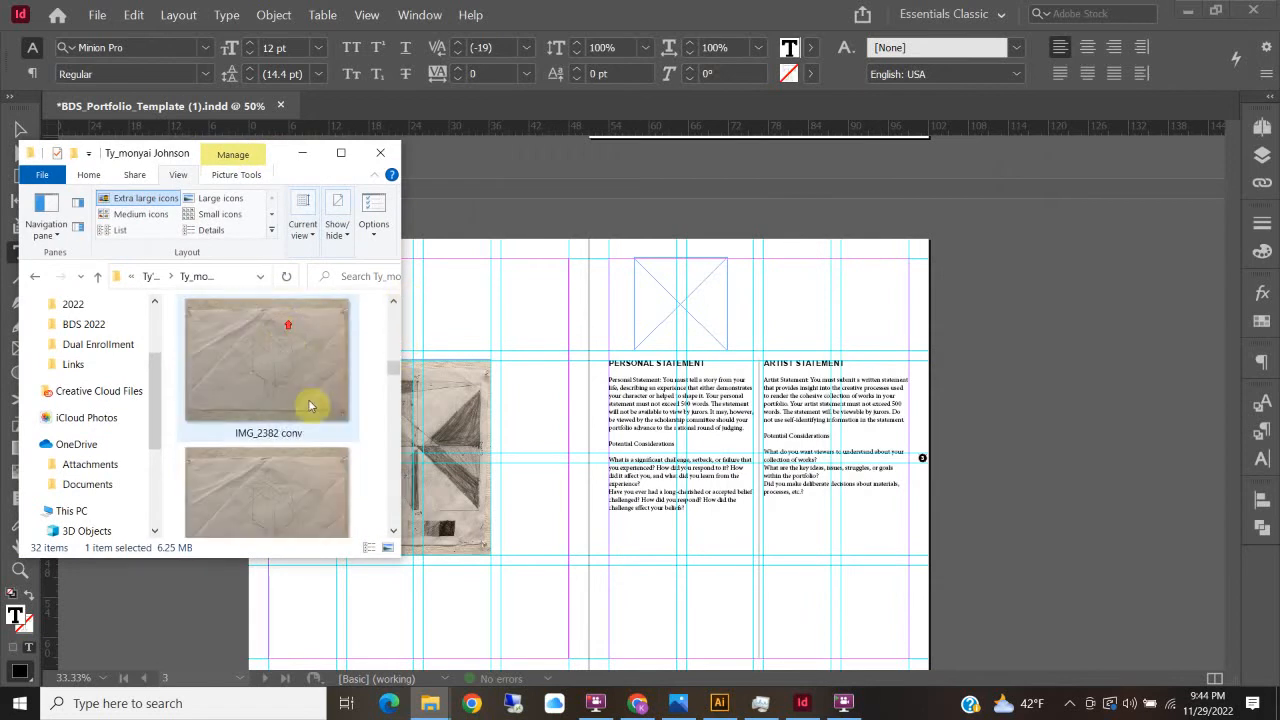
drag(277, 357, 666, 300)
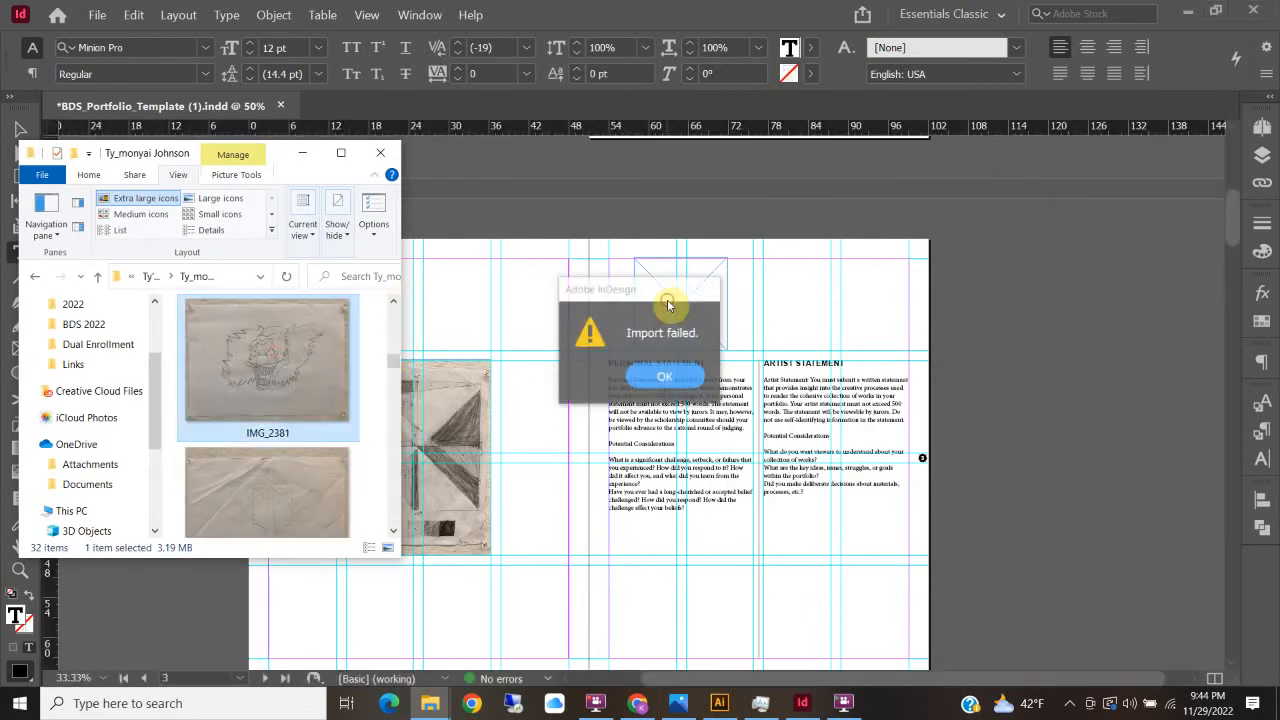
click(667, 377)
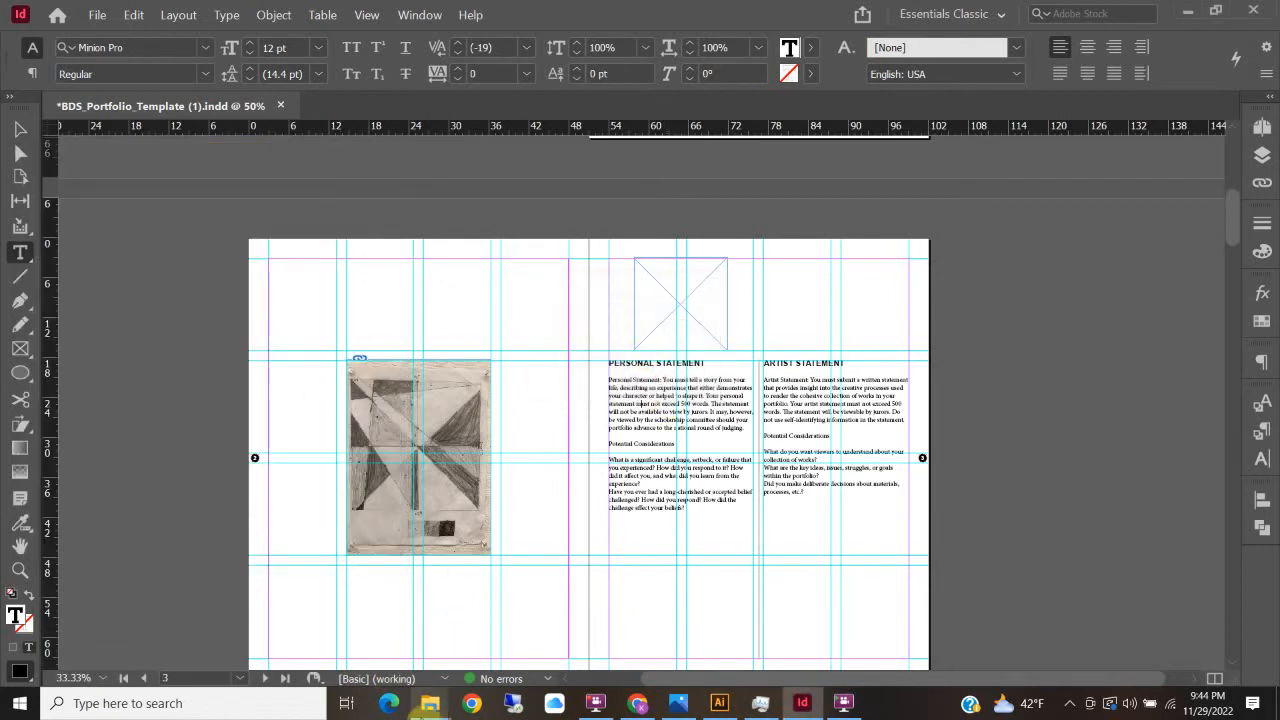
Step: Place the converted JPEG IMG_2381 conv from the student's image folder into the empty frame above the statements on page 3
mouse_move(430, 700)
click(457, 580)
scroll(300, 440, down, 5)
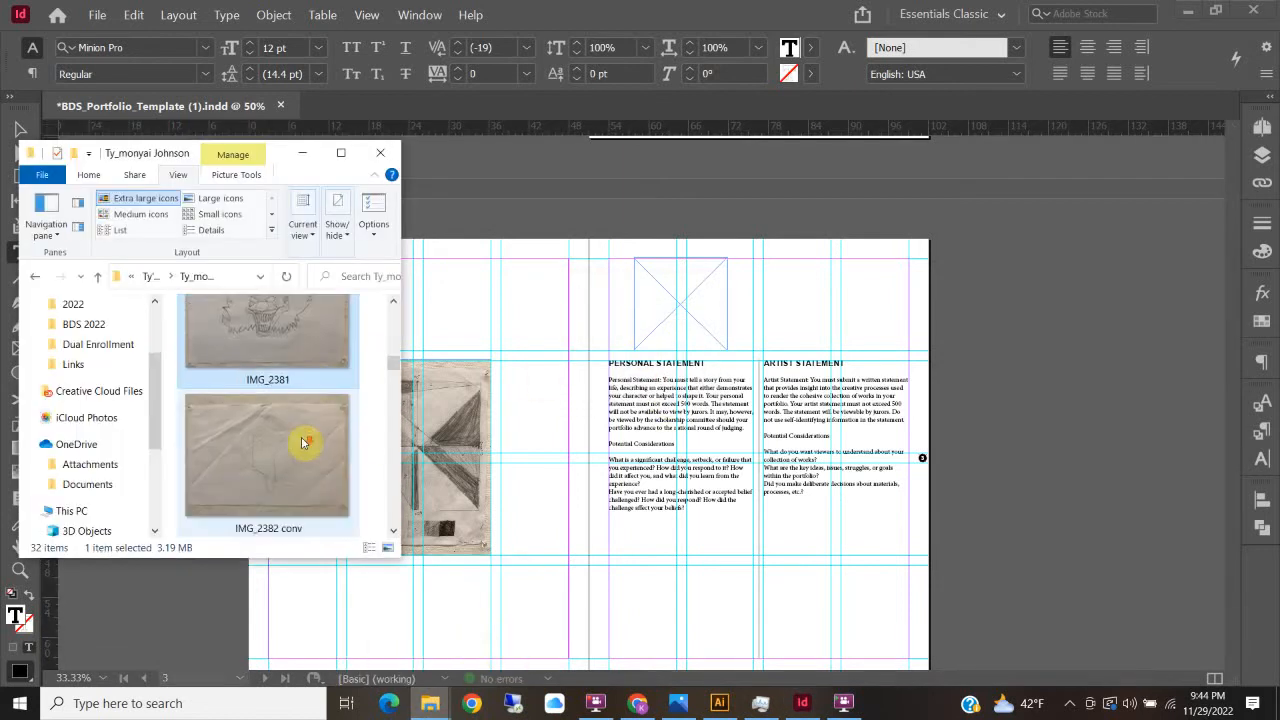
scroll(276, 462, down, 2)
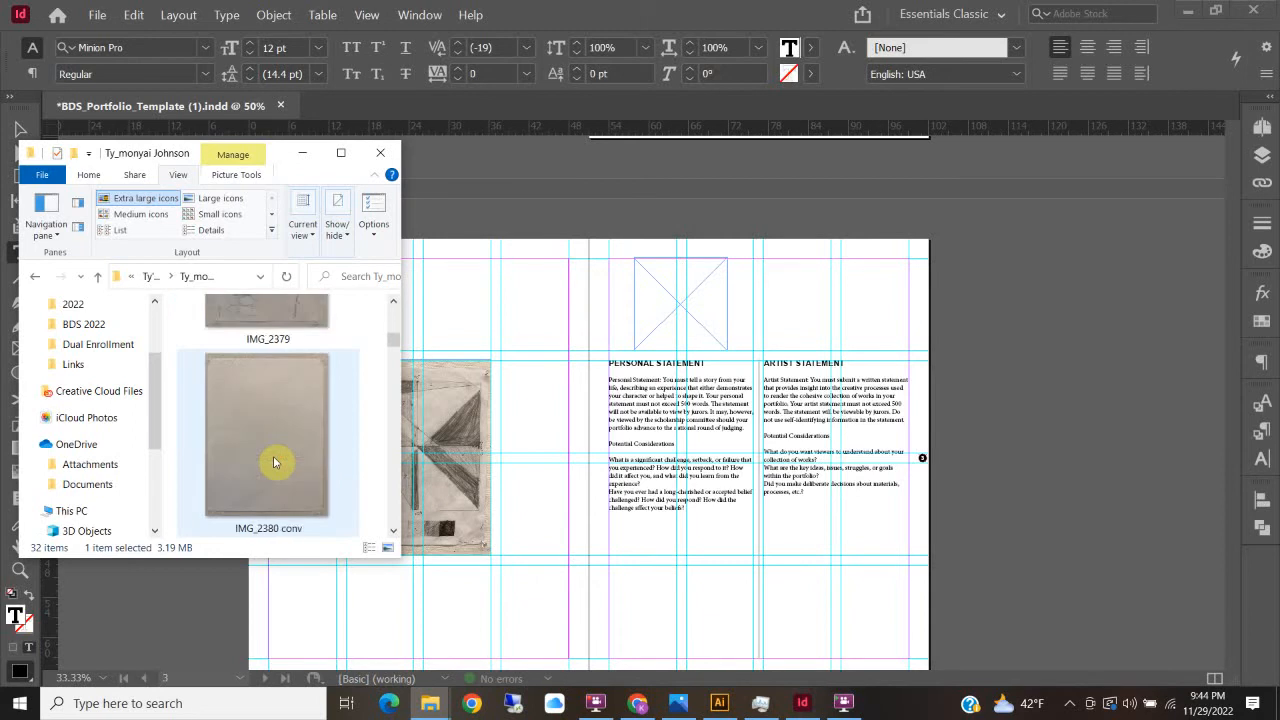
scroll(276, 462, down, 1)
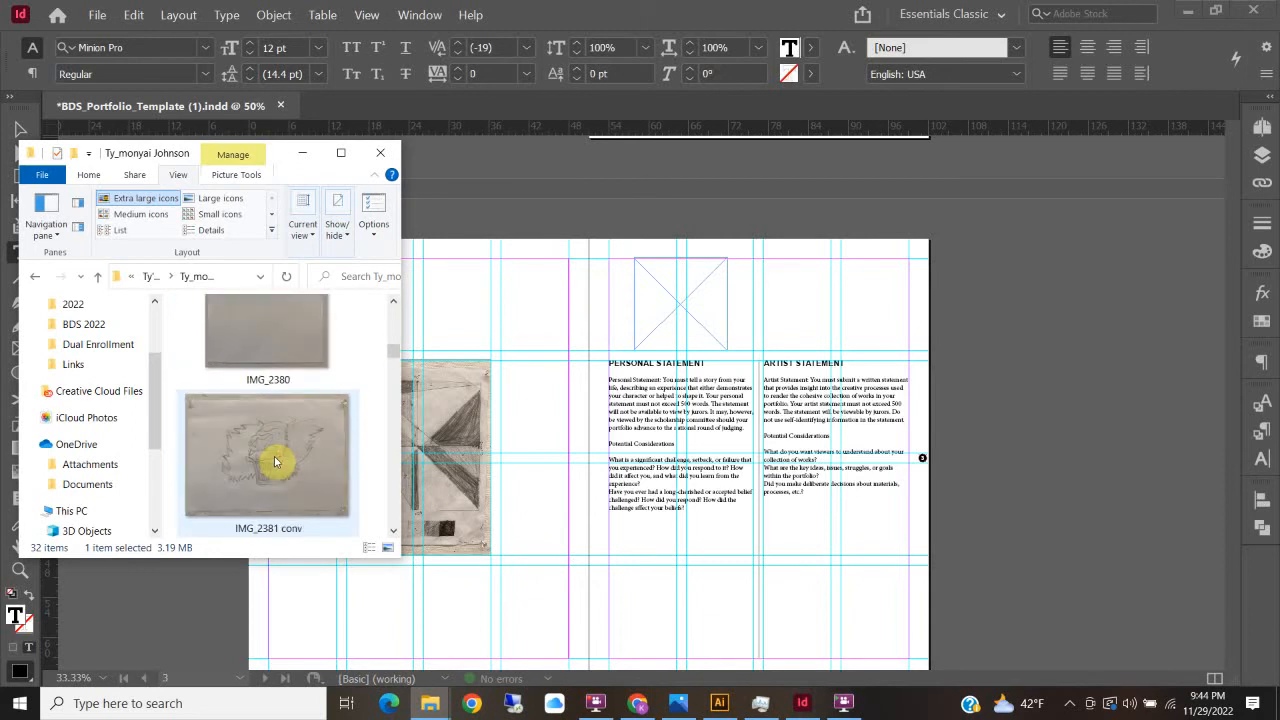
click(276, 461)
drag(276, 461, 663, 289)
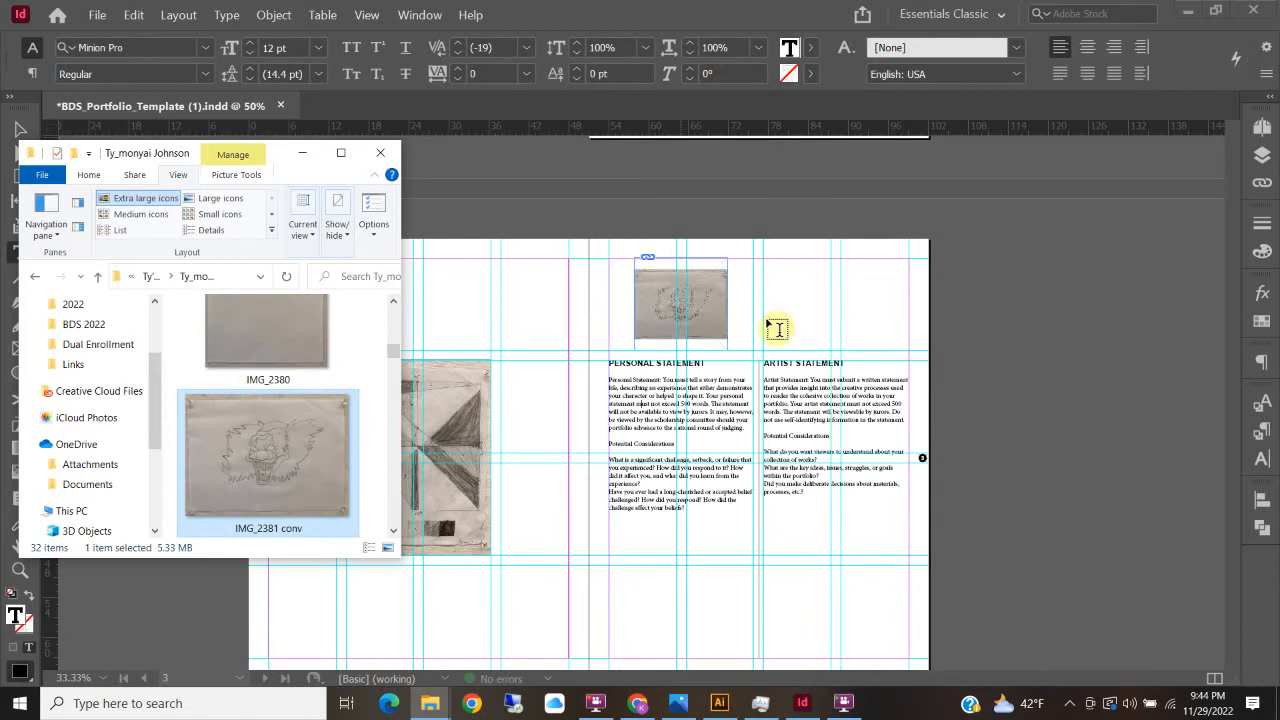
click(507, 12)
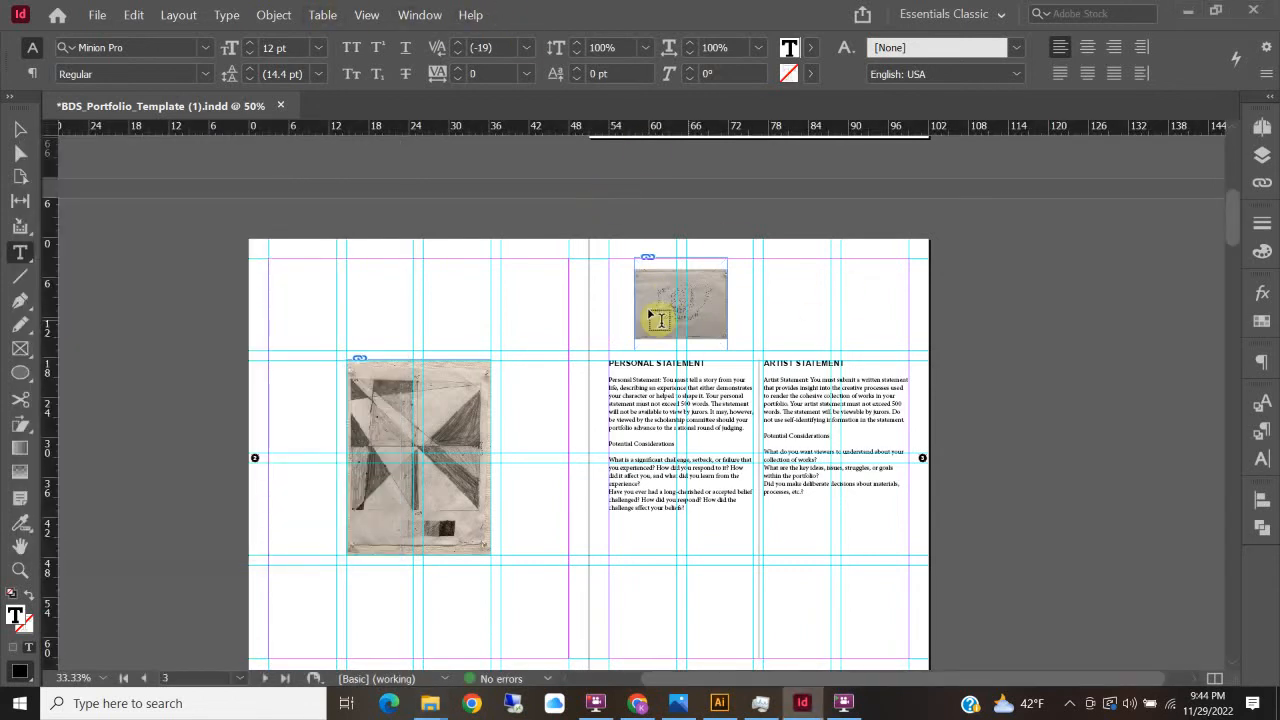
Step: Fill the page 3 frame proportionally with the placed drawing and deselect it
click(20, 129)
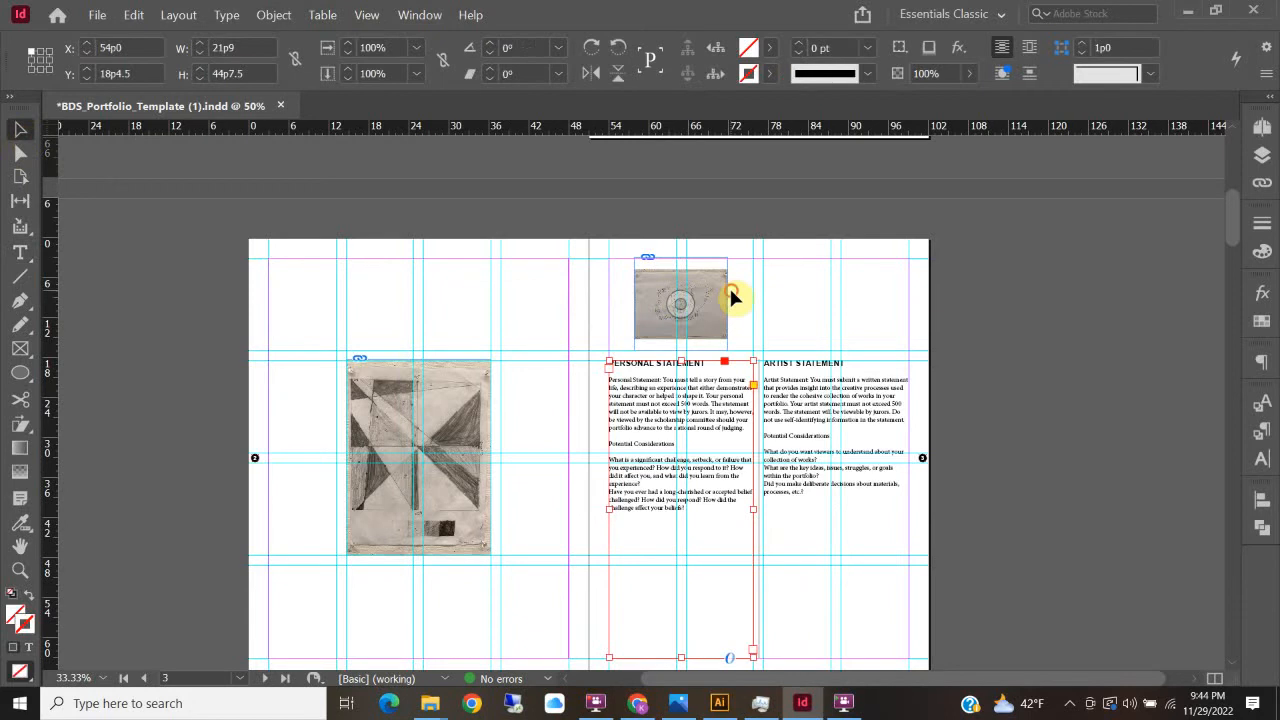
right_click(718, 318)
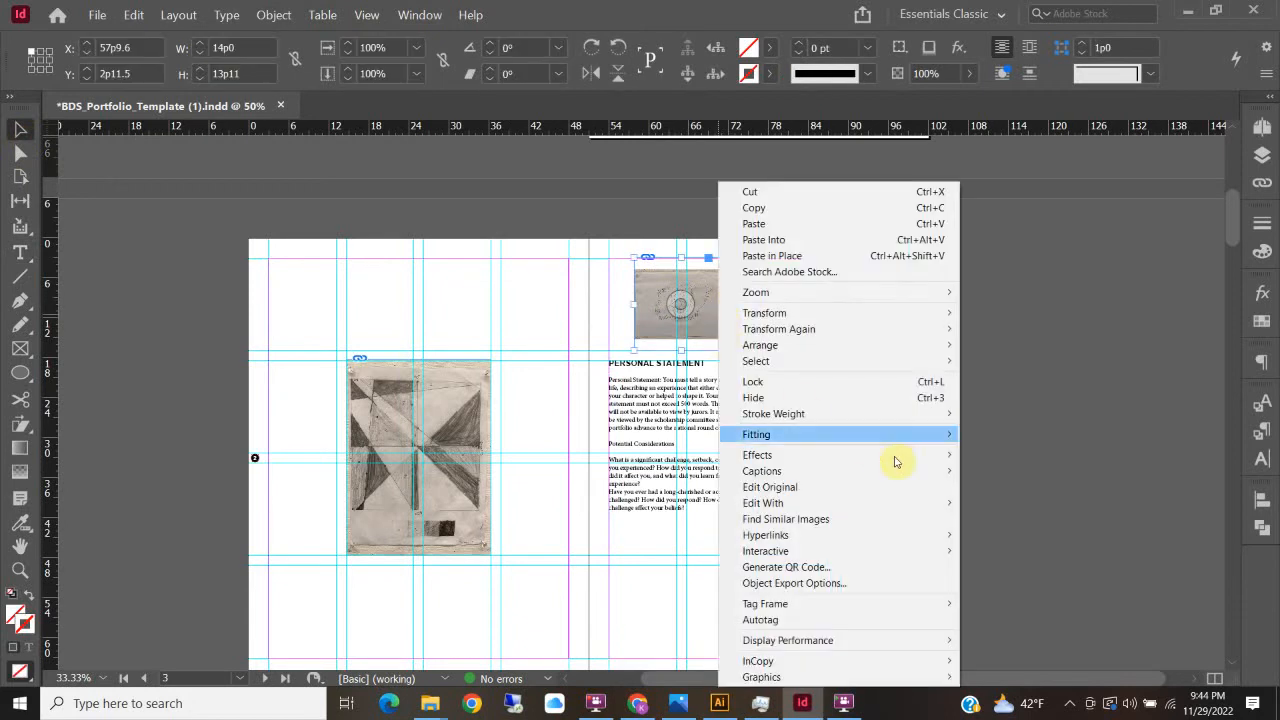
mouse_move(886, 437)
click(1036, 438)
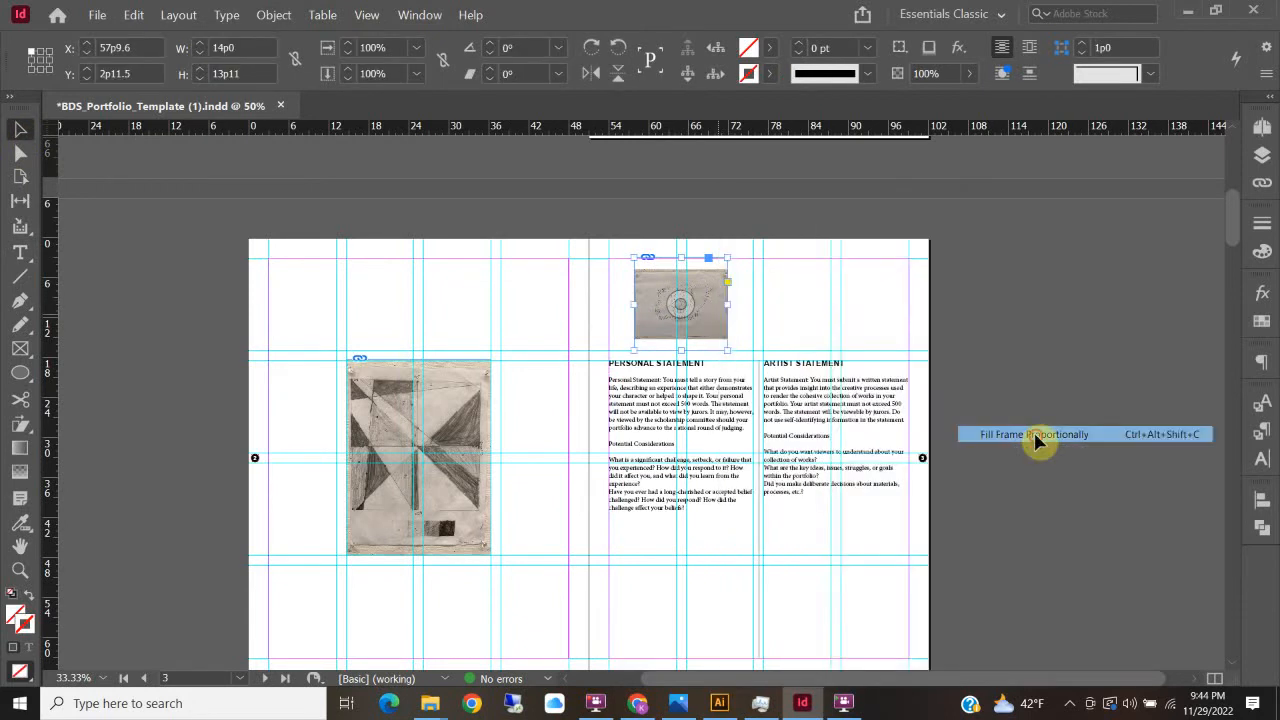
click(806, 329)
Step: Go to the Parking Day spread on pages 4–5, then switch to Chrome and open the Parking Day Group Photos folder linked in the Architecture 3 classwork
scroll(516, 392, down, 1)
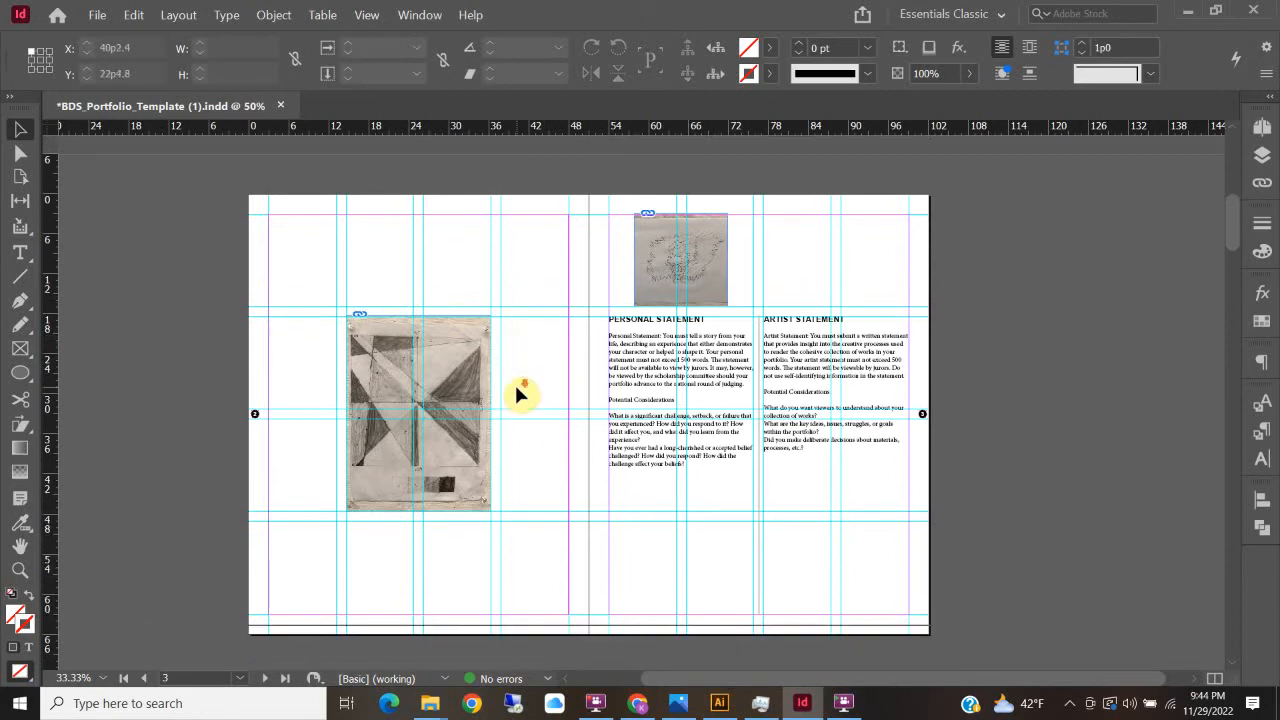
scroll(514, 390, down, 14)
scroll(514, 395, up, 1)
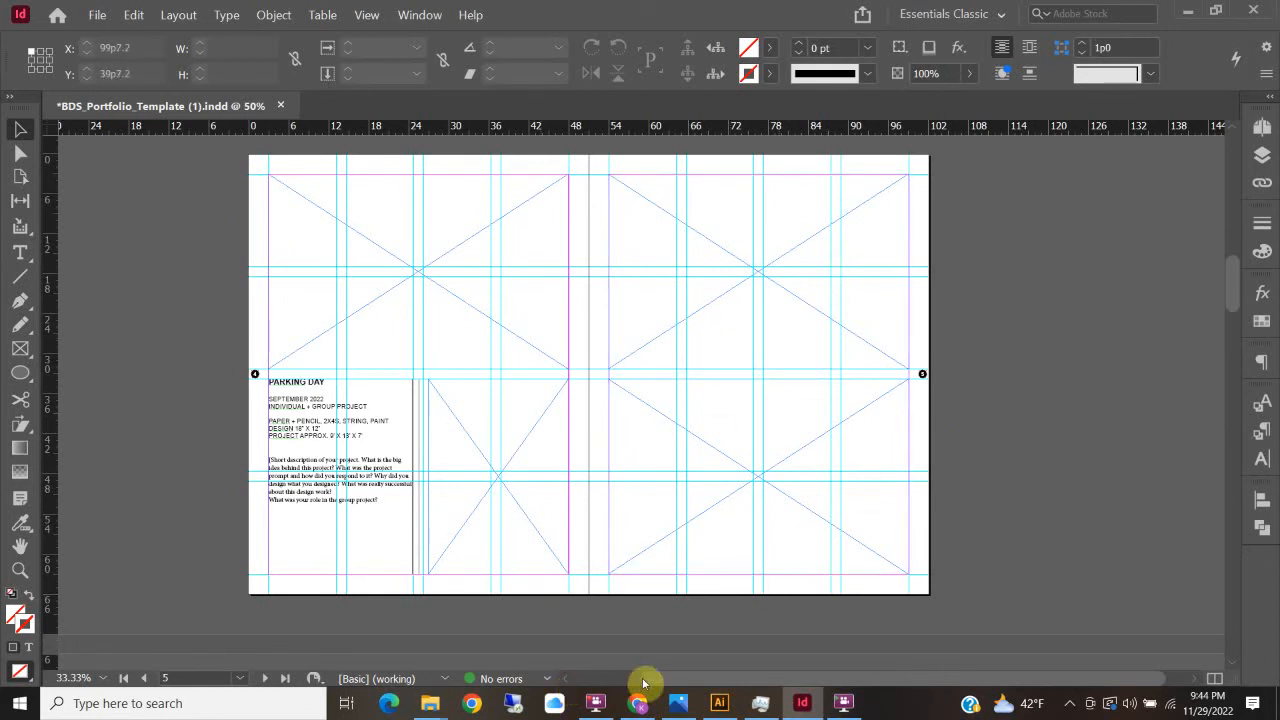
mouse_move(641, 710)
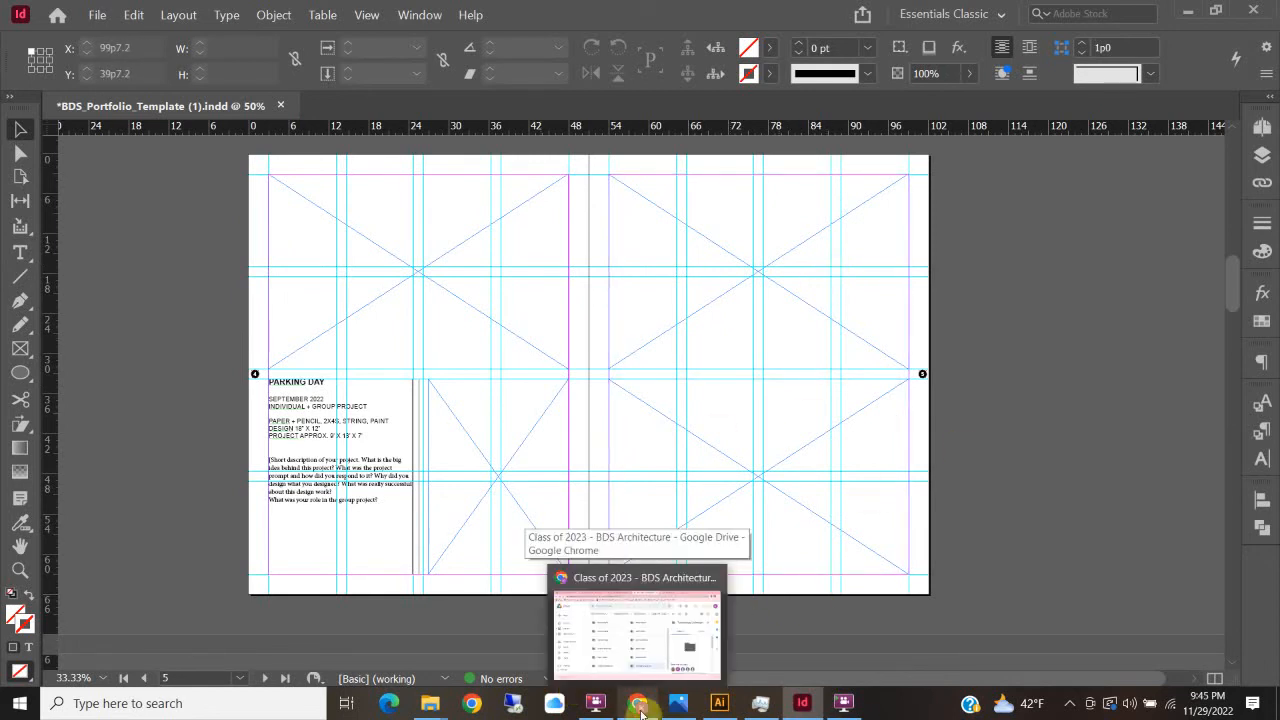
click(640, 525)
click(110, 13)
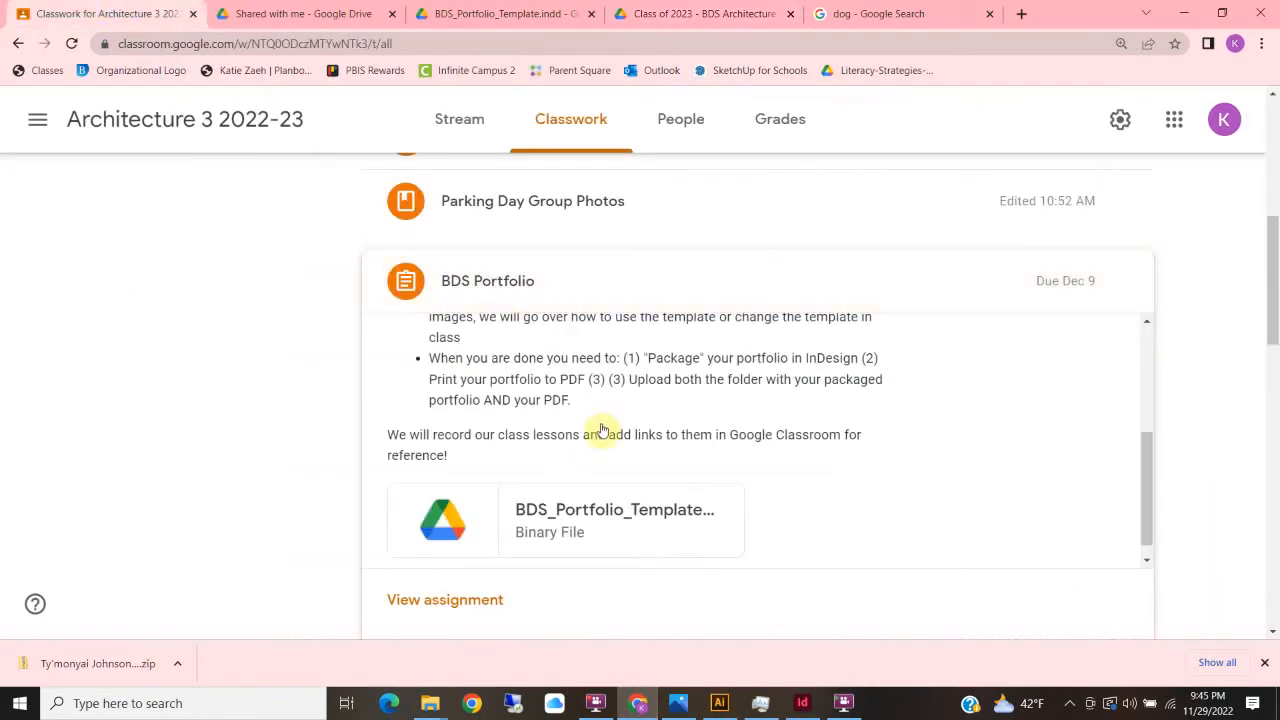
scroll(605, 420, up, 5)
scroll(400, 242, up, 8)
scroll(290, 298, down, 5)
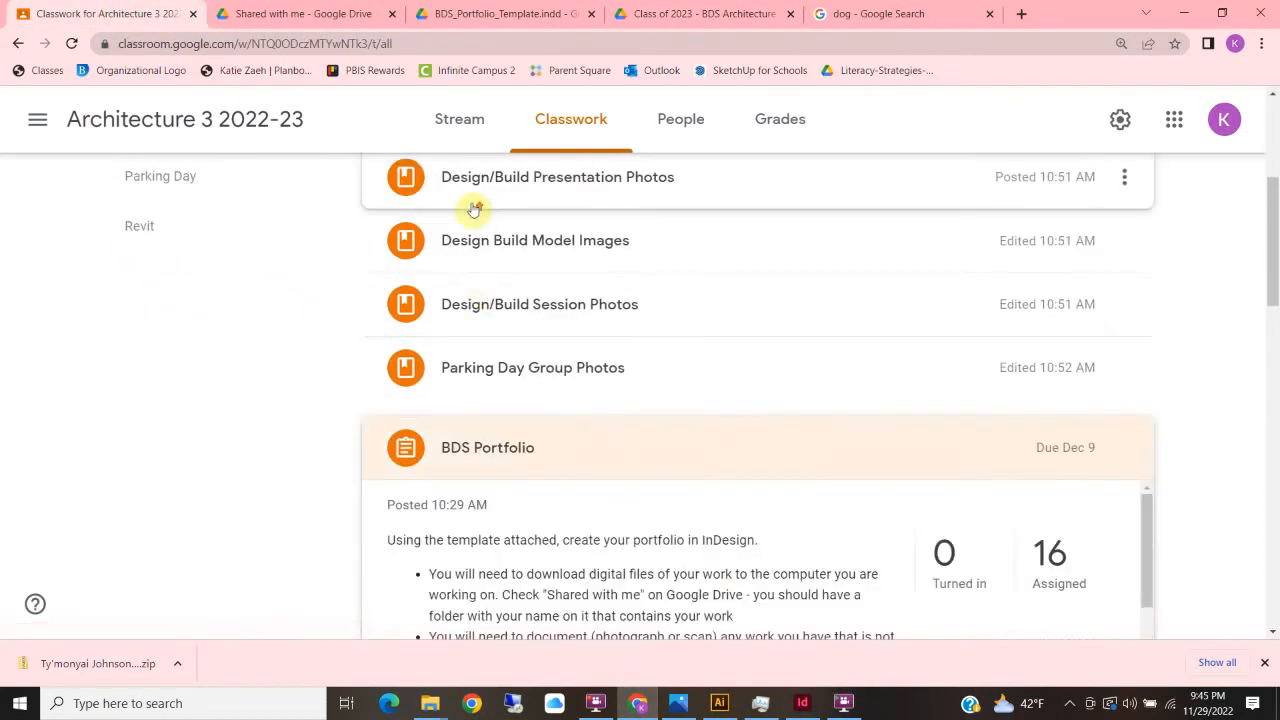
scroll(479, 250, up, 3)
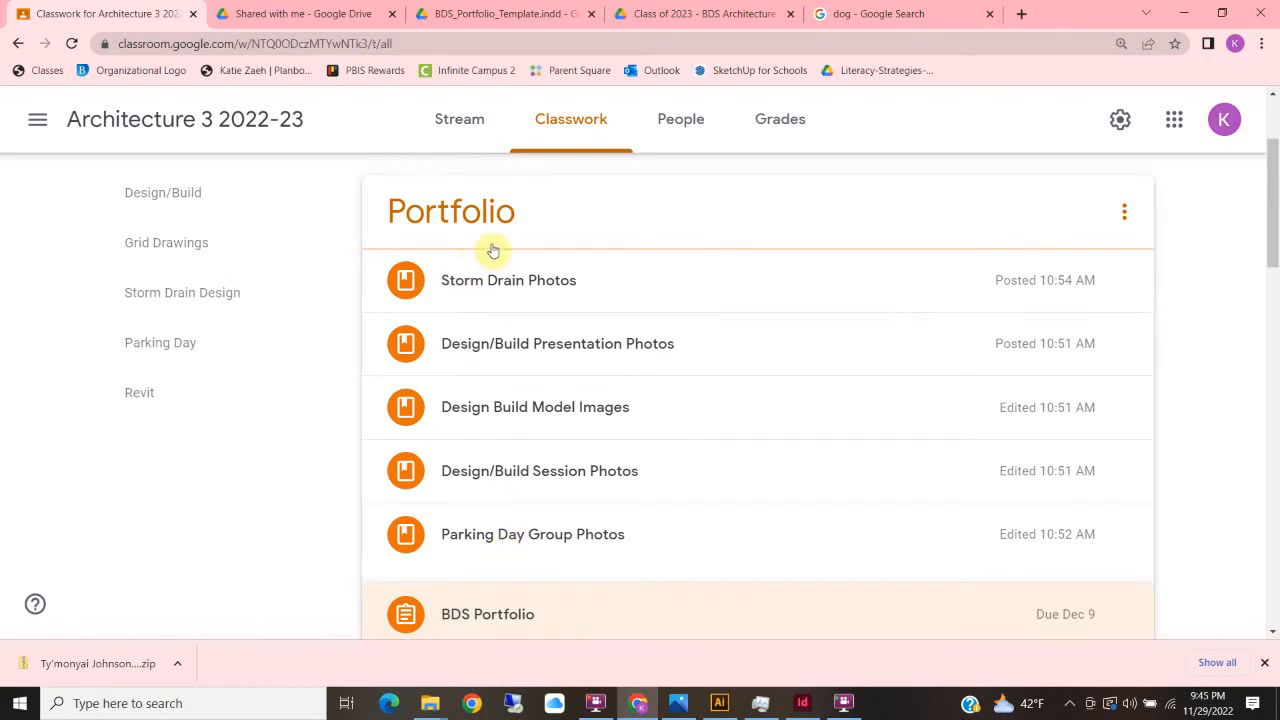
click(505, 535)
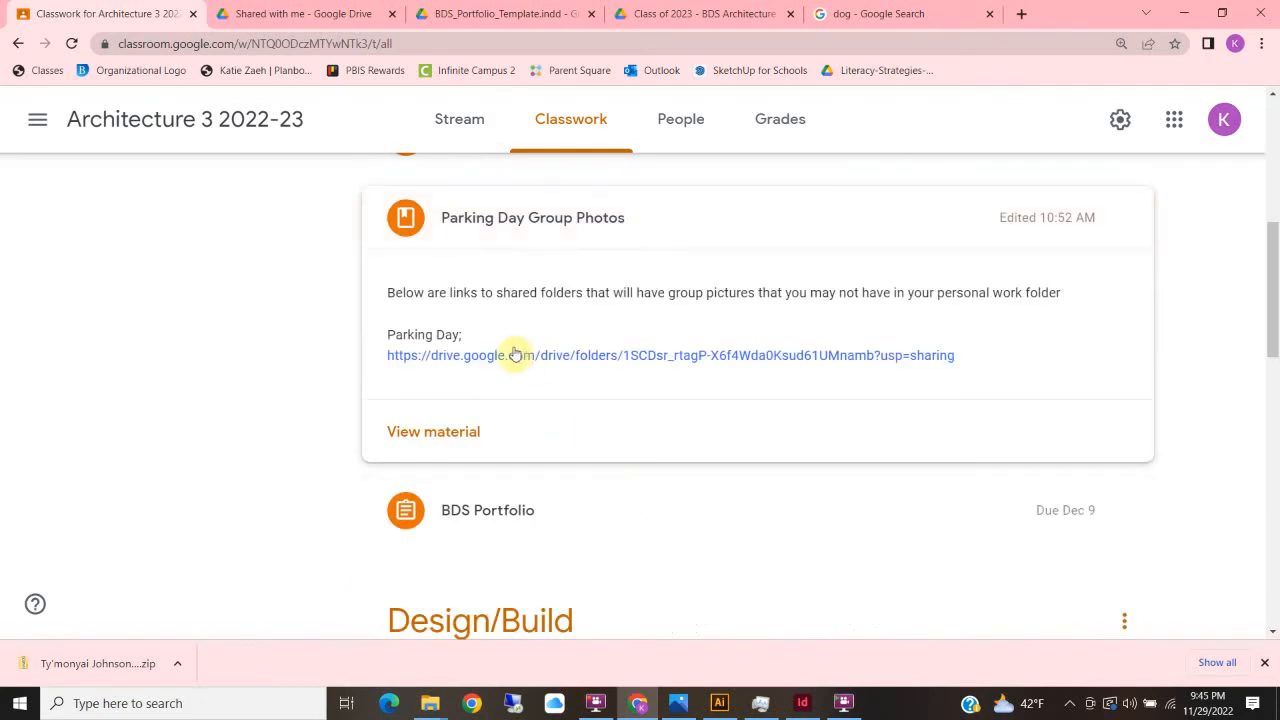
click(518, 354)
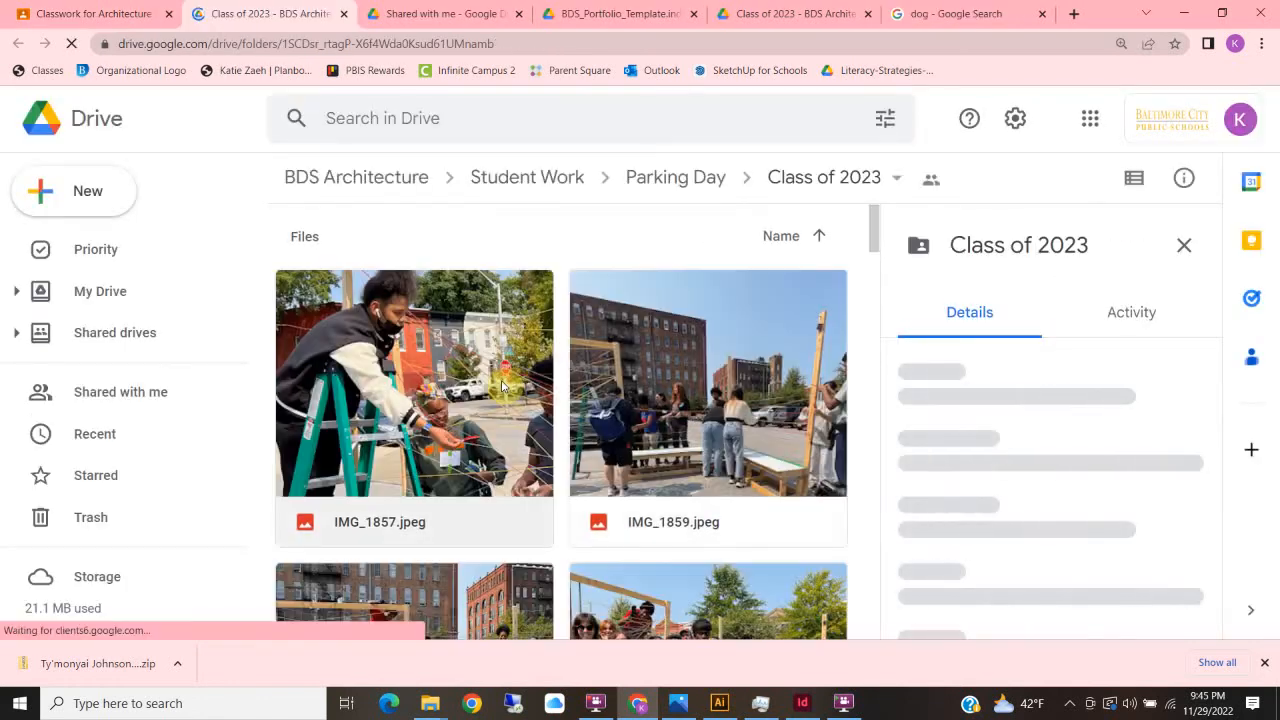
Step: Browse the Class of 2023 Parking Day photos and download IMG_8434.HEIC
scroll(504, 384, down, 15)
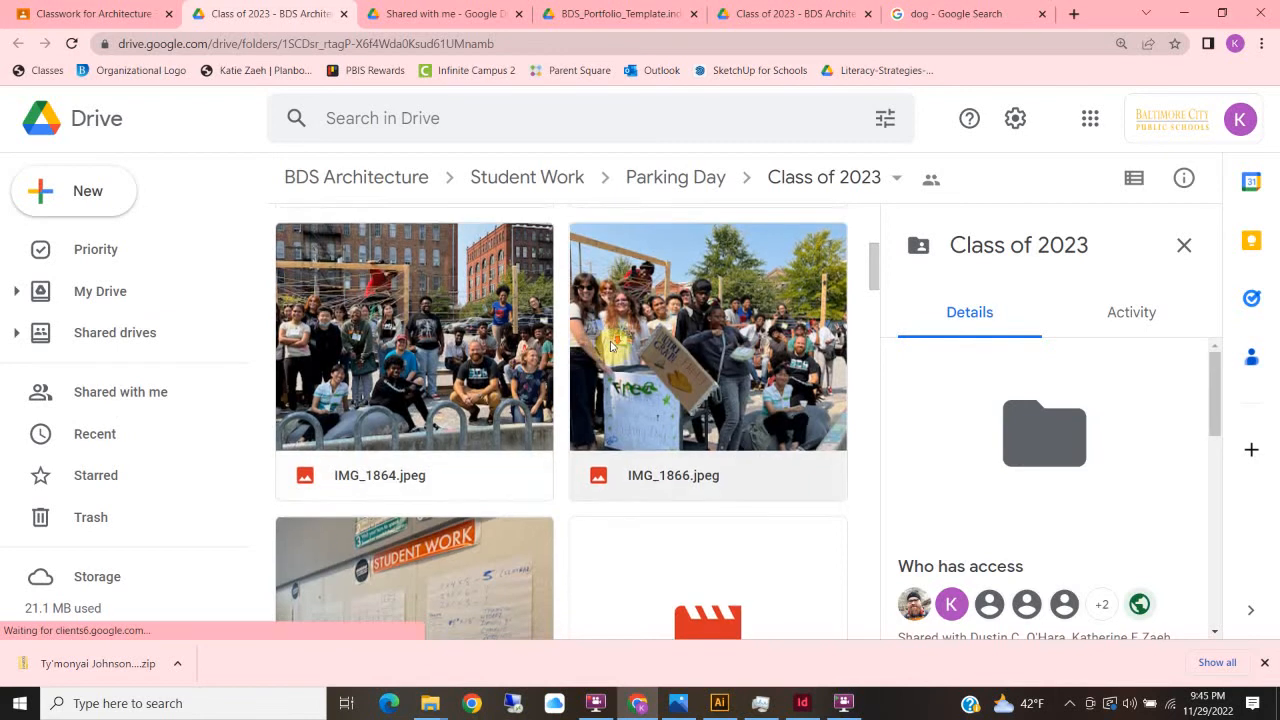
scroll(556, 398, down, 12)
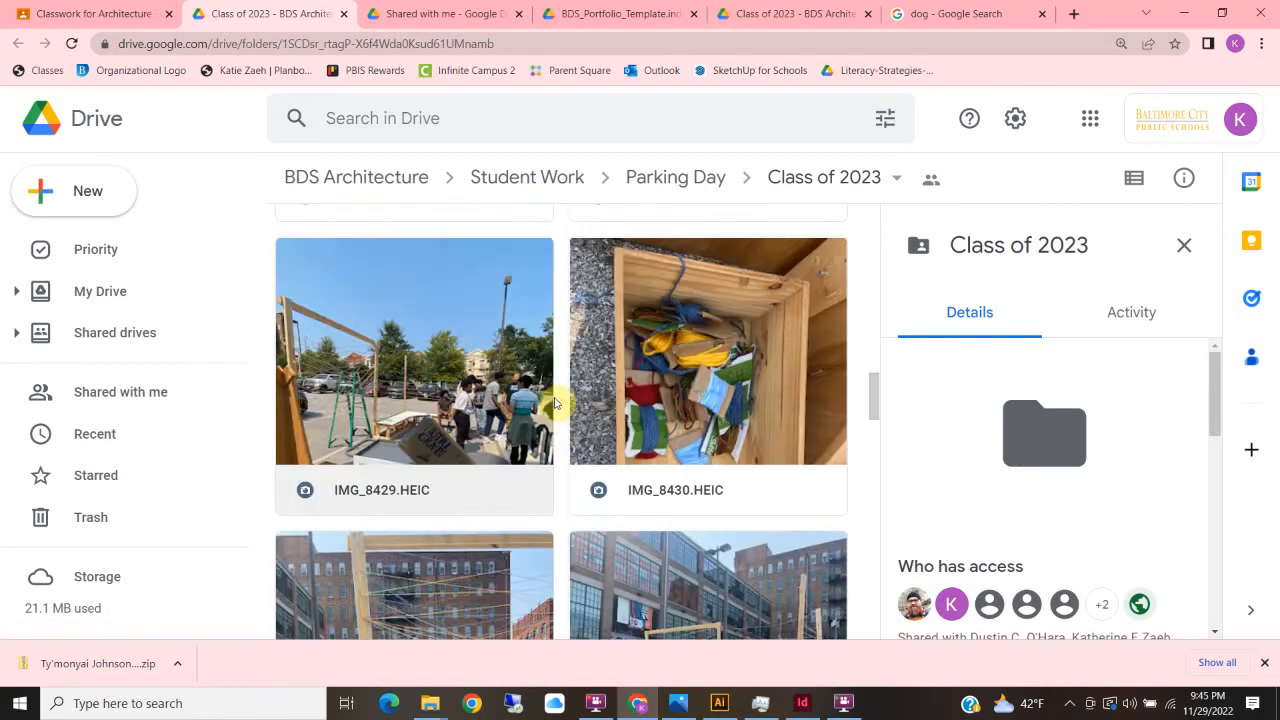
scroll(782, 341, down, 2)
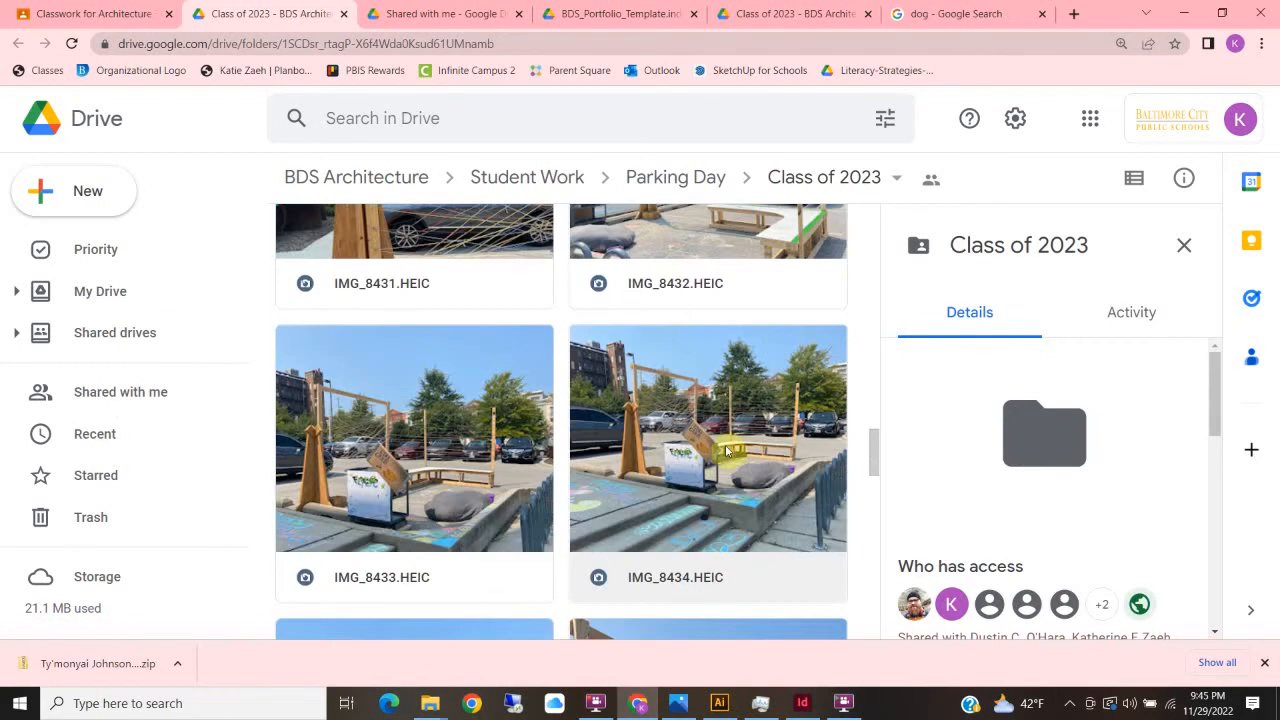
click(697, 400)
right_click(738, 383)
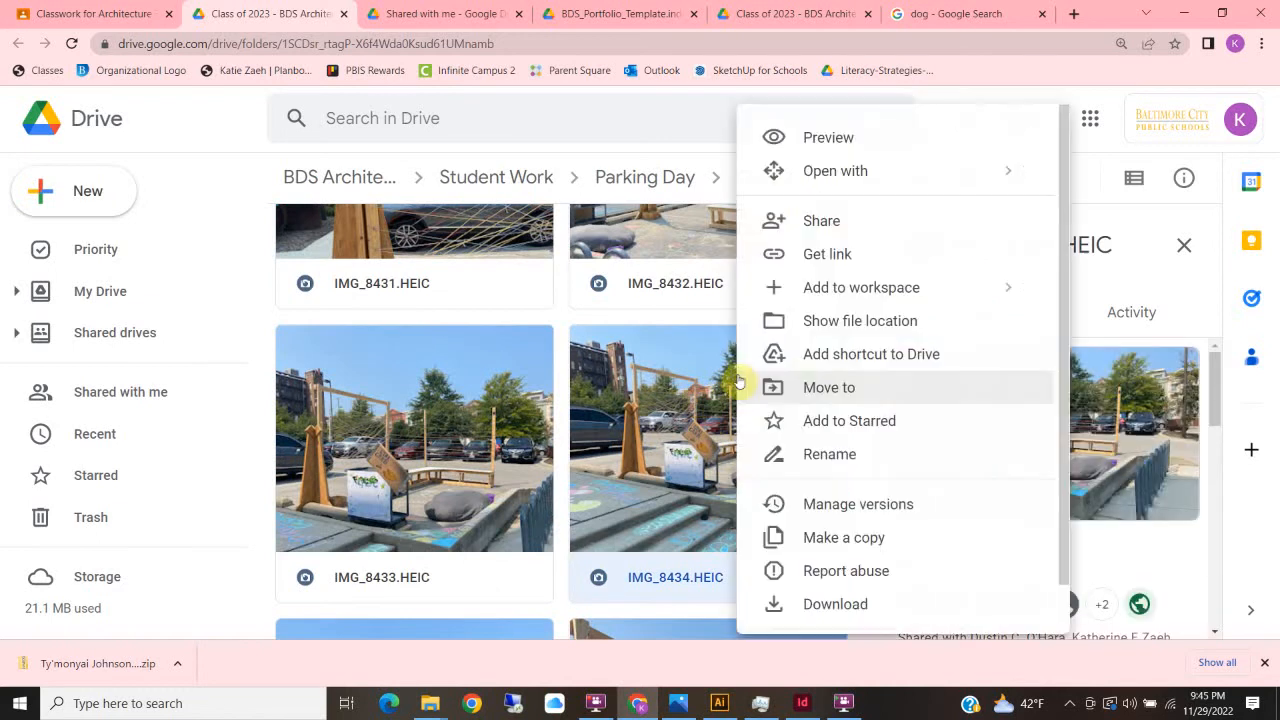
click(846, 605)
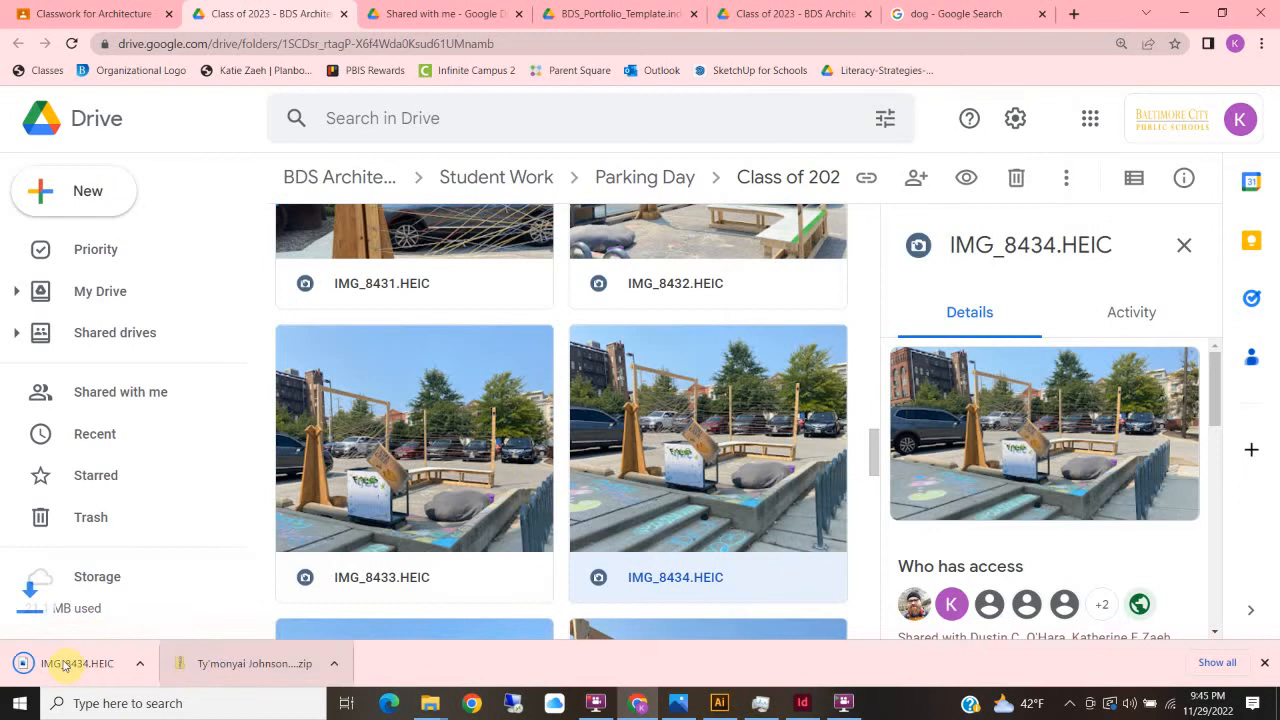
Step: Show the downloaded IMG_8434 in its folder and convert it to JPEG with CopyTrans
right_click(105, 658)
click(167, 613)
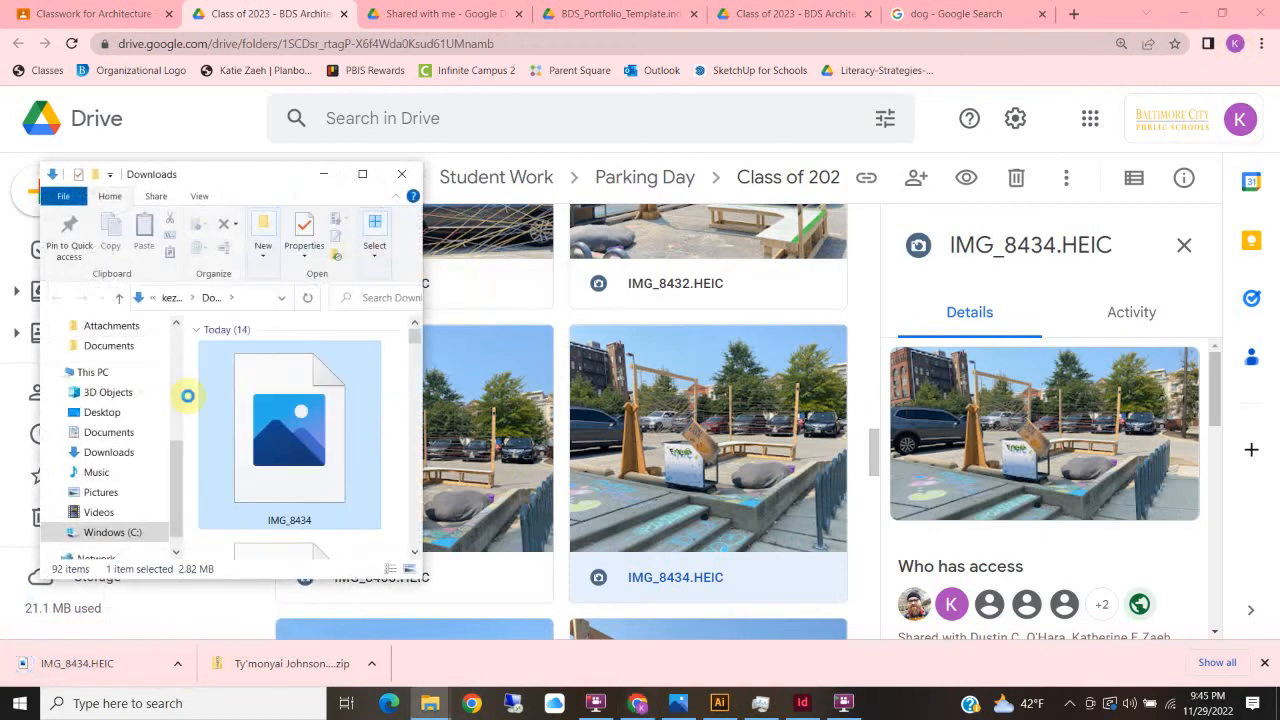
right_click(294, 425)
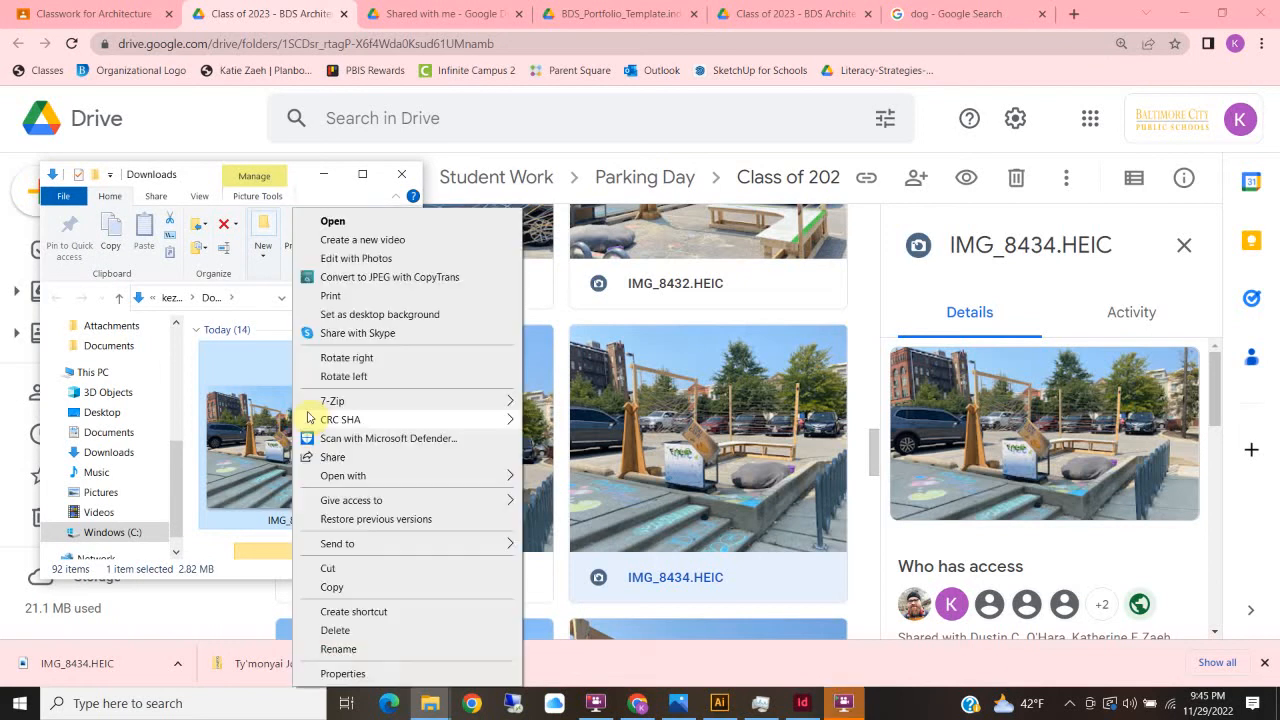
click(378, 281)
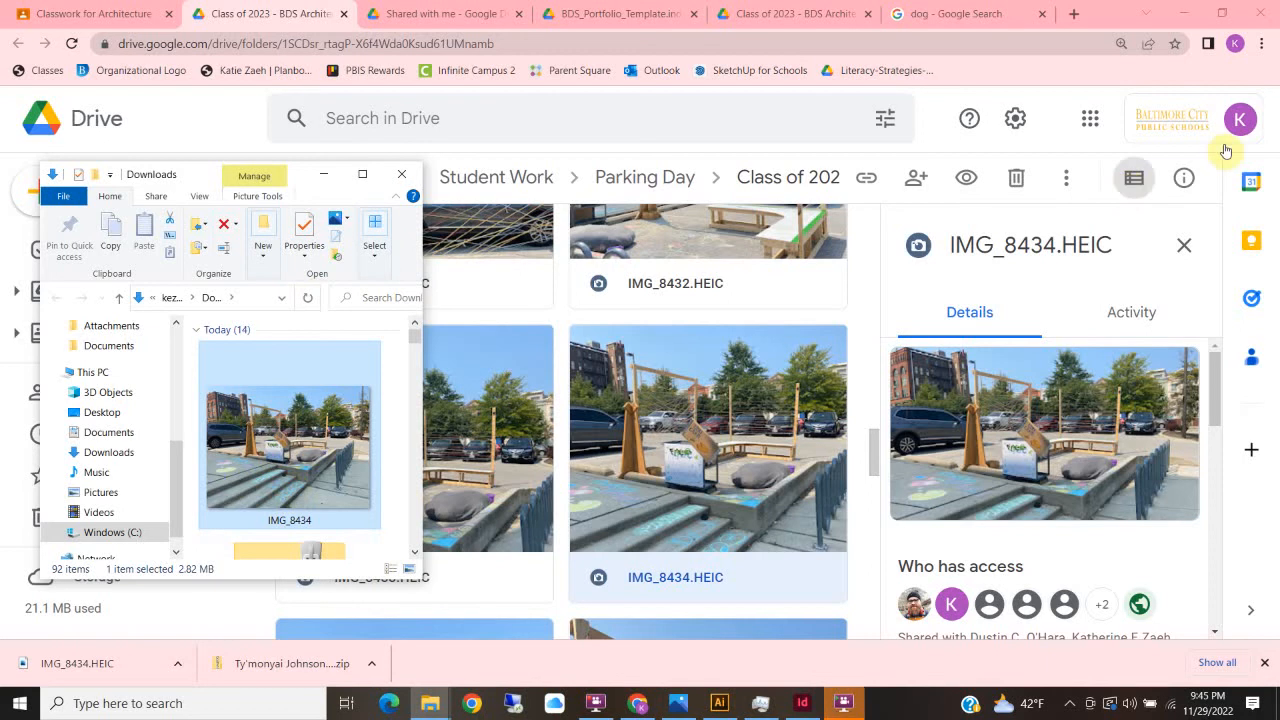
Step: Return to InDesign and place the converted IMG_8434 JPEG from Downloads into the upper image frame on page 5
click(1186, 20)
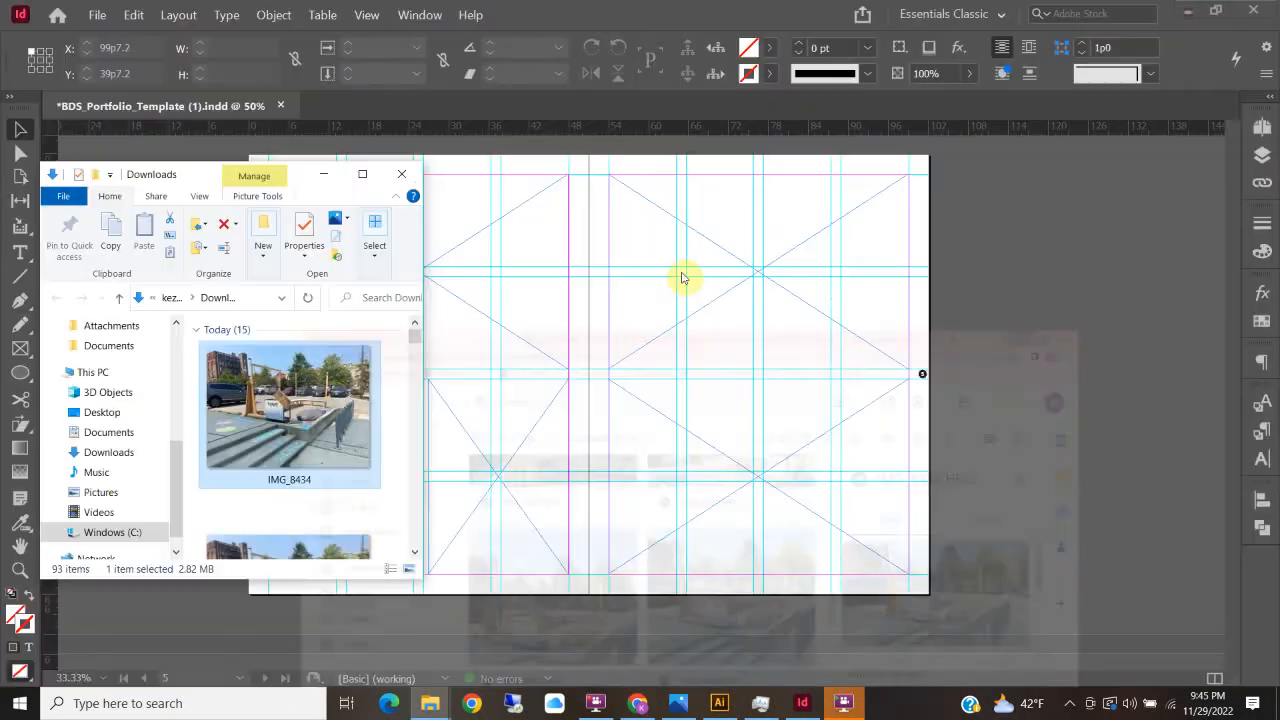
scroll(300, 455, down, 2)
scroll(308, 458, up, 1)
drag(288, 445, 705, 240)
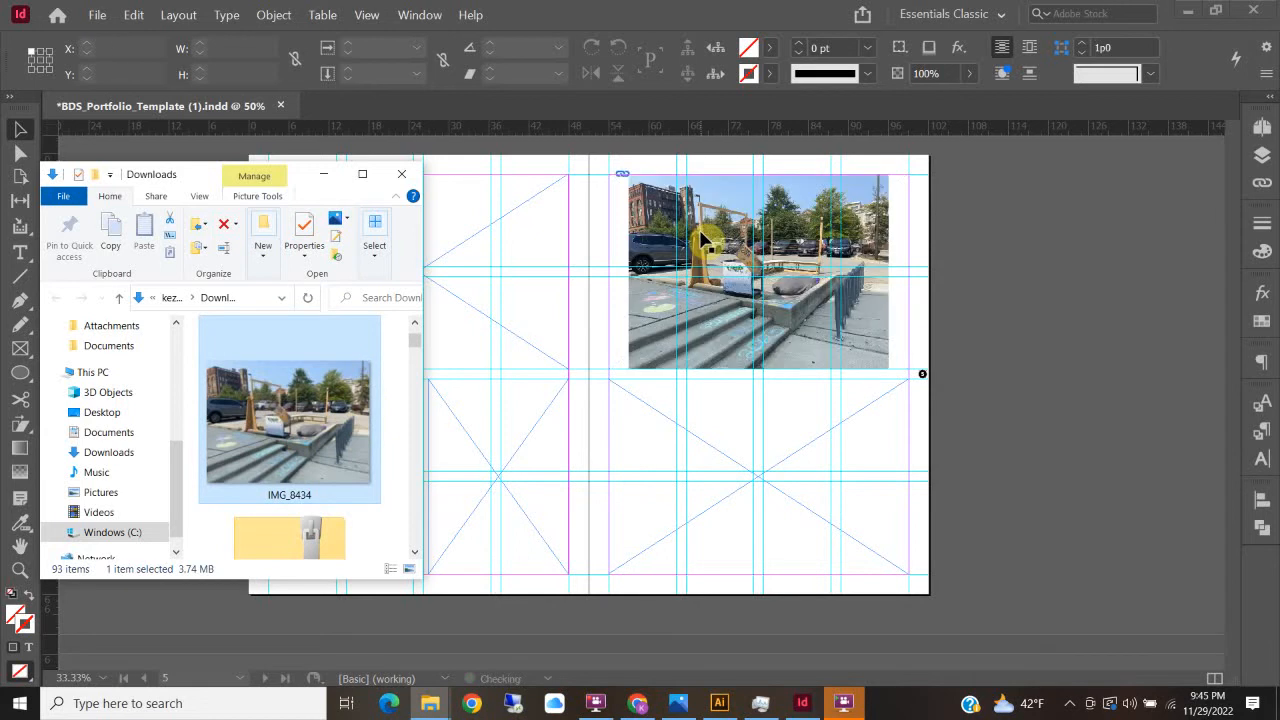
click(1068, 274)
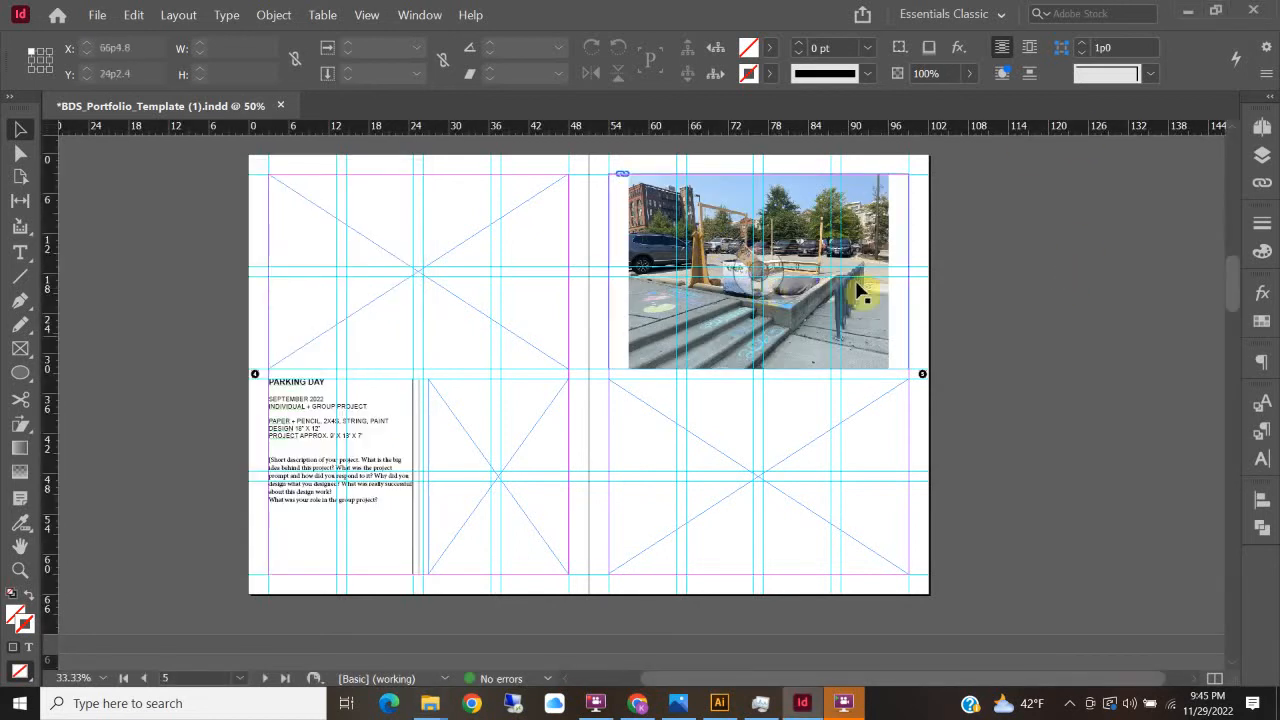
Step: Fill the upper page 5 frame proportionally with the Parking Day photo and deselect it
right_click(638, 343)
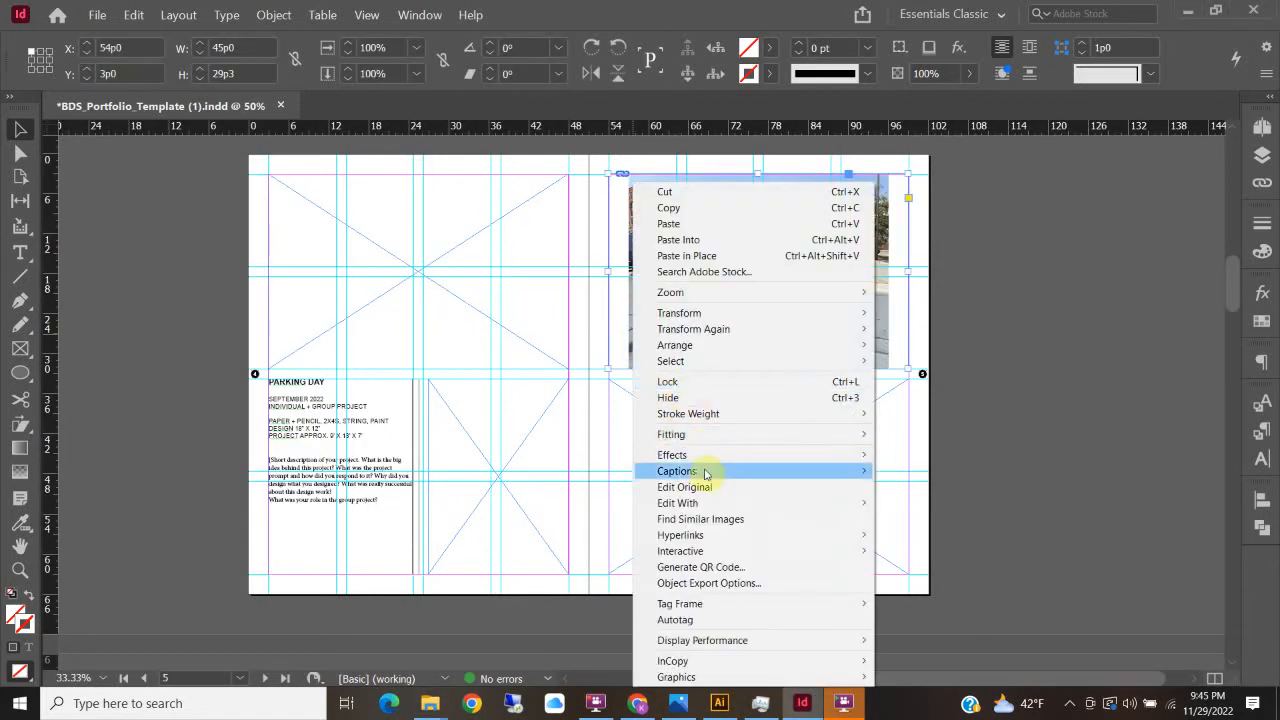
mouse_move(757, 437)
click(946, 436)
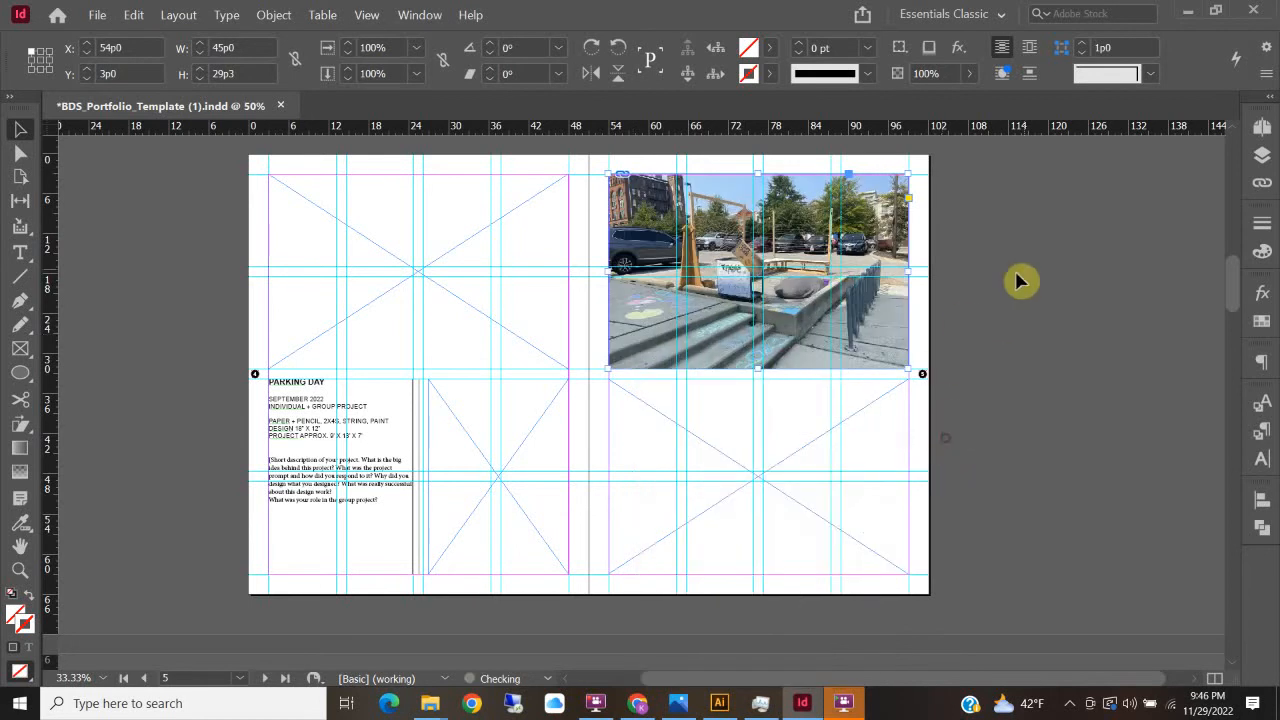
click(1063, 262)
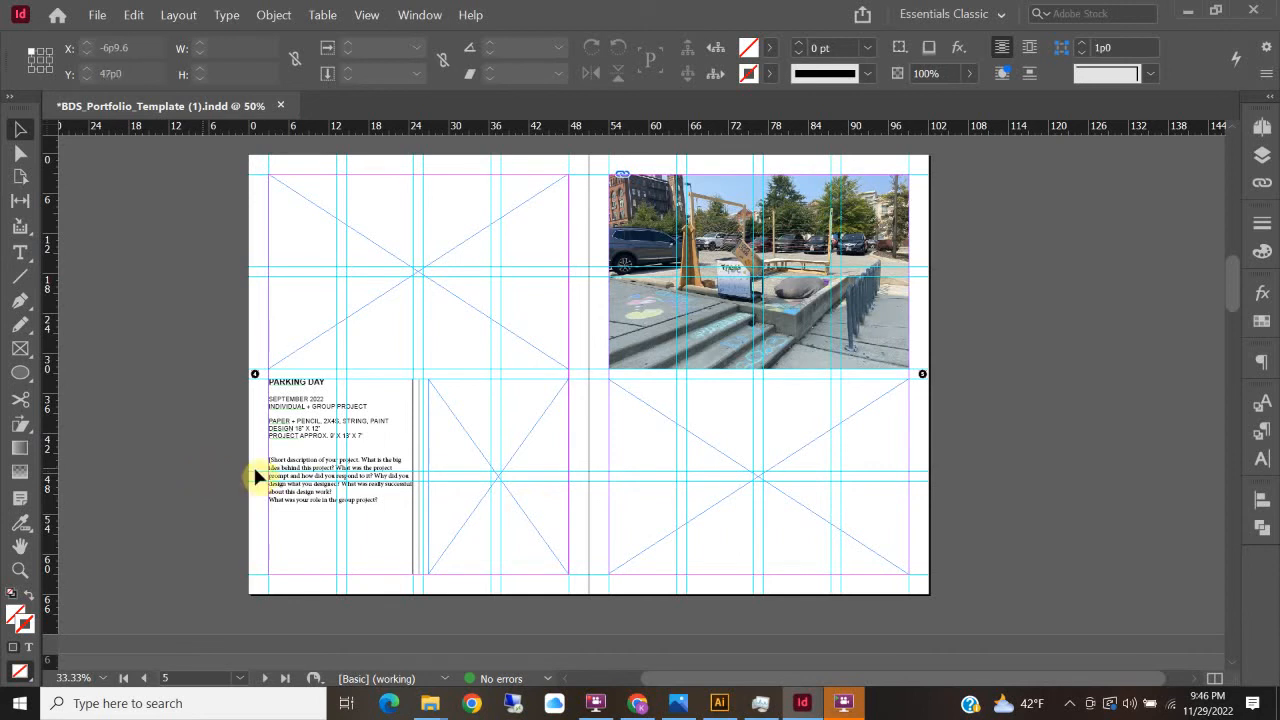
Step: Examine the Parking Day project details and description prompts on page 4, making the text block editable
key(ctrl+equal)
key(ctrl+equal)
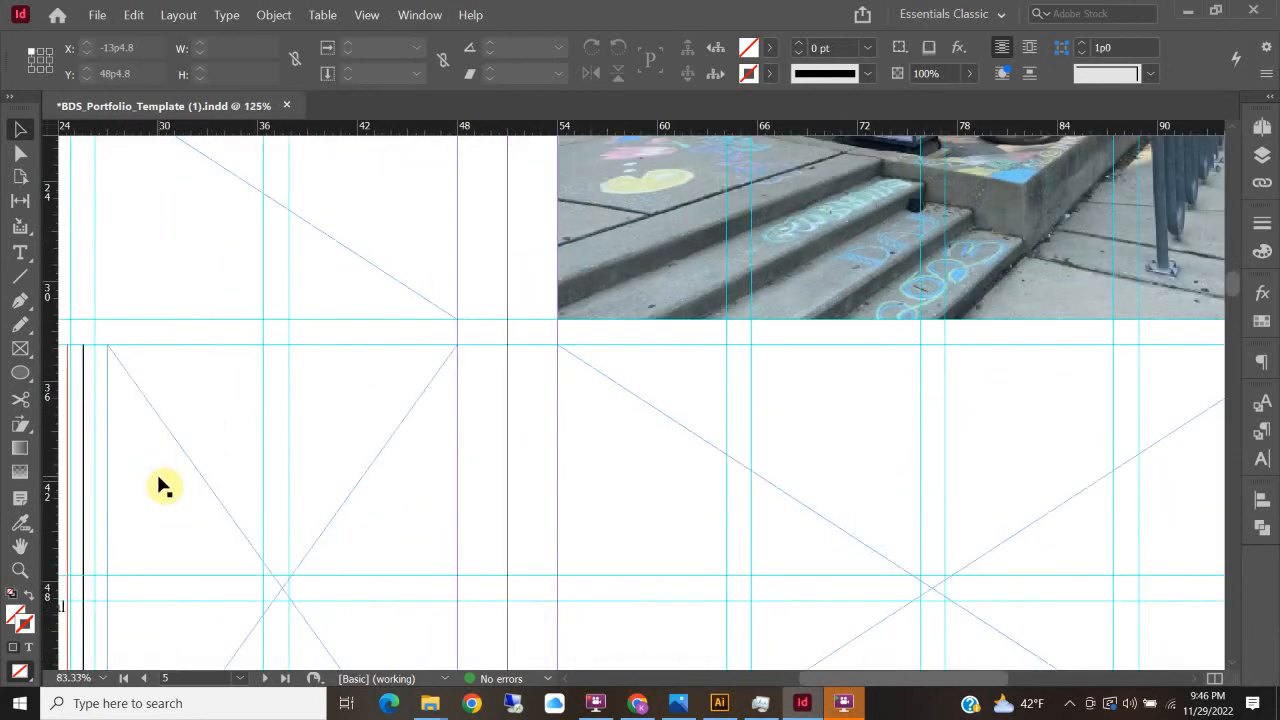
drag(871, 684, 732, 681)
click(536, 500)
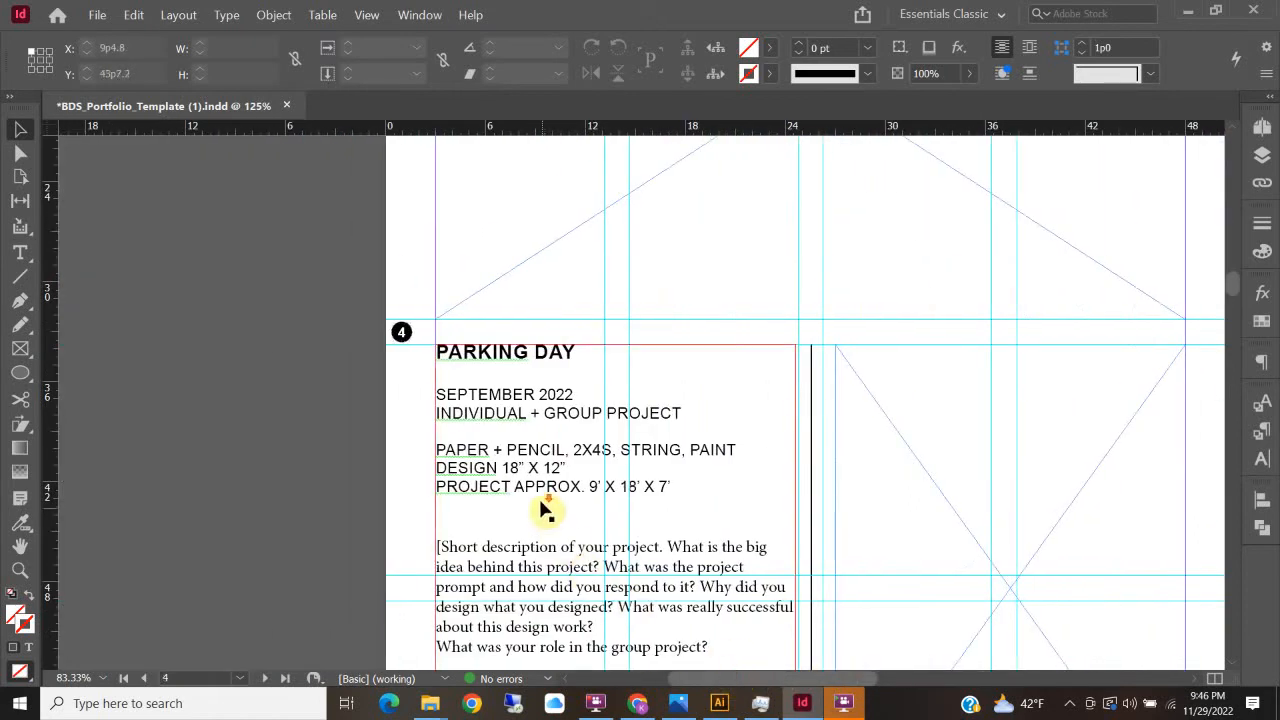
scroll(538, 505, down, 2)
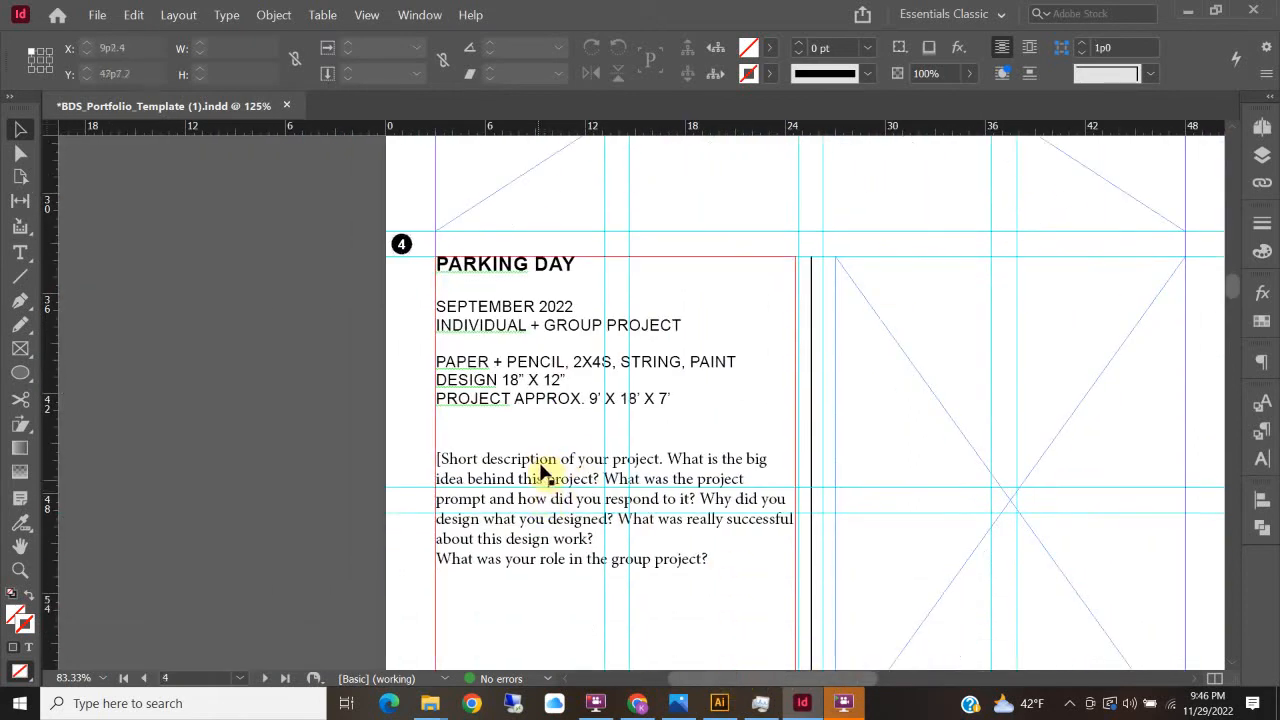
double_click(445, 465)
drag(441, 458, 686, 480)
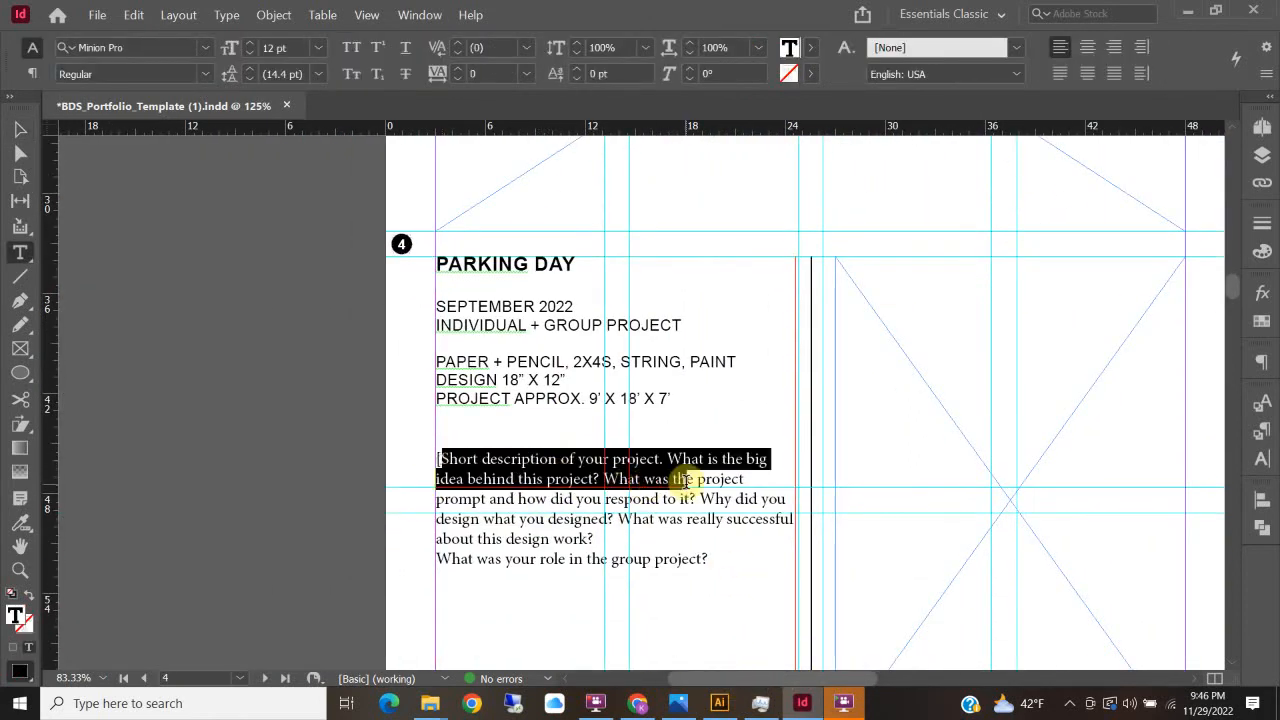
click(611, 534)
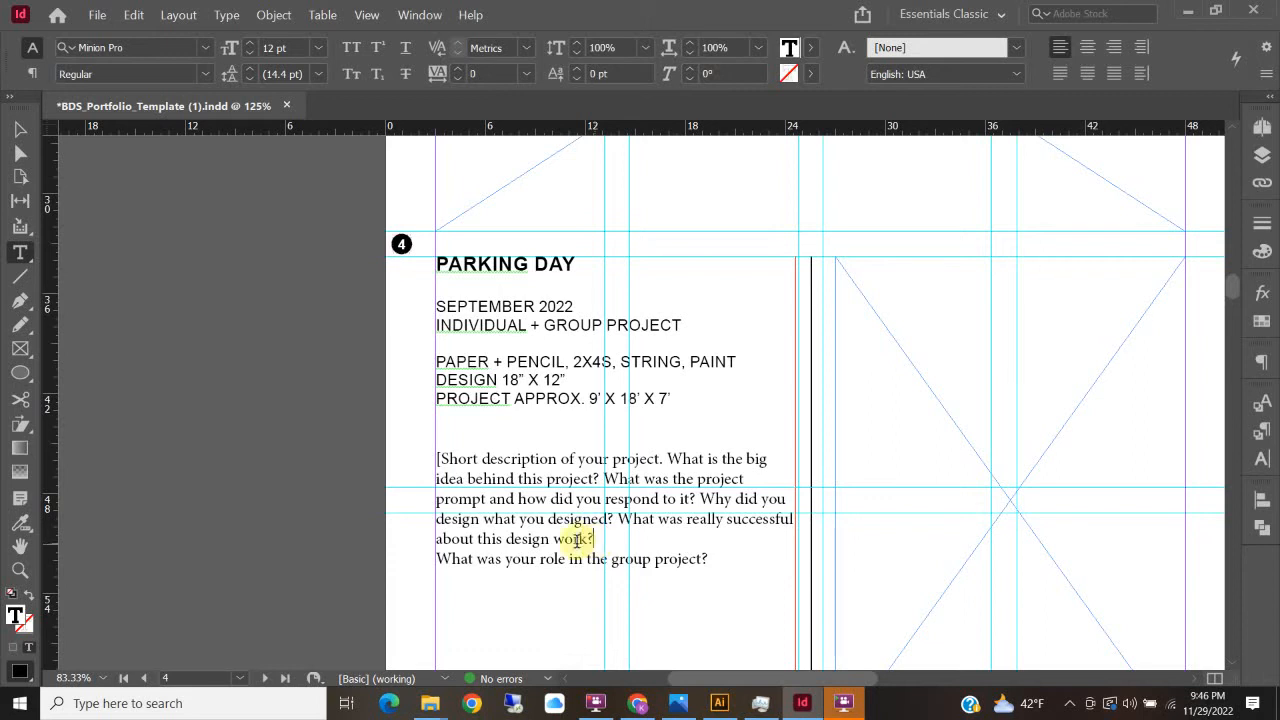
Step: Review the Parking Day spread on pages 4 and 5, including the placed photo and the empty image frames
drag(794, 680, 960, 668)
scroll(925, 307, up, 3)
scroll(925, 307, up, 2)
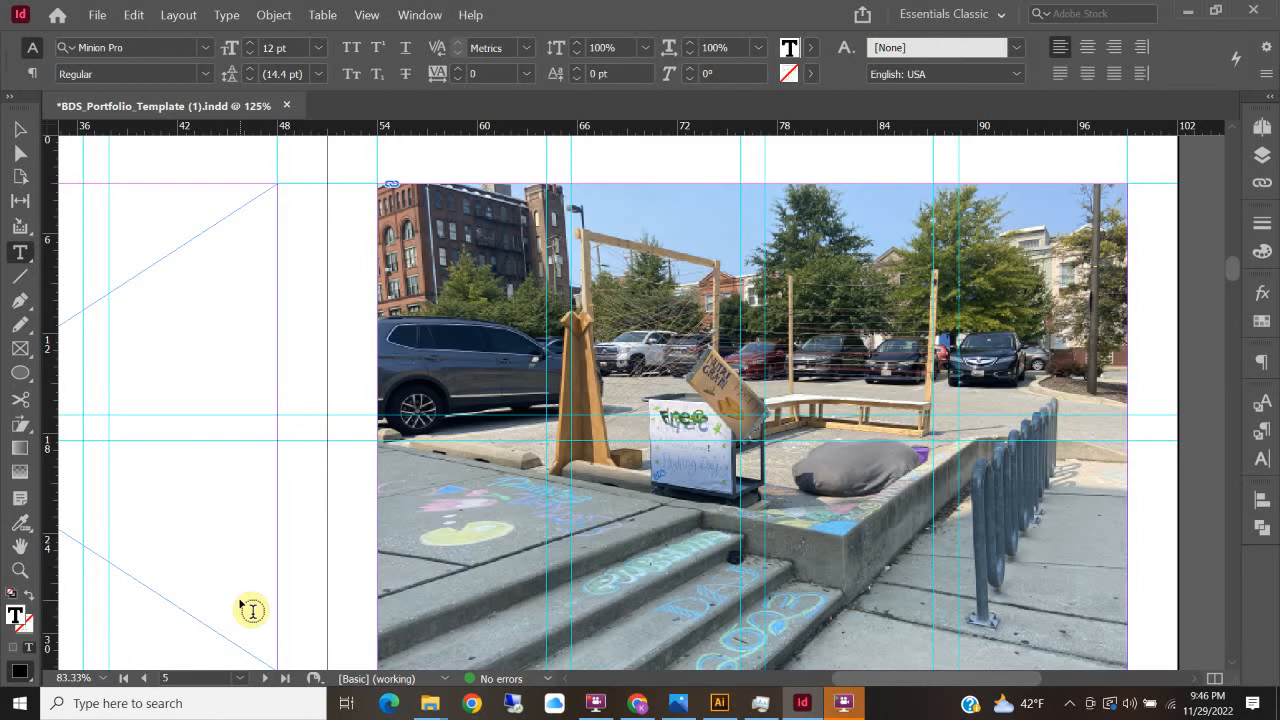
key(ctrl+minus)
key(ctrl+minus)
key(ctrl+minus)
key(ctrl+equal)
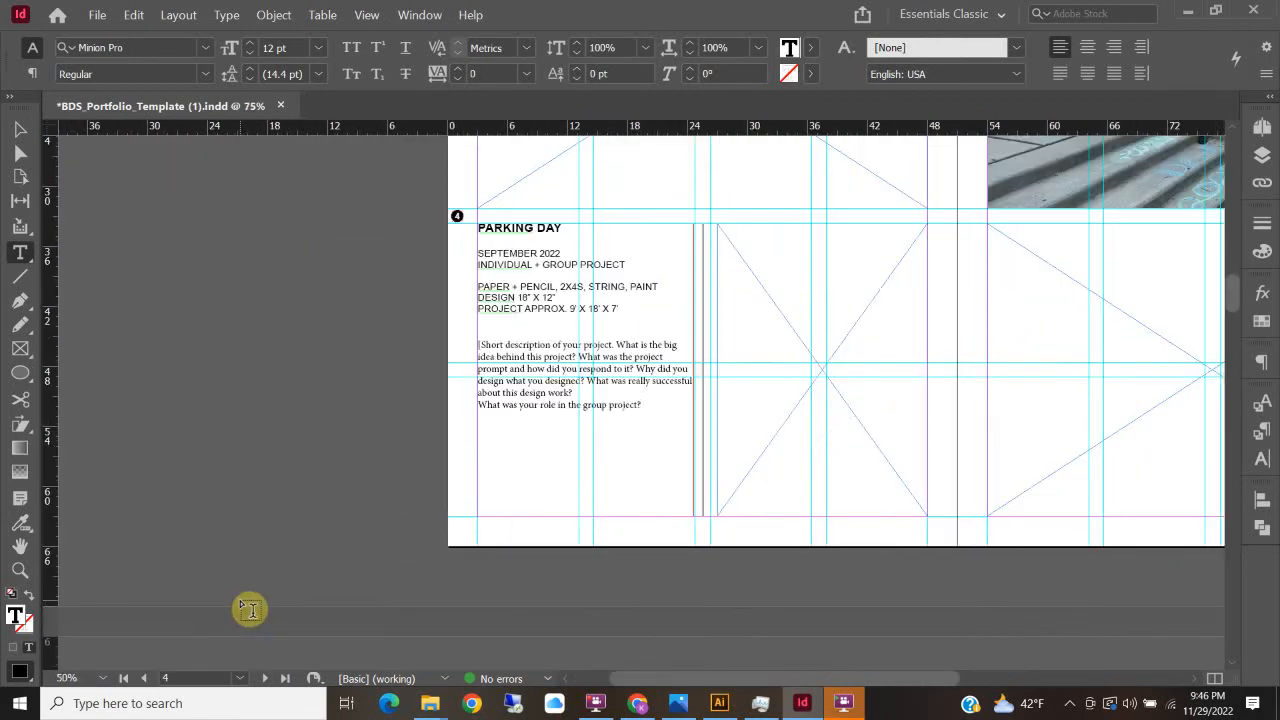
key(ctrl+minus)
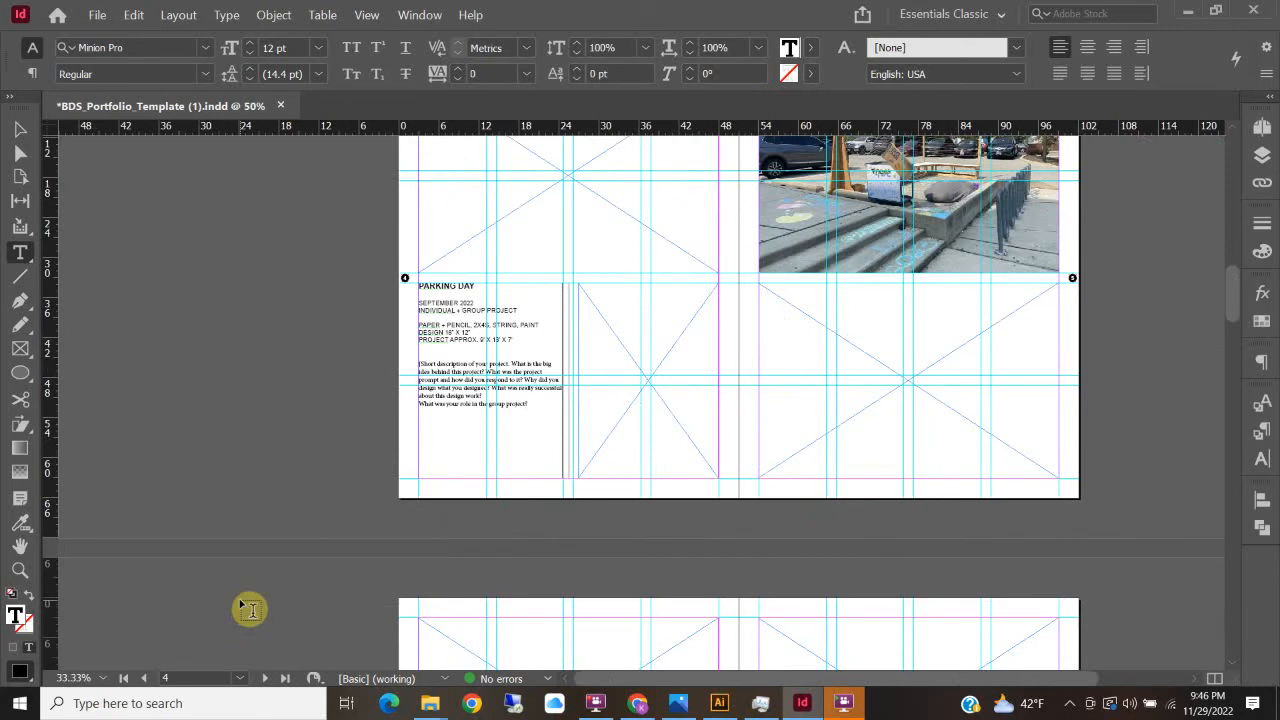
scroll(214, 574, up, 3)
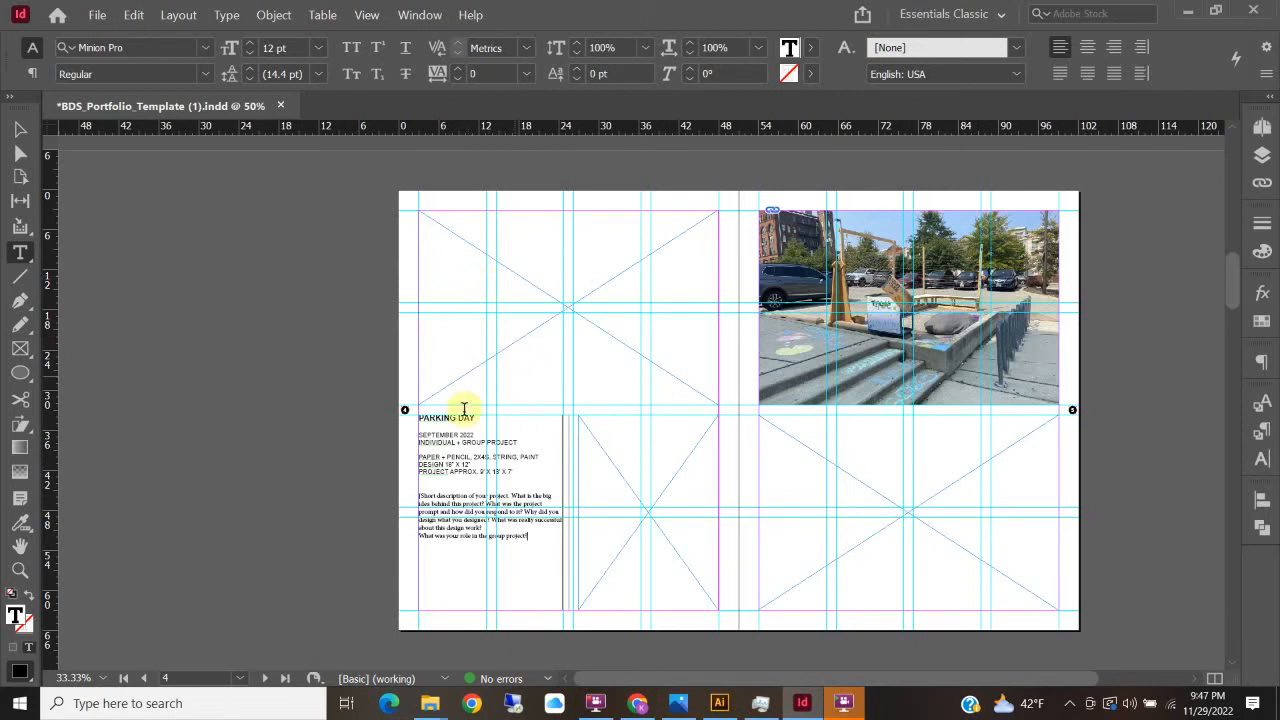
Step: Examine the Parking Day heading, date, materials and dimension lines in the page 4 text block
click(445, 420)
click(440, 418)
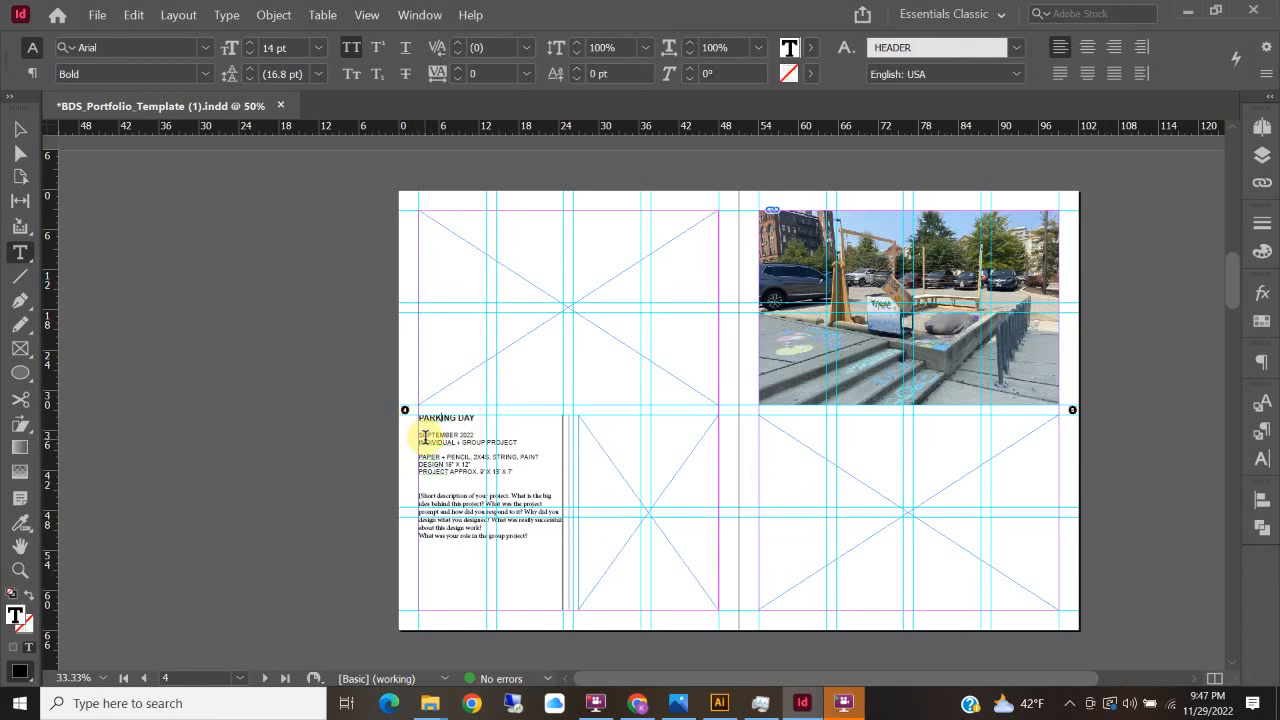
key(ctrl+equal)
key(ctrl+equal)
key(ctrl+equal)
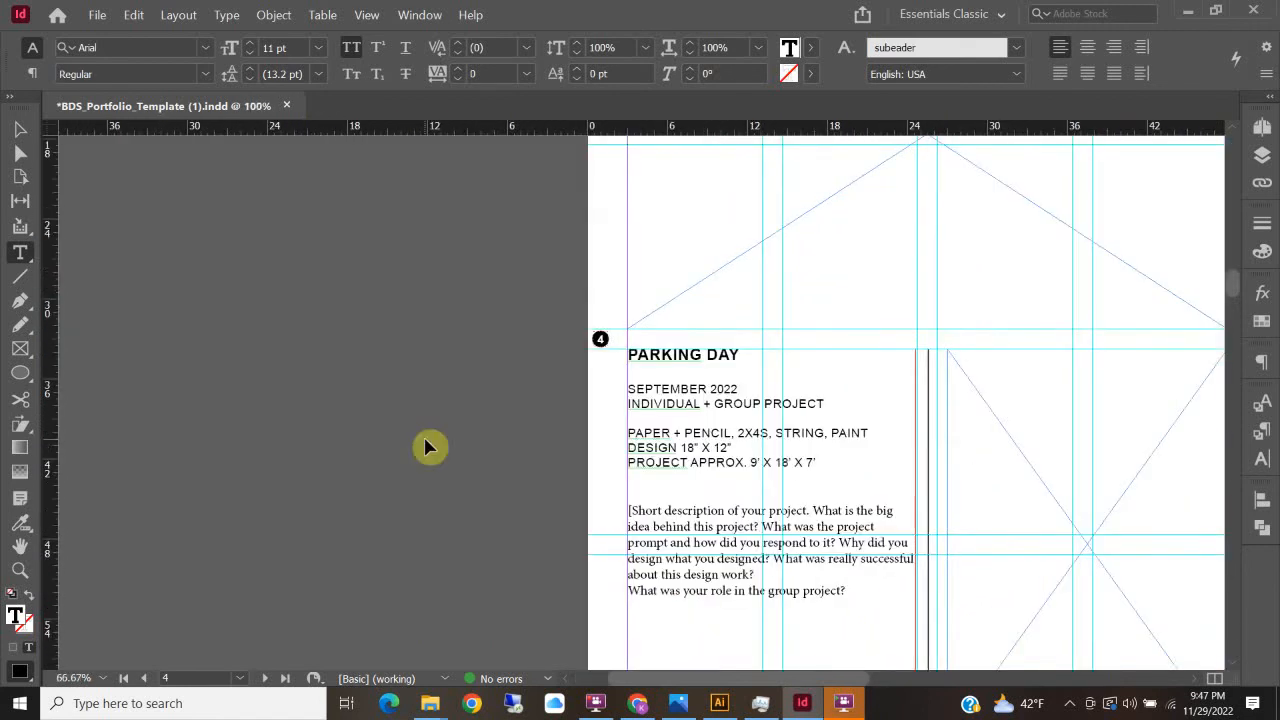
scroll(738, 357, down, 1)
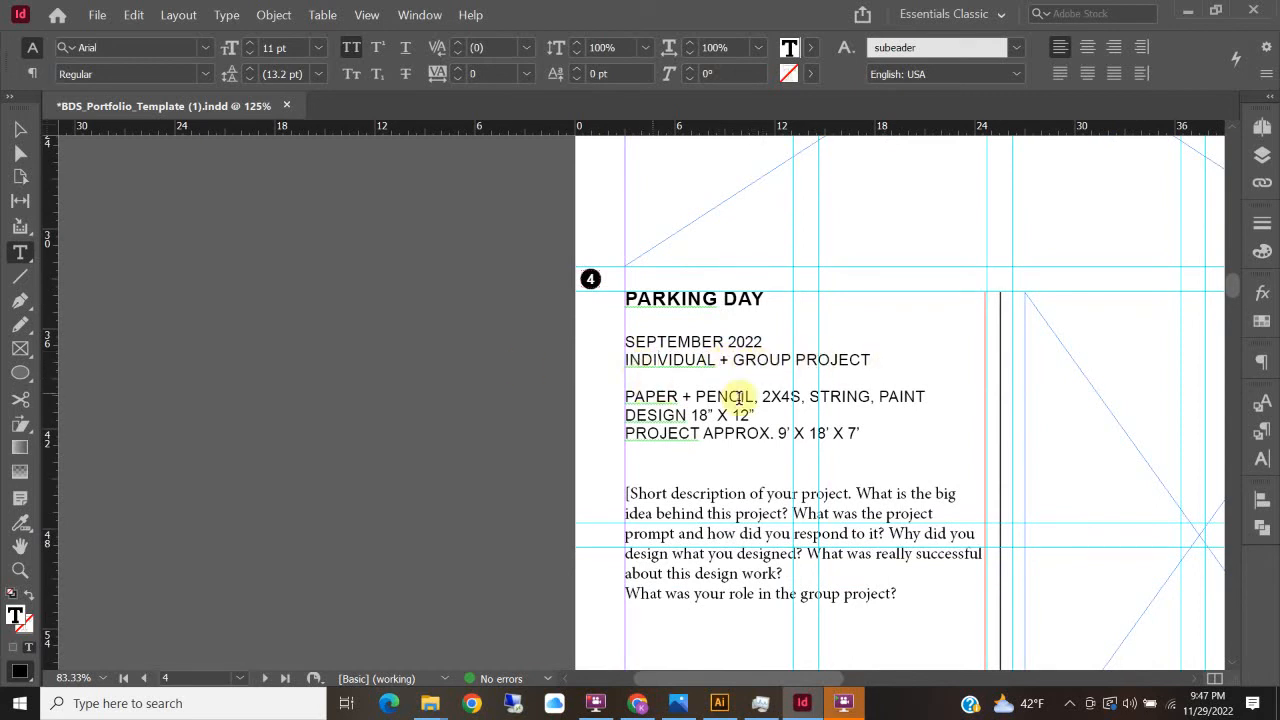
mouse_move(626, 397)
mouse_down()
mouse_move(806, 380)
mouse_move(909, 397)
mouse_move(766, 405)
mouse_move(749, 394)
mouse_move(957, 397)
mouse_move(945, 410)
mouse_up()
click(800, 425)
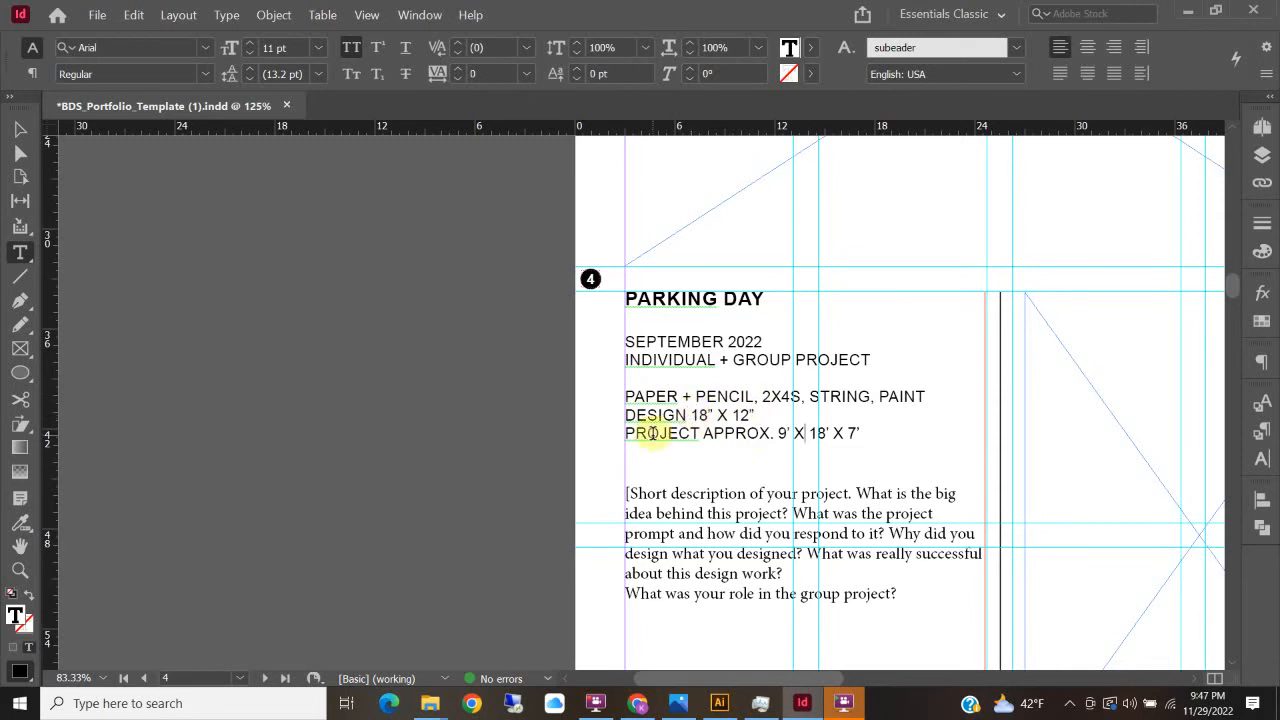
drag(797, 432, 849, 432)
click(859, 434)
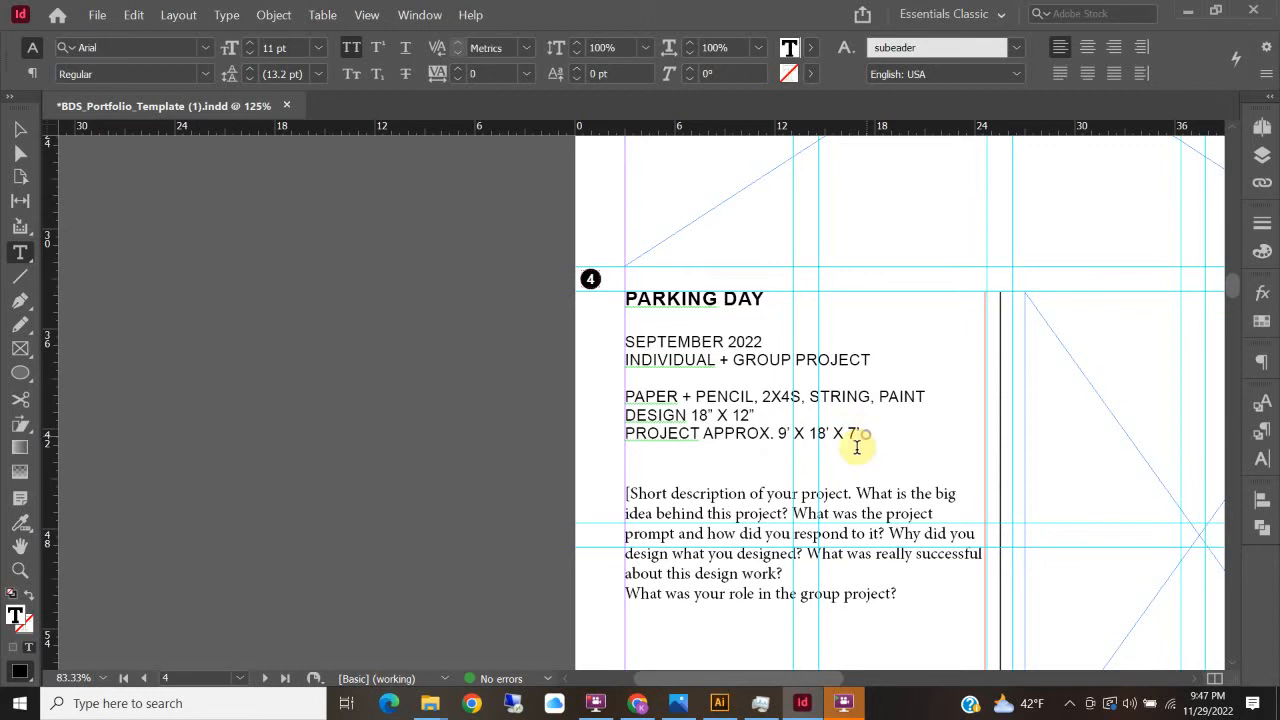
Step: Examine the layout of the Storm Drain Design and Water Retention Design spread on pages 6 and 7
scroll(703, 443, down, 1)
scroll(705, 440, up, 2)
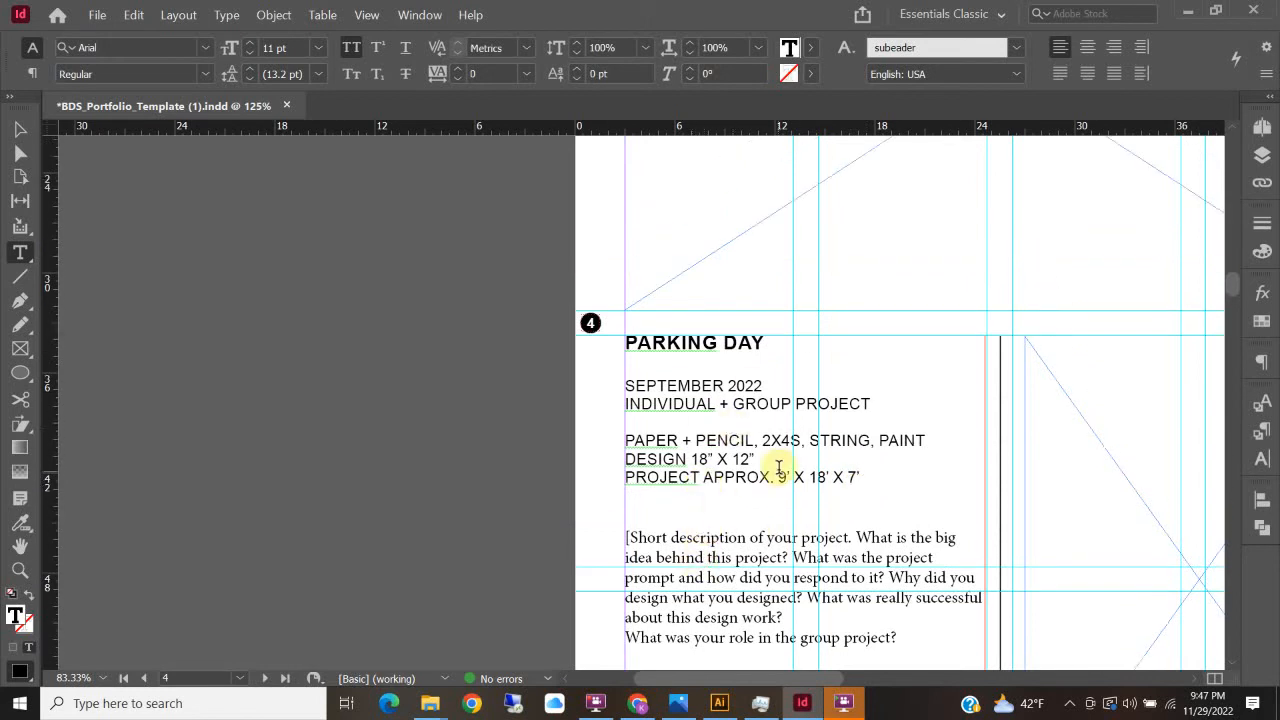
key(ctrl+minus)
key(ctrl+minus)
key(ctrl+minus)
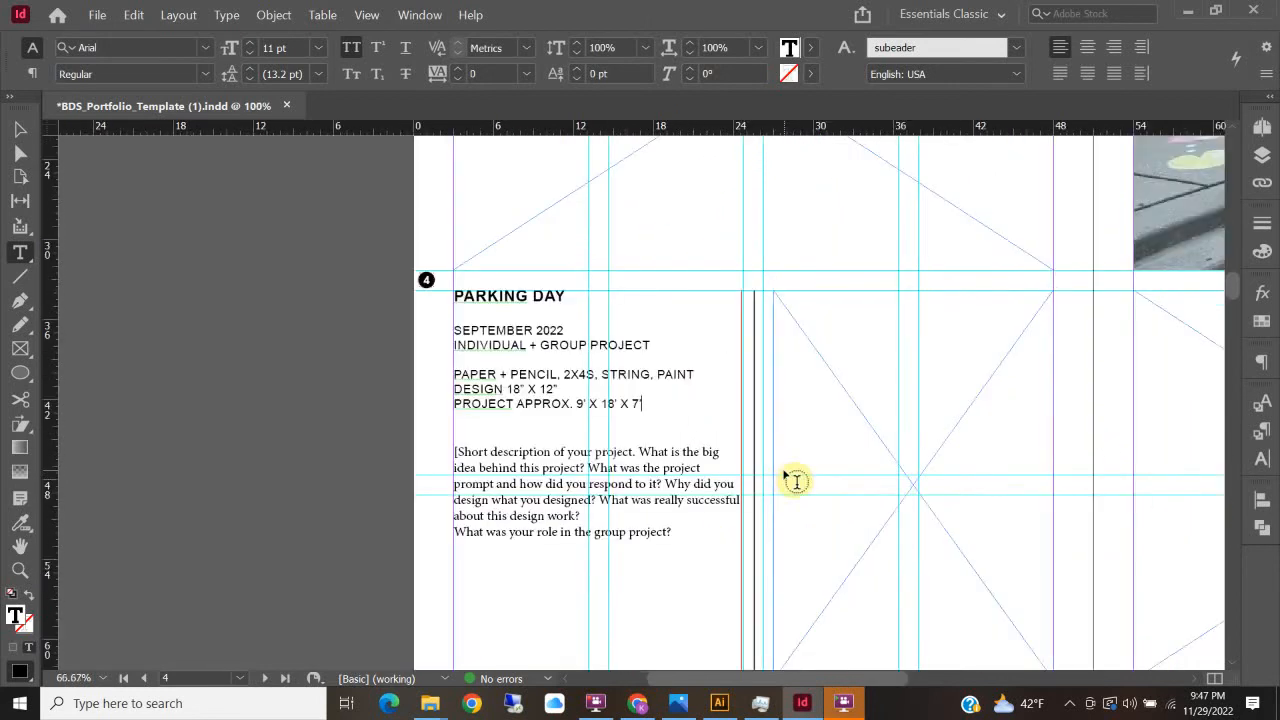
scroll(790, 478, up, 1)
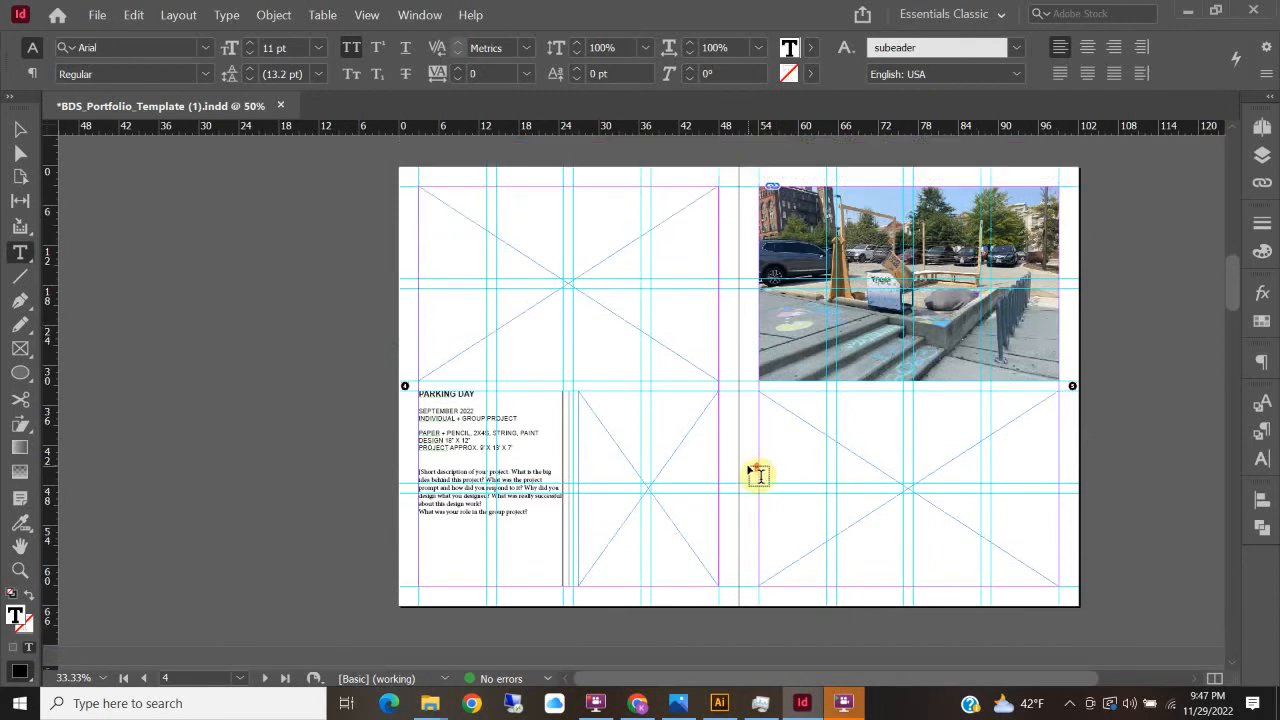
scroll(505, 291, down, 6)
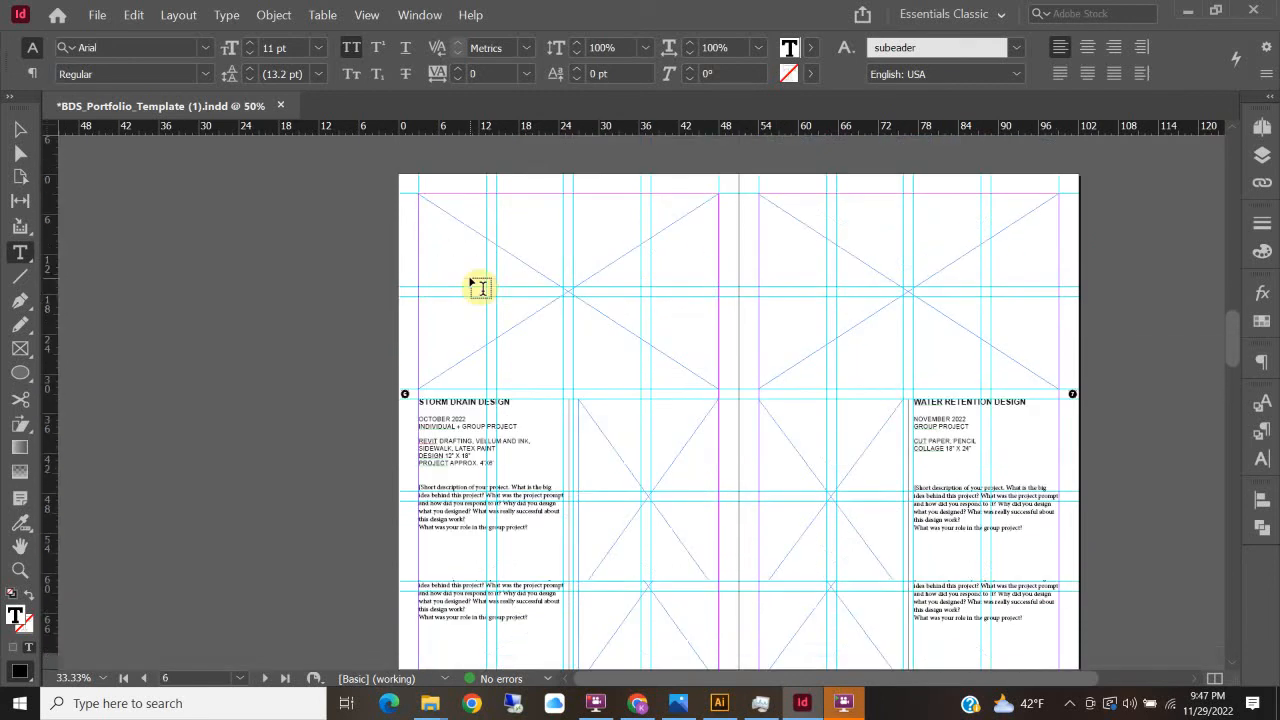
scroll(518, 320, down, 1)
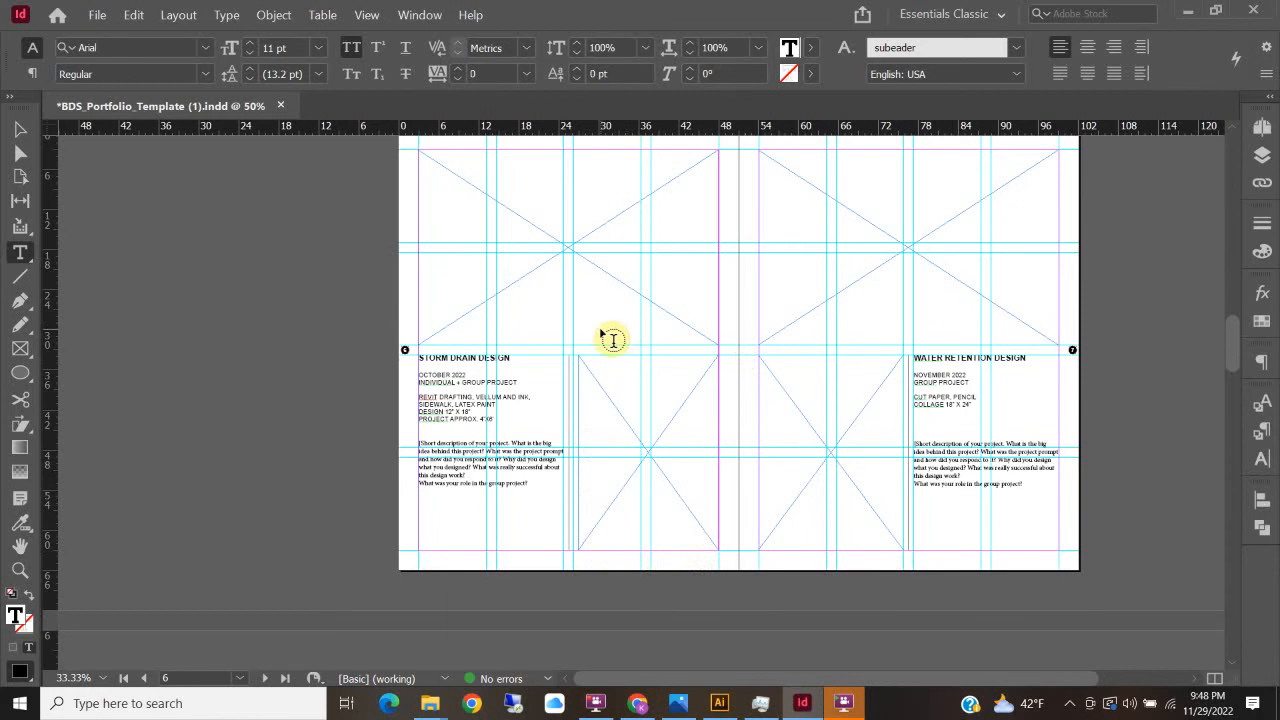
Step: Switch to Google Classroom in Chrome and open the shared Drive folder linked in the Storm Drain Photos material
mouse_move(429, 703)
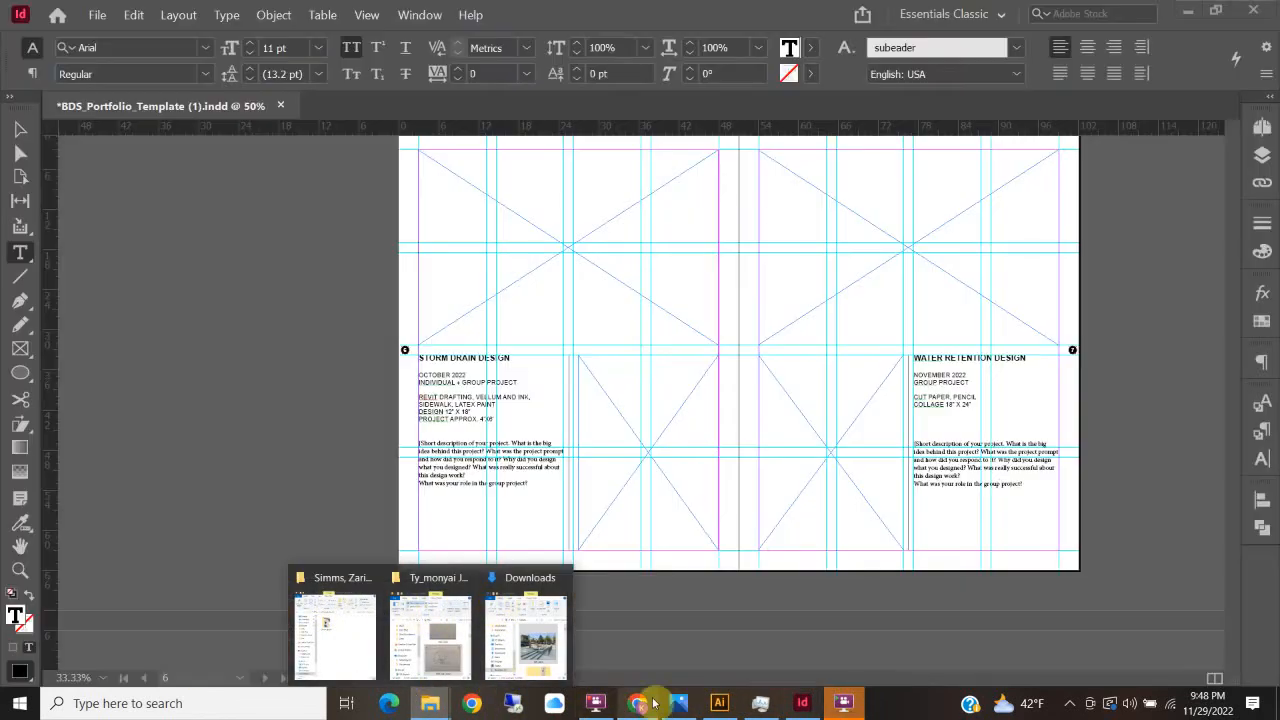
click(637, 703)
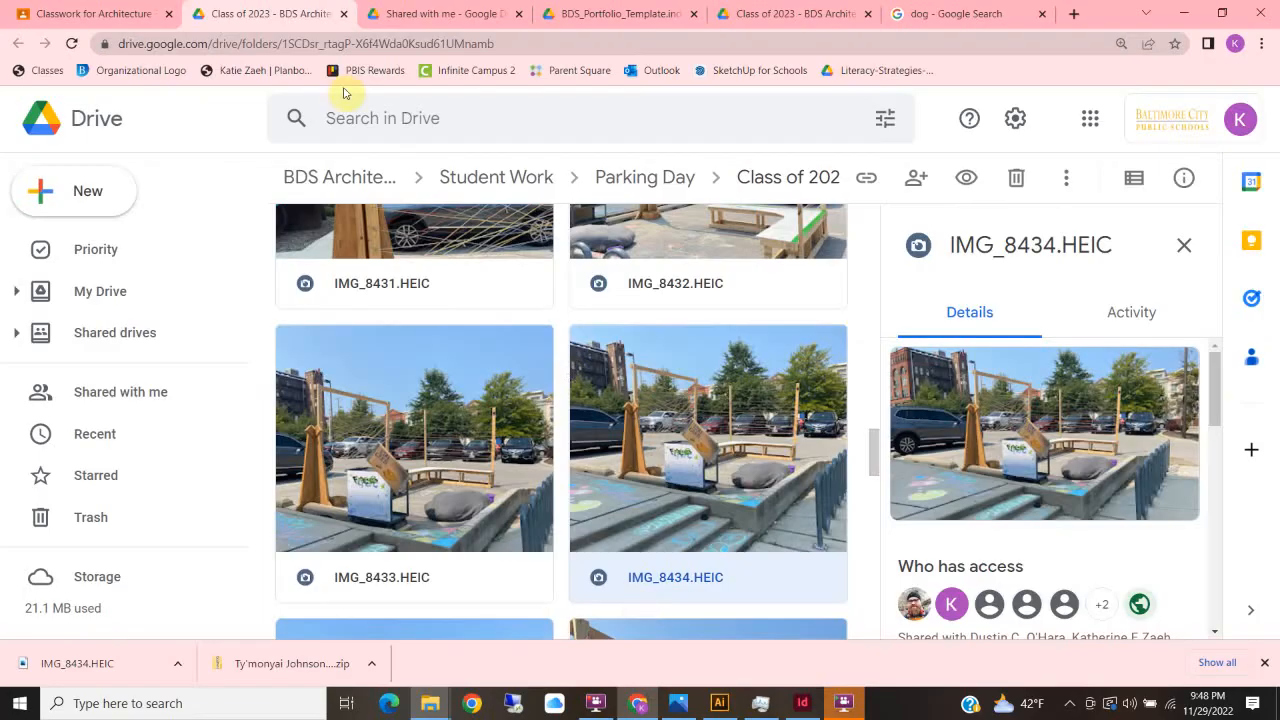
click(98, 14)
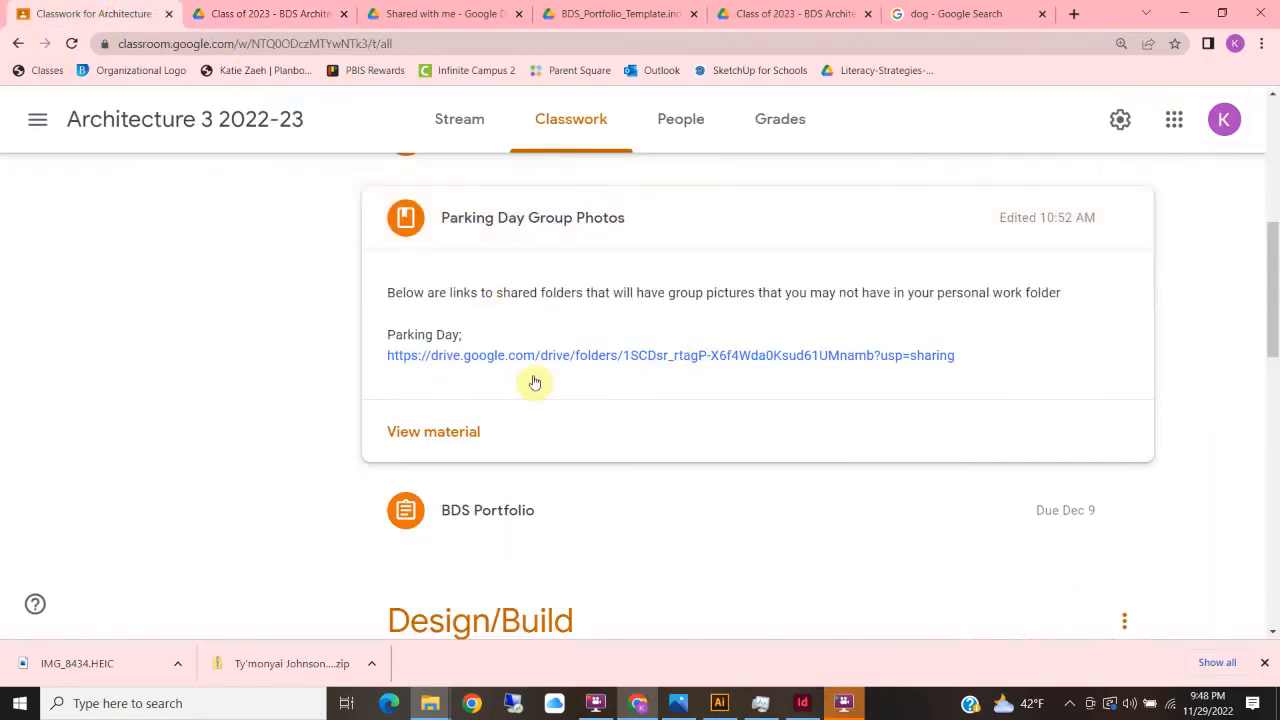
scroll(520, 360, down, 3)
scroll(540, 393, up, 8)
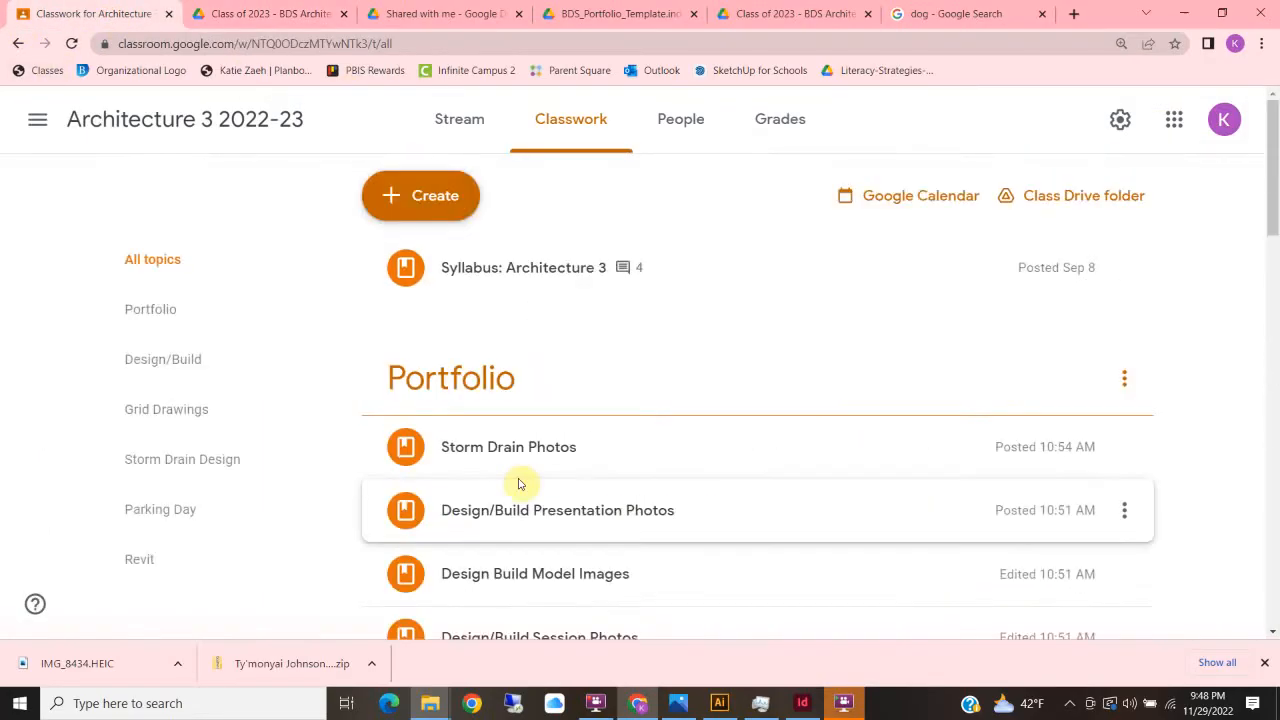
scroll(520, 480, down, 2)
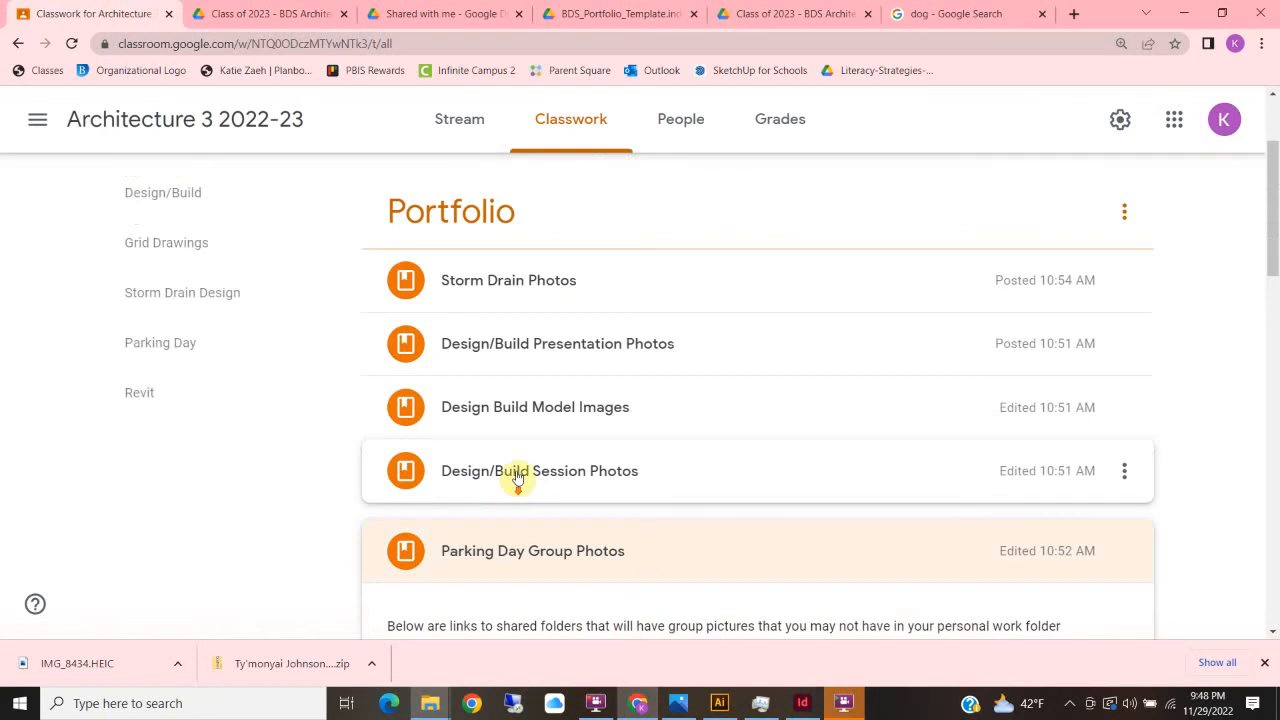
click(523, 284)
click(565, 392)
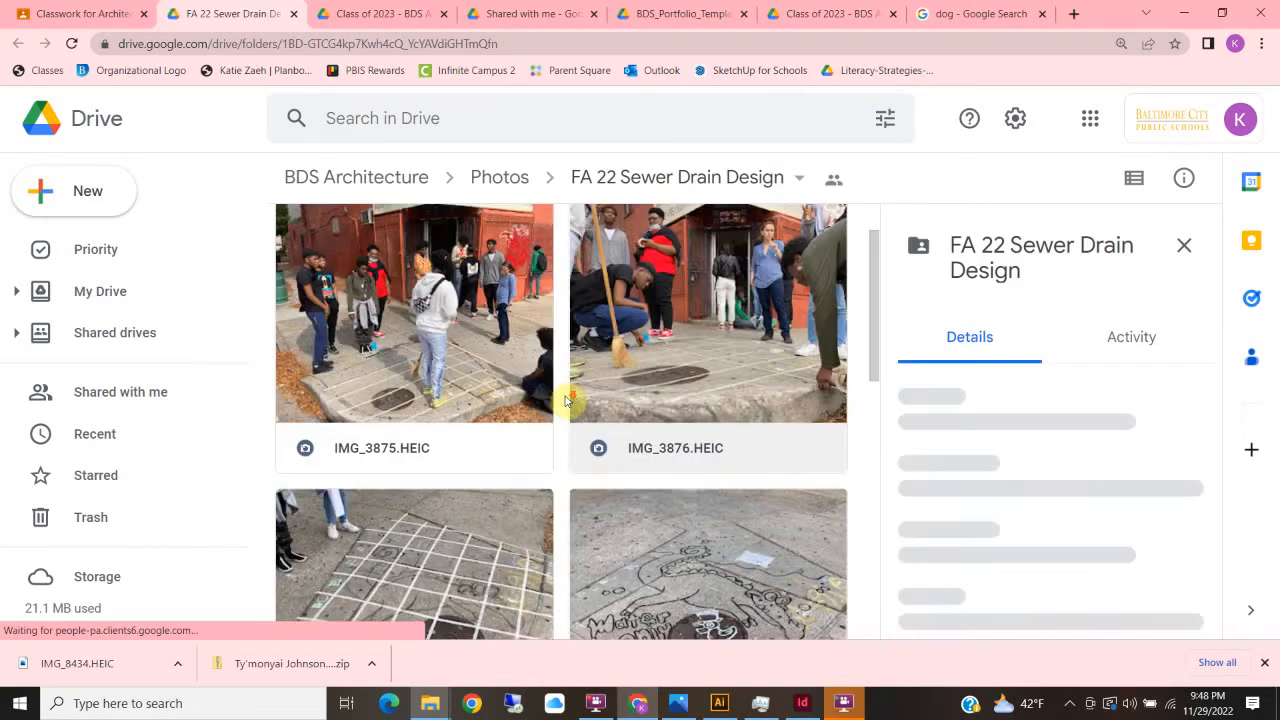
Step: Download IMG_4036.HEIC, the finished painted alligator photo, from the FA 22 Sewer Drain Design folder
scroll(508, 415, down, 10)
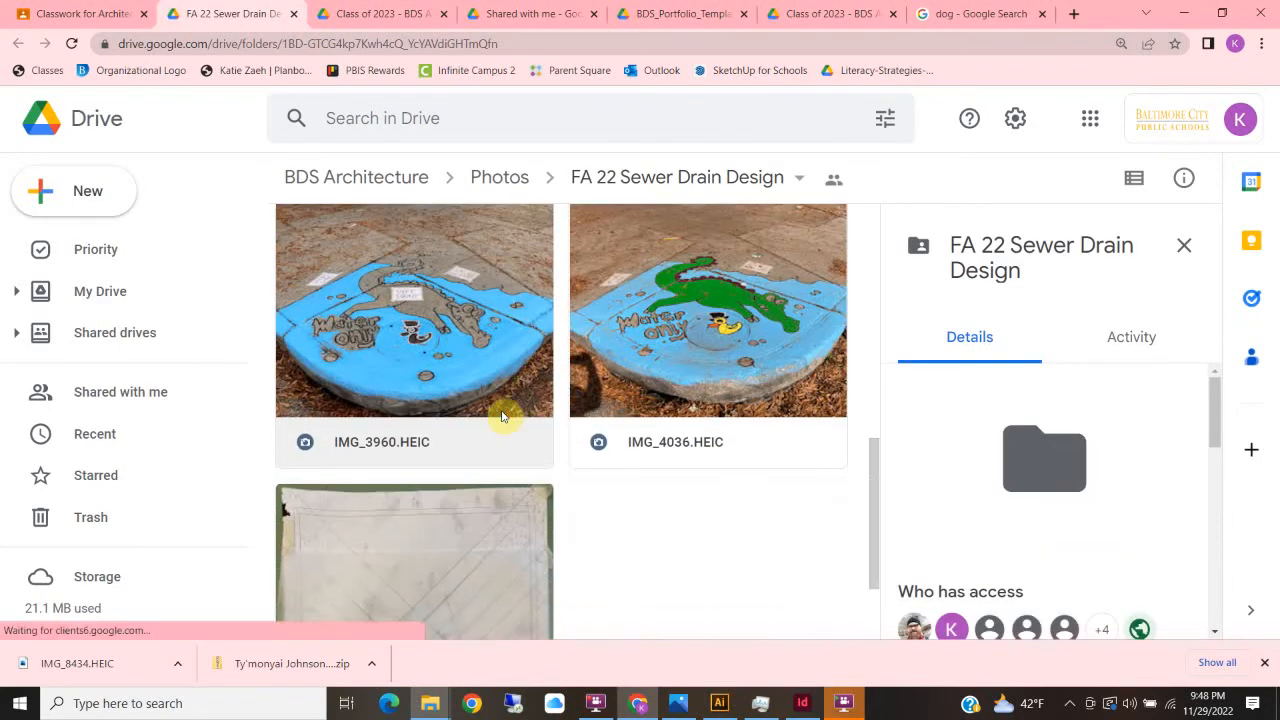
scroll(505, 415, up, 3)
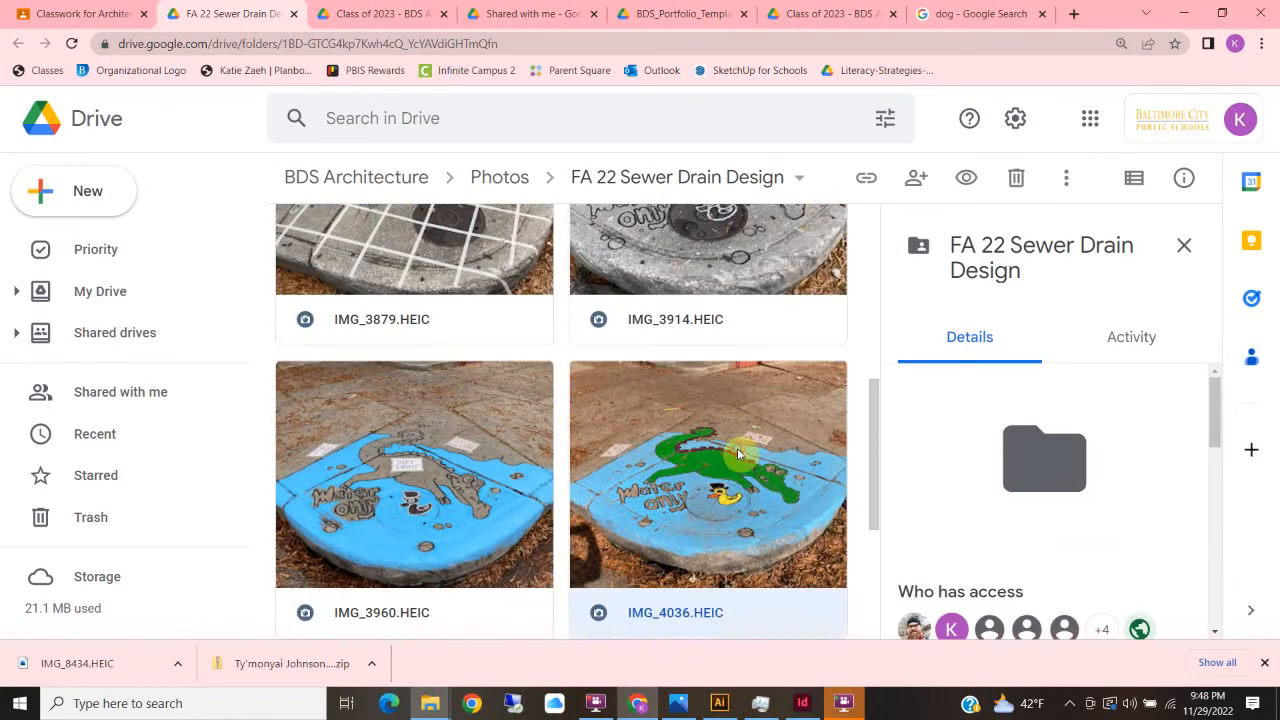
right_click(775, 432)
click(834, 604)
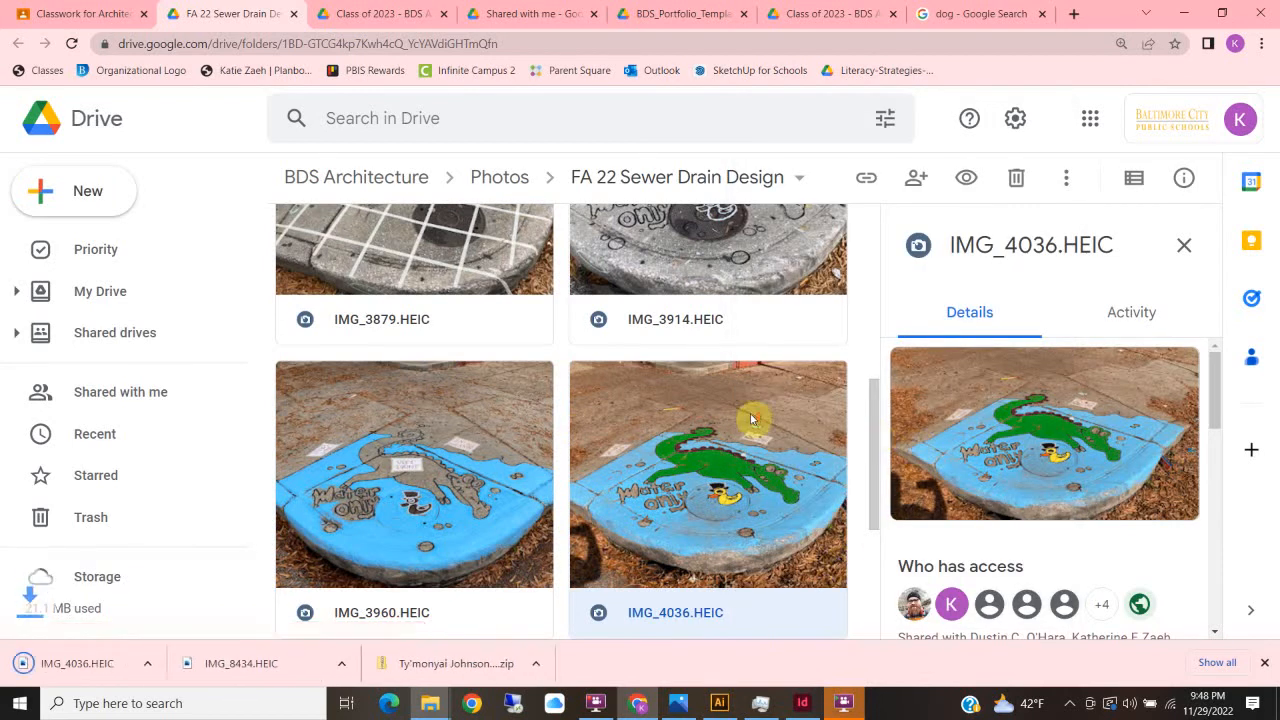
scroll(425, 277, up, 2)
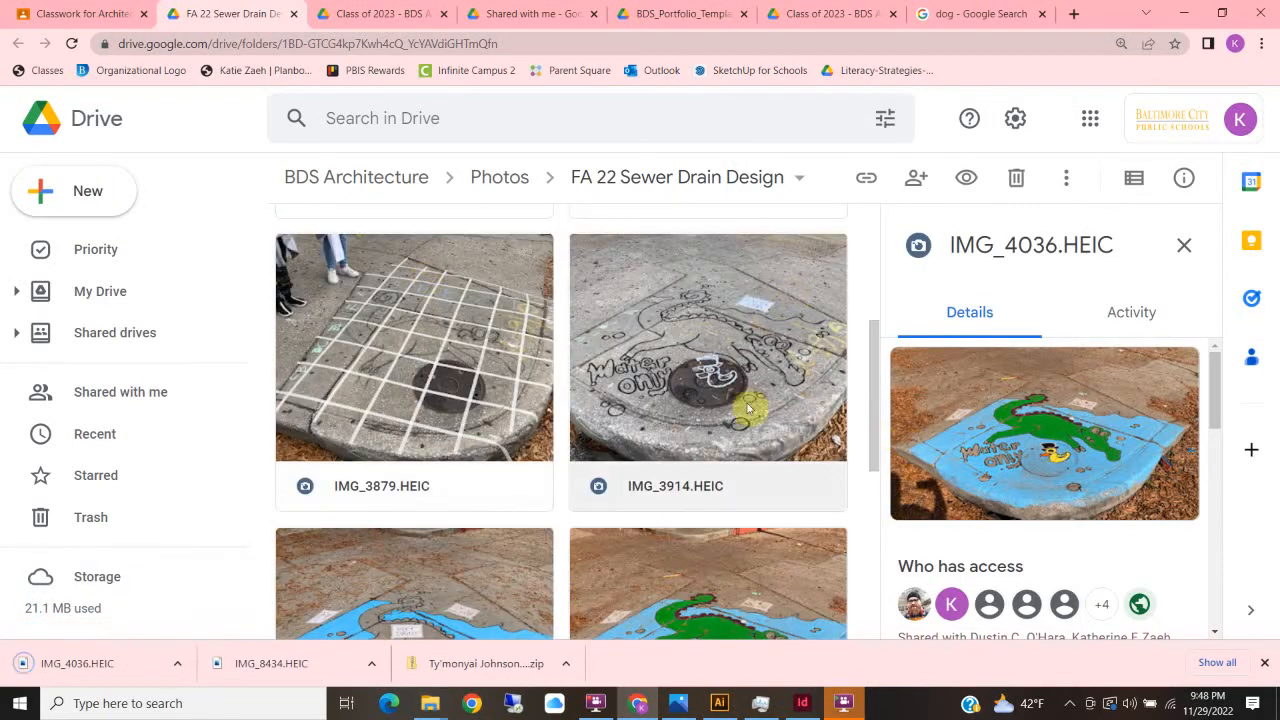
scroll(740, 415, down, 3)
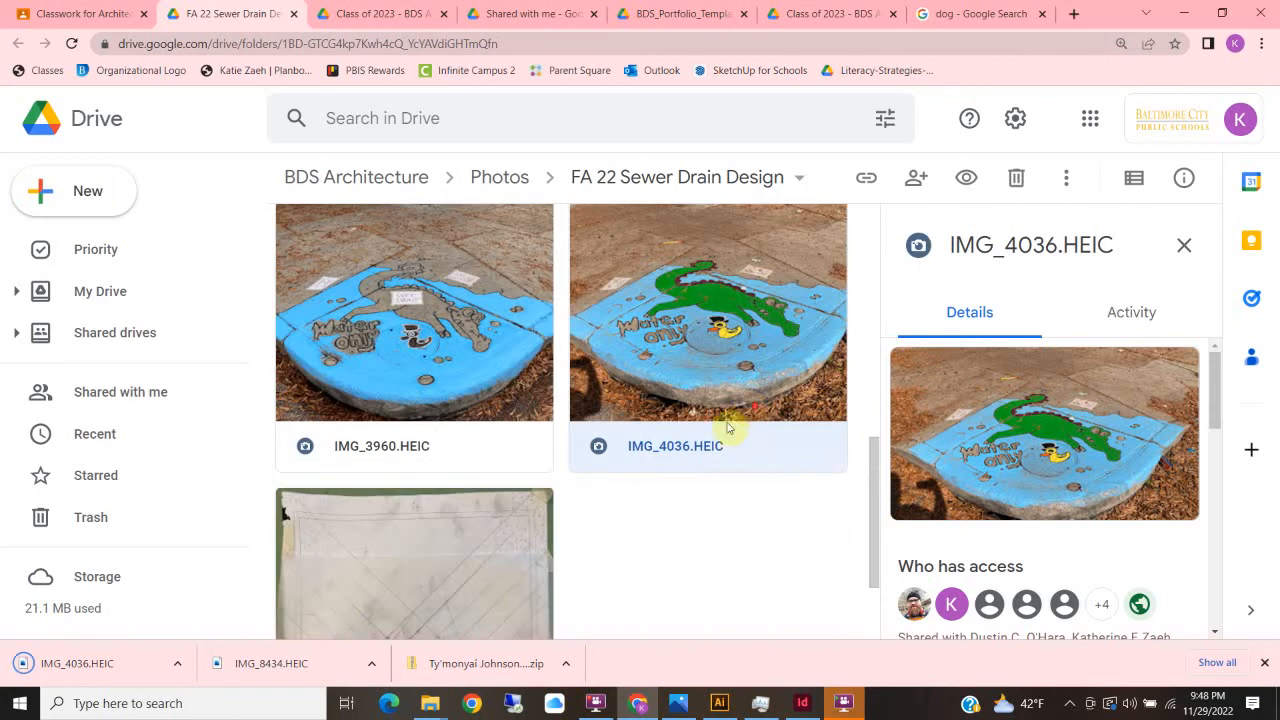
Step: Show the downloaded IMG_4036 in its folder and convert it to JPEG with CopyTrans
right_click(86, 671)
click(137, 632)
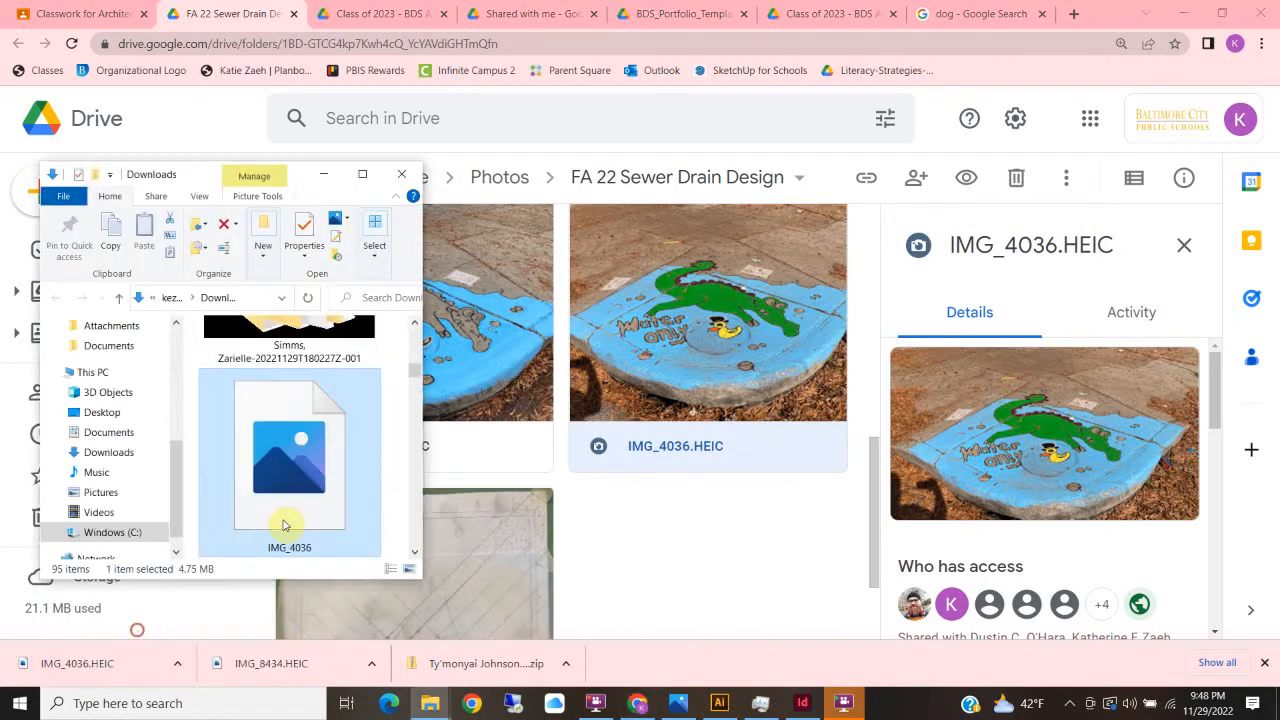
right_click(266, 440)
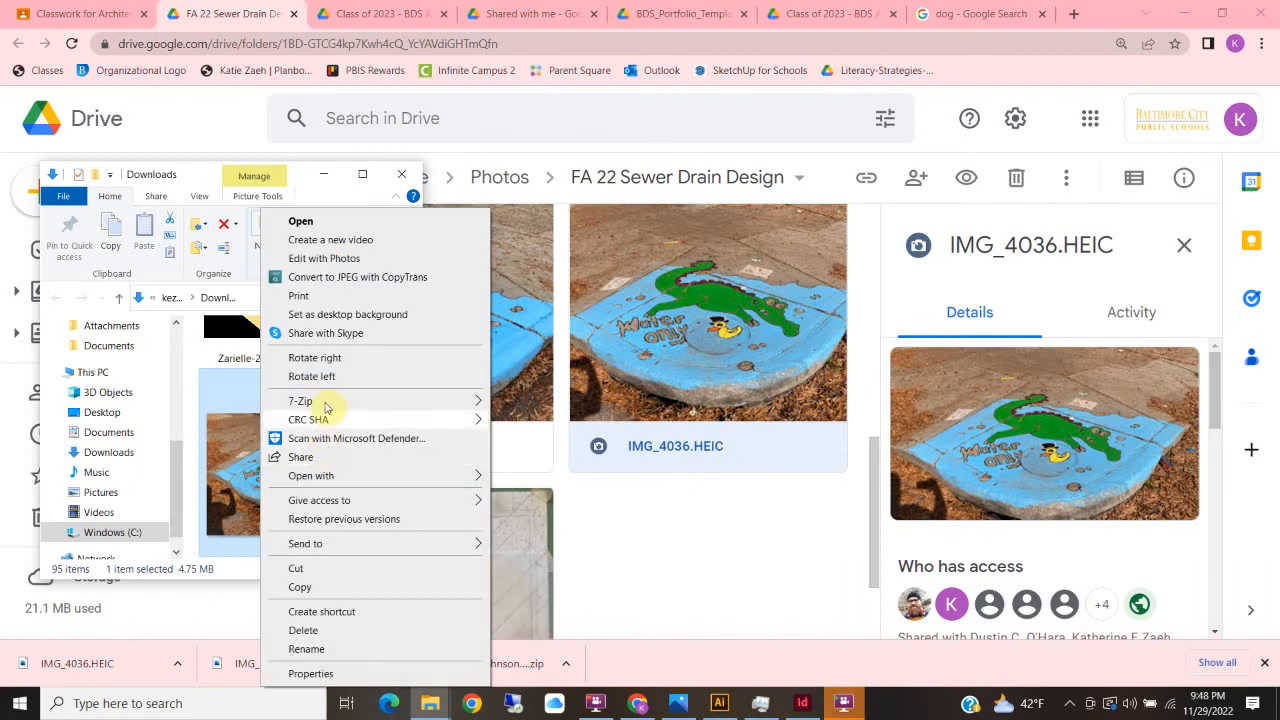
click(358, 280)
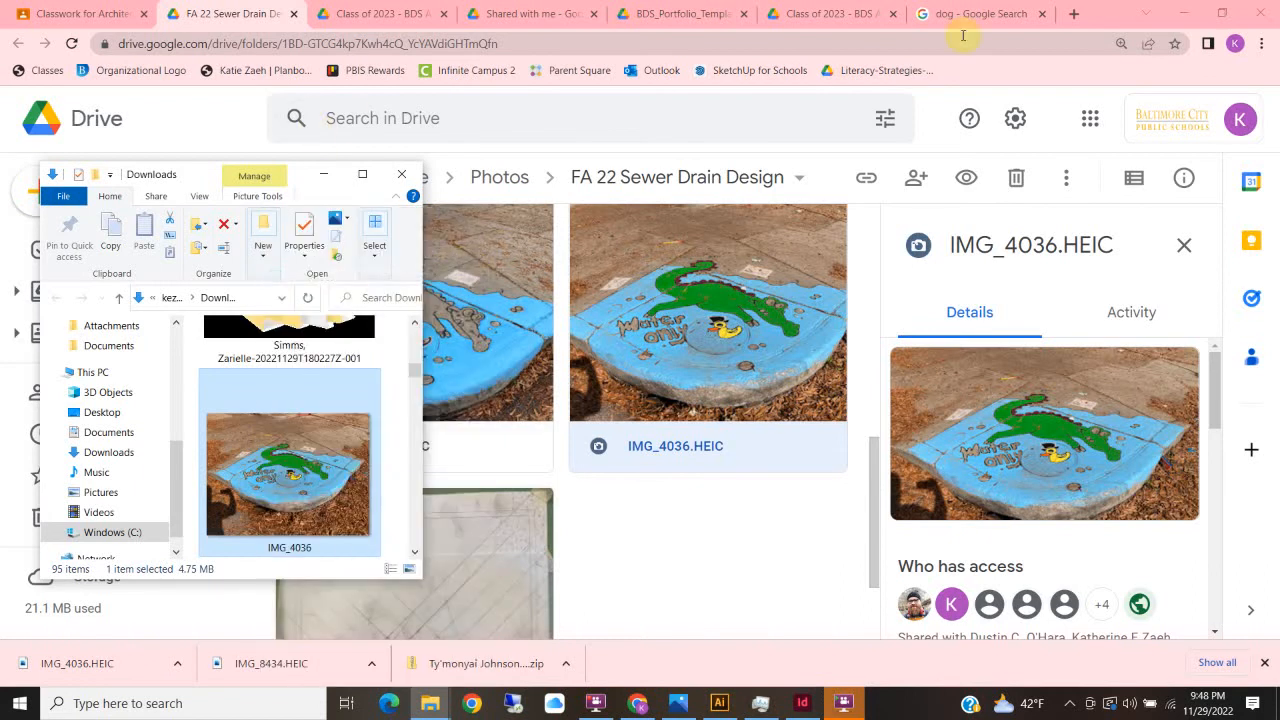
Step: Return to InDesign and place the converted IMG_4036 JPEG from the Downloads folder into the upper image frame on page 6
click(1188, 16)
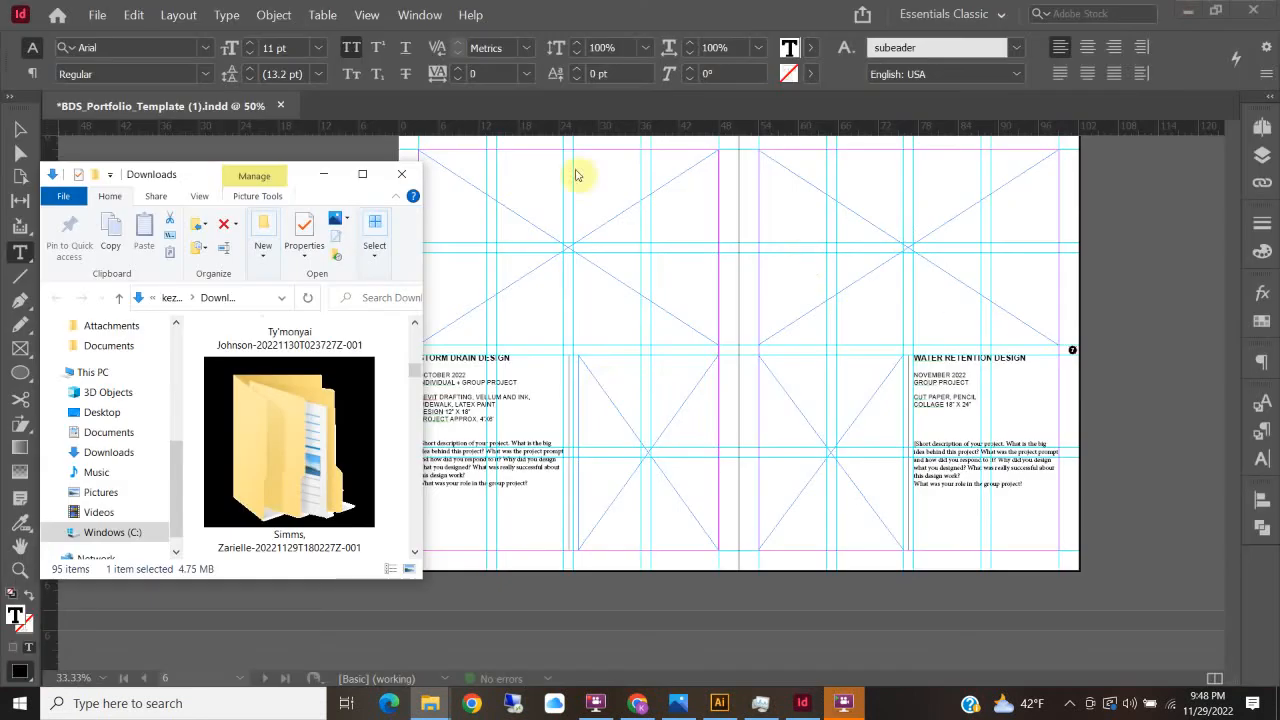
scroll(296, 461, down, 3)
scroll(296, 461, up, 3)
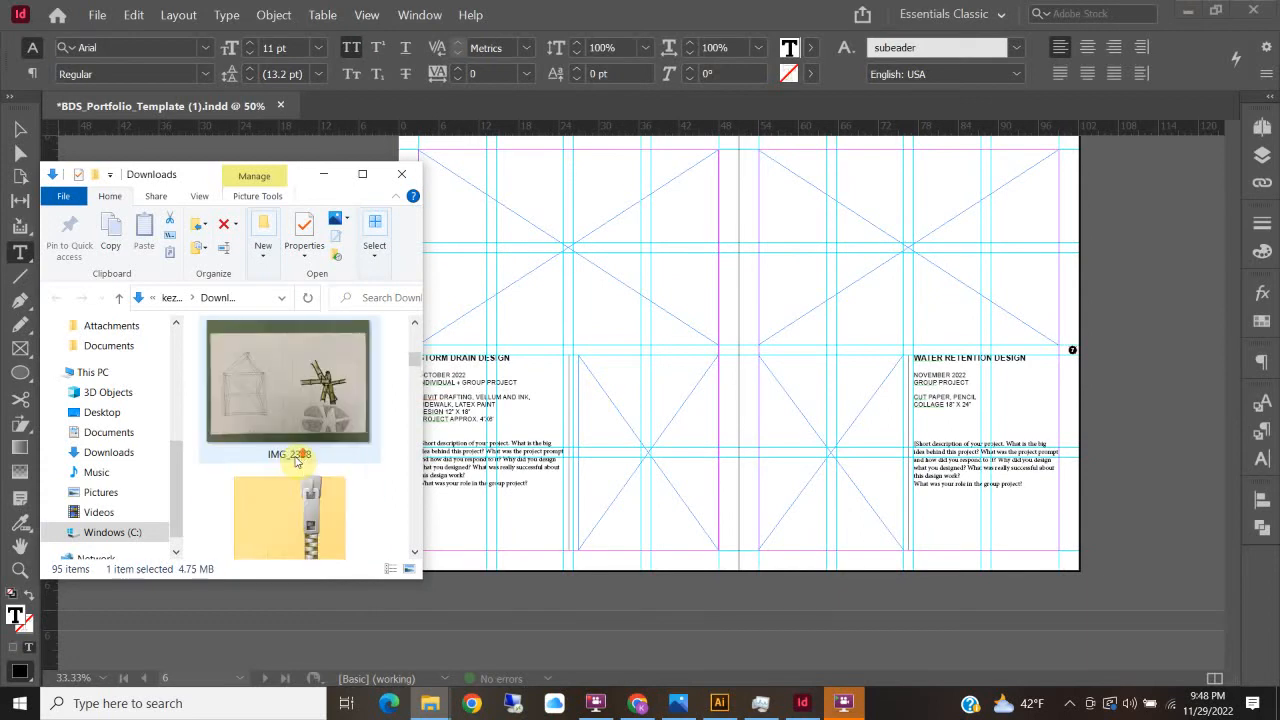
scroll(296, 460, down, 5)
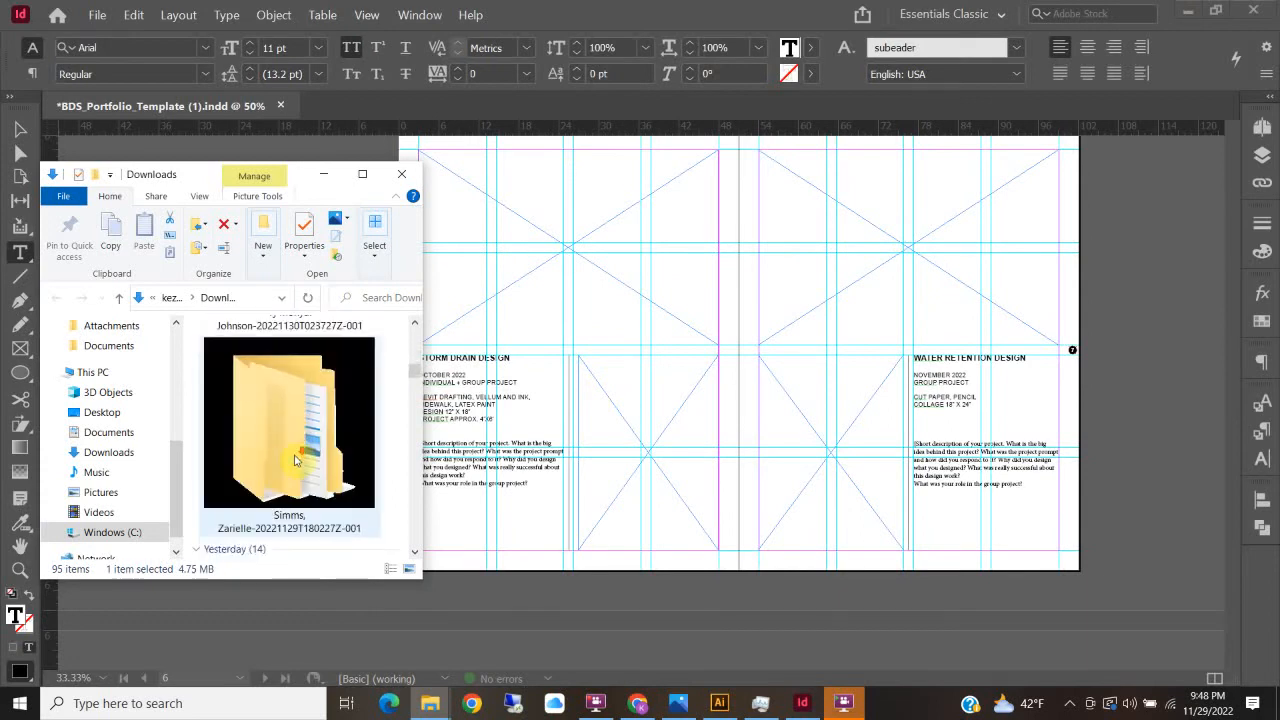
scroll(296, 460, up, 1)
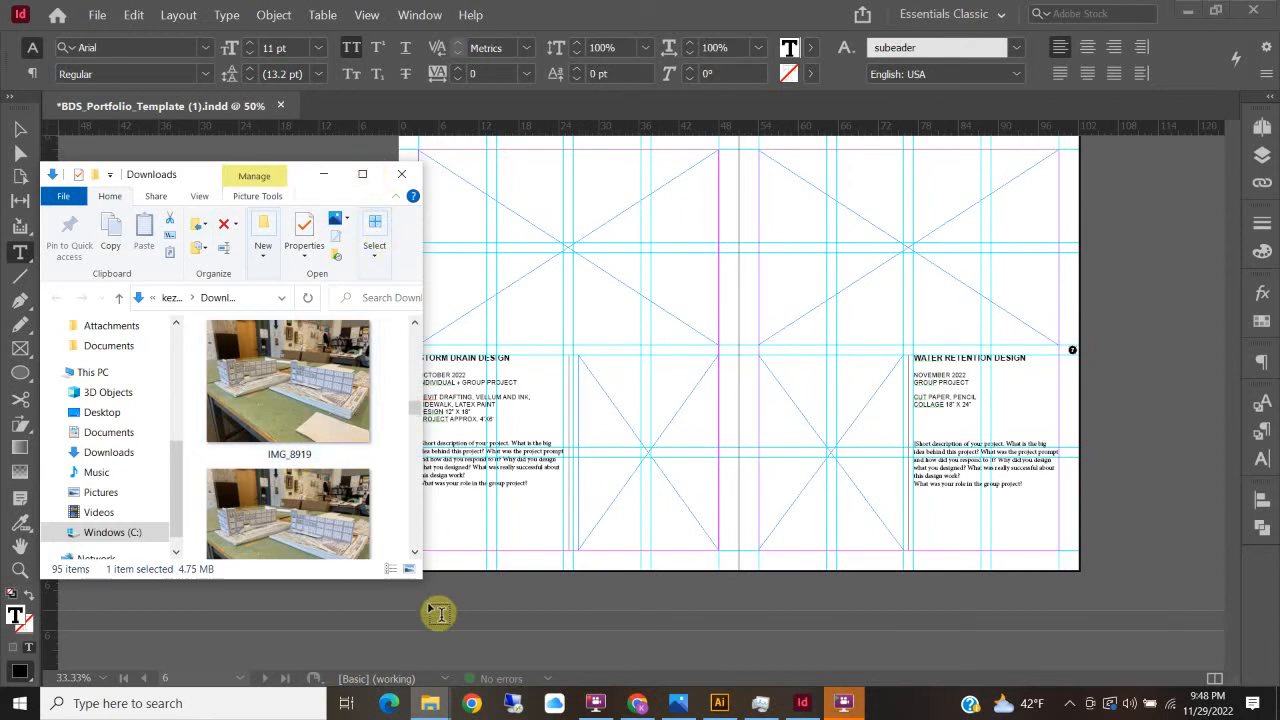
drag(422, 582, 491, 677)
scroll(390, 505, down, 2)
scroll(494, 410, up, 10)
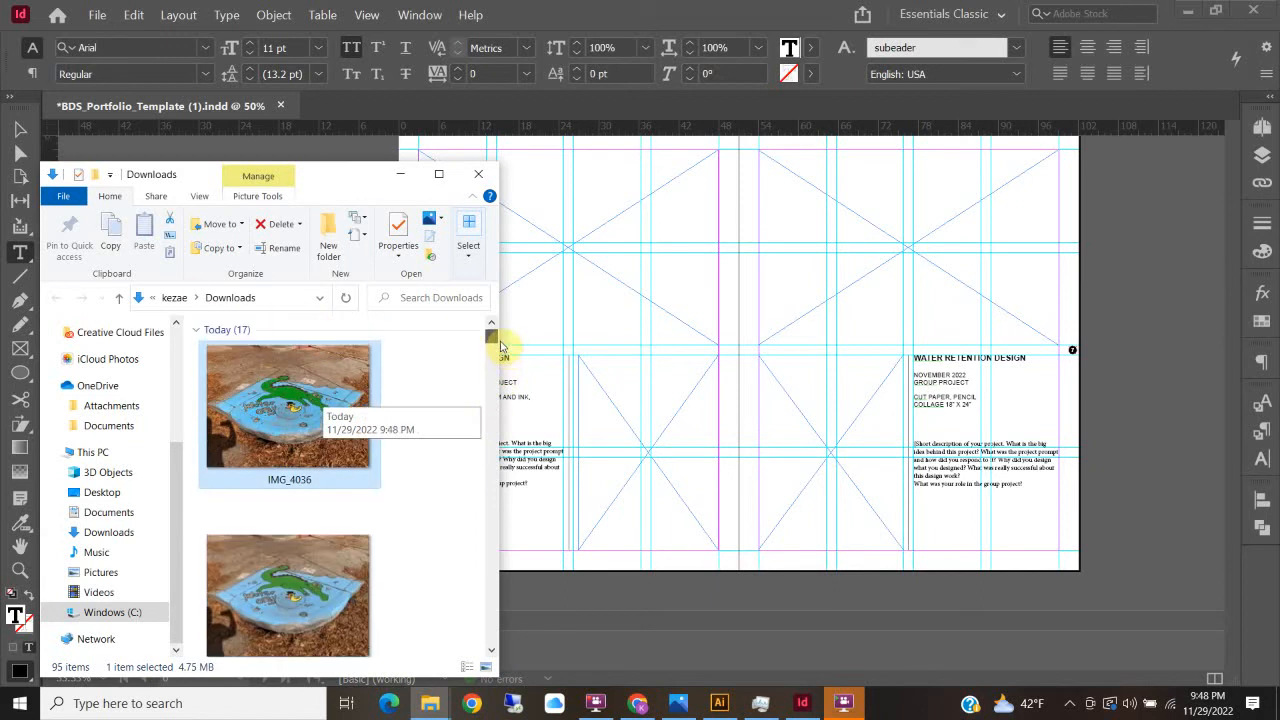
click(313, 560)
drag(287, 586, 533, 326)
drag(603, 233, 605, 235)
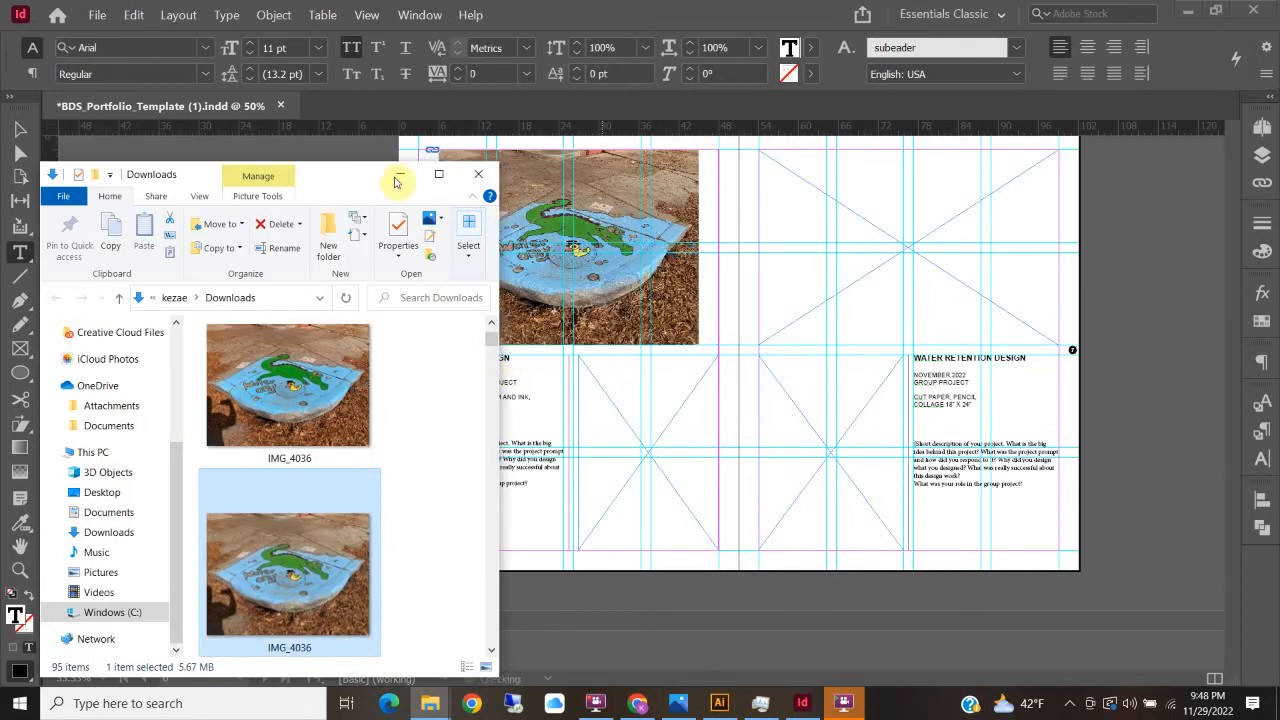
click(20, 129)
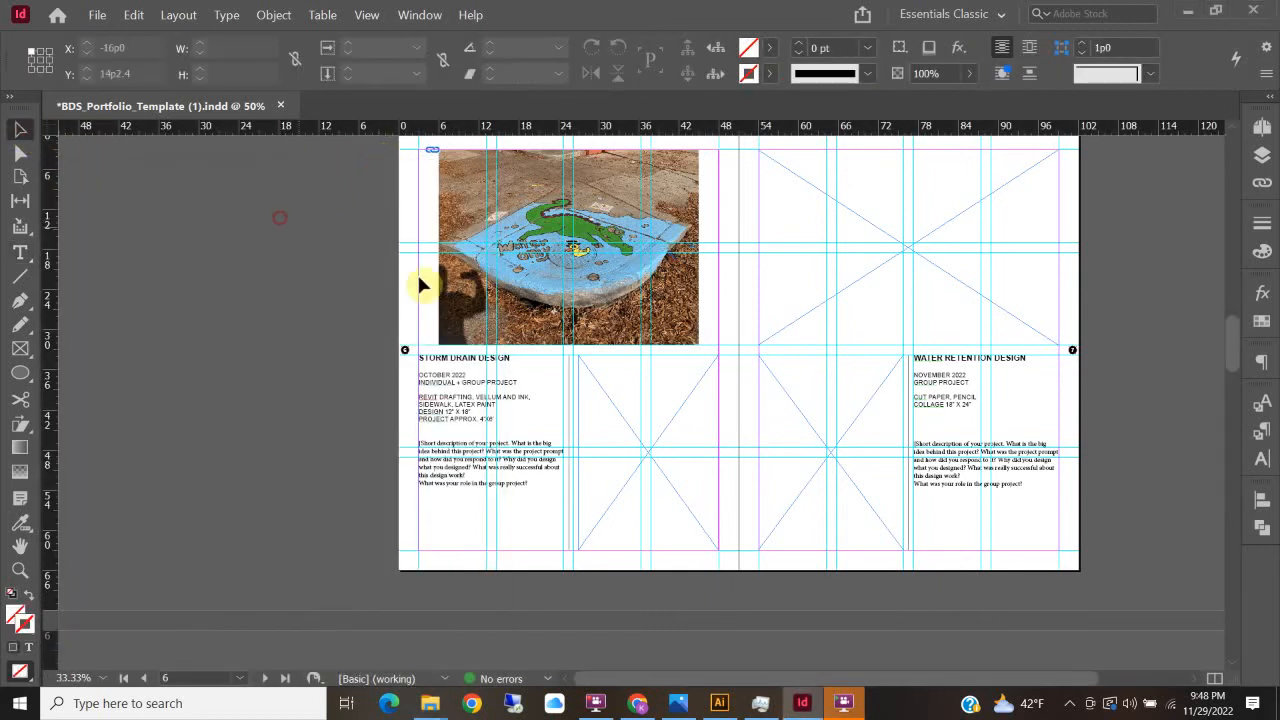
Step: Fit the alligator photo on page 6 to its frame with Fill Frame Proportionally
right_click(529, 186)
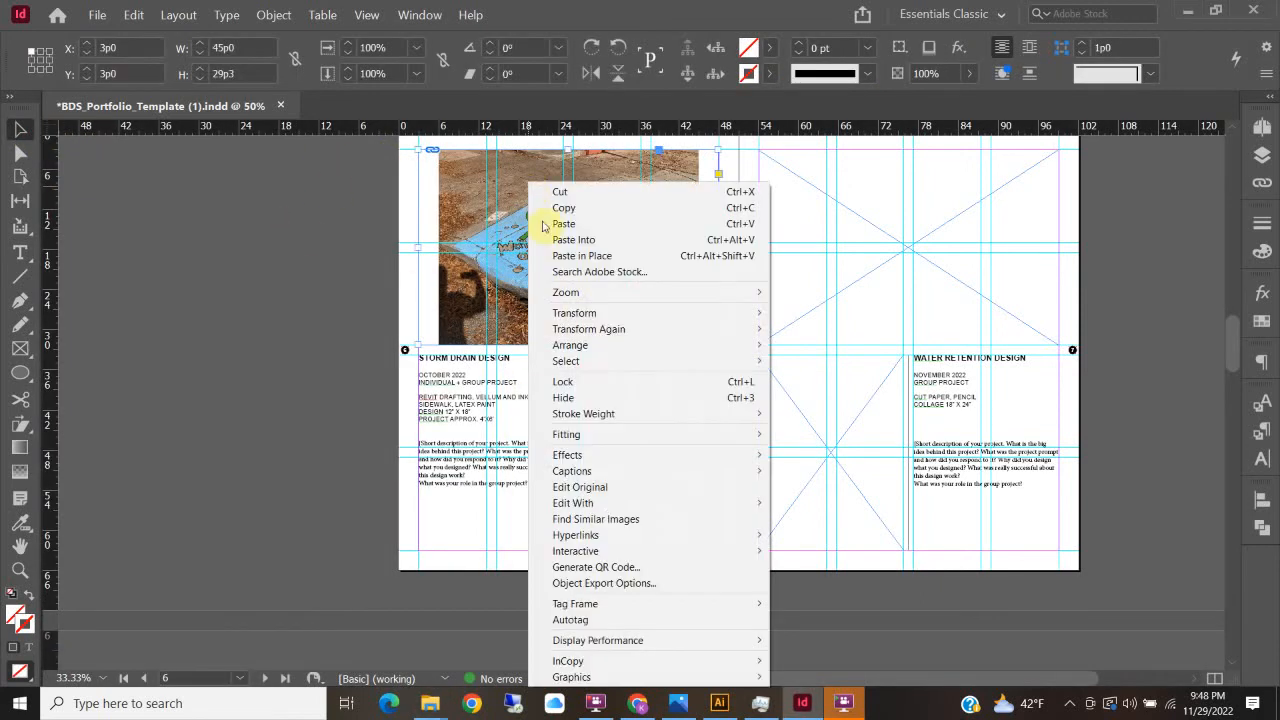
mouse_move(620, 434)
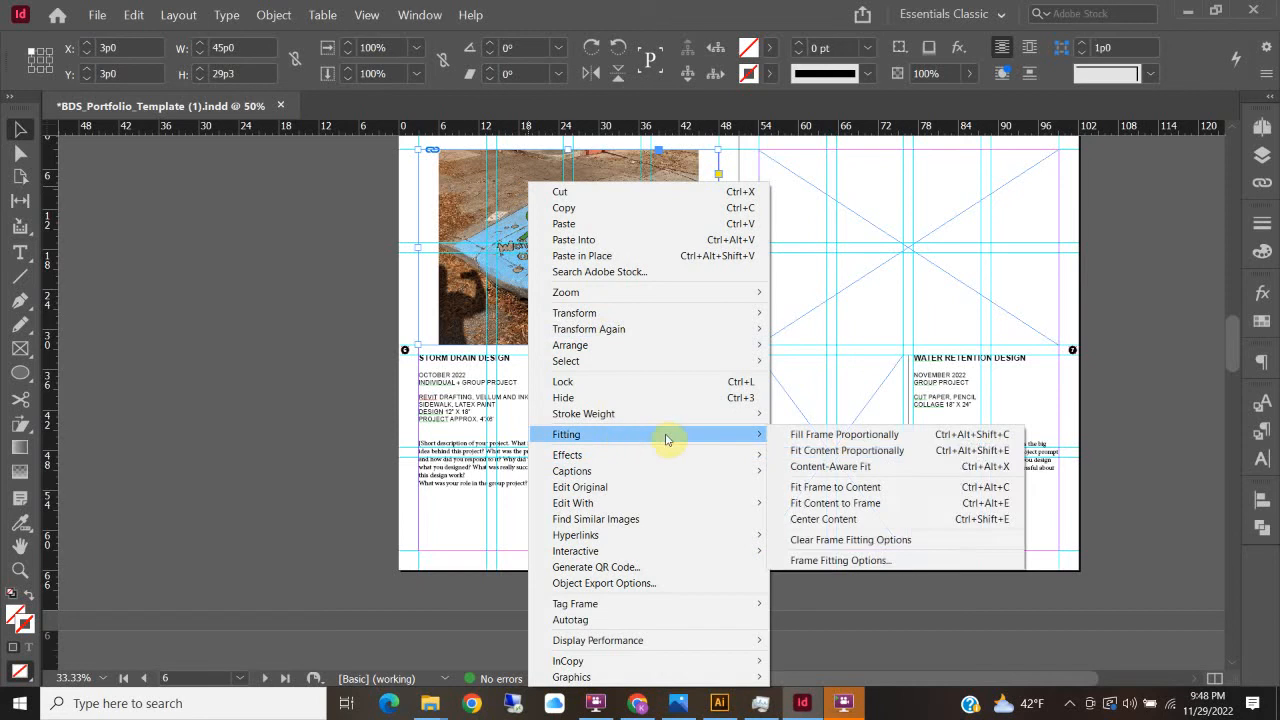
click(880, 434)
click(257, 263)
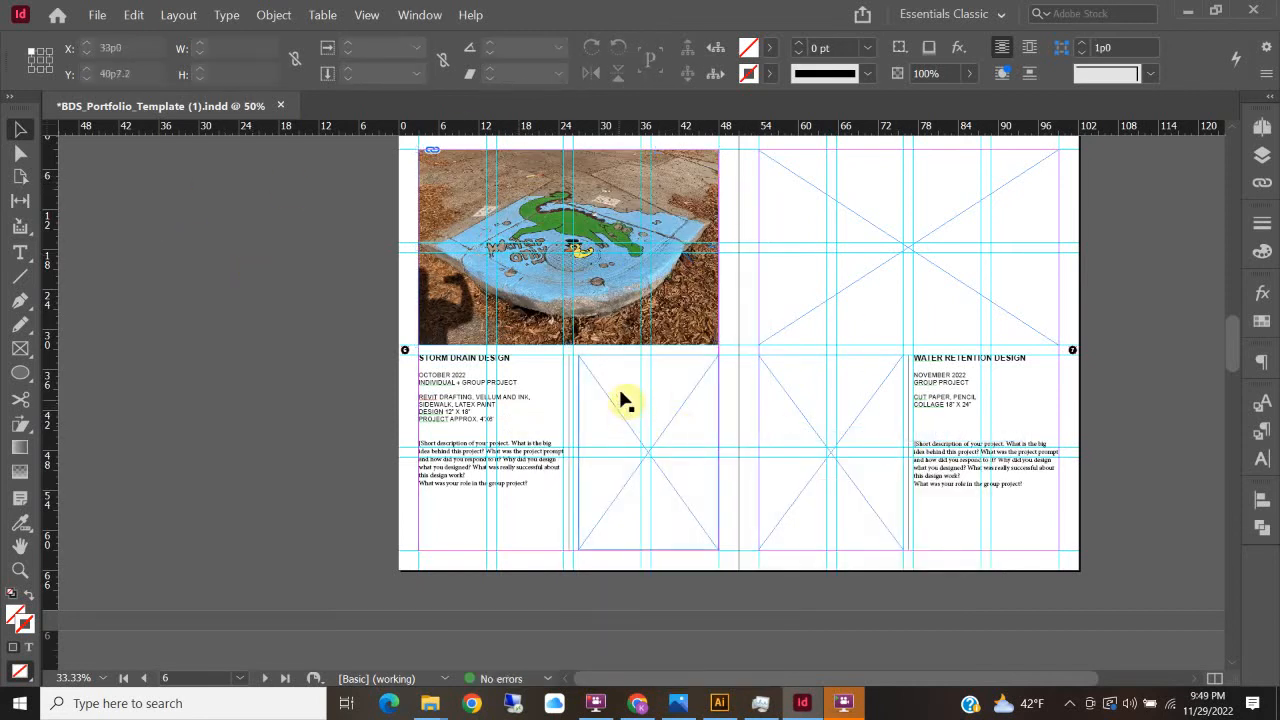
Step: Place the tystormdrain2 PDF from the student's project folder into the empty frame beside the Storm Drain Design text on page 6
mouse_move(430, 700)
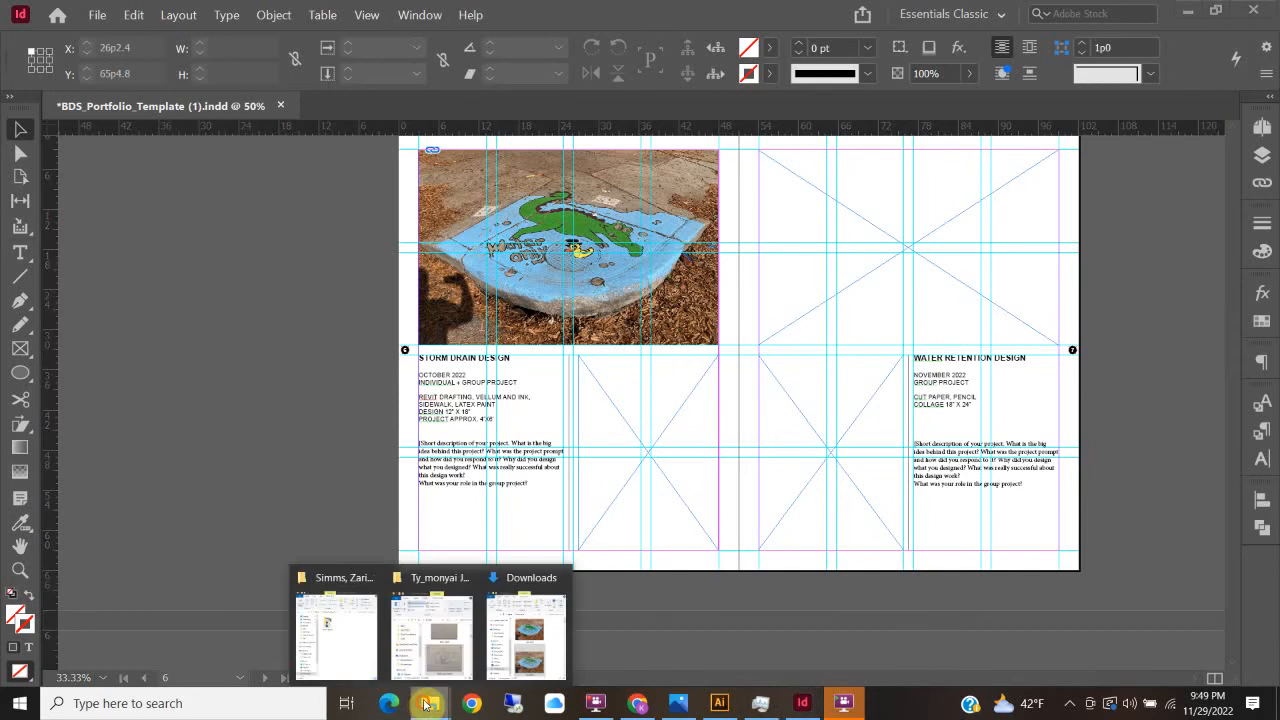
click(389, 662)
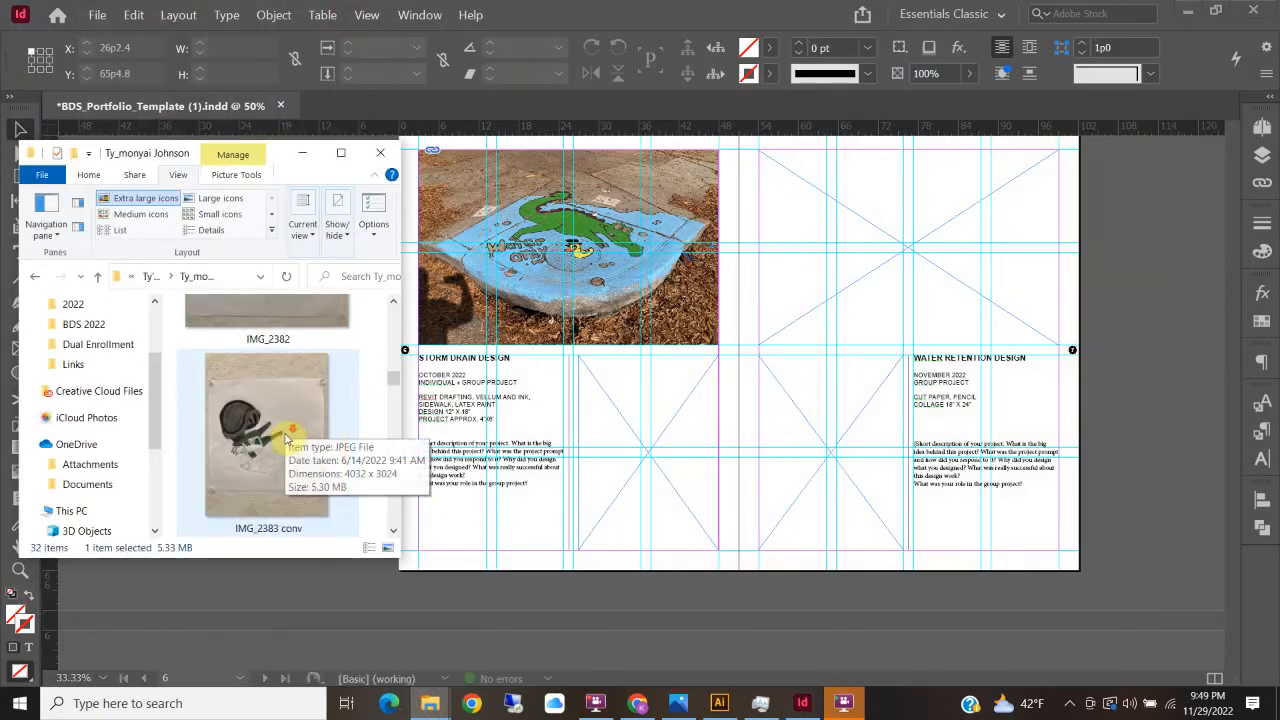
scroll(286, 438, down, 5)
scroll(288, 438, down, 5)
scroll(288, 440, down, 1)
drag(267, 470, 675, 452)
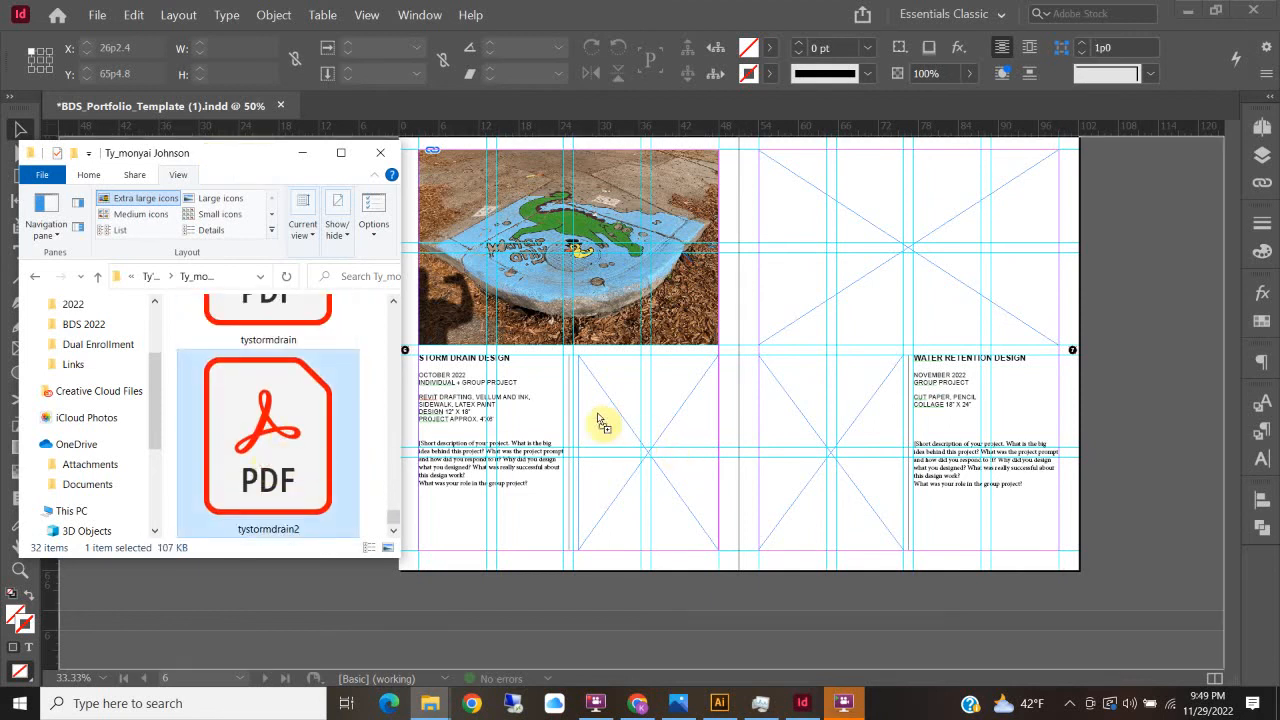
drag(607, 413, 605, 409)
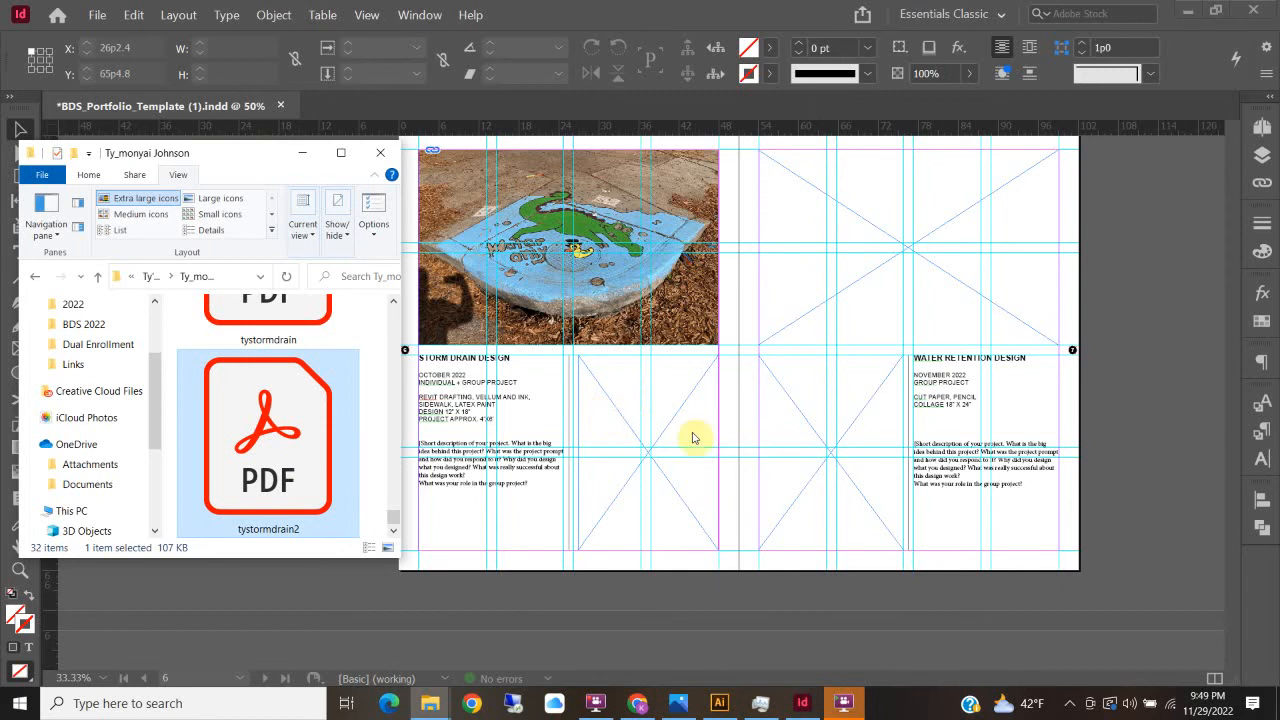
click(632, 593)
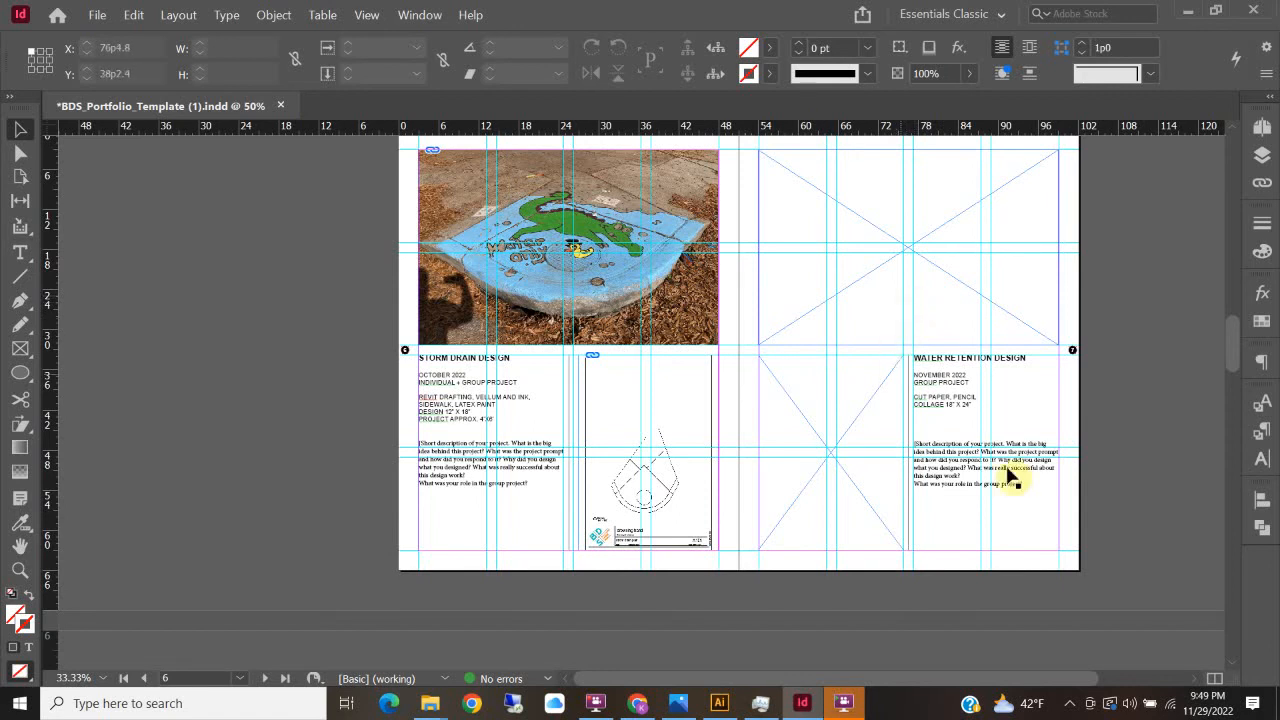
Step: Go to the Design-Build spread on page 8, switch to Google Classroom in Chrome and open the Drive folder linked in Design Build Model Images
scroll(815, 358, down, 5)
scroll(815, 358, down, 4)
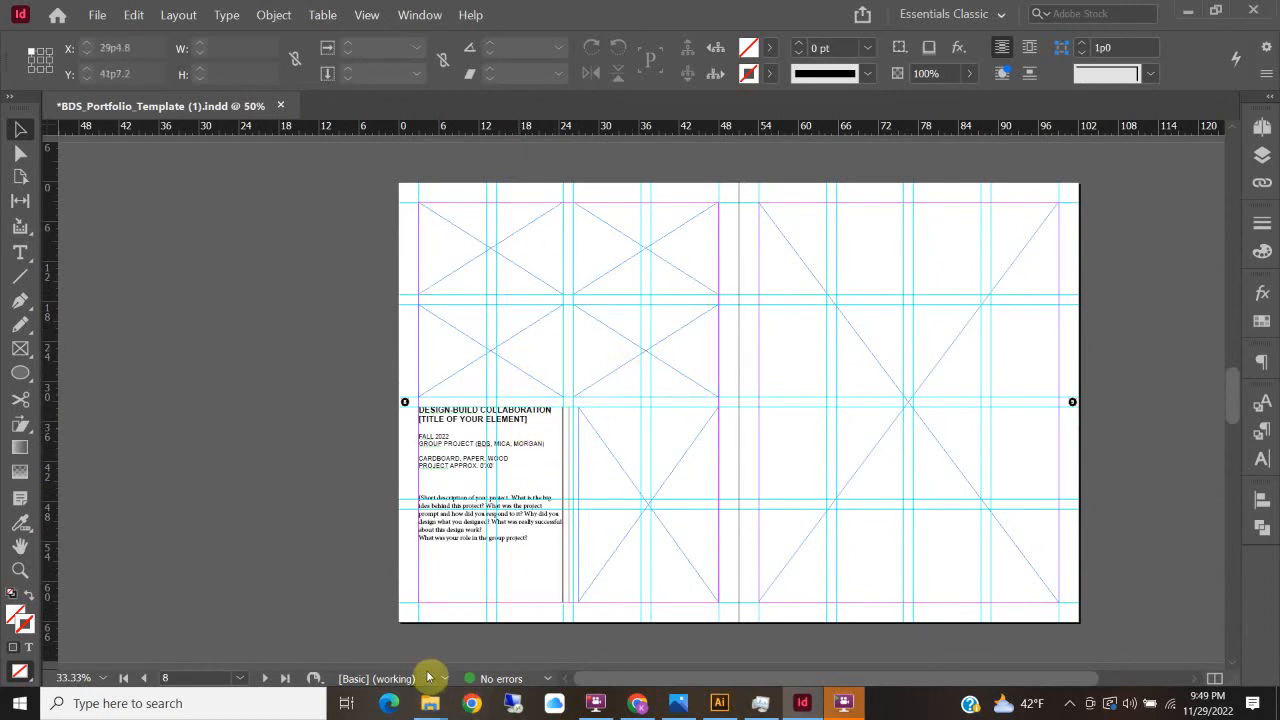
click(470, 705)
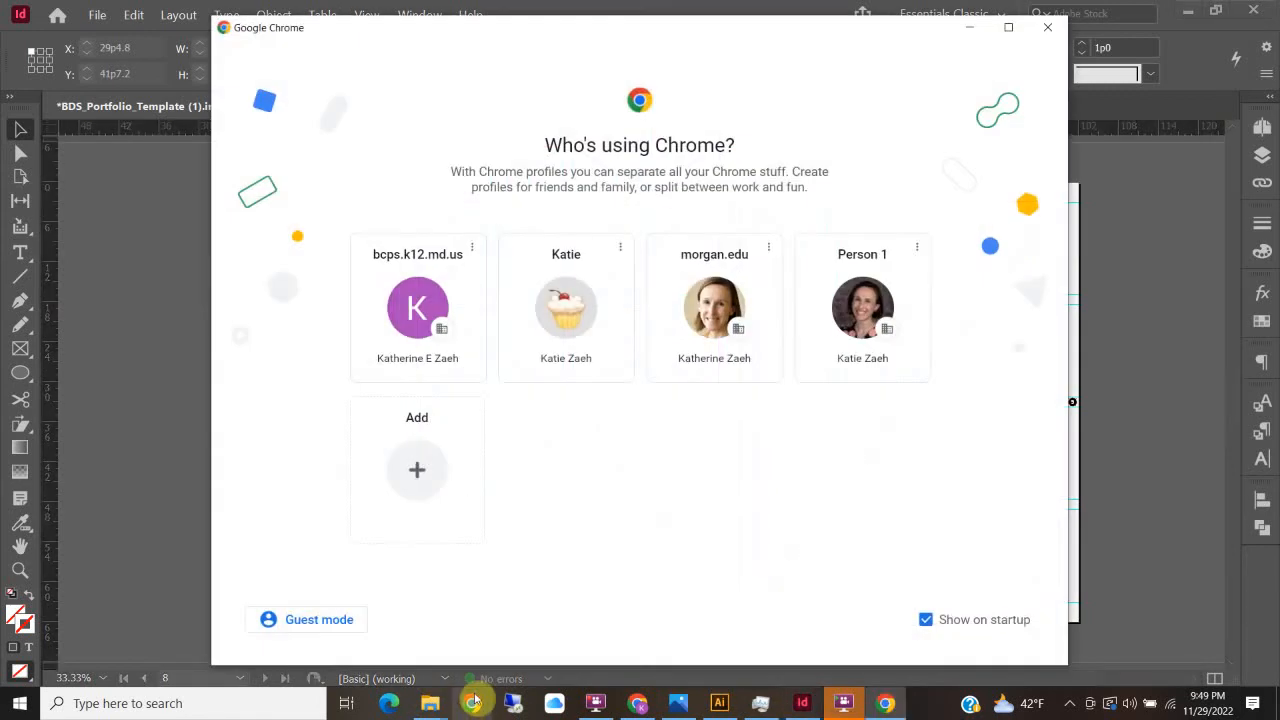
click(648, 708)
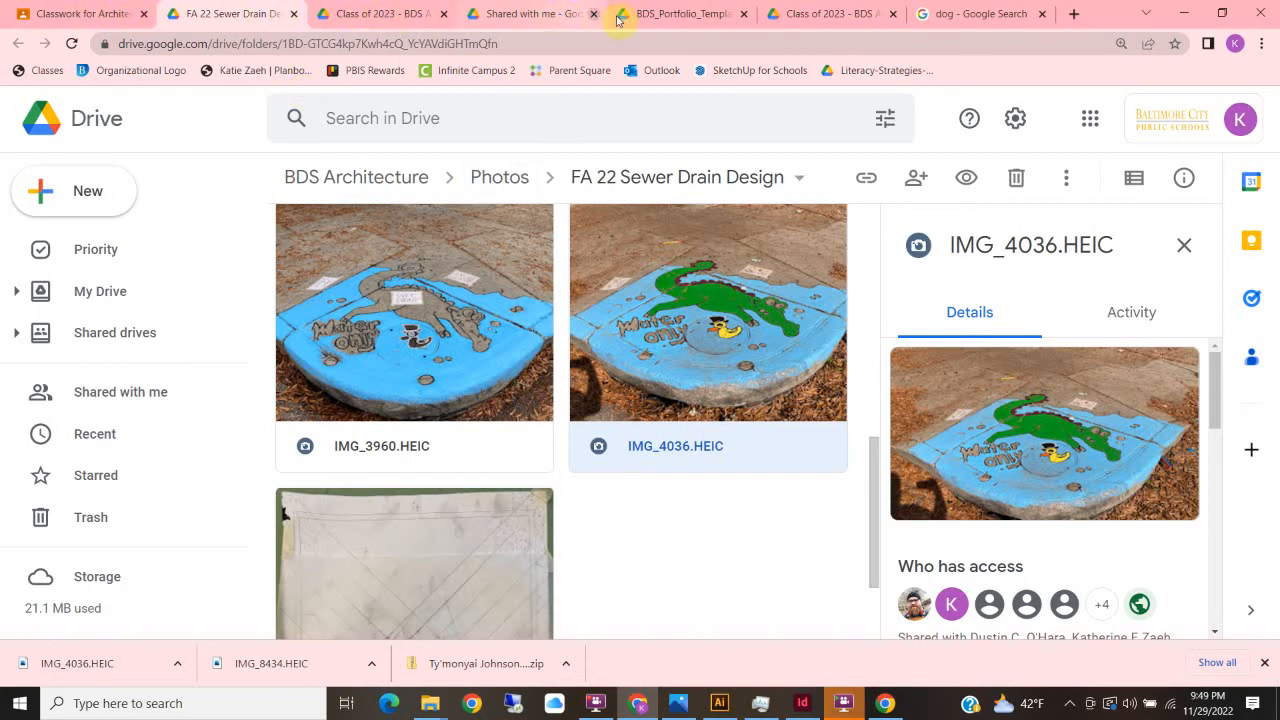
click(99, 12)
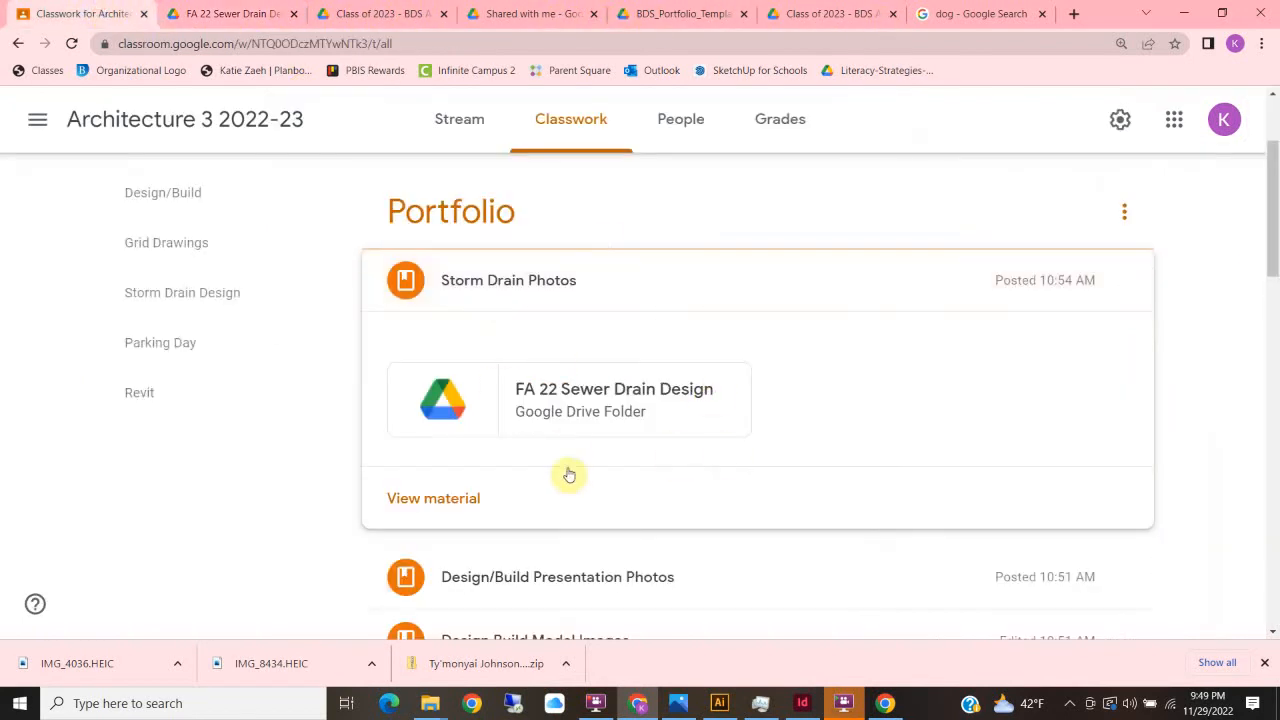
scroll(569, 471, down, 2)
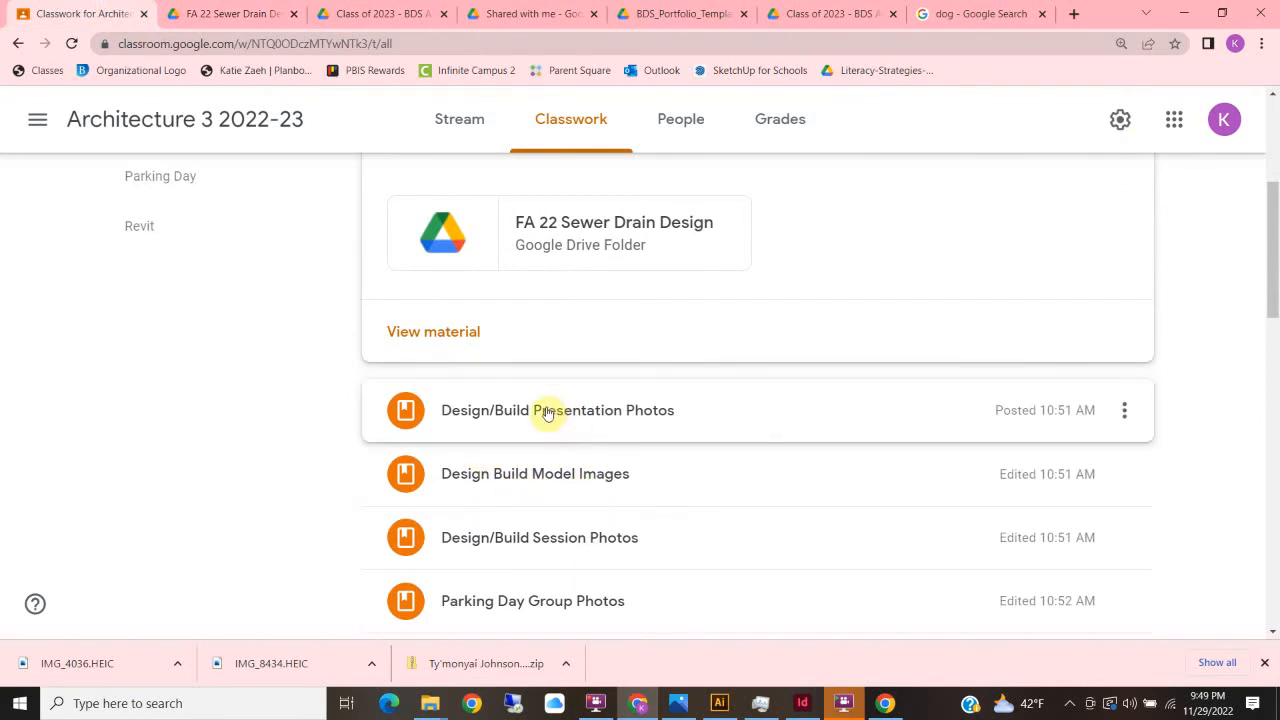
click(549, 486)
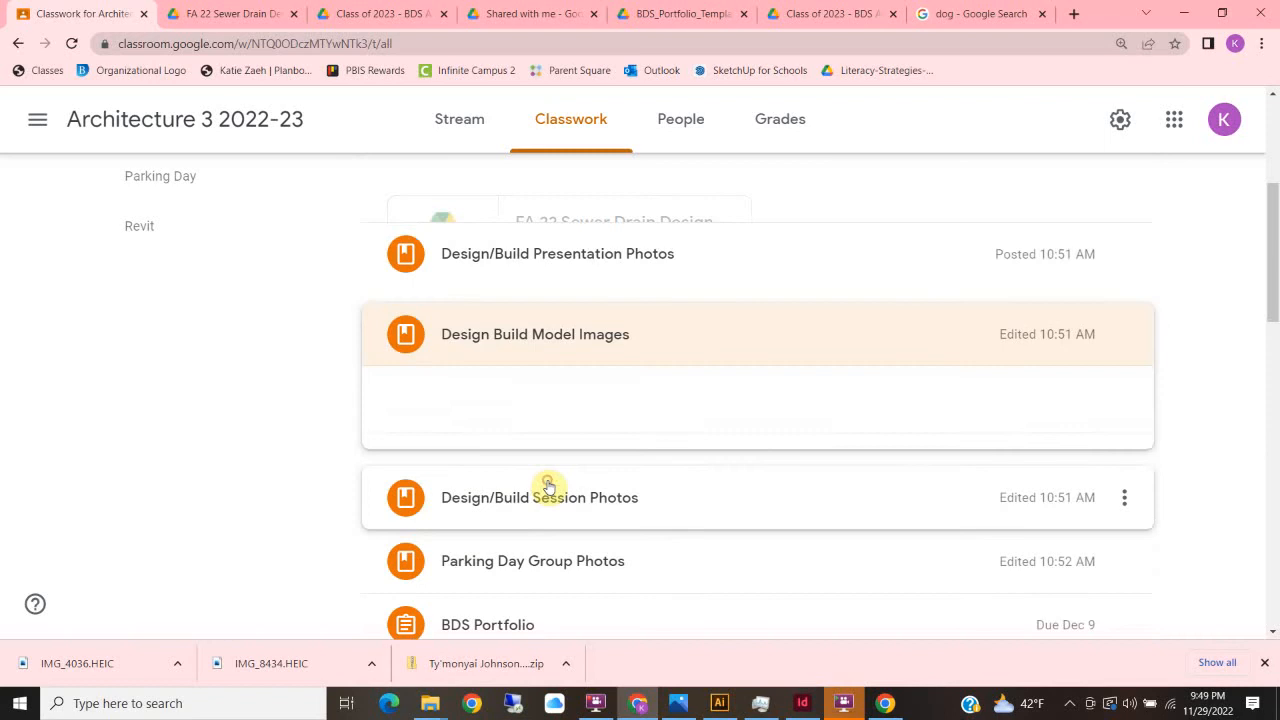
click(550, 393)
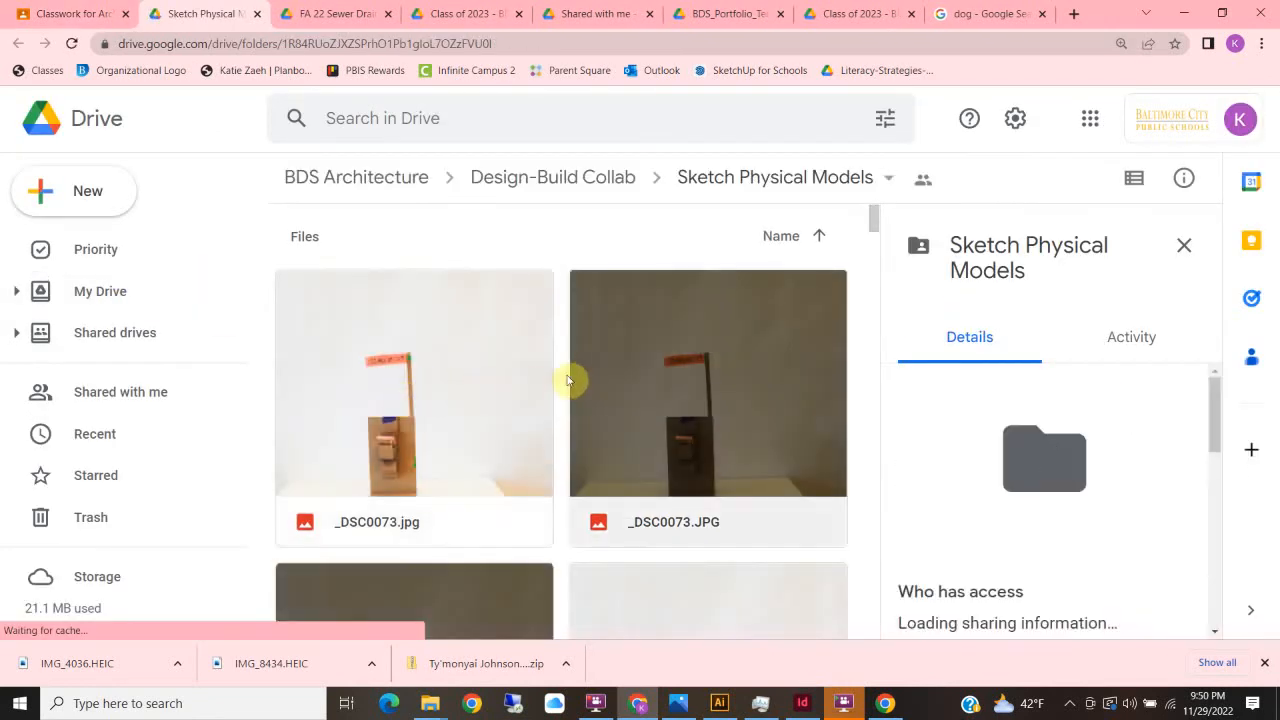
Step: Download the brighter model photo _DSC0075.jpg from the Sketch Physical Models folder
scroll(457, 300, down, 3)
scroll(540, 378, up, 3)
scroll(586, 476, down, 5)
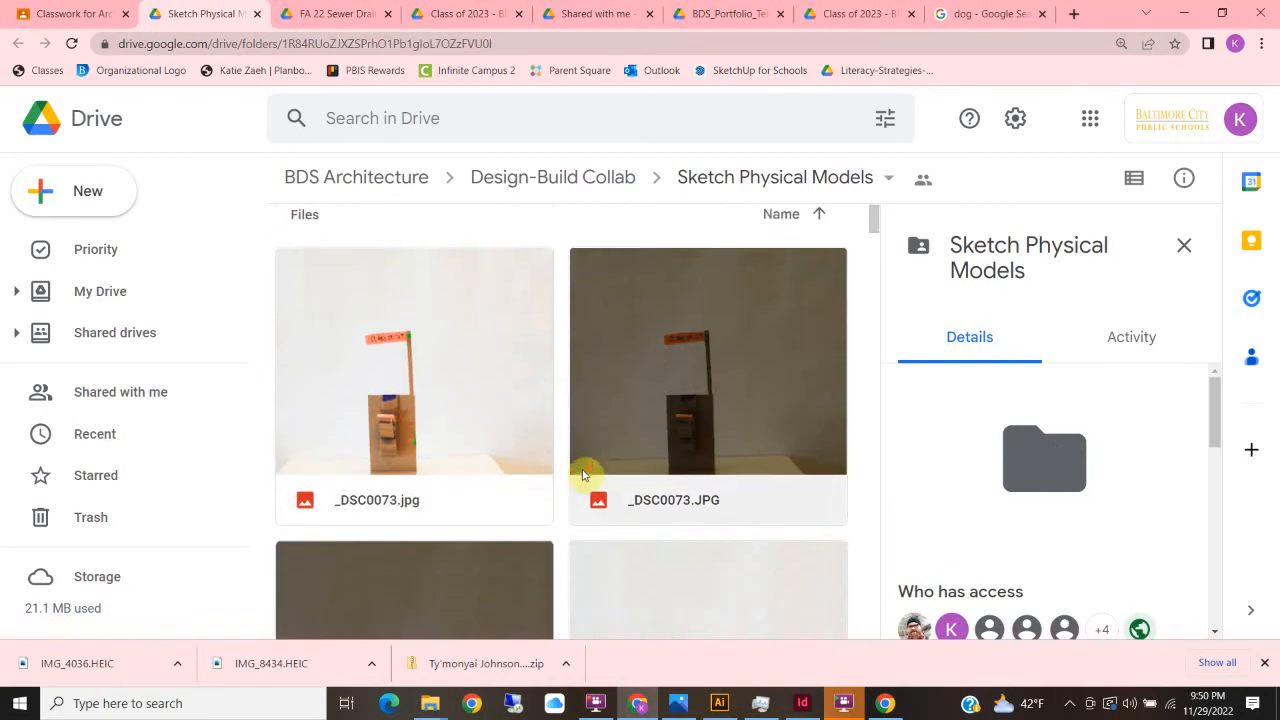
click(432, 490)
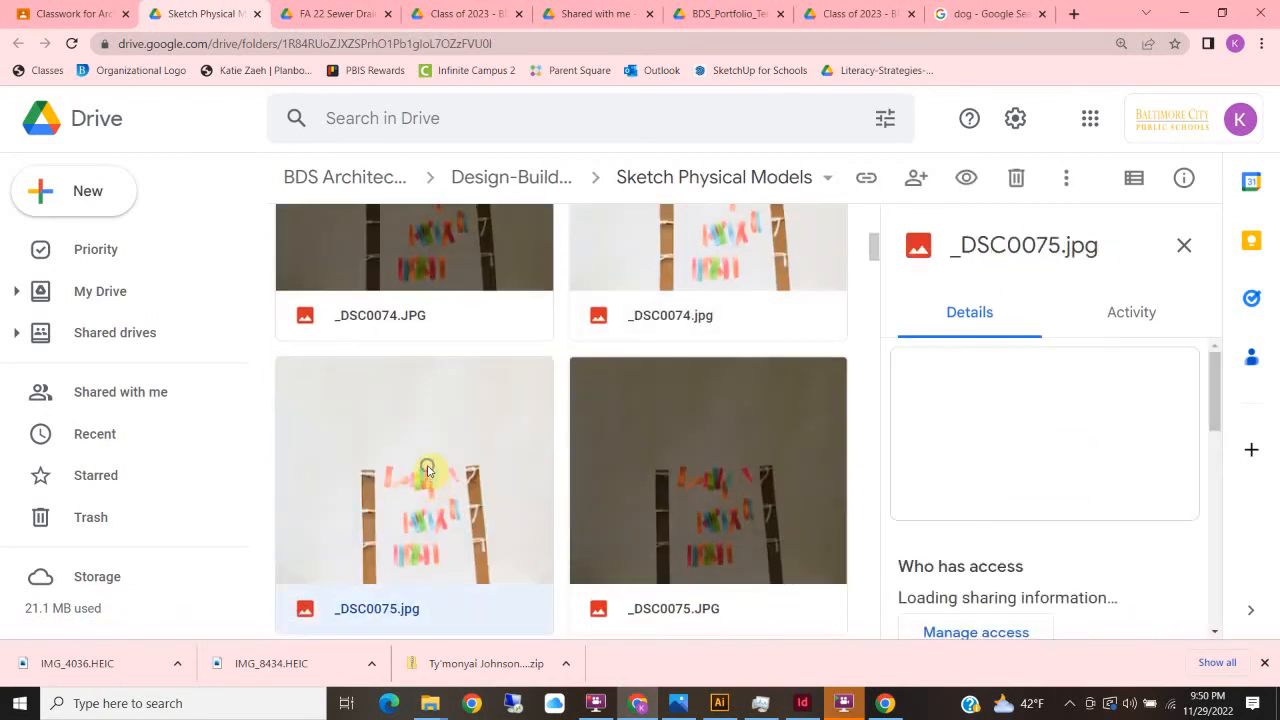
right_click(428, 476)
click(466, 604)
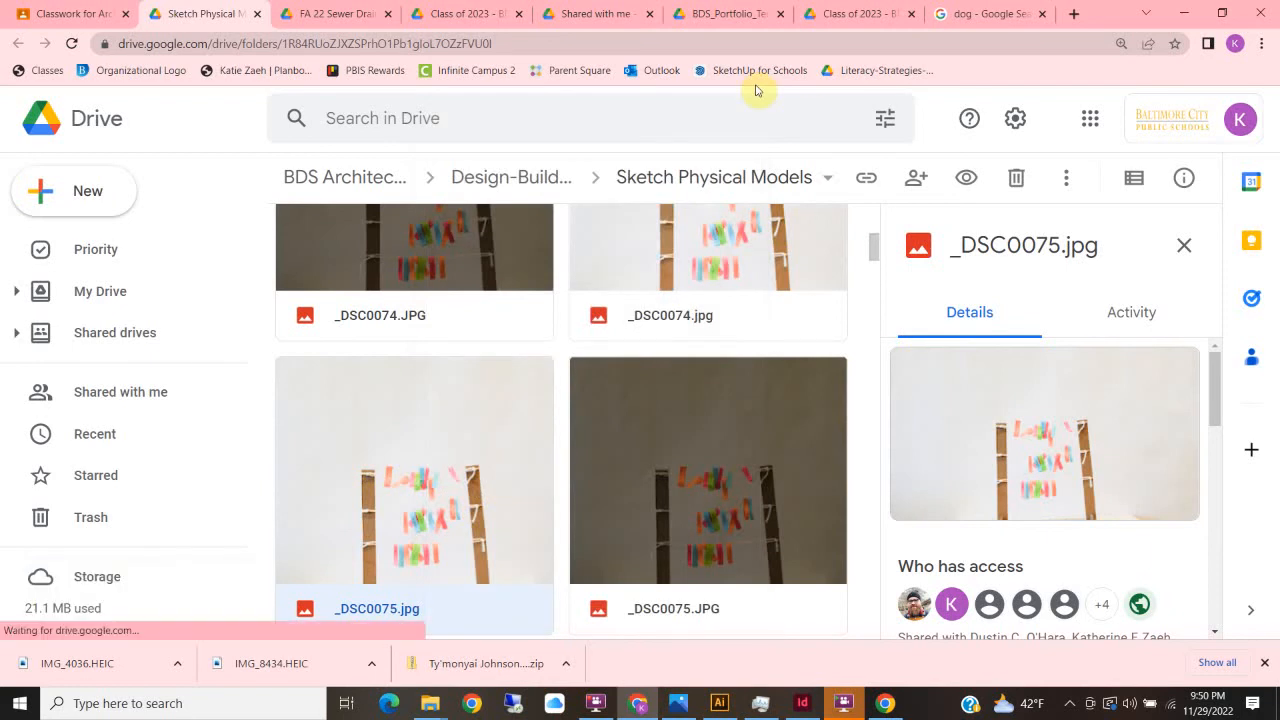
Step: Return to InDesign and place _DSC0075 from the Downloads folder into the second-row frame above the empty lower frame on page 8
click(1180, 14)
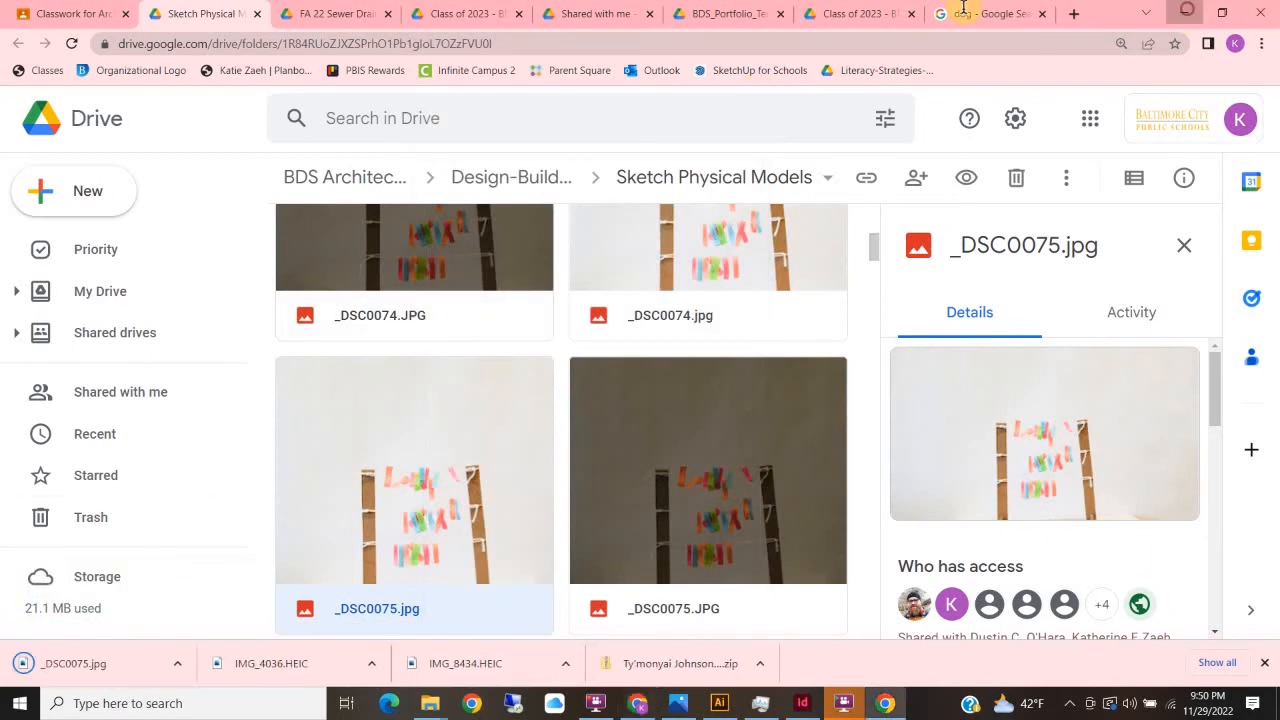
click(972, 22)
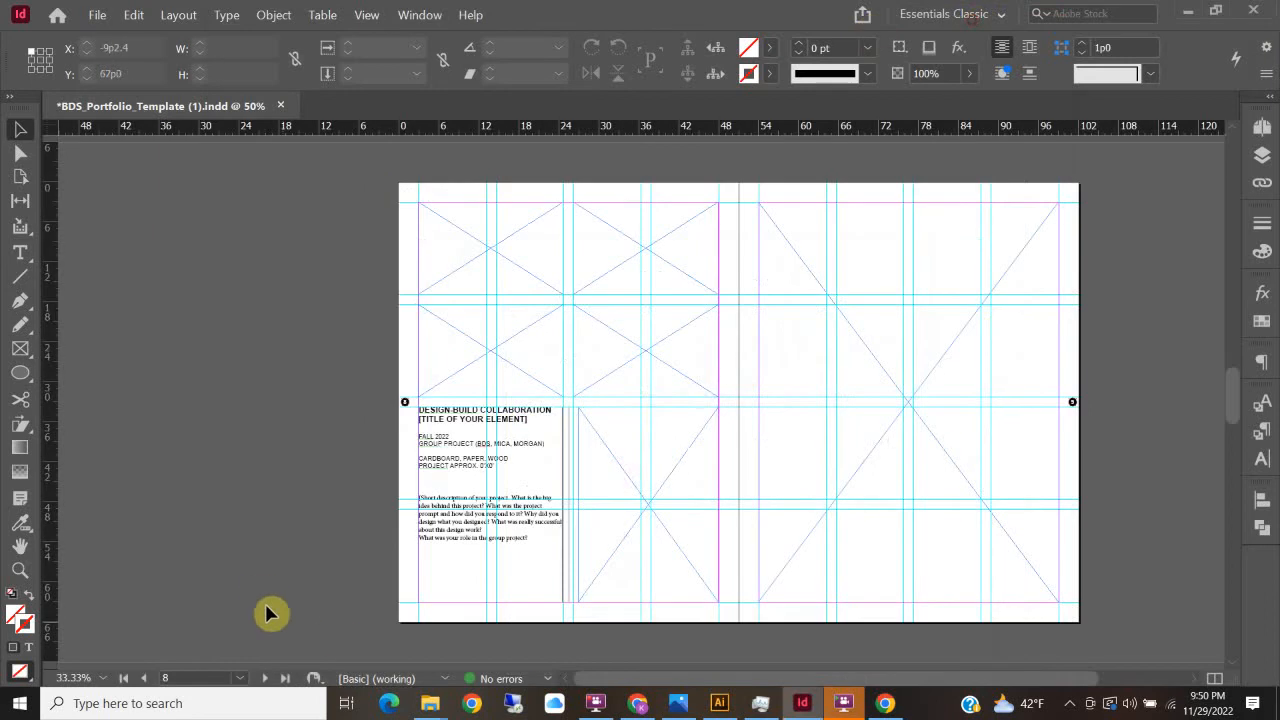
mouse_move(430, 703)
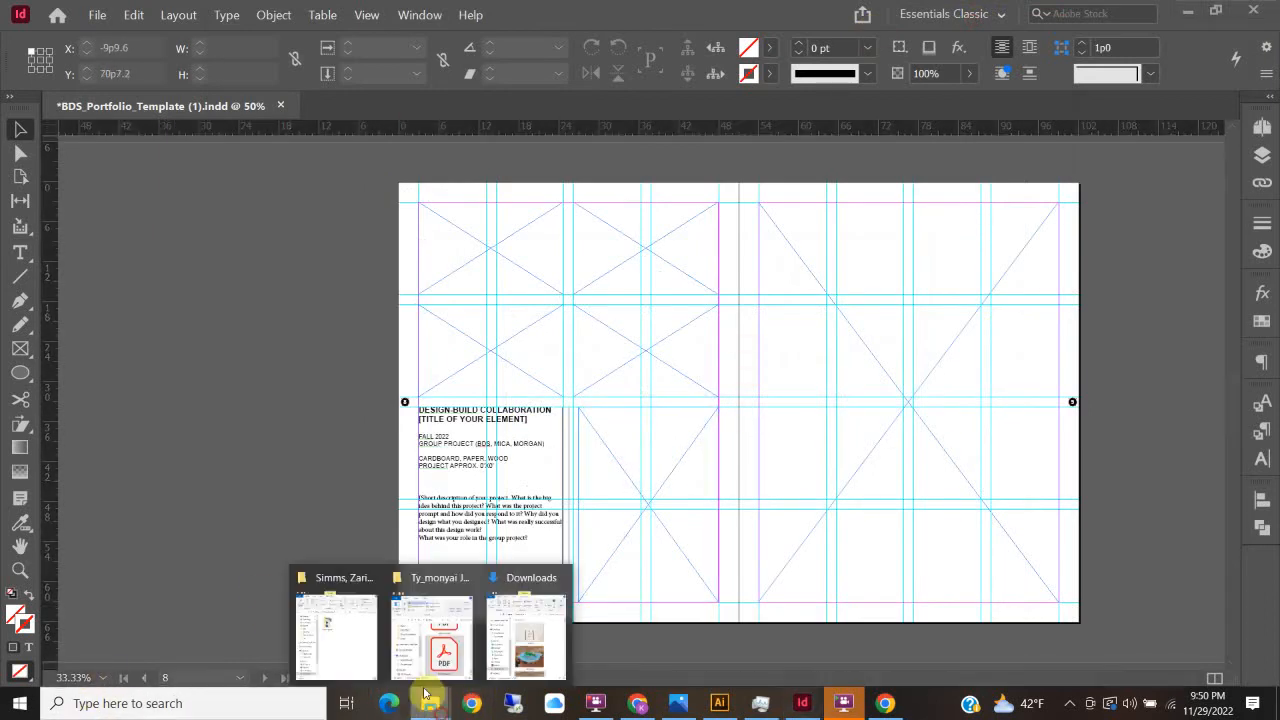
mouse_move(495, 648)
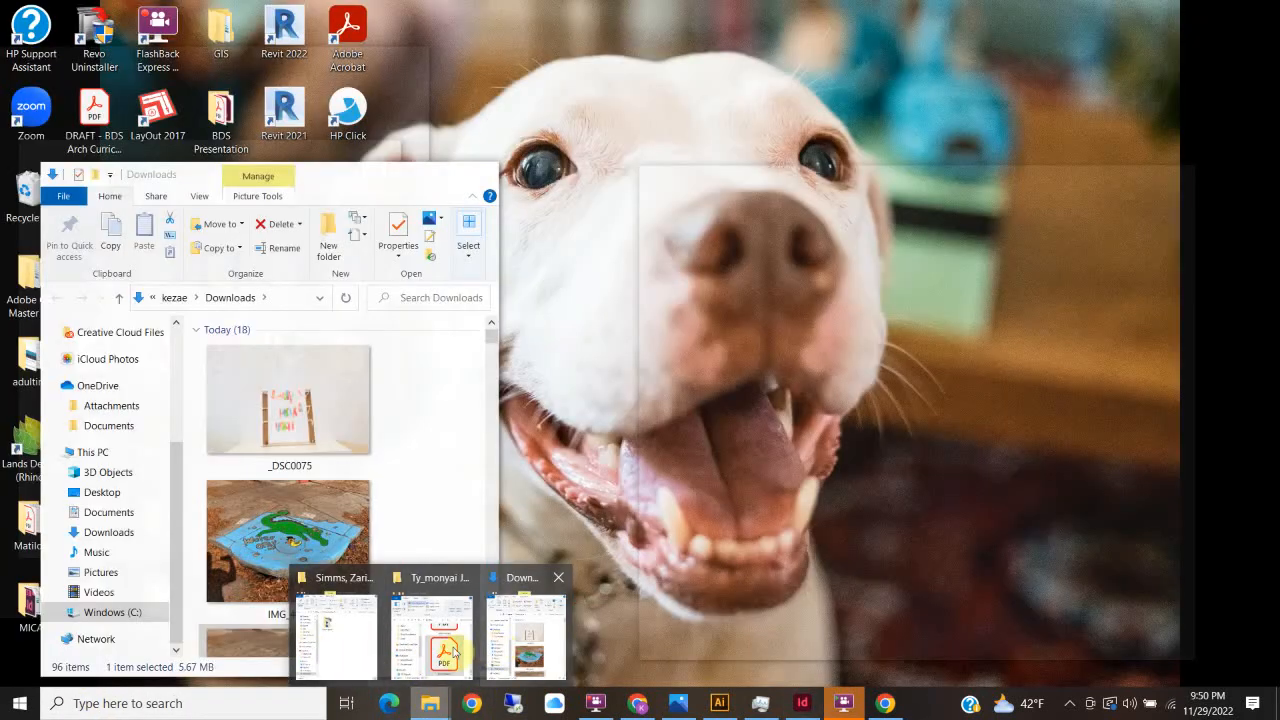
mouse_move(455, 651)
click(527, 640)
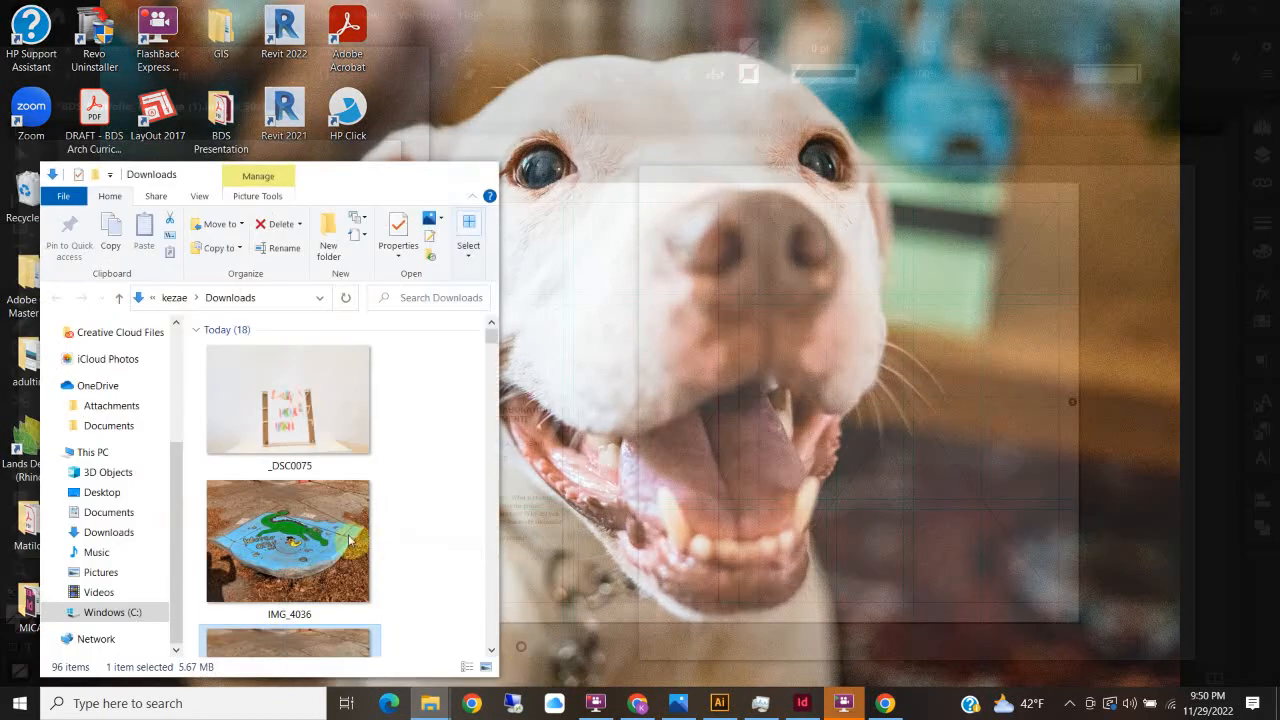
drag(382, 372, 635, 342)
click(666, 180)
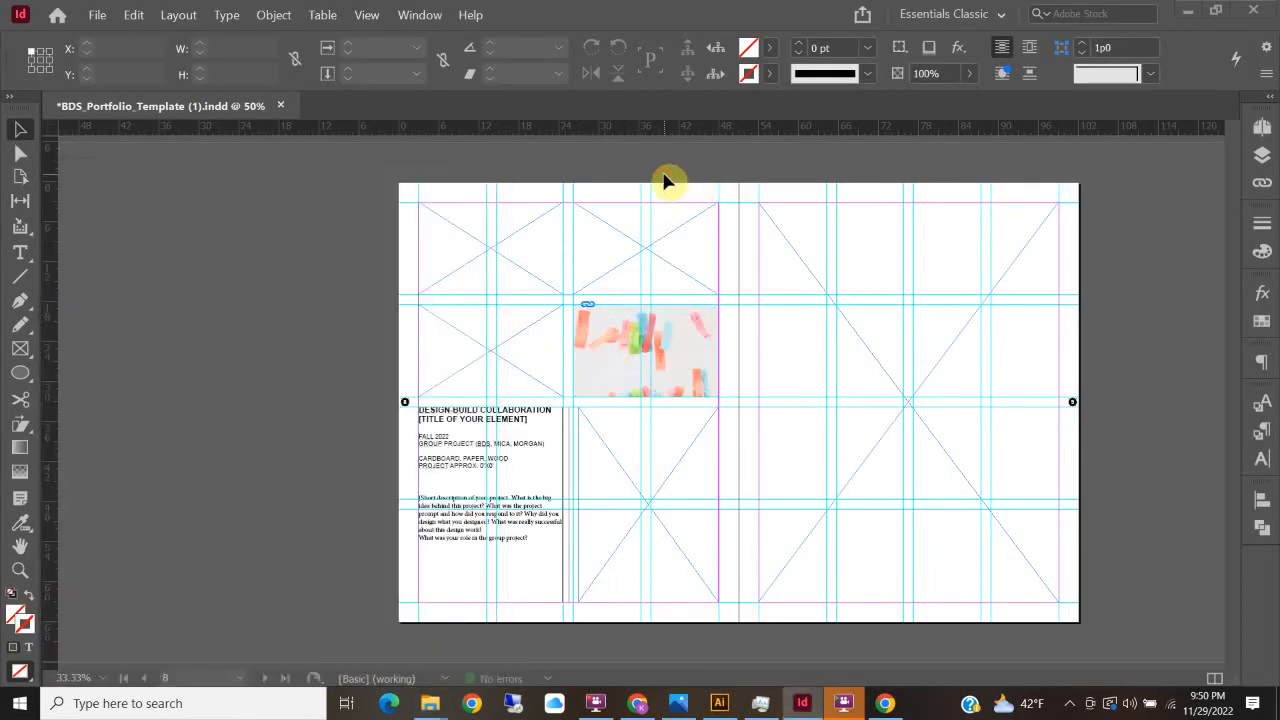
Step: Fit the model photo on page 8 within its frame using Fit Content Proportionally
right_click(618, 346)
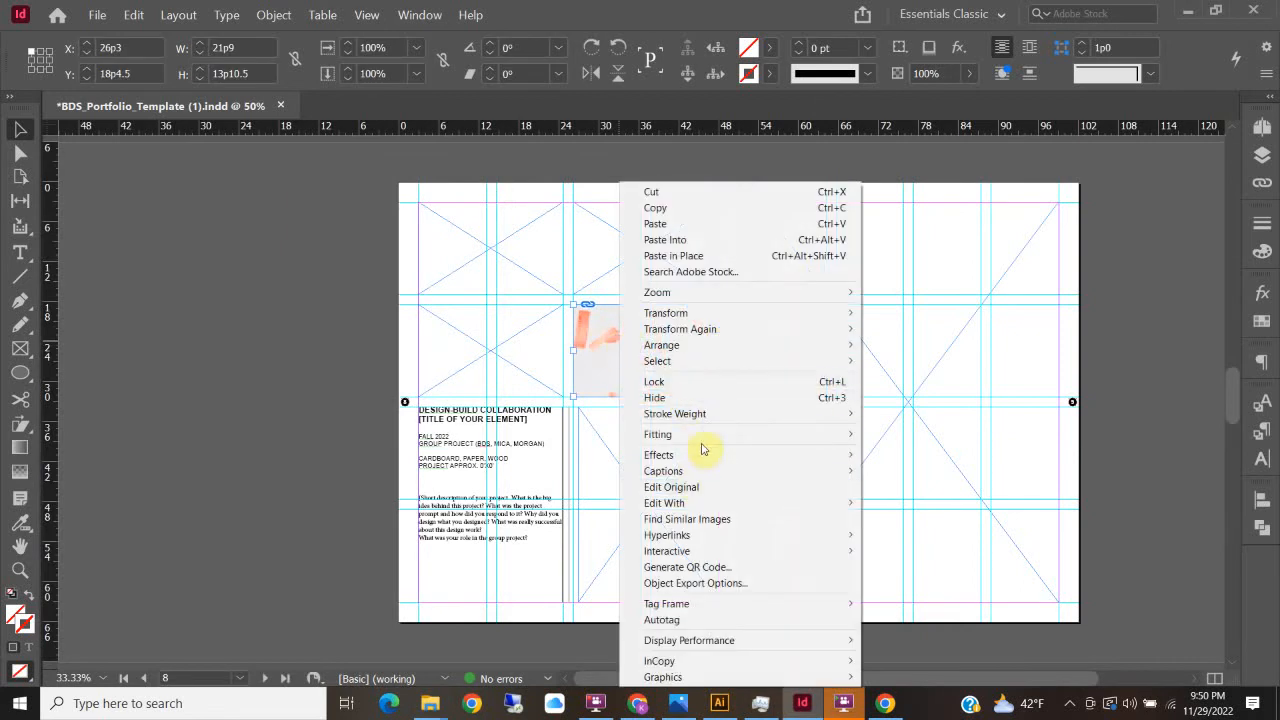
click(914, 444)
click(314, 360)
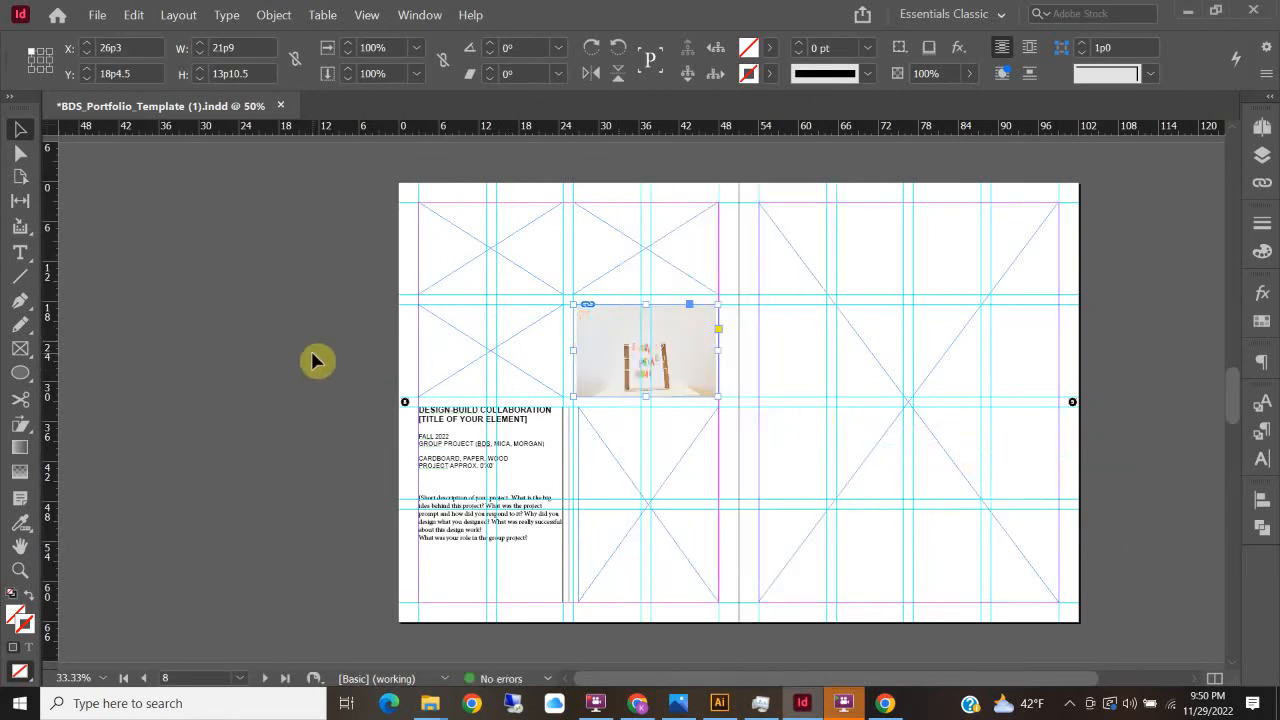
Step: Enlarge the model photo inside its frame to about 28.4% scale and shift it so the model sits centred
click(647, 353)
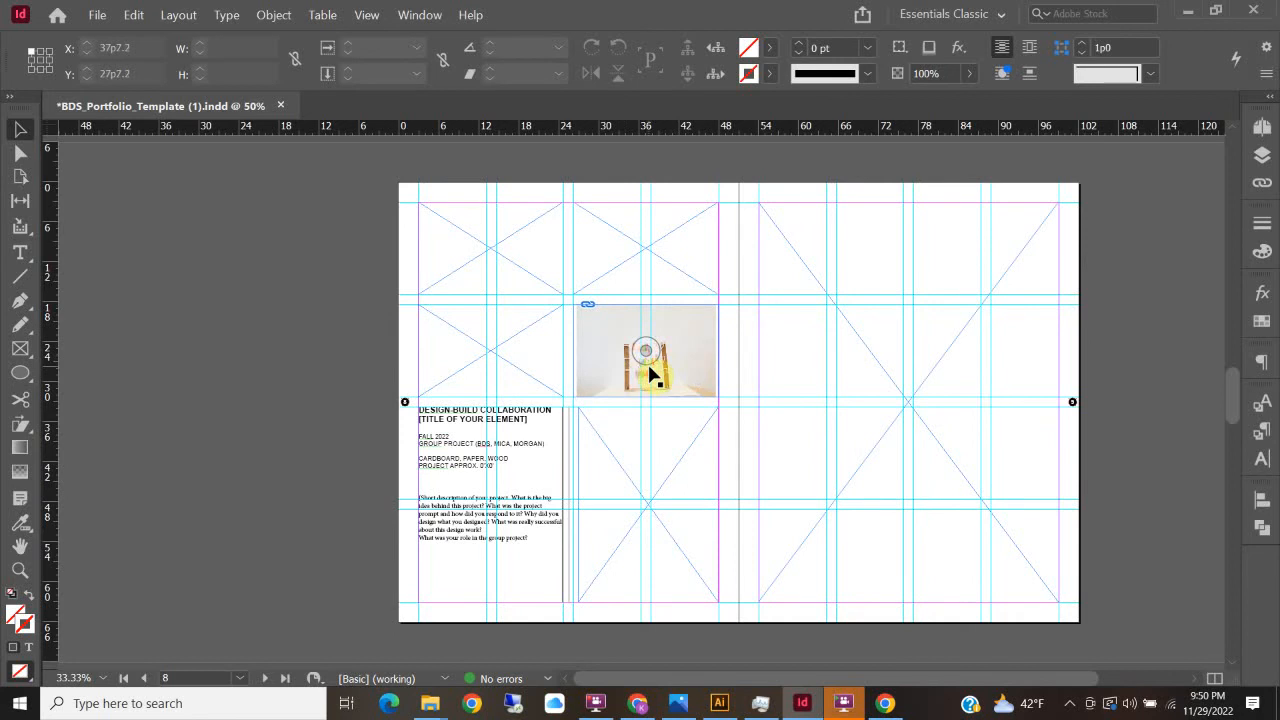
key(ctrl+equal)
click(652, 322)
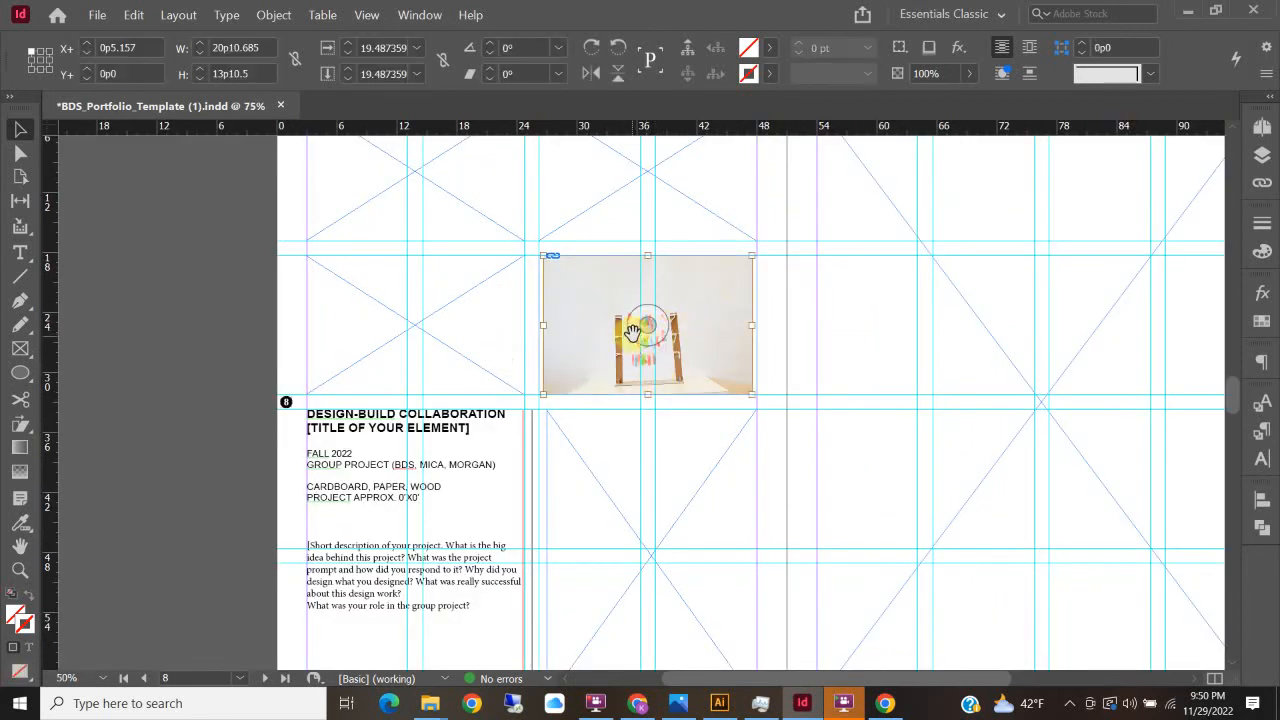
drag(541, 256, 505, 229)
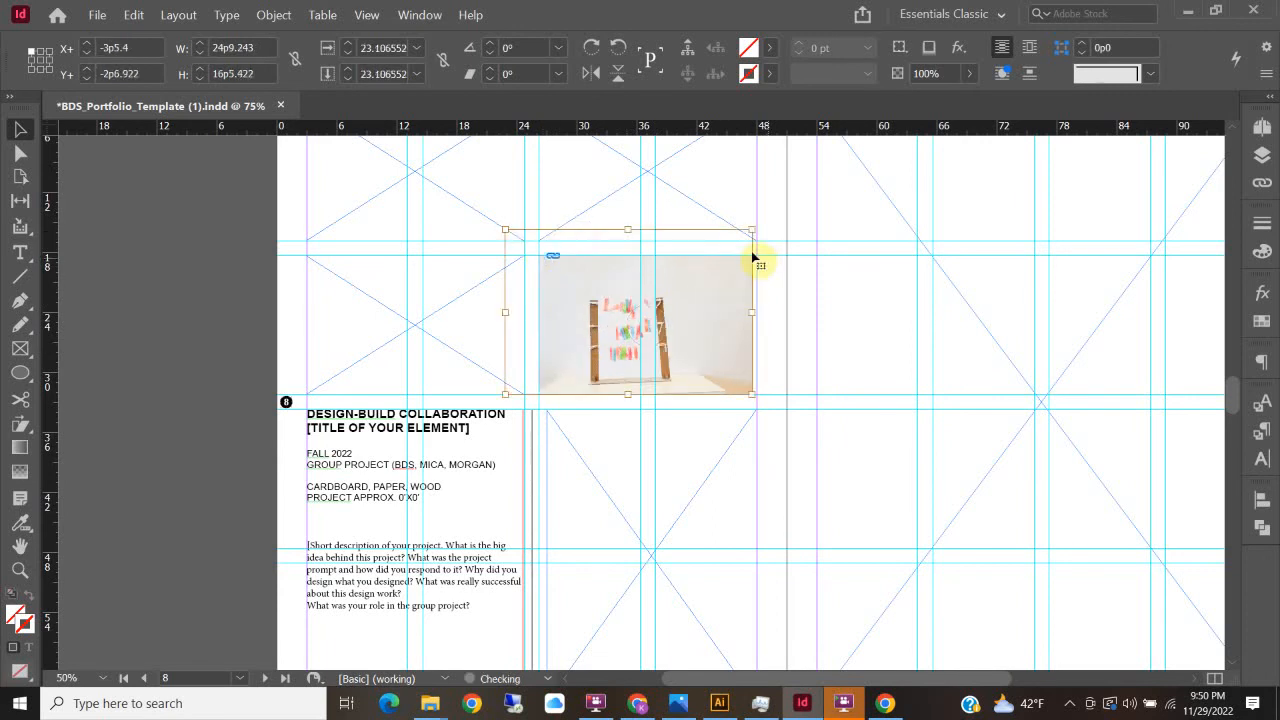
drag(752, 228, 809, 192)
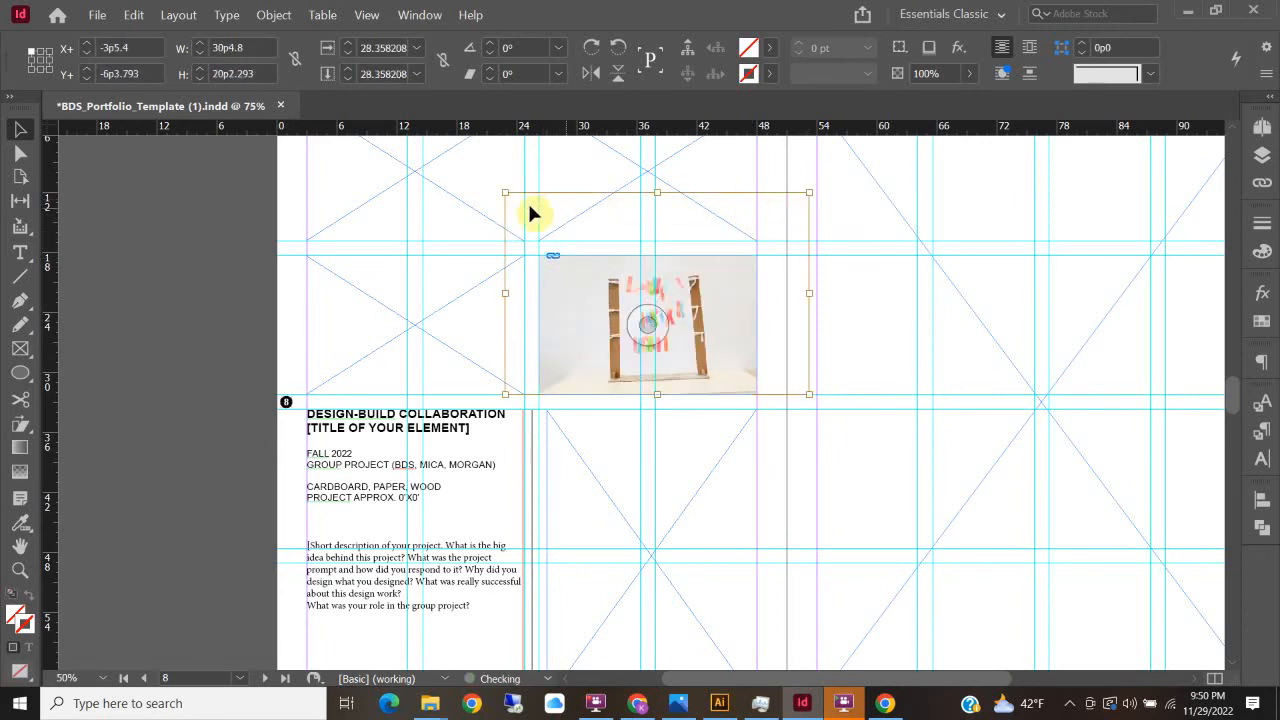
mouse_move(664, 291)
mouse_down()
mouse_move(648, 304)
mouse_move(685, 296)
mouse_up()
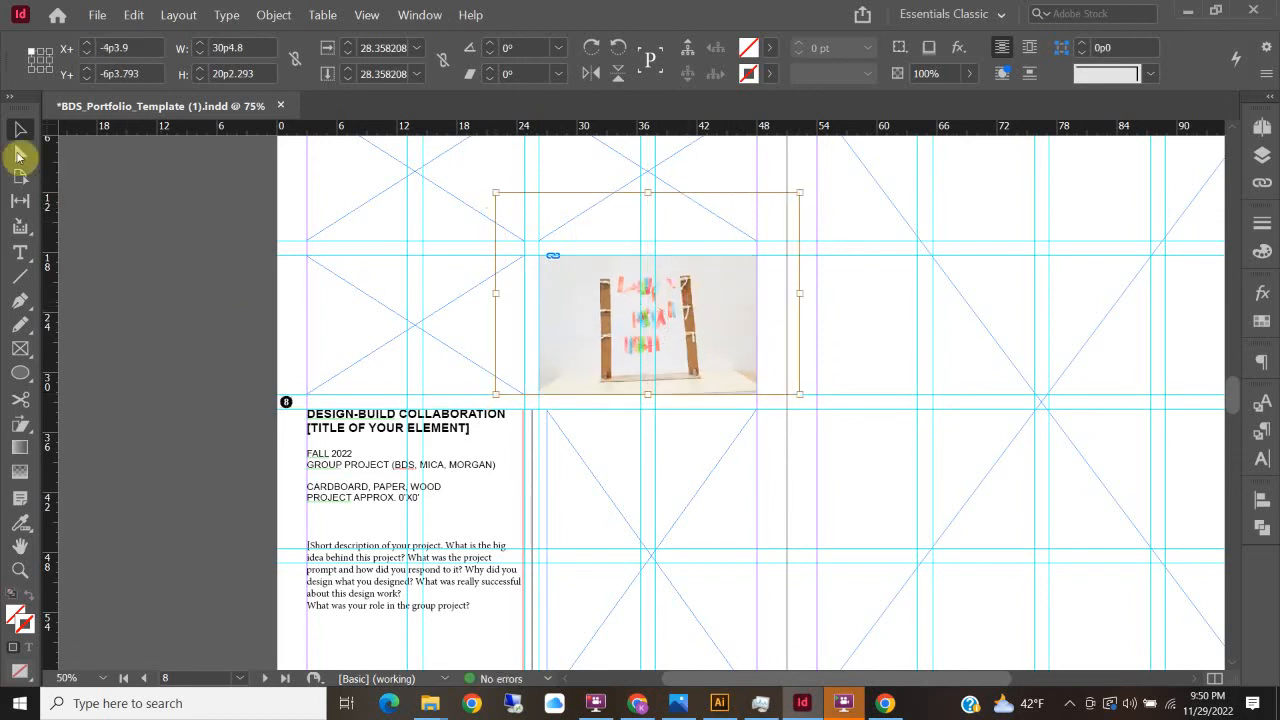
click(160, 204)
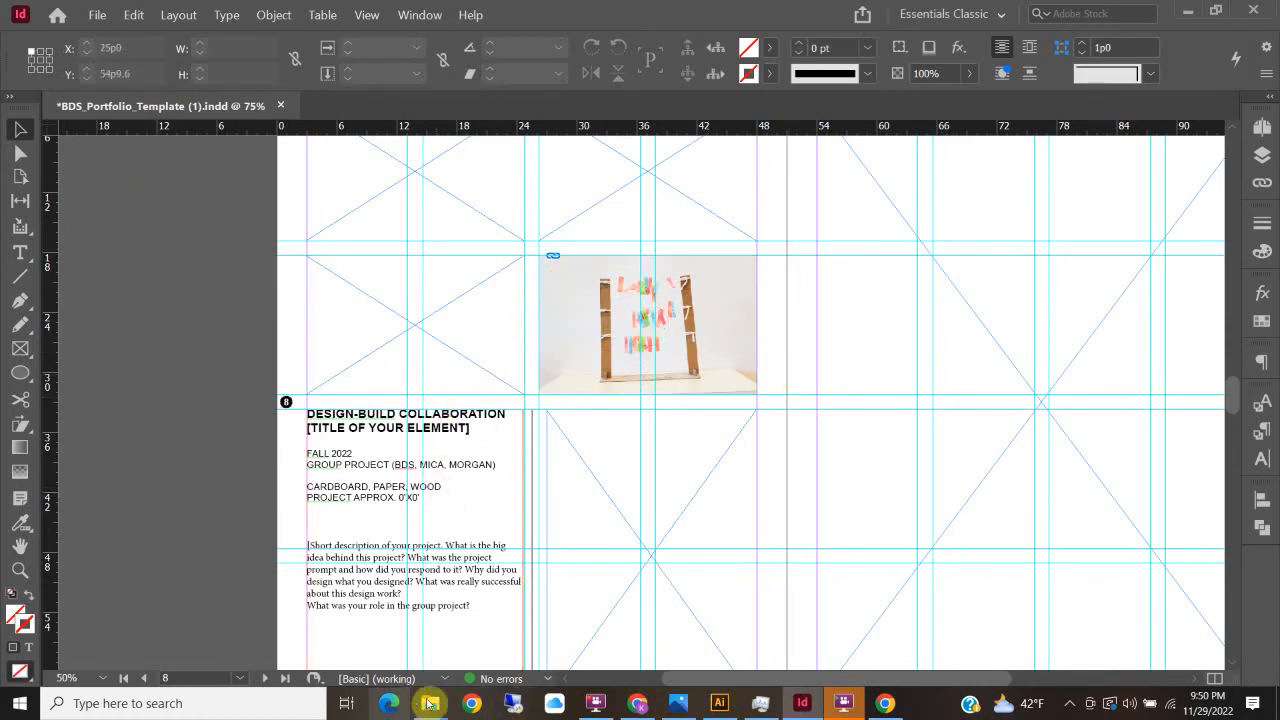
scroll(460, 281, up, 1)
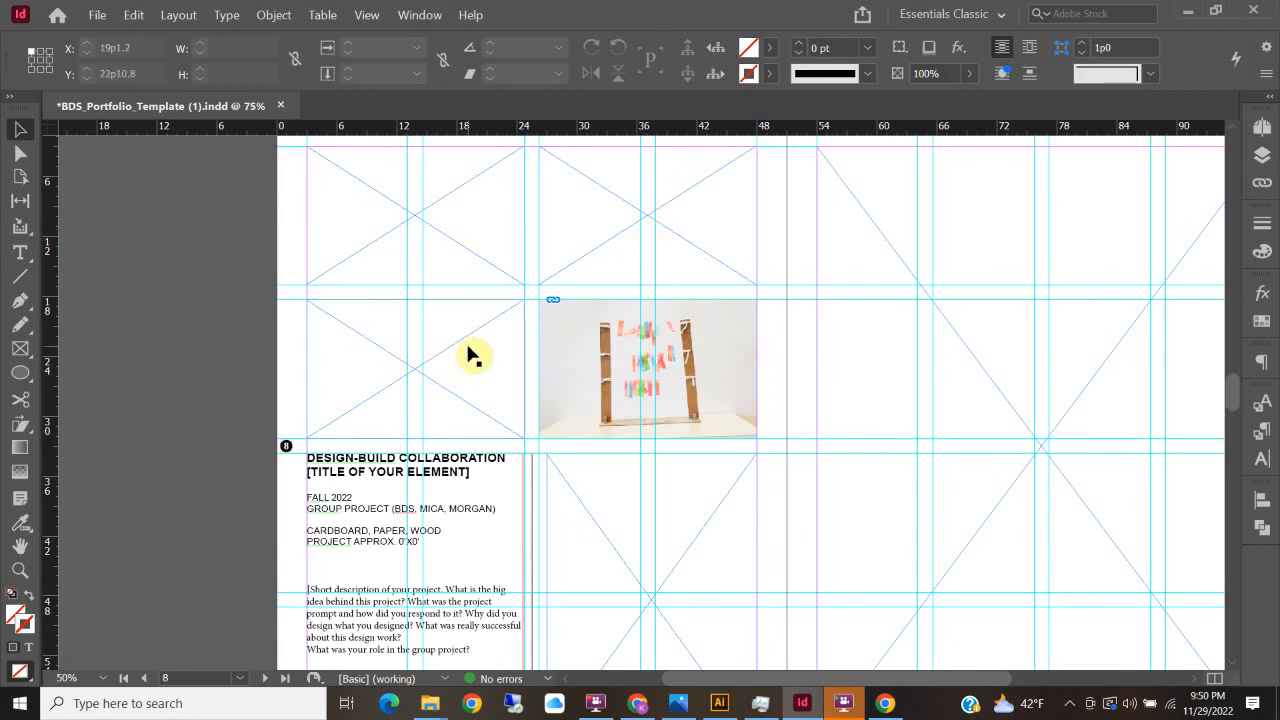
scroll(465, 352, down, 4)
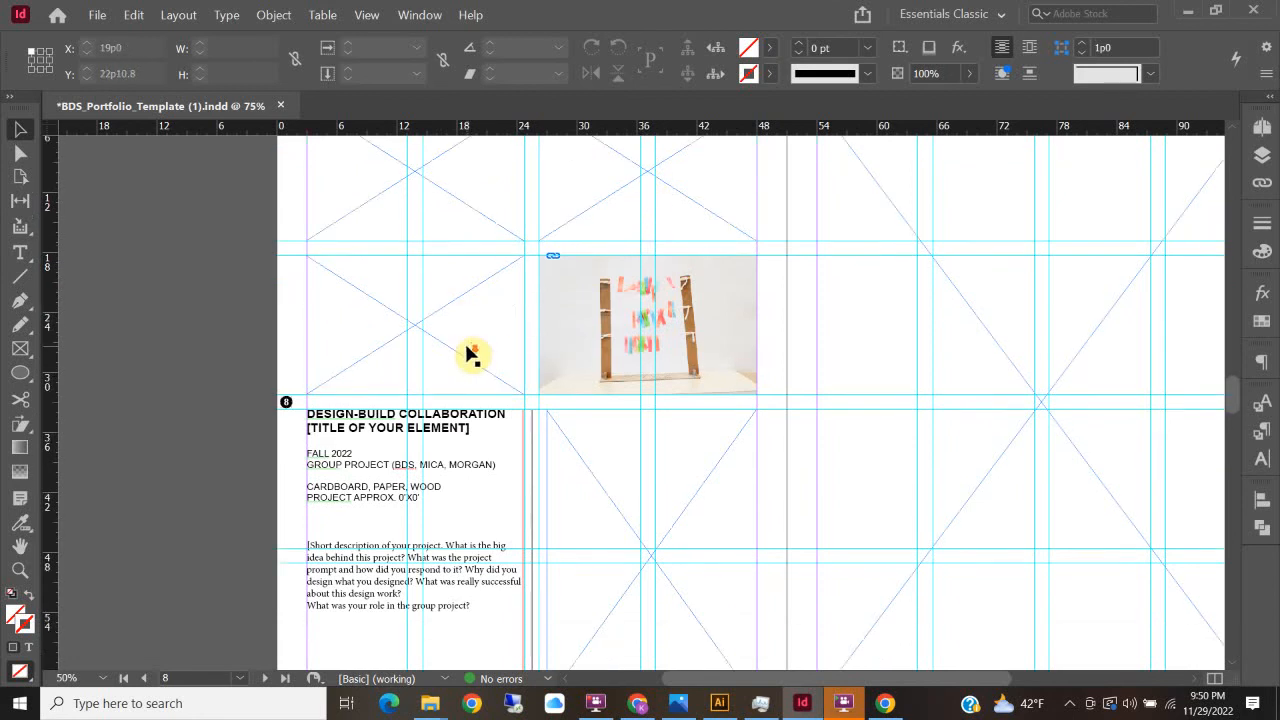
scroll(700, 455, up, 3)
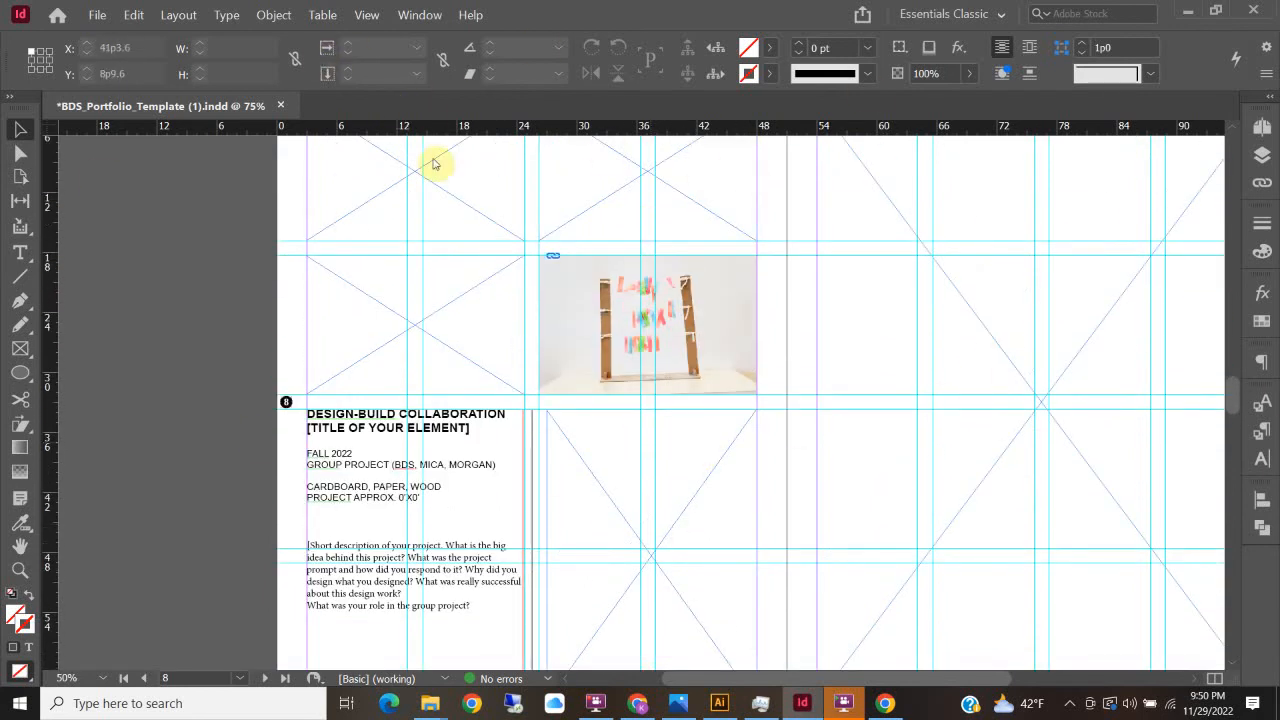
Step: Switch to Chrome and look through the Sketch Physical Models folder in Drive for more model photos
mouse_move(437, 691)
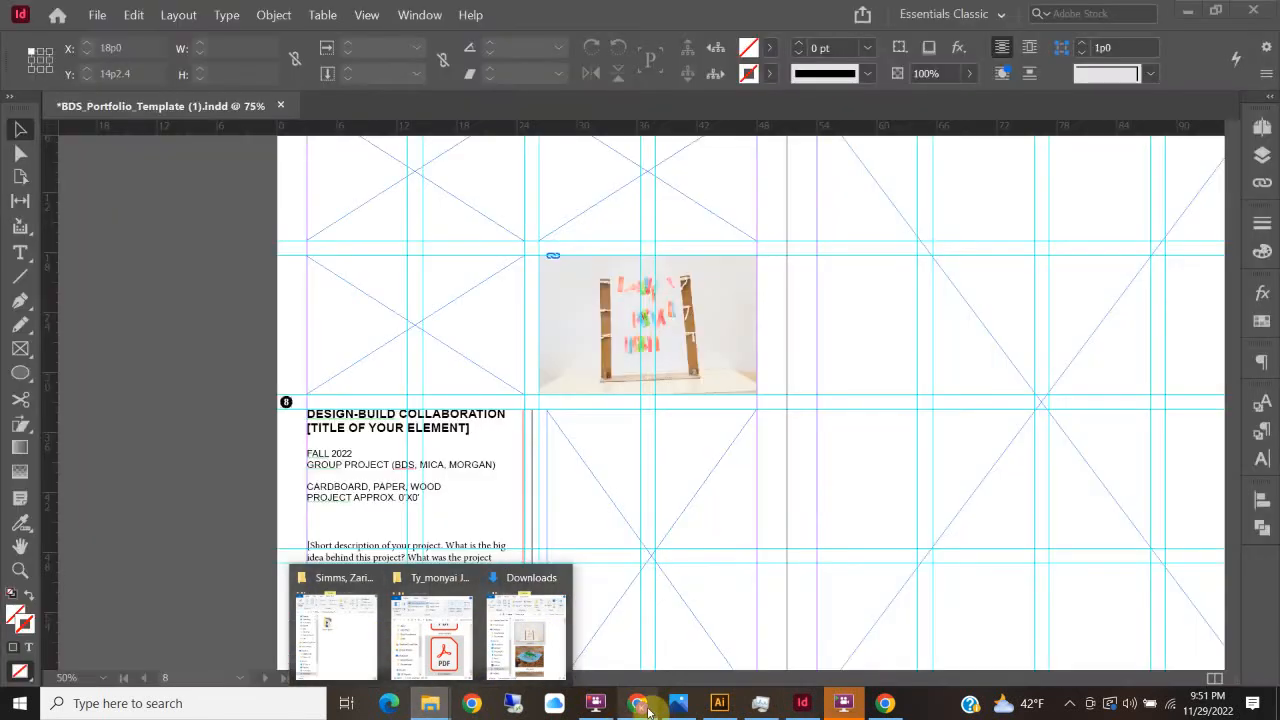
click(645, 706)
scroll(520, 630, down, 8)
scroll(527, 615, down, 5)
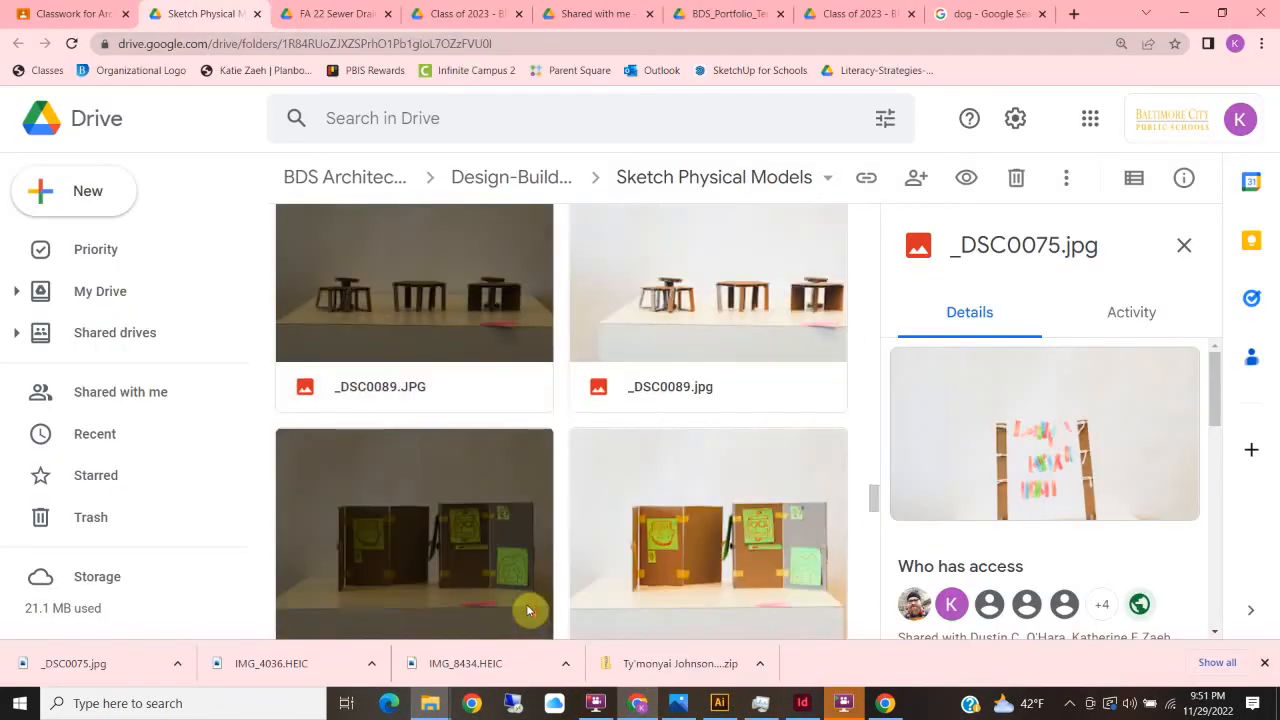
scroll(529, 610, down, 10)
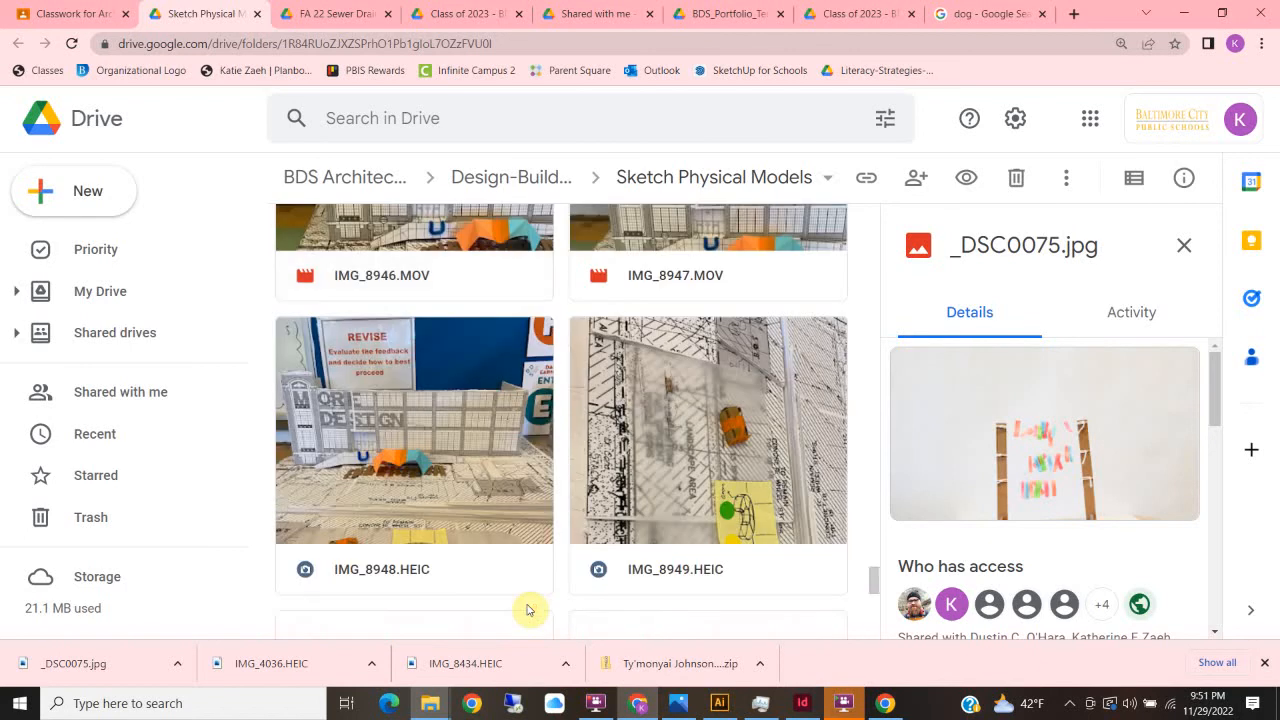
scroll(529, 610, down, 8)
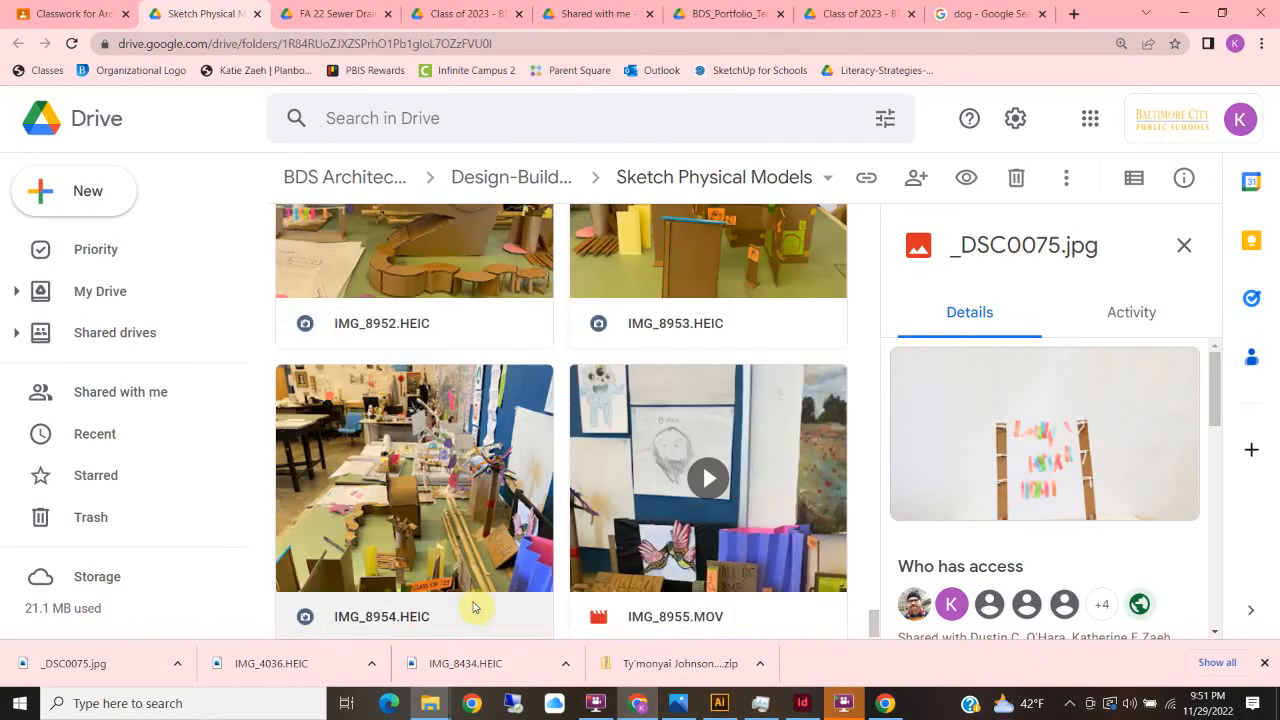
scroll(790, 325, up, 10)
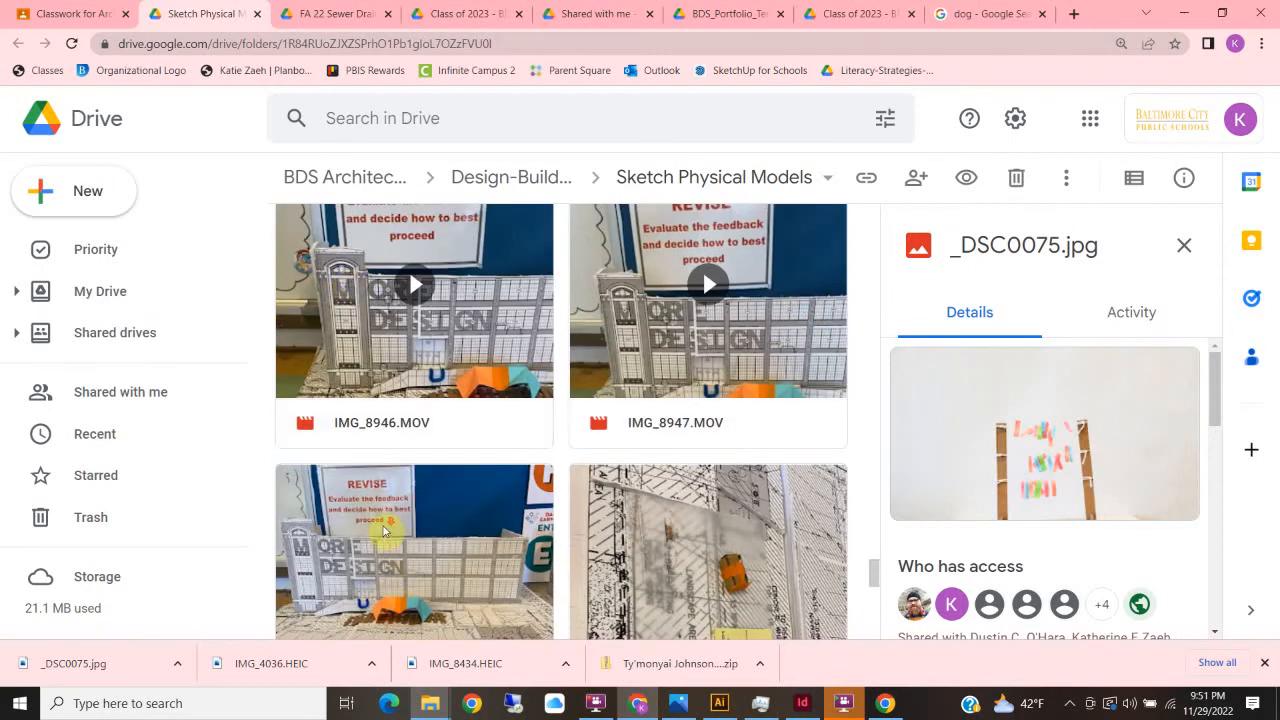
scroll(388, 530, down, 2)
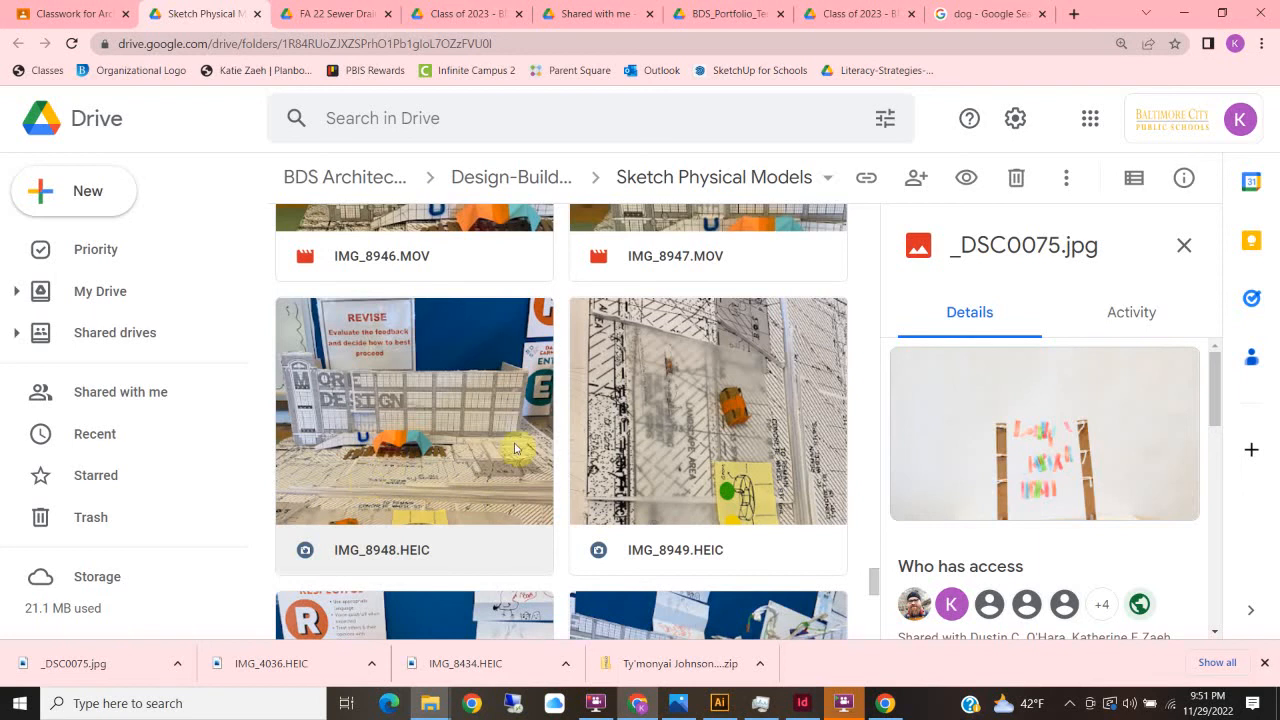
scroll(505, 424, up, 5)
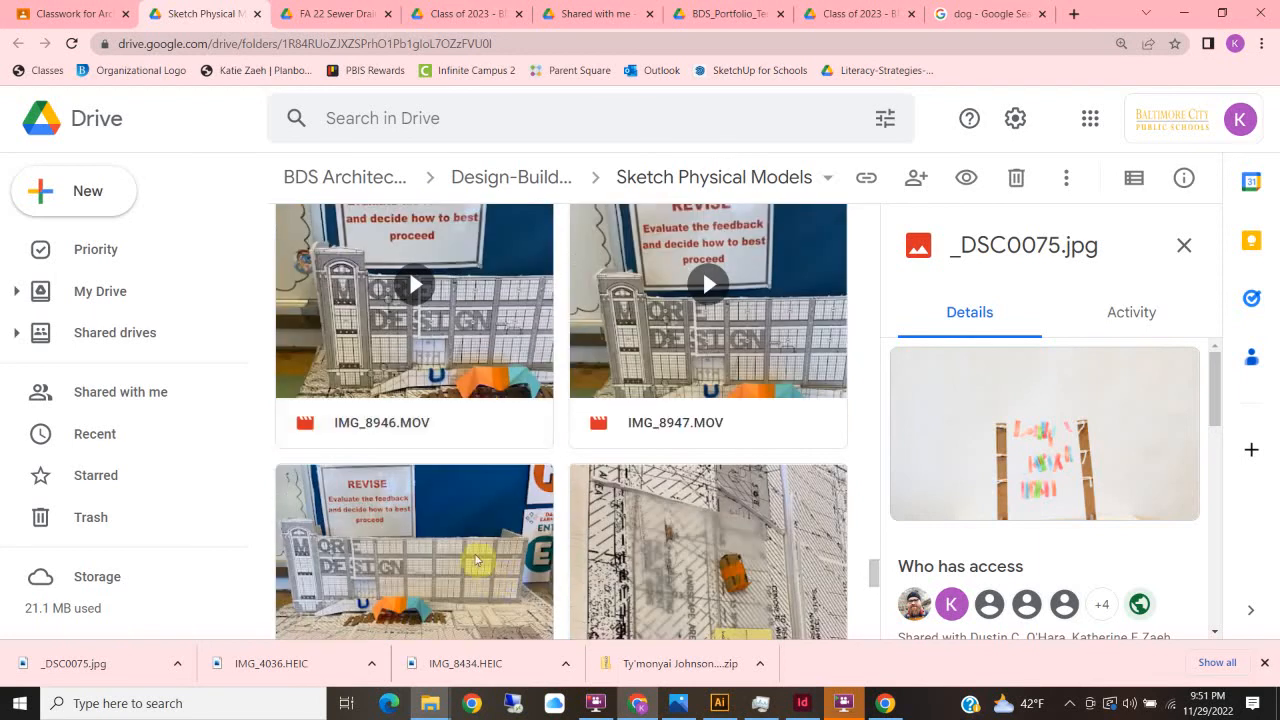
scroll(476, 519, up, 3)
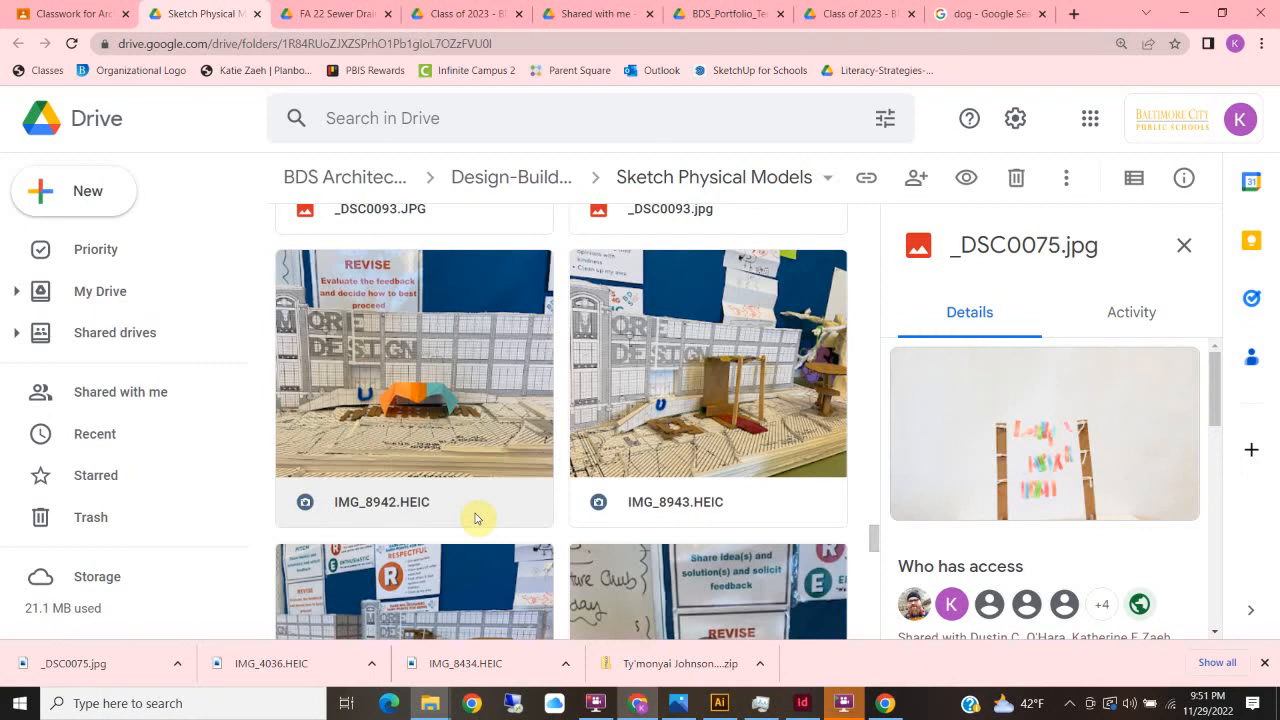
click(1184, 13)
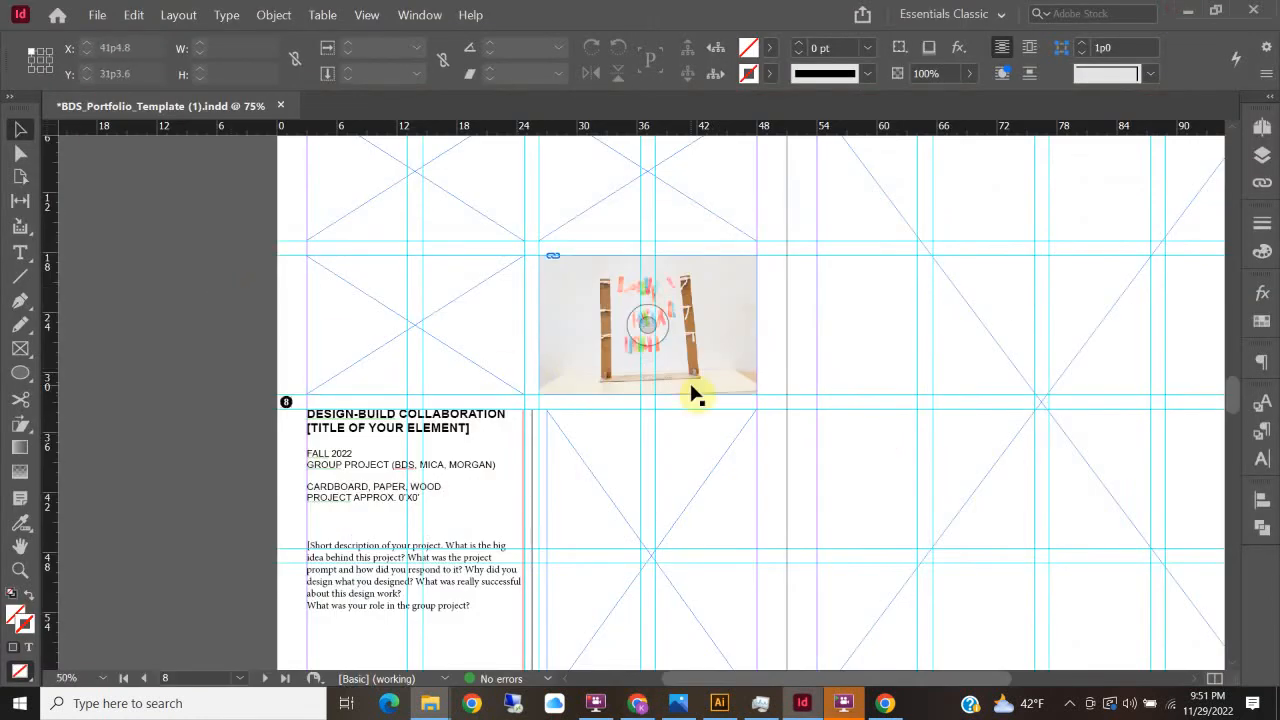
Step: Try to delete the Design-Build Collaboration spread on pages 8-9 in InDesign, and undo the deletion
scroll(680, 396, down, 3)
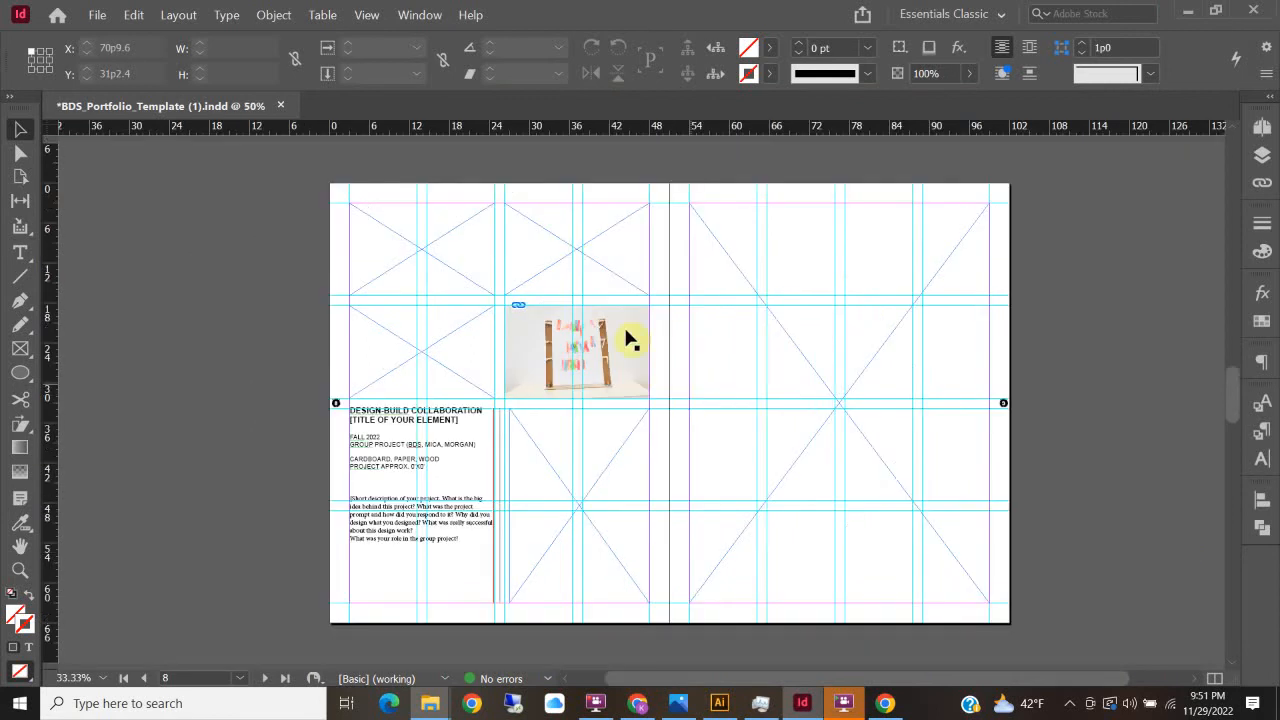
scroll(473, 209, down, 6)
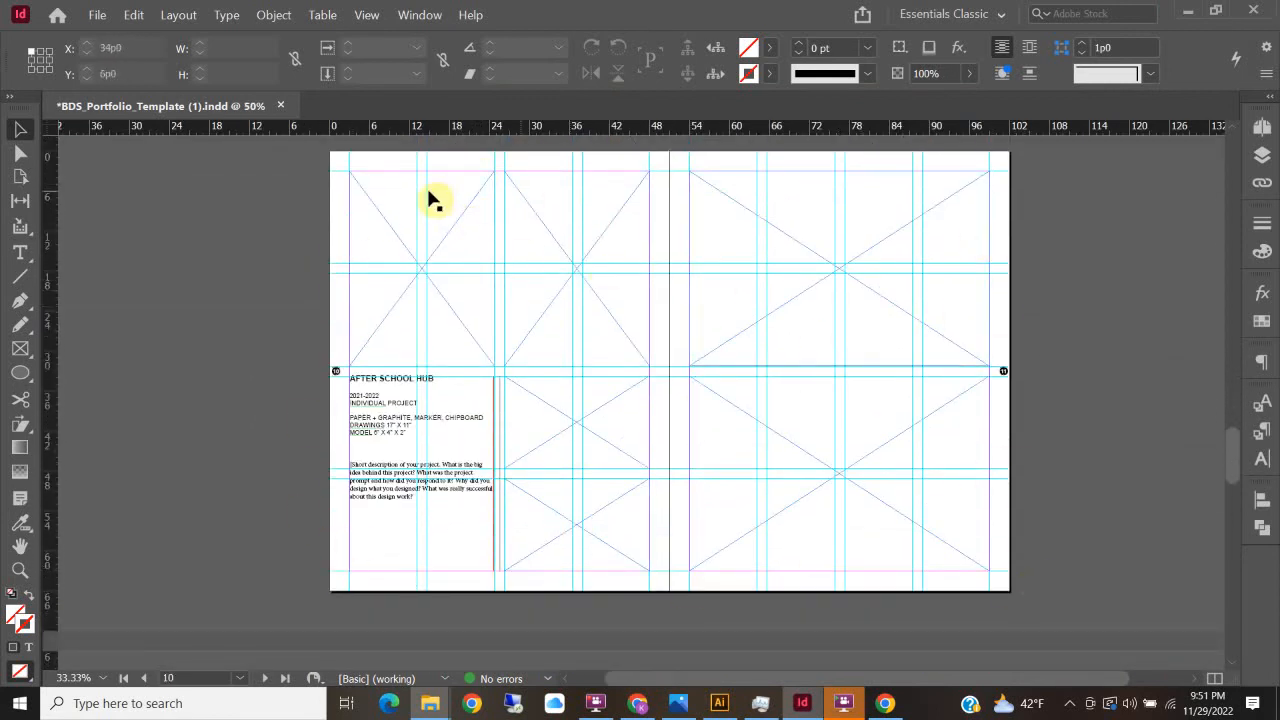
click(1262, 152)
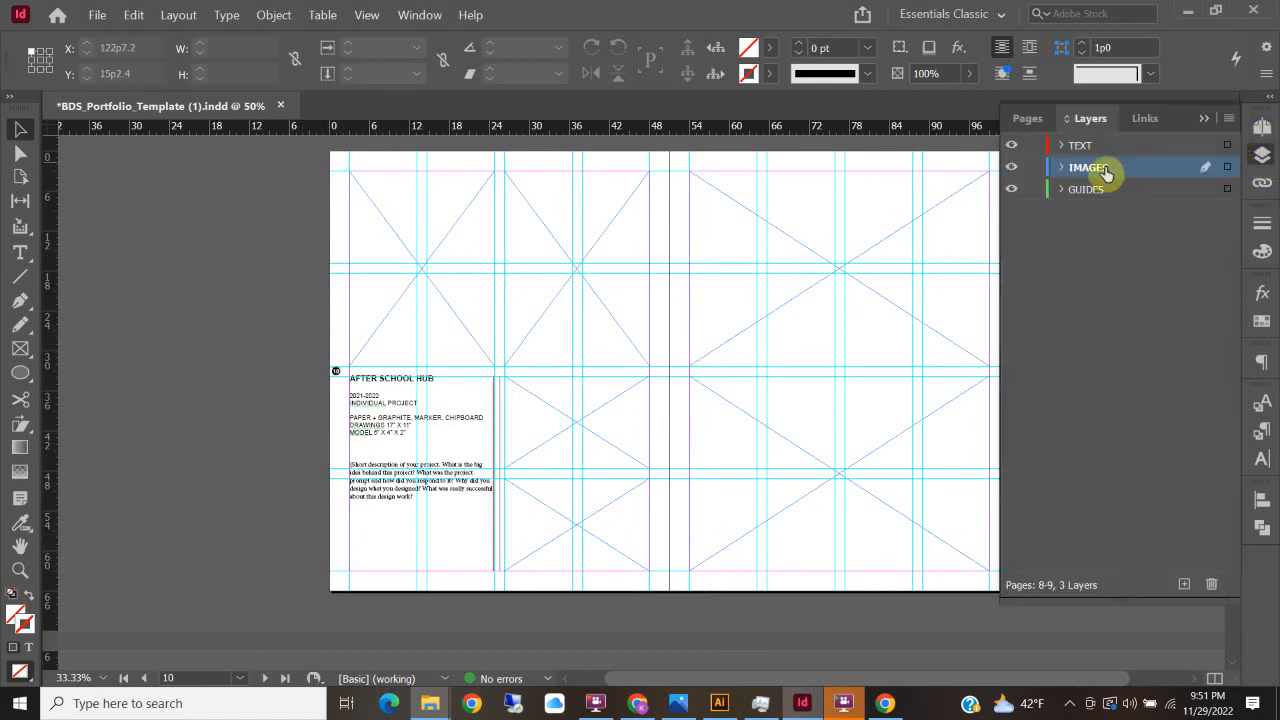
click(1025, 119)
right_click(1085, 512)
click(1060, 316)
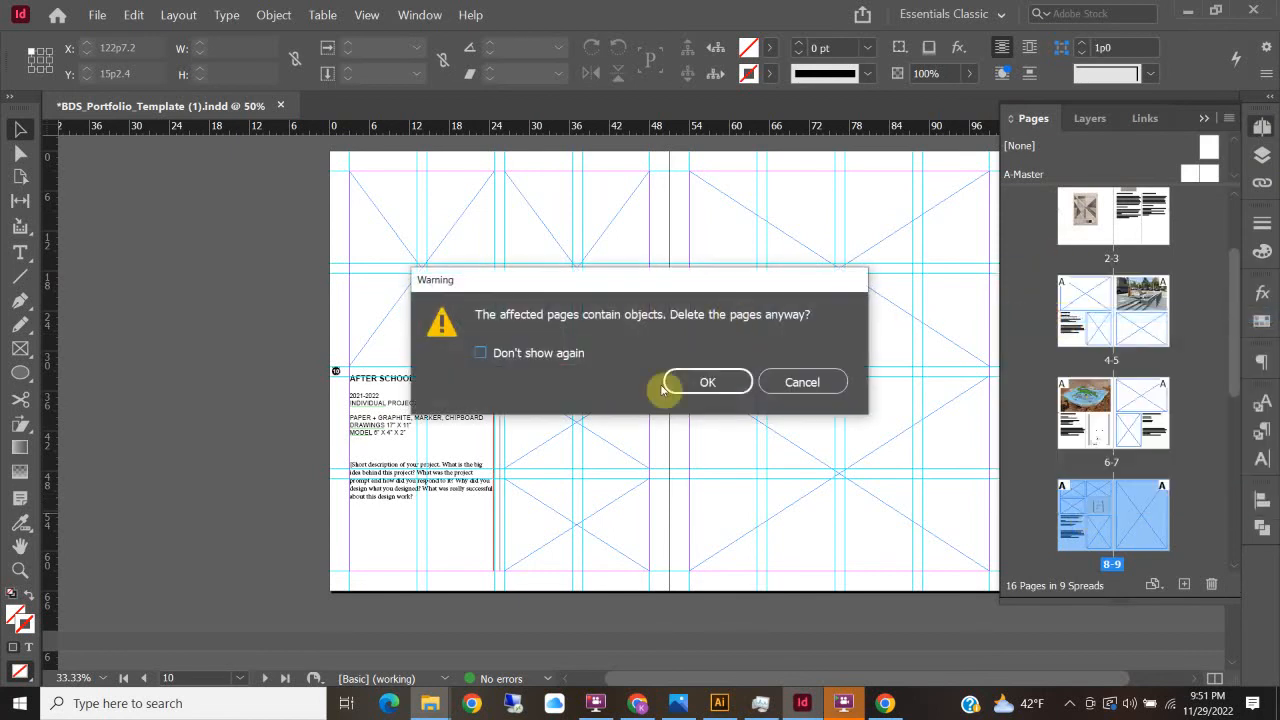
click(709, 384)
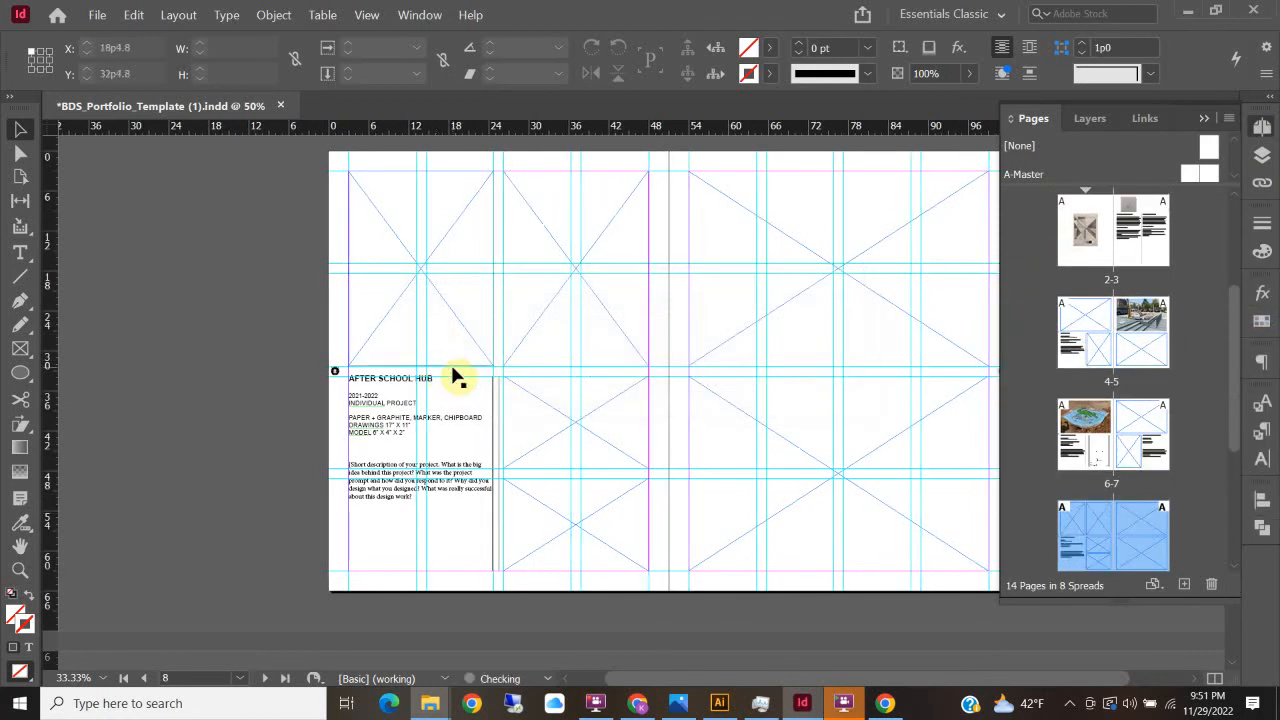
key(ctrl+z)
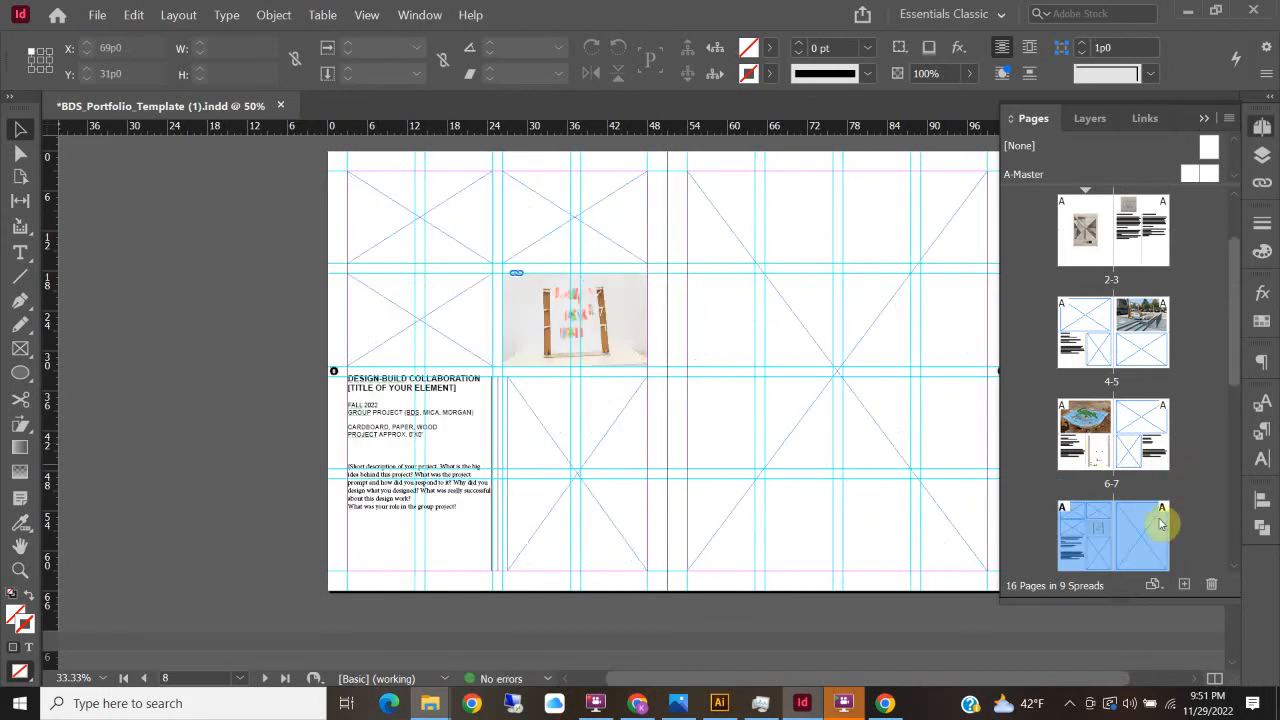
Step: Delete the After School Hub spread on pages 10-11, including its objects
scroll(1090, 495, down, 5)
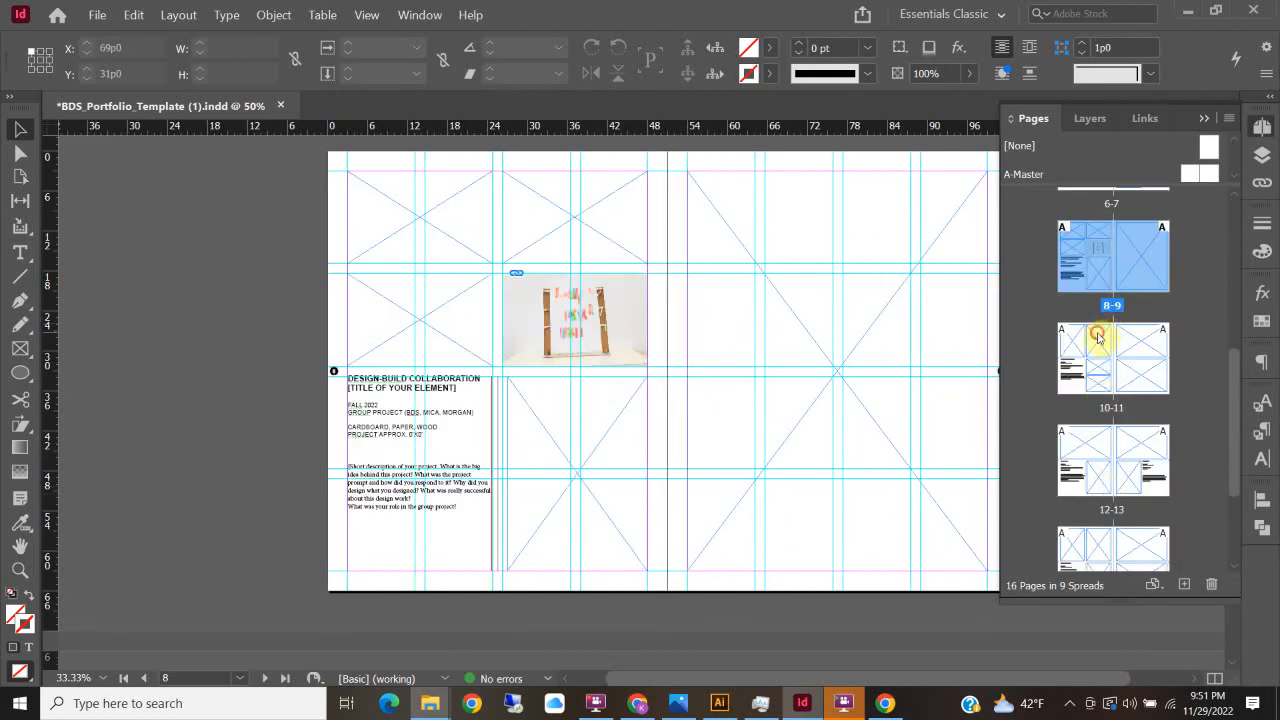
click(1097, 338)
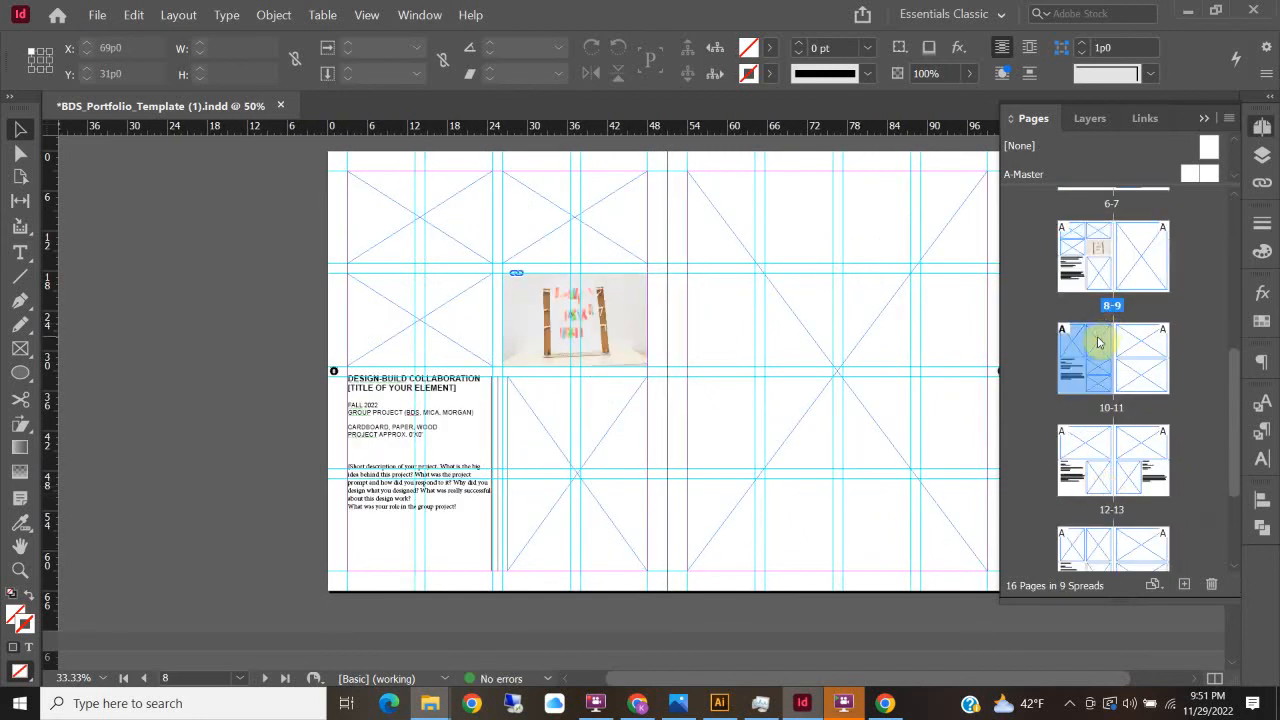
click(462, 506)
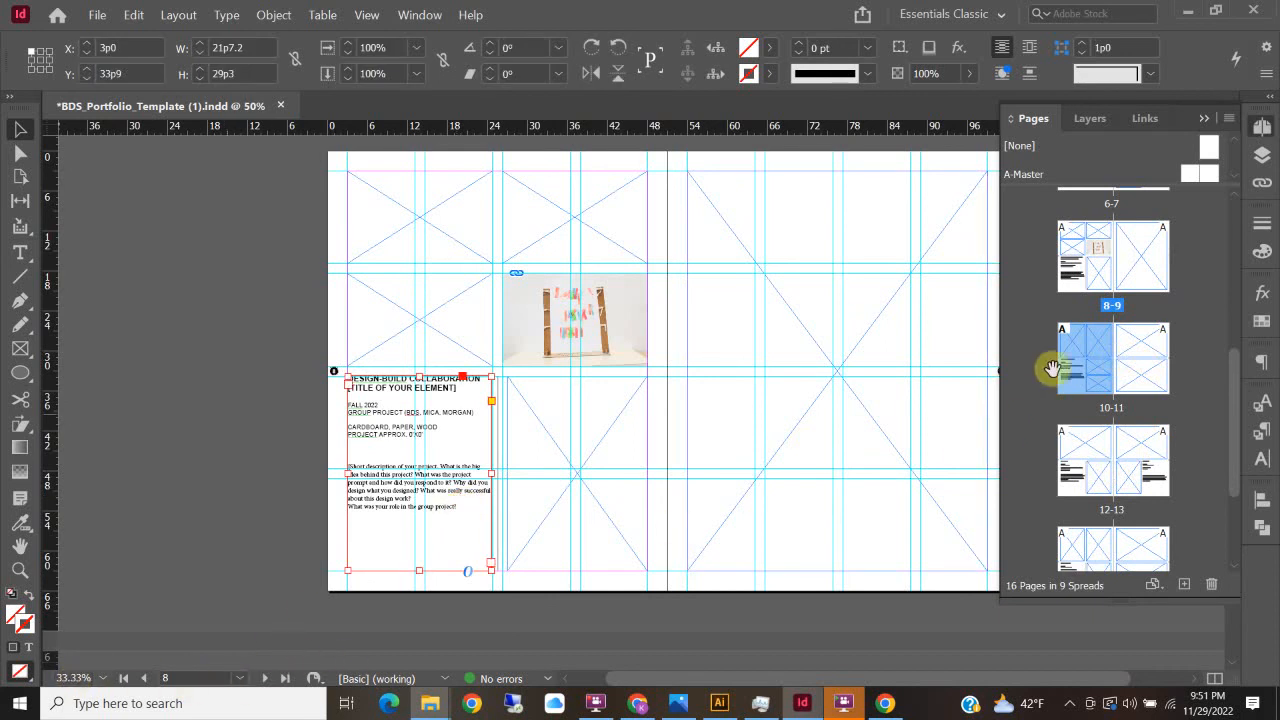
click(1090, 277)
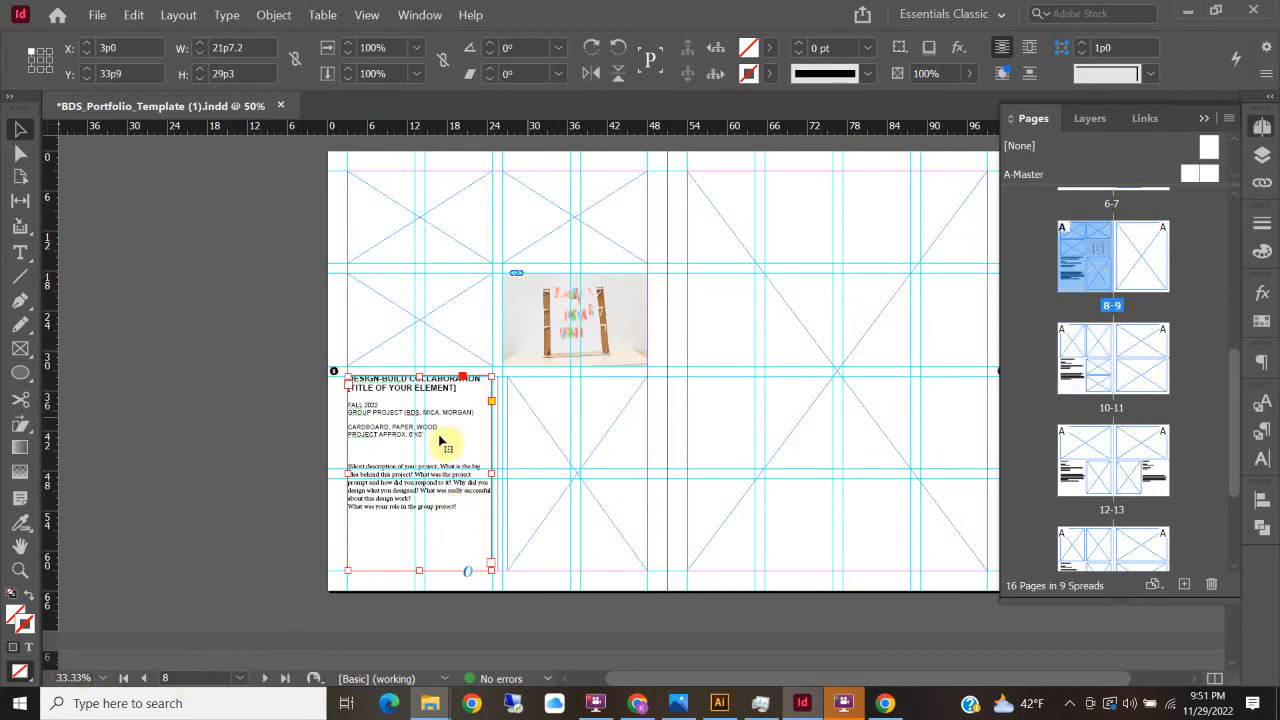
scroll(414, 446, down, 5)
click(423, 323)
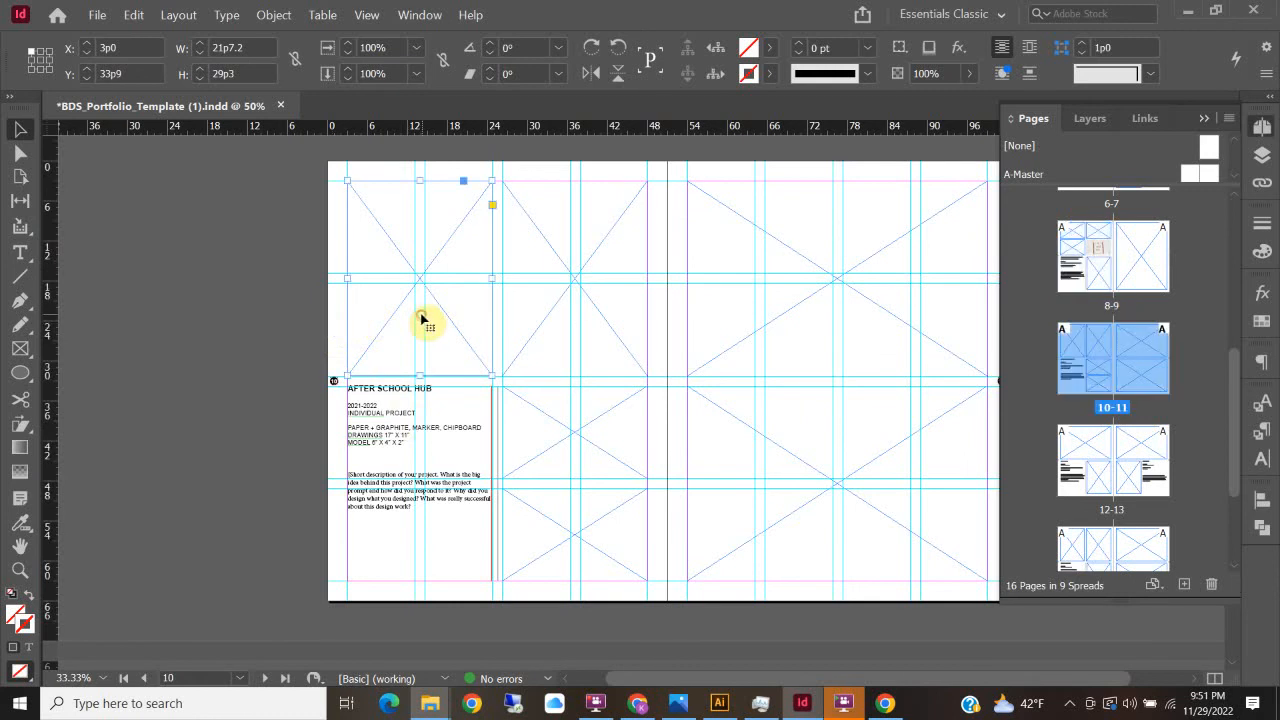
click(1086, 360)
shift+click(1140, 352)
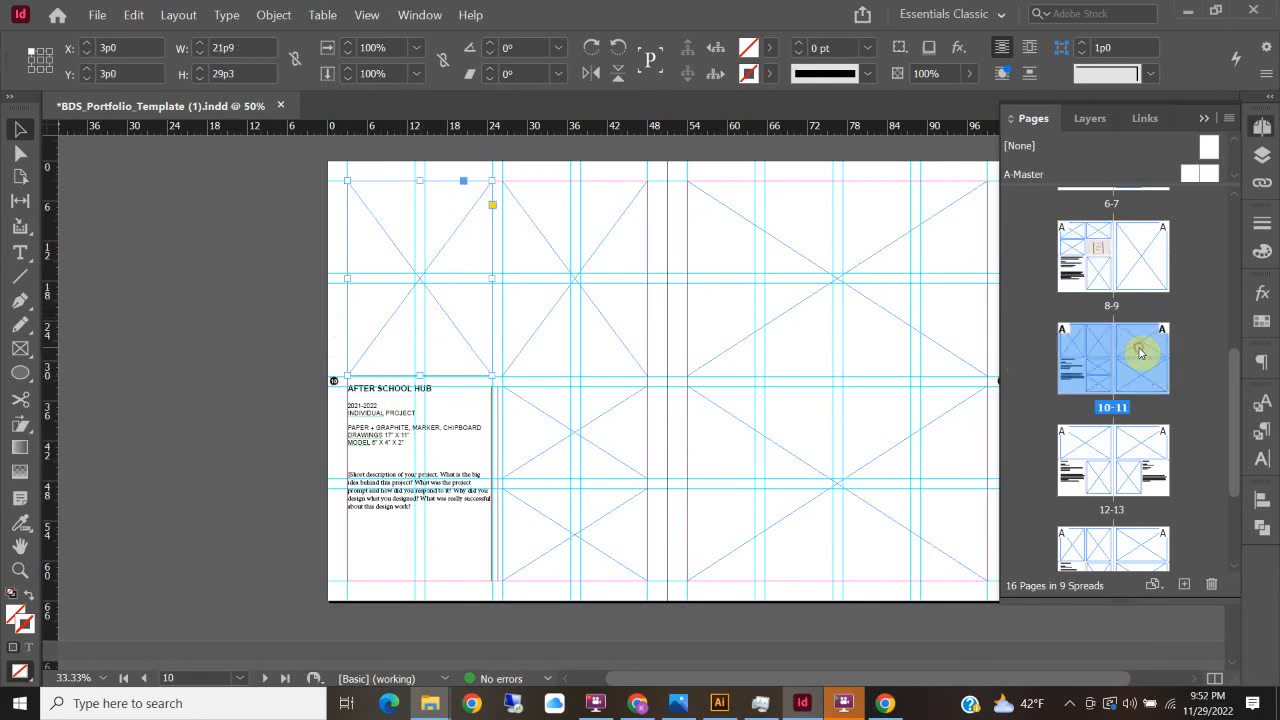
right_click(1139, 352)
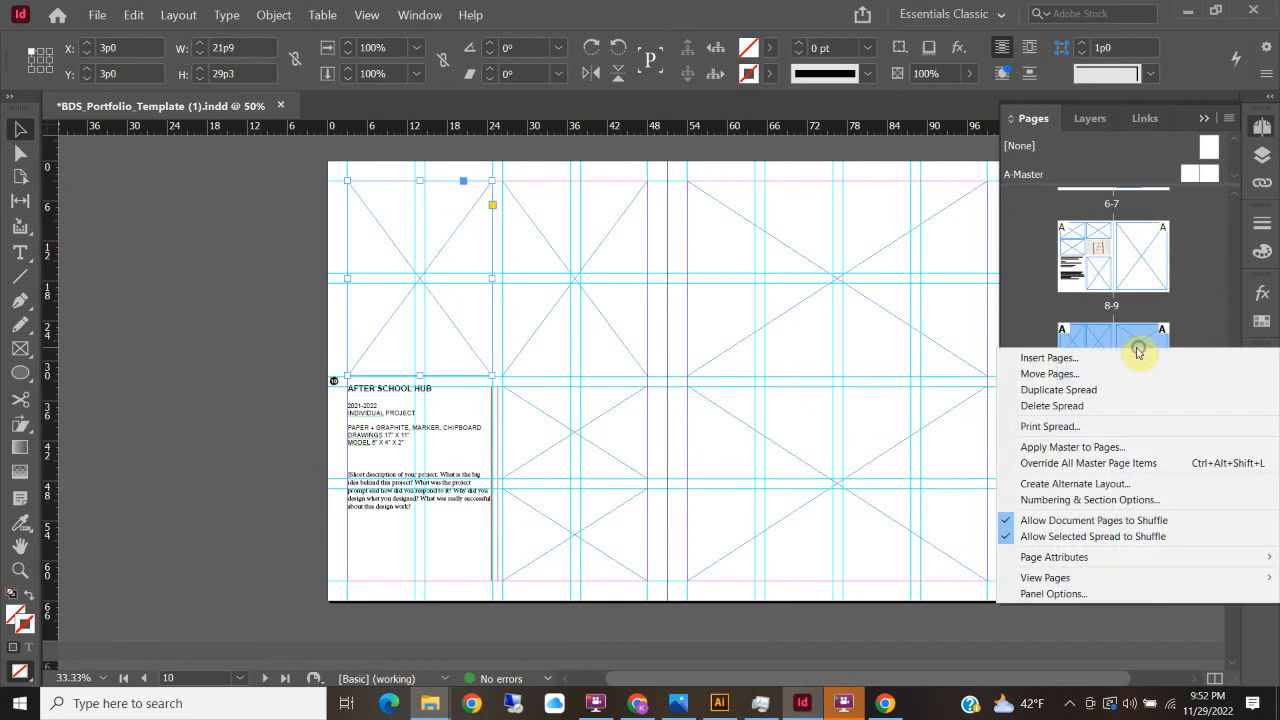
click(1060, 405)
click(707, 381)
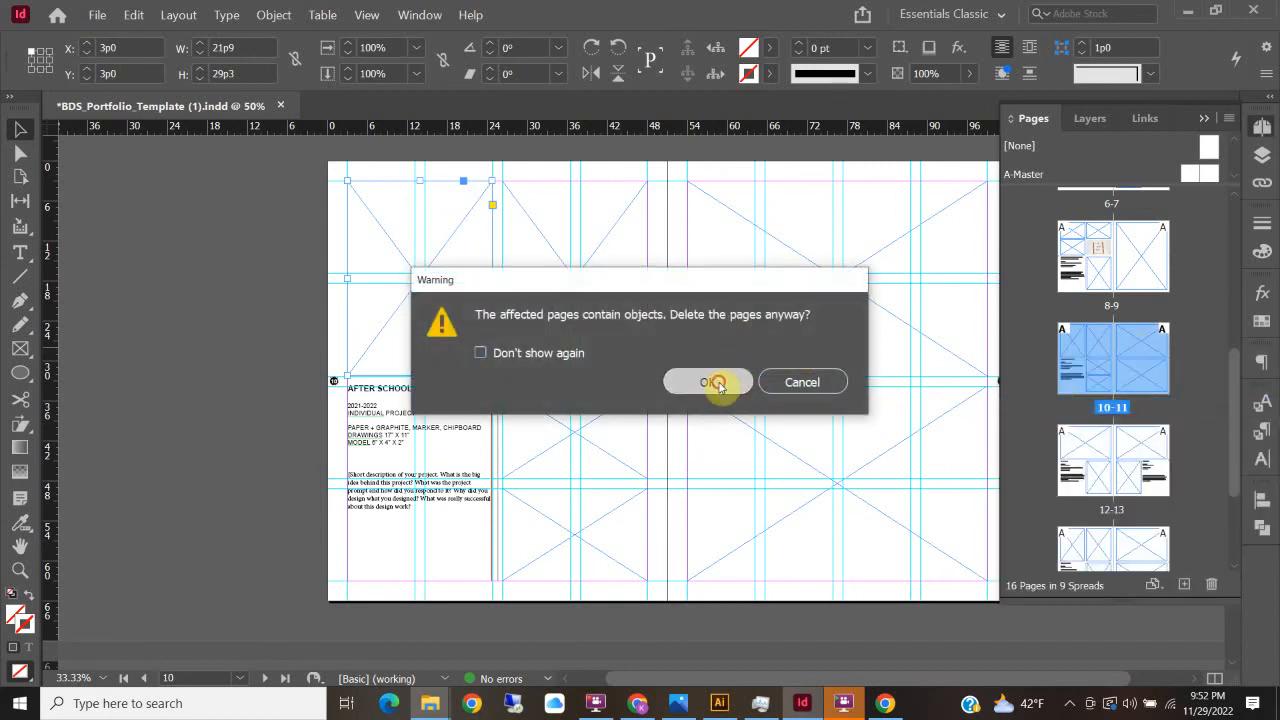
Step: Review the remaining project spreads, from Storm Drain Design and Design-Build Collaboration to 3D Puzzle, Artifact and Sketch Book
scroll(443, 331, up, 5)
scroll(508, 386, down, 6)
scroll(540, 354, up, 2)
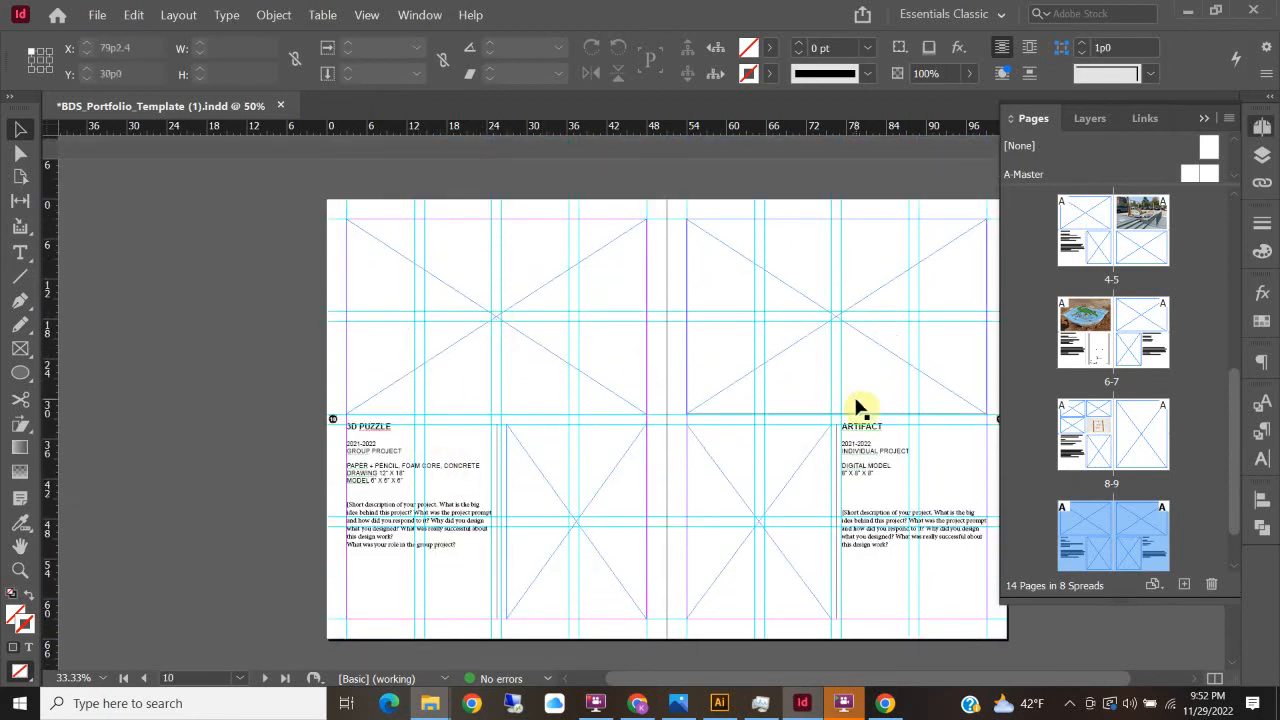
scroll(586, 406, down, 5)
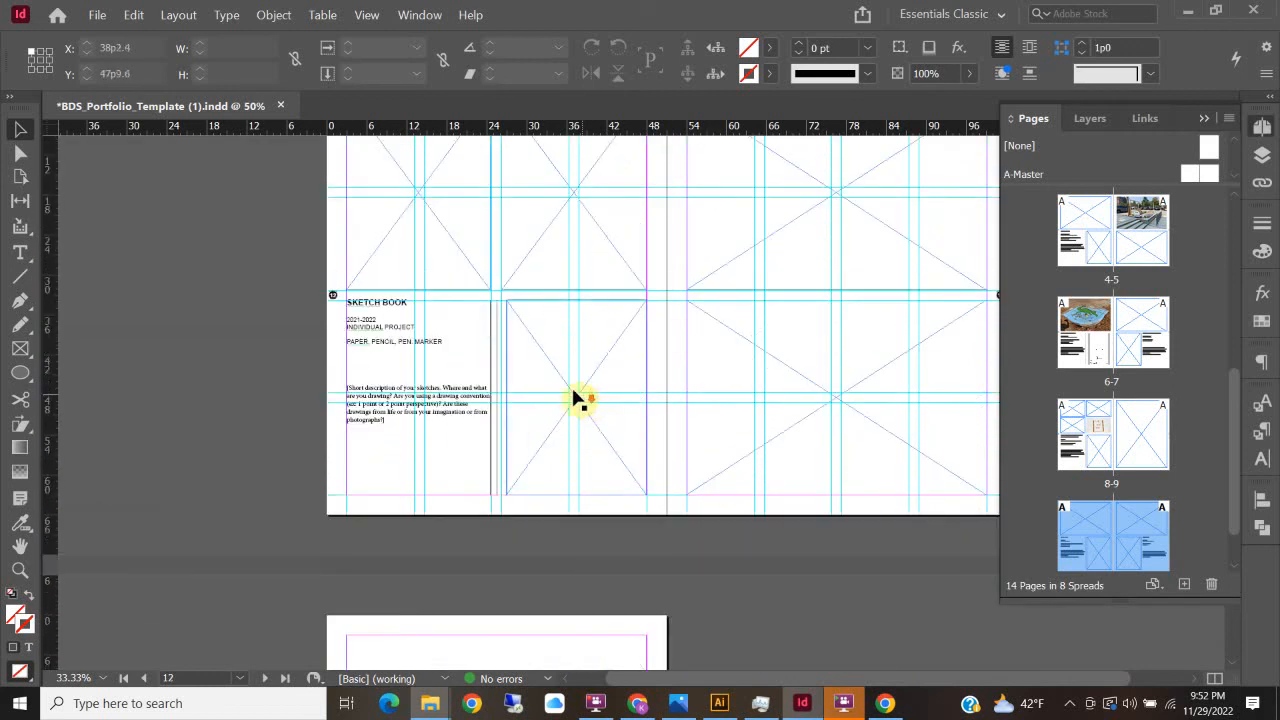
scroll(577, 337, up, 1)
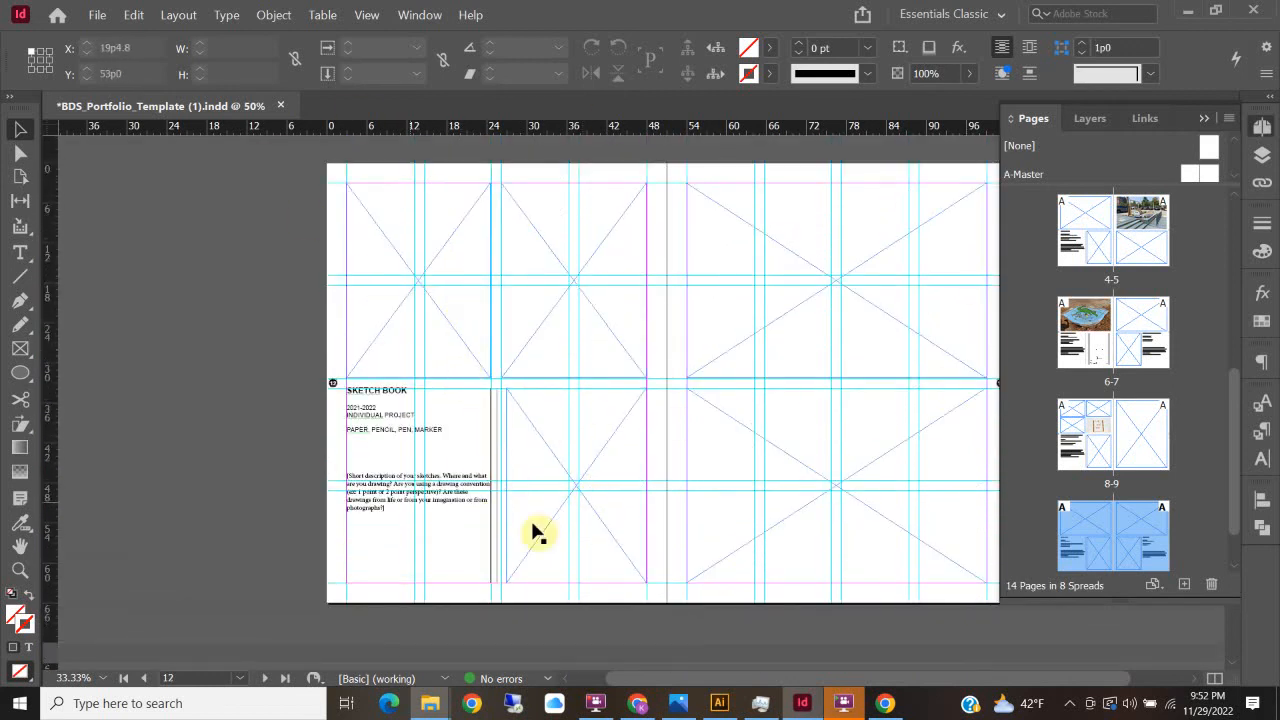
scroll(365, 340, up, 3)
scroll(365, 340, up, 3)
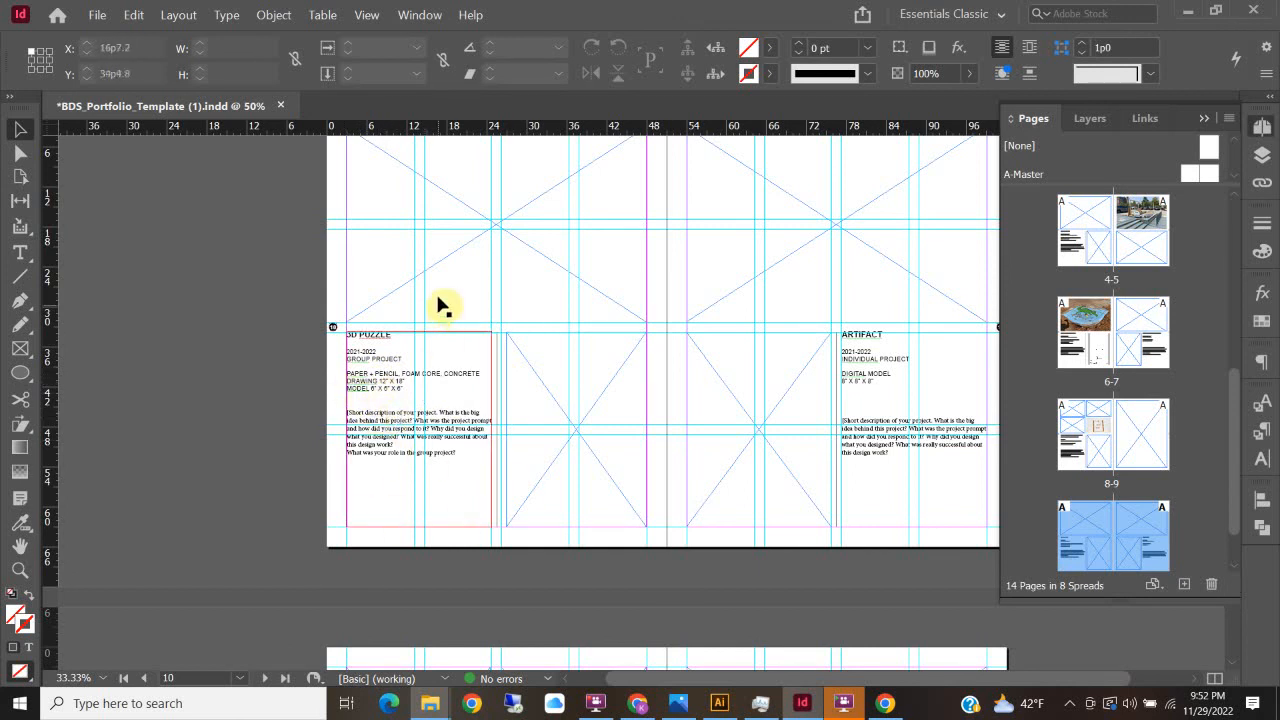
scroll(434, 309, up, 2)
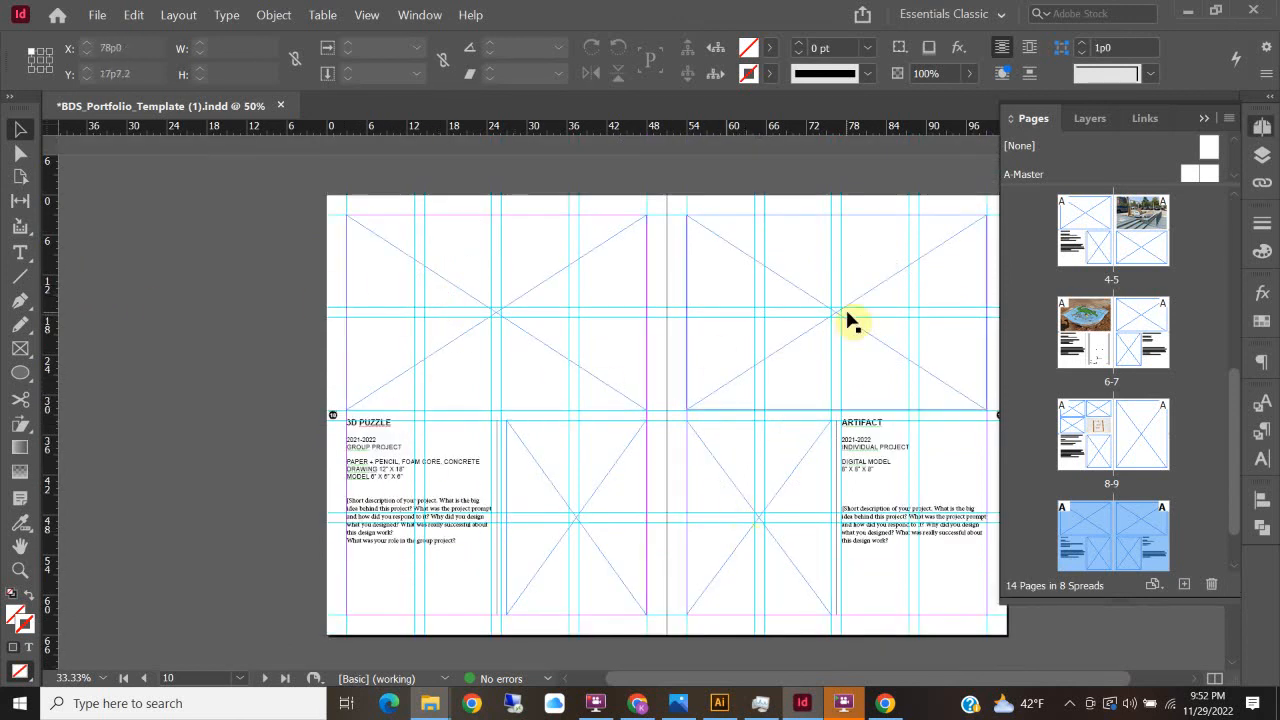
scroll(847, 320, up, 10)
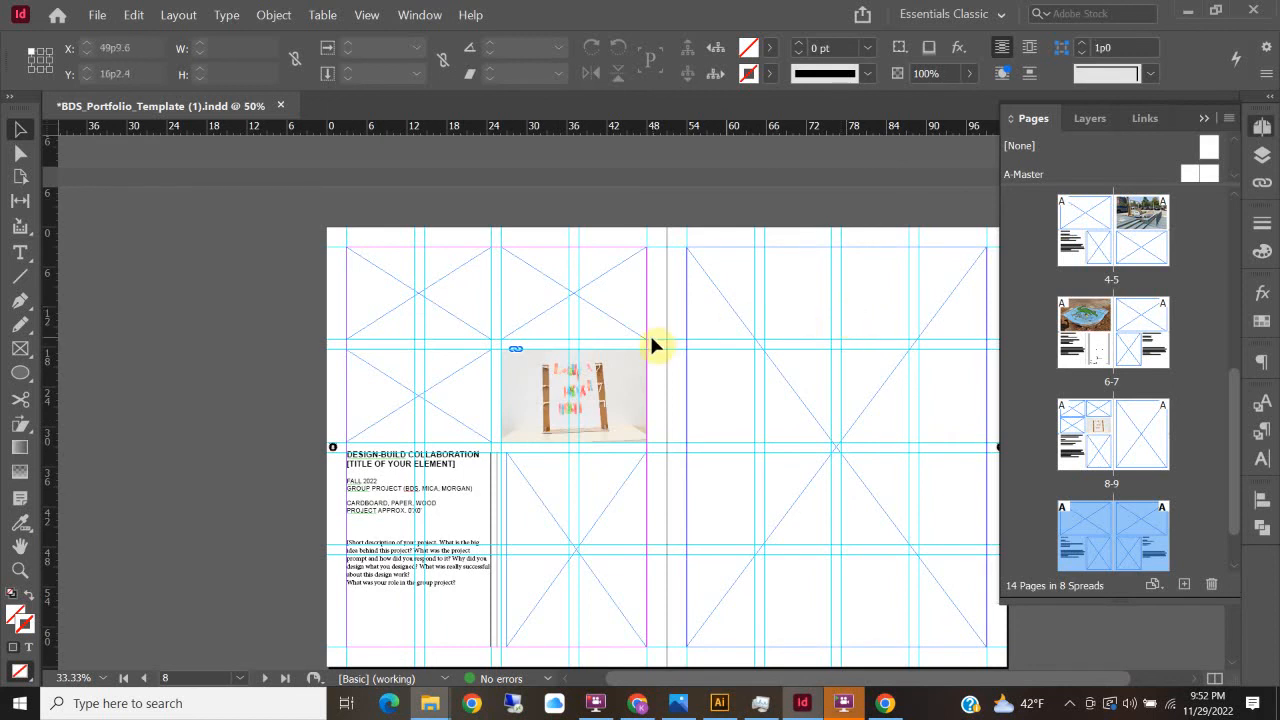
scroll(648, 350, up, 10)
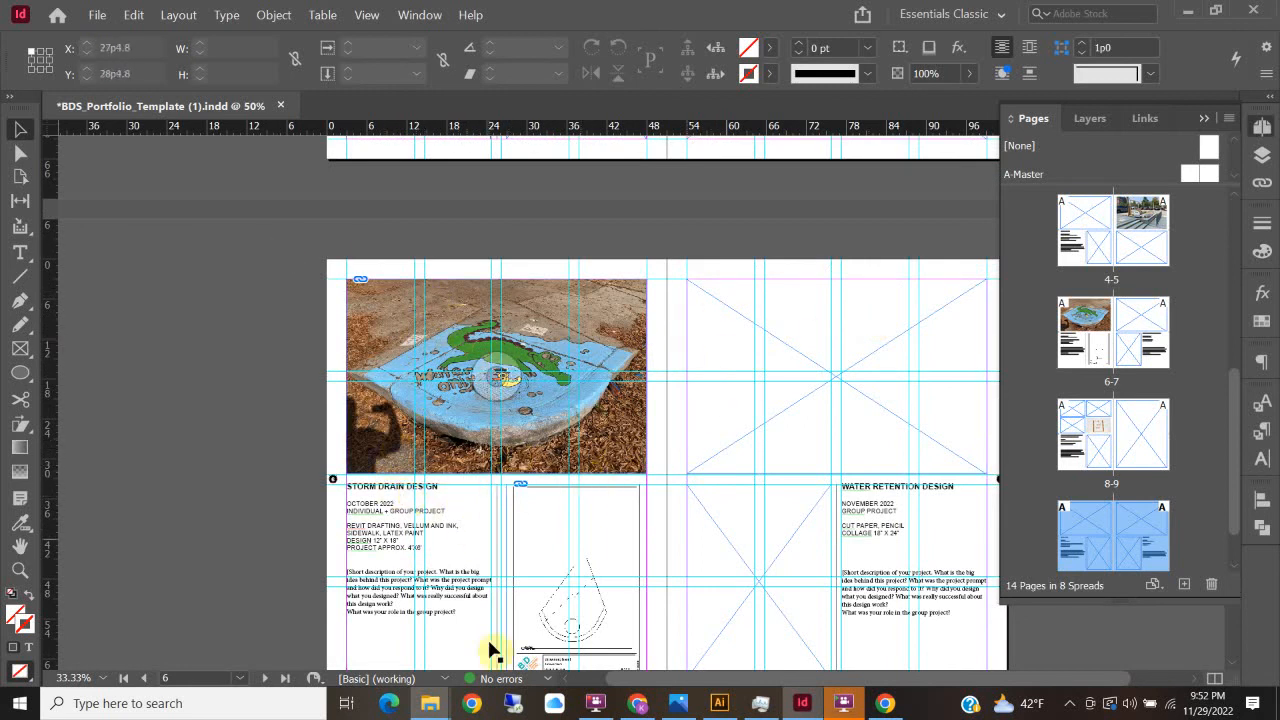
scroll(666, 436, down, 3)
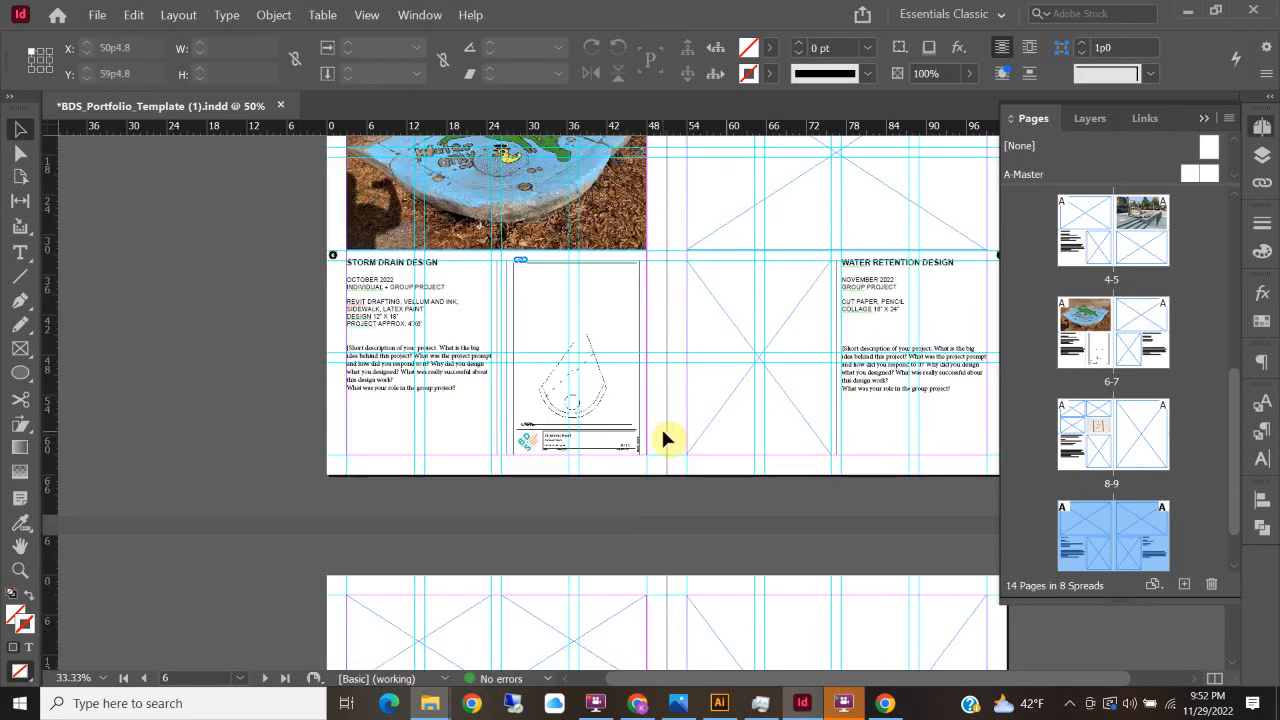
scroll(666, 438, down, 12)
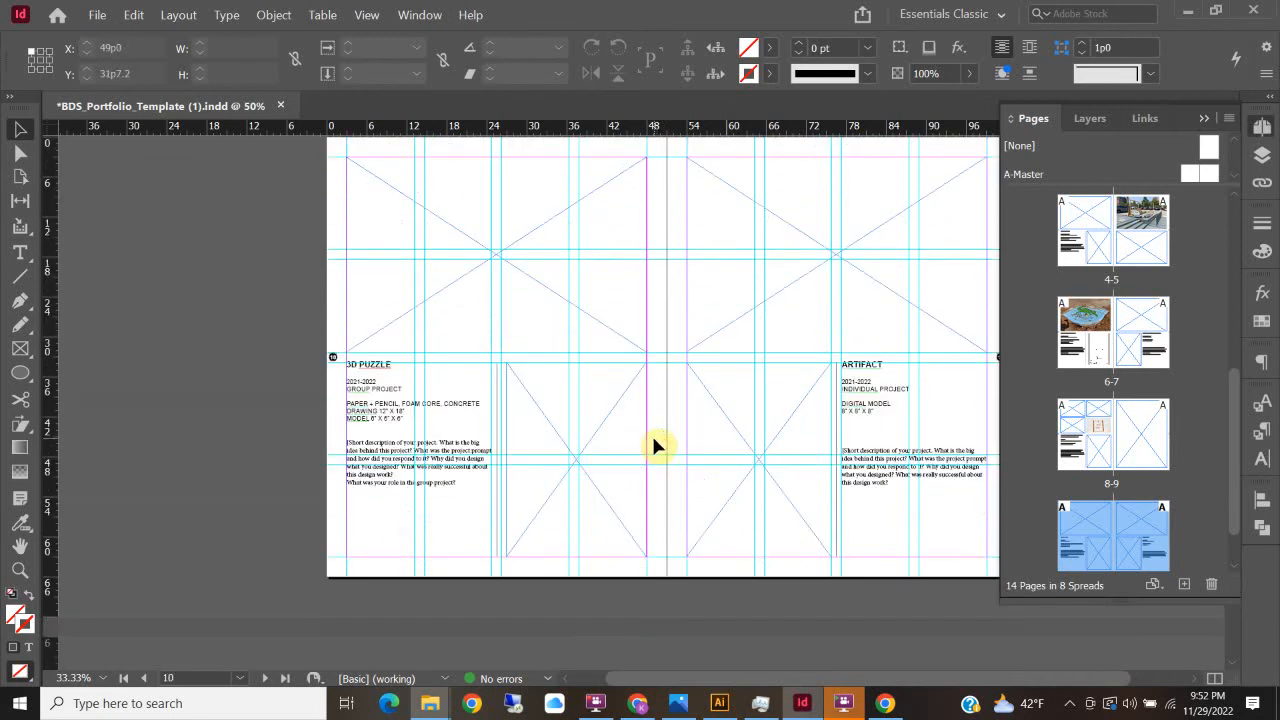
scroll(655, 446, down, 5)
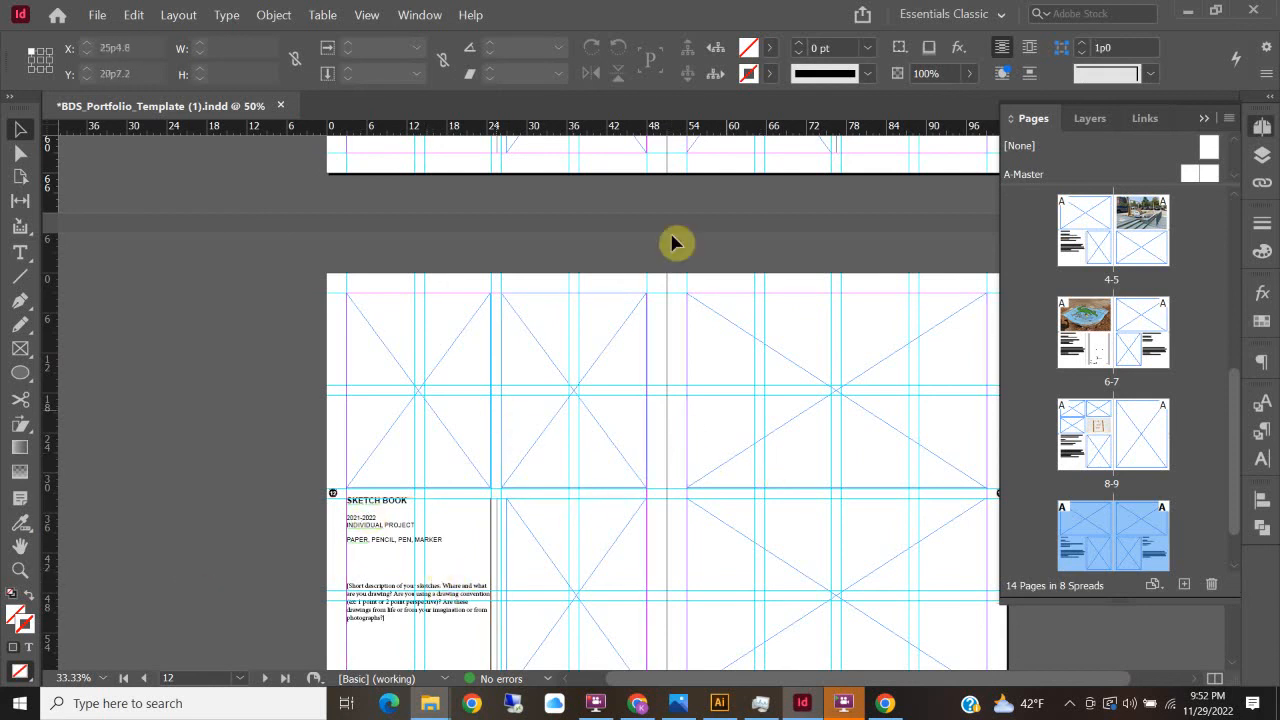
scroll(668, 443, down, 2)
scroll(678, 443, down, 3)
scroll(678, 443, up, 3)
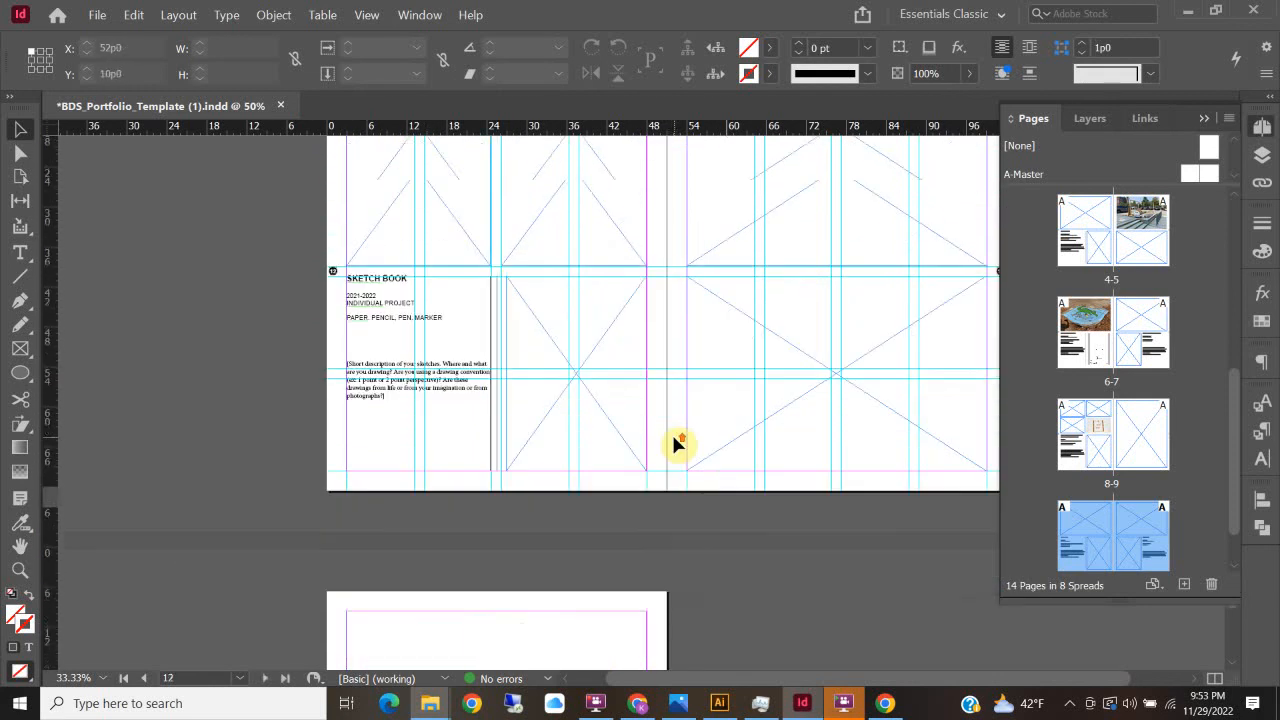
Step: Try to place IMG_2393 from the student's image folder into the upper frame on page 13 of the Sketch Book spread
mouse_move(430, 703)
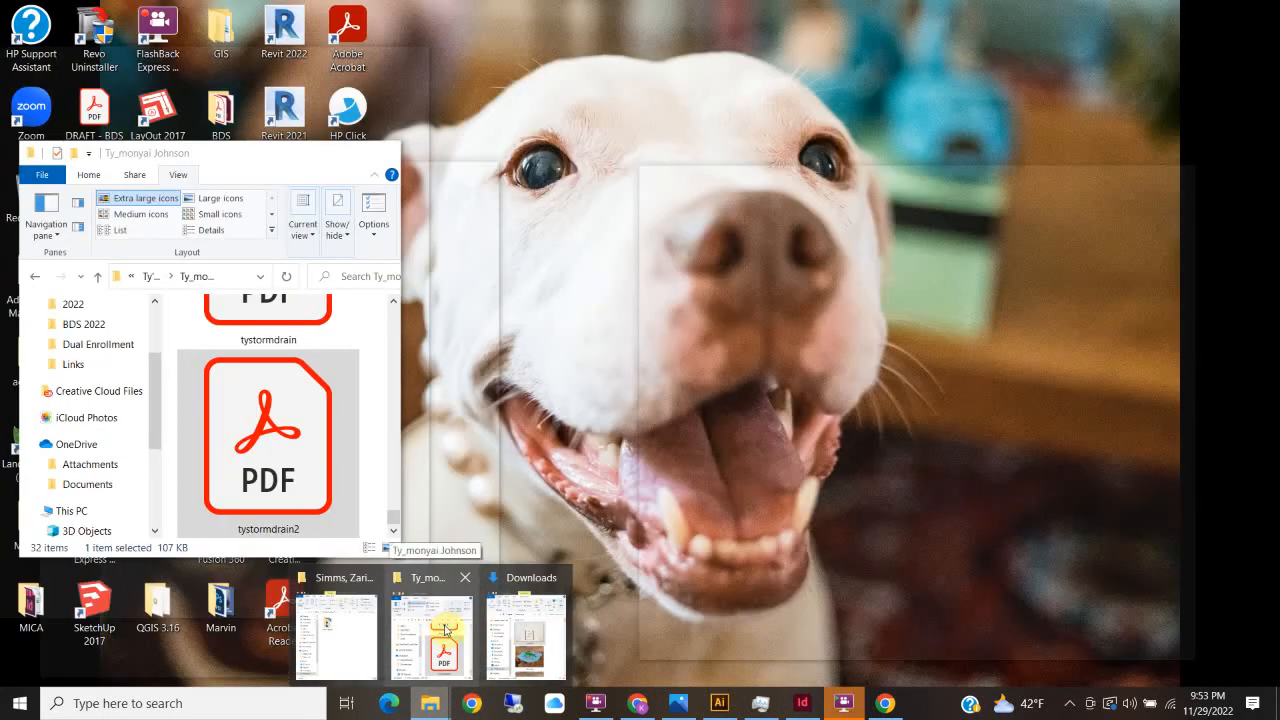
click(445, 630)
scroll(295, 337, down, 5)
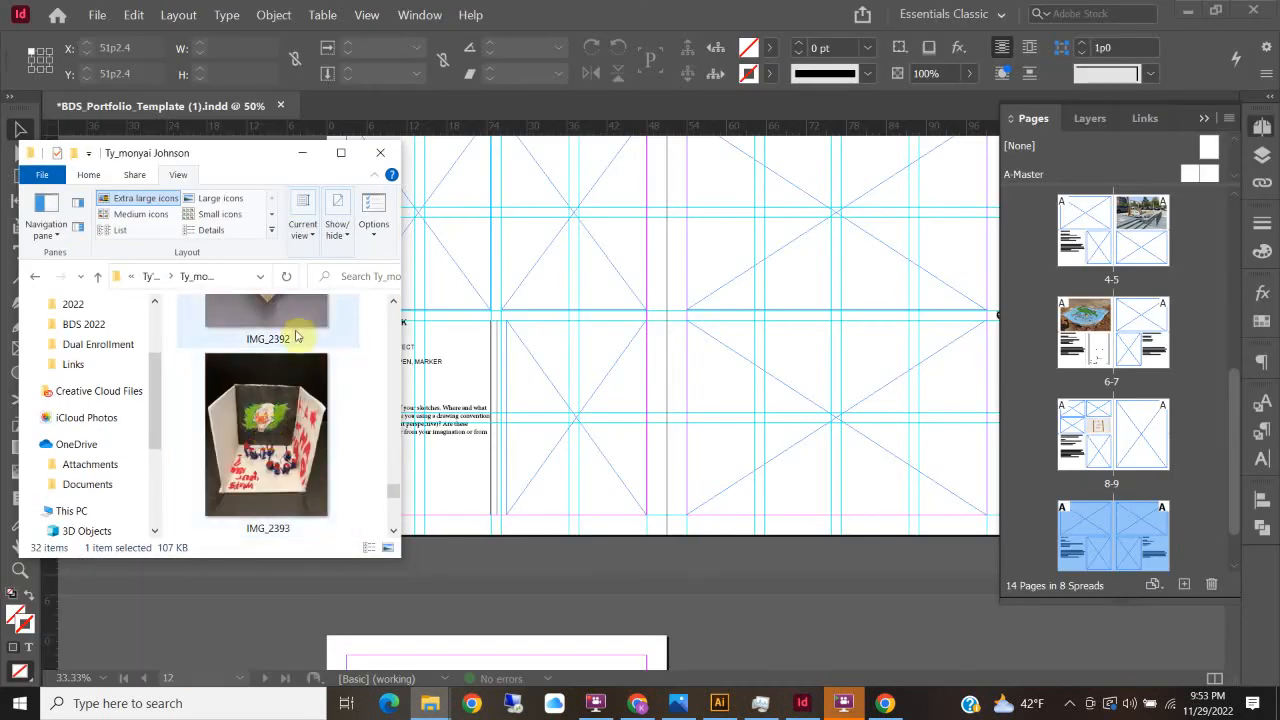
drag(272, 440, 829, 231)
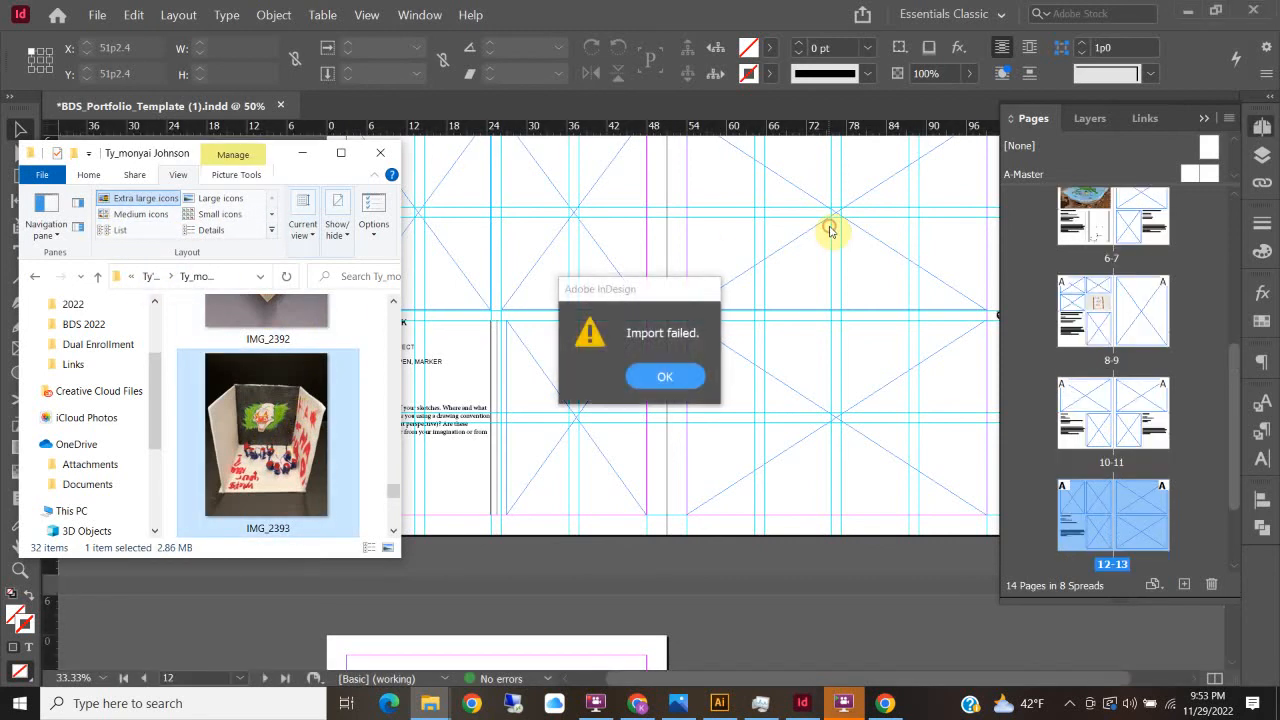
click(655, 388)
Step: List the student's image folder in Details view, and place IMG_2371 conv in the lower and IMG_2379 conv in the upper frame on page 13
mouse_move(430, 703)
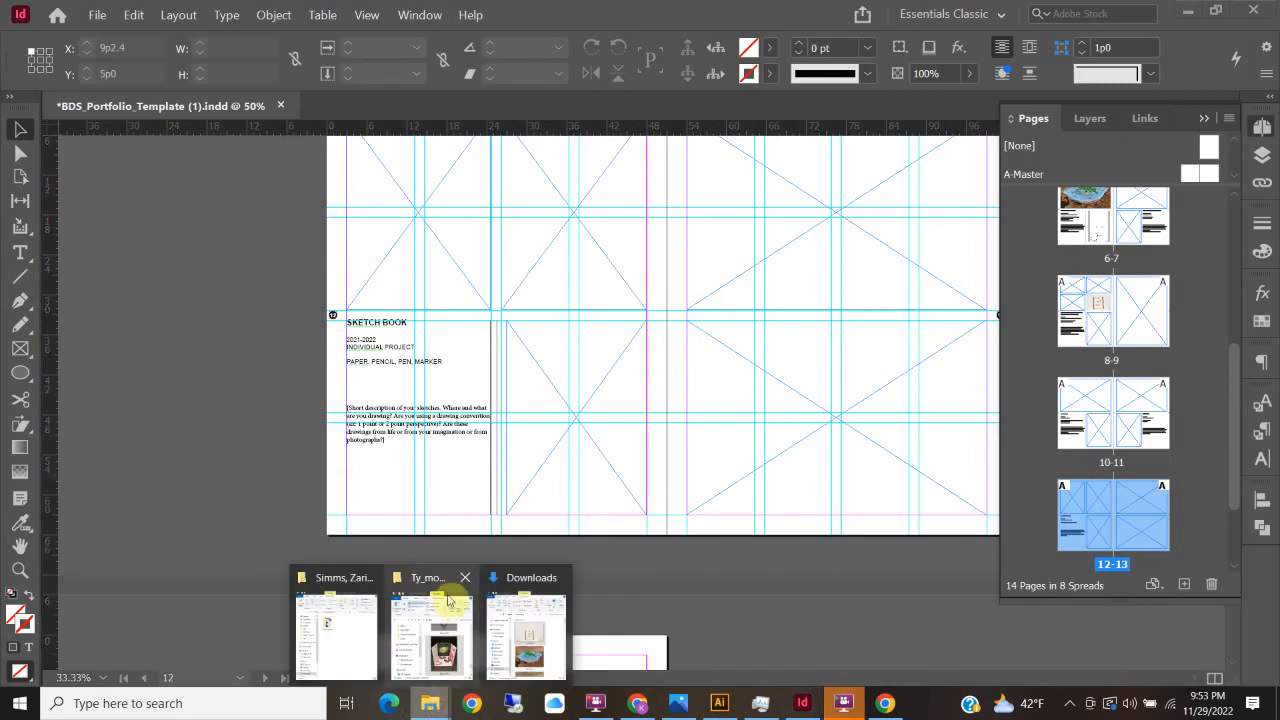
click(410, 645)
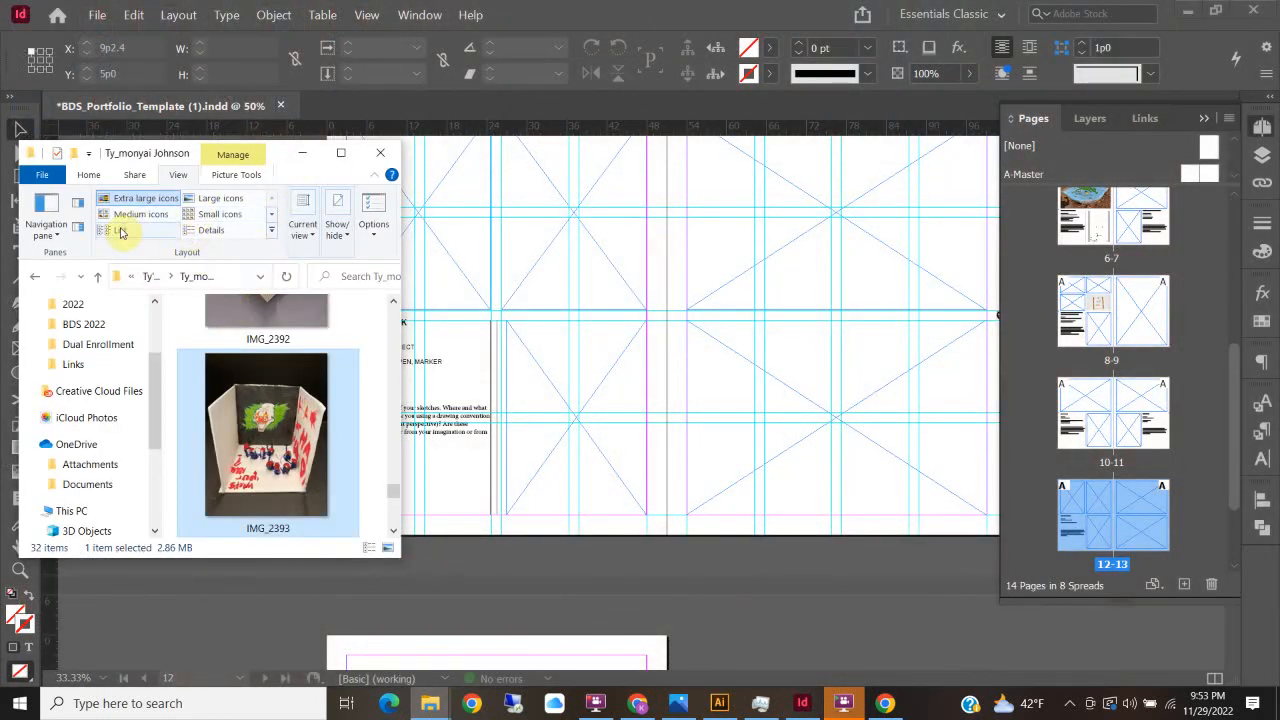
click(211, 230)
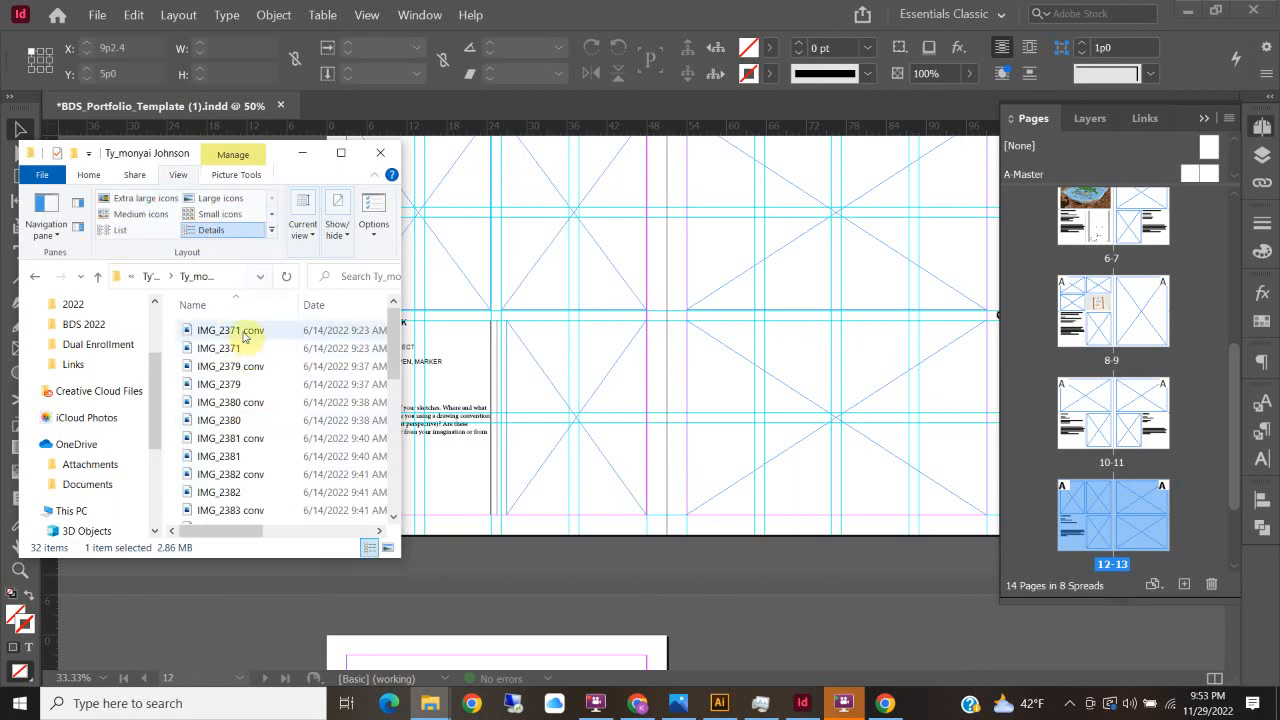
drag(242, 337, 829, 371)
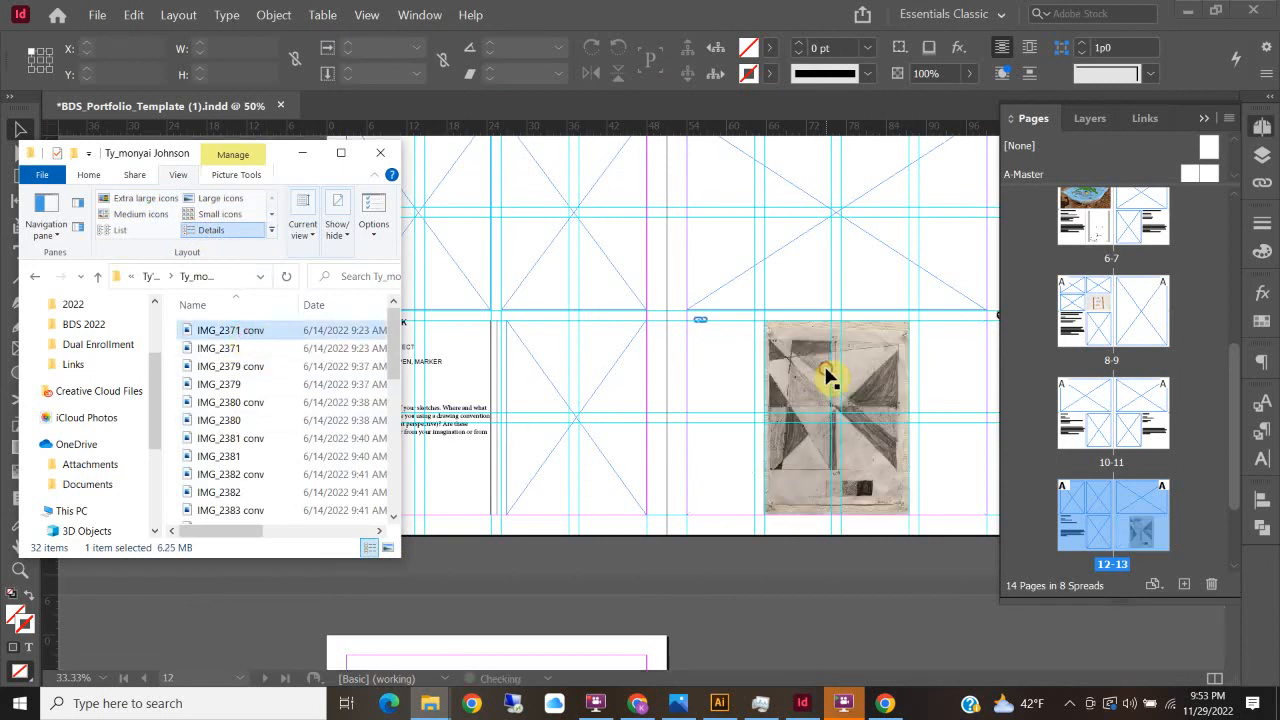
drag(251, 366, 863, 206)
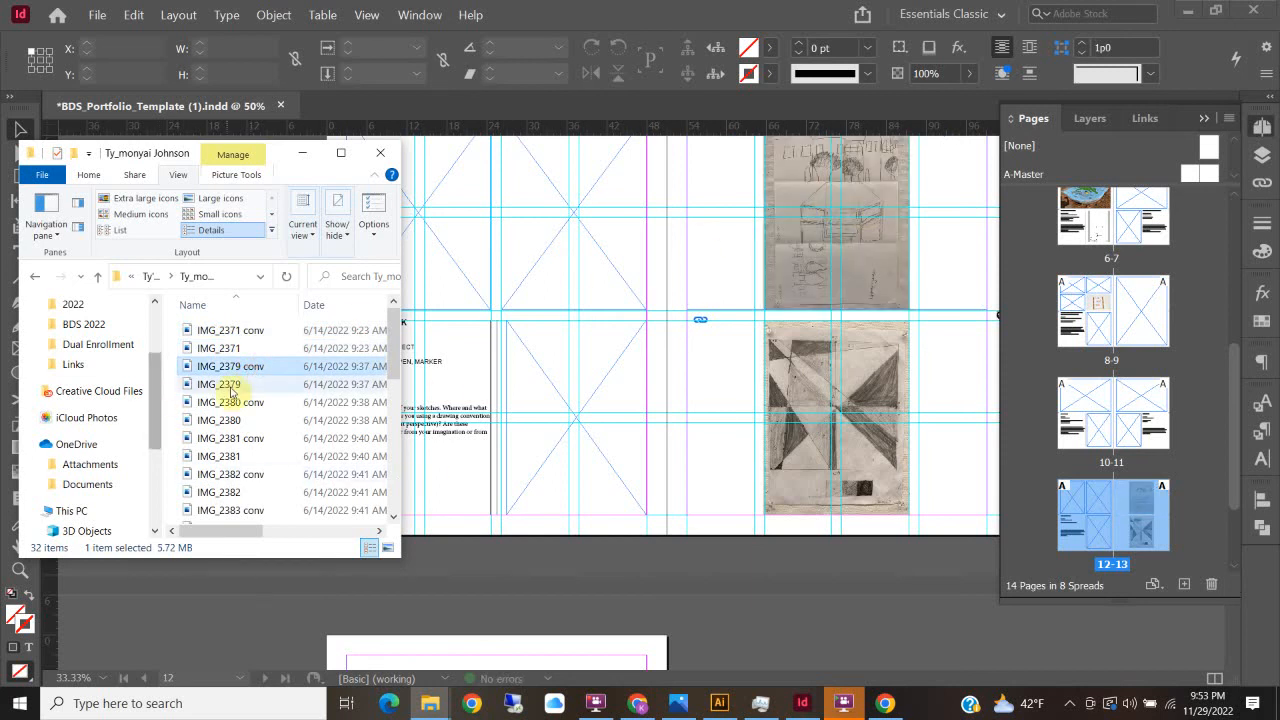
Step: Fill the three Sketch Book frames on page 12 with IMG_2380 conv in the lower one and IMG_2381 conv and IMG_2382 conv in the upper ones
drag(230, 402, 534, 376)
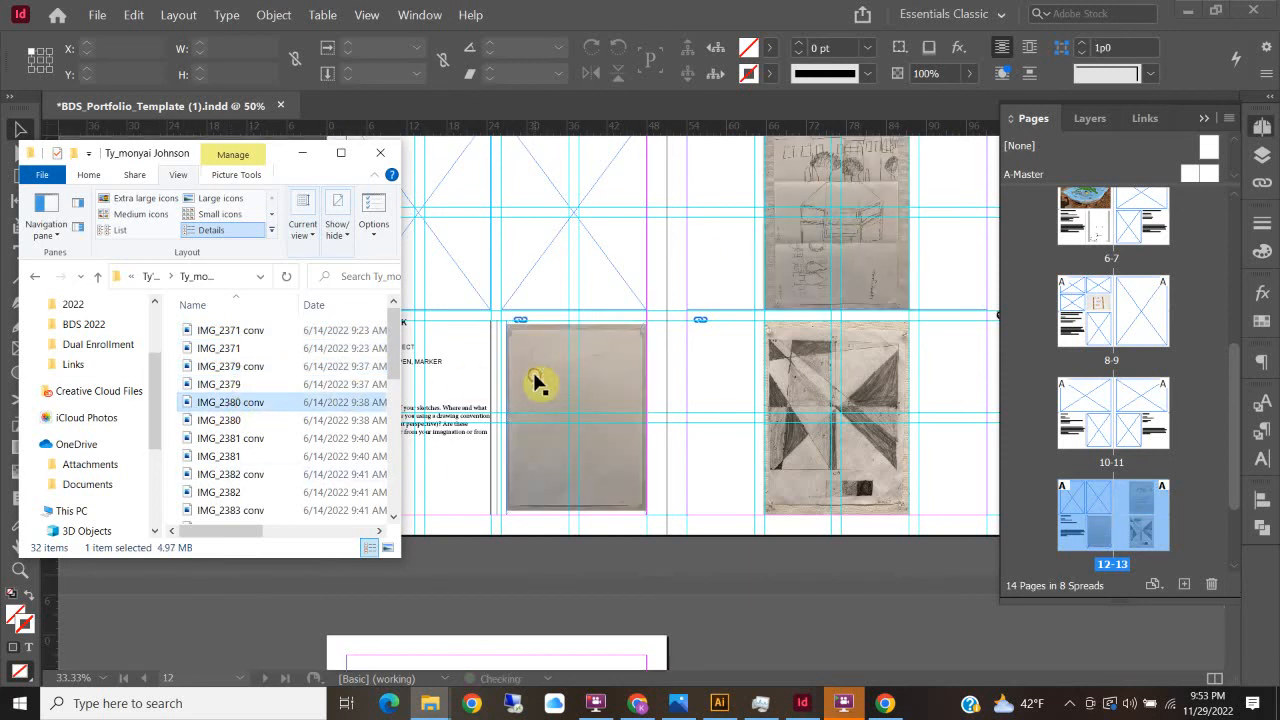
drag(230, 438, 578, 228)
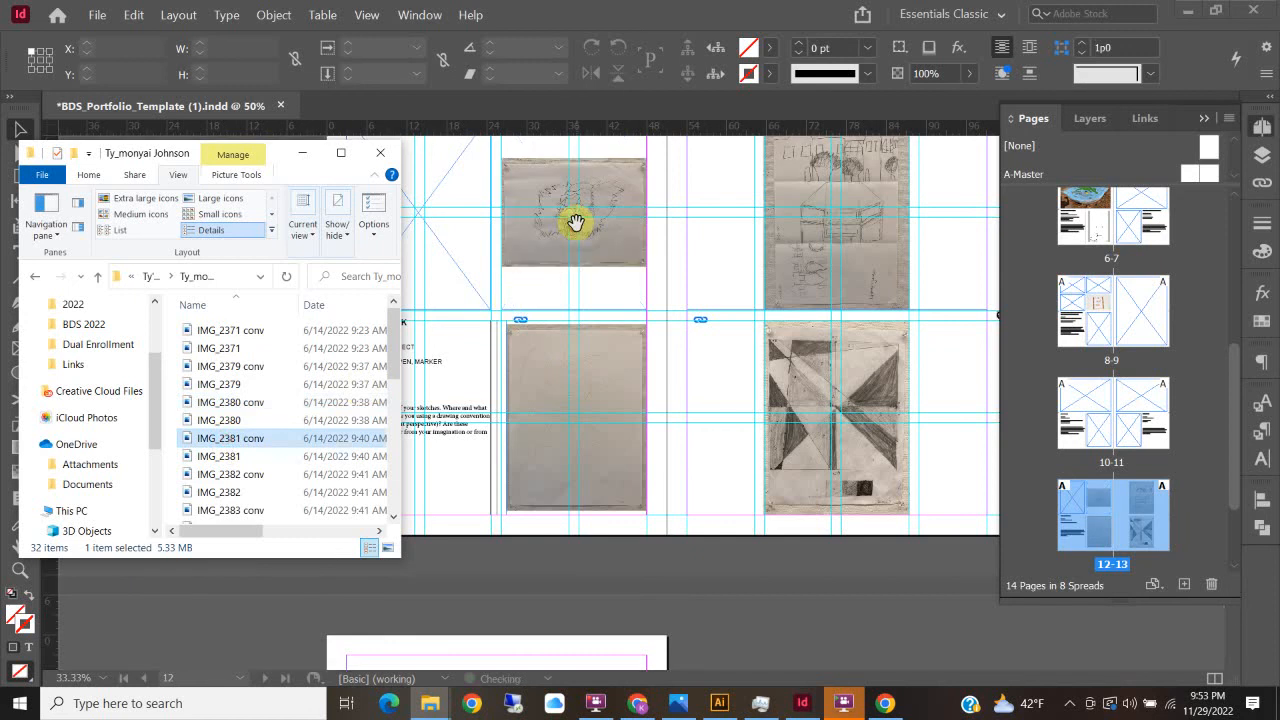
drag(230, 474, 449, 177)
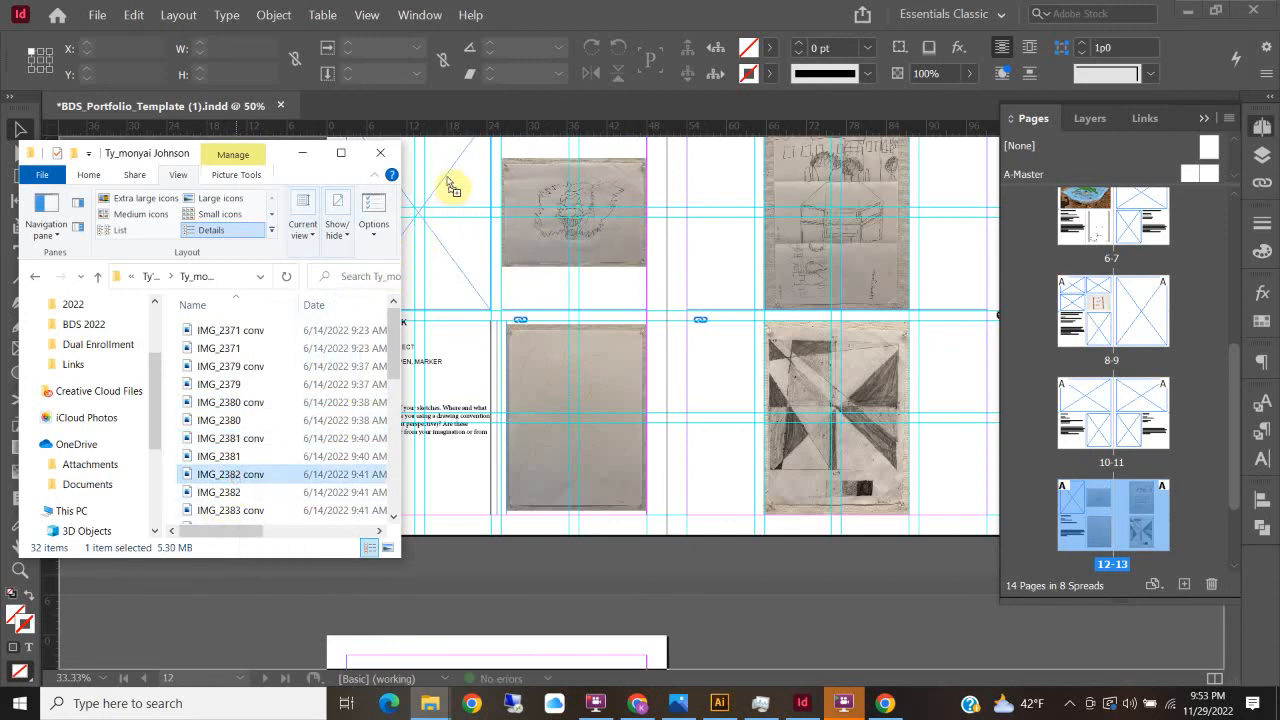
Step: Place IMG_2383 conv in the upper 3D Puzzle frame and IMG_2389 conv in the upper Artifact frame on pages 10-11
scroll(551, 534, down, 5)
scroll(551, 534, up, 6)
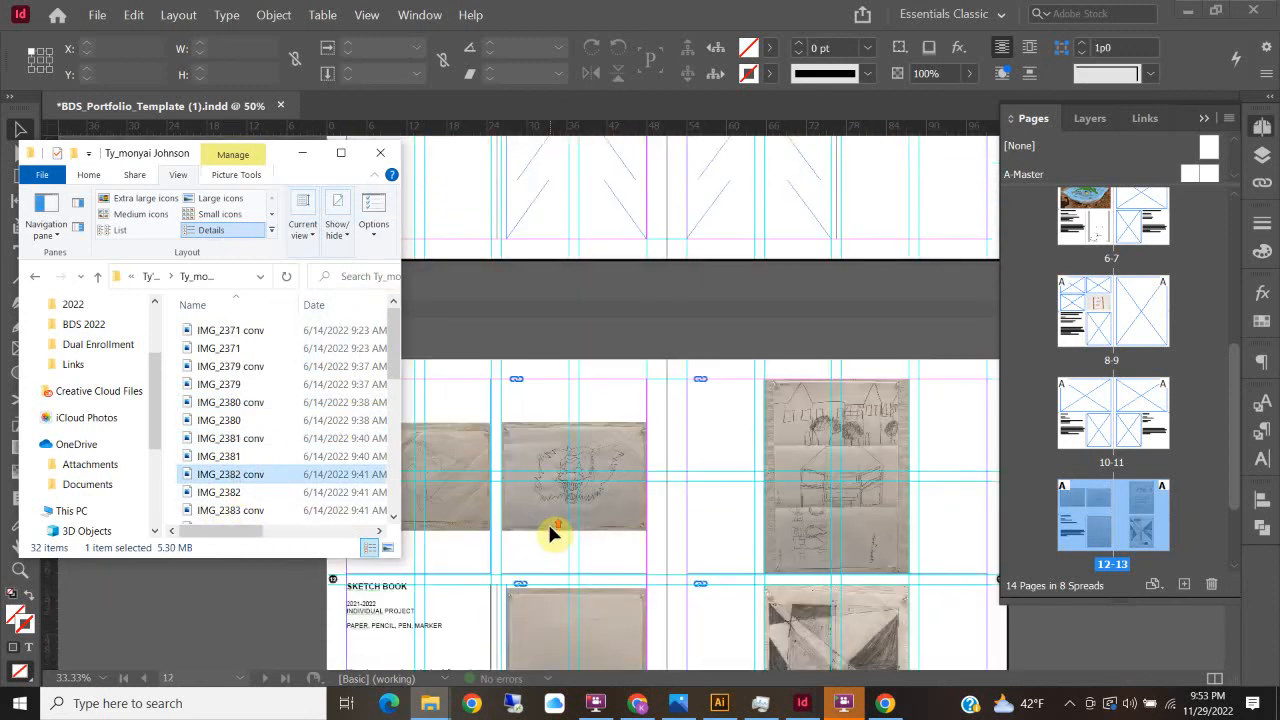
drag(232, 510, 500, 245)
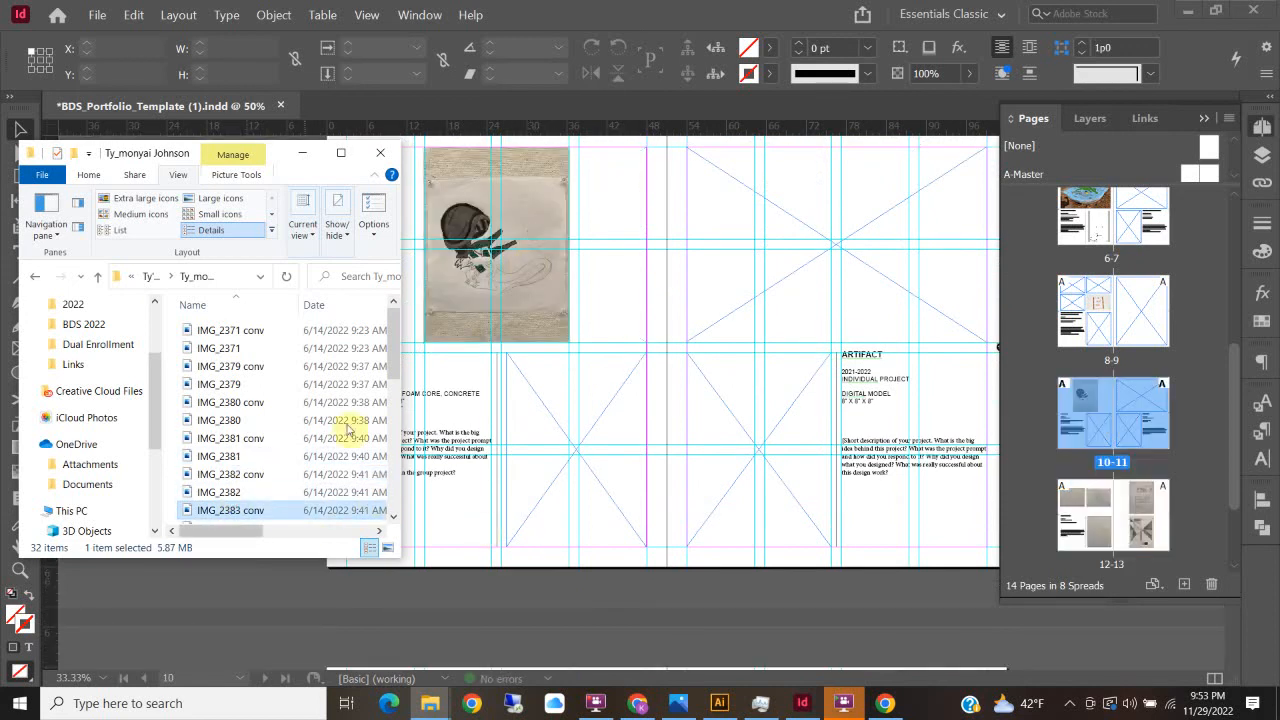
scroll(300, 480, down, 5)
drag(248, 407, 832, 227)
scroll(255, 450, down, 1)
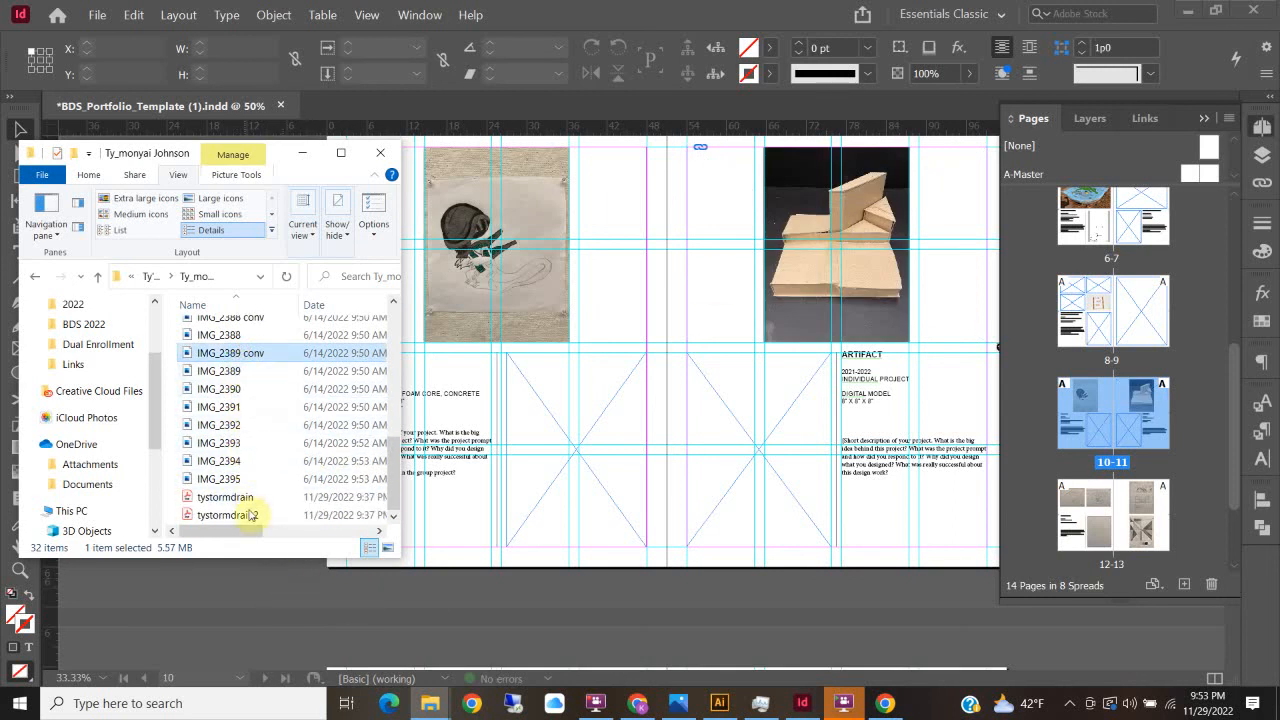
Step: Try to place IMG_2394 into the lower Artifact frame on page 11
scroll(238, 394, up, 5)
scroll(250, 420, down, 6)
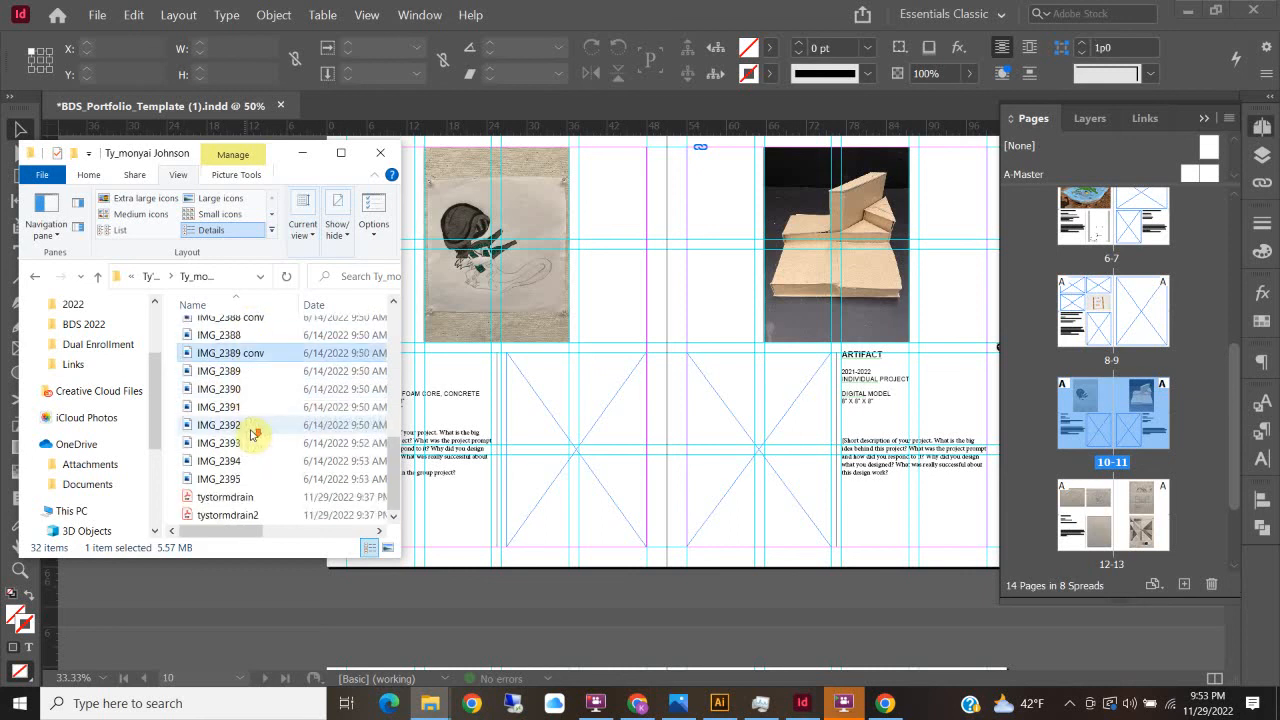
drag(225, 461, 766, 416)
click(674, 377)
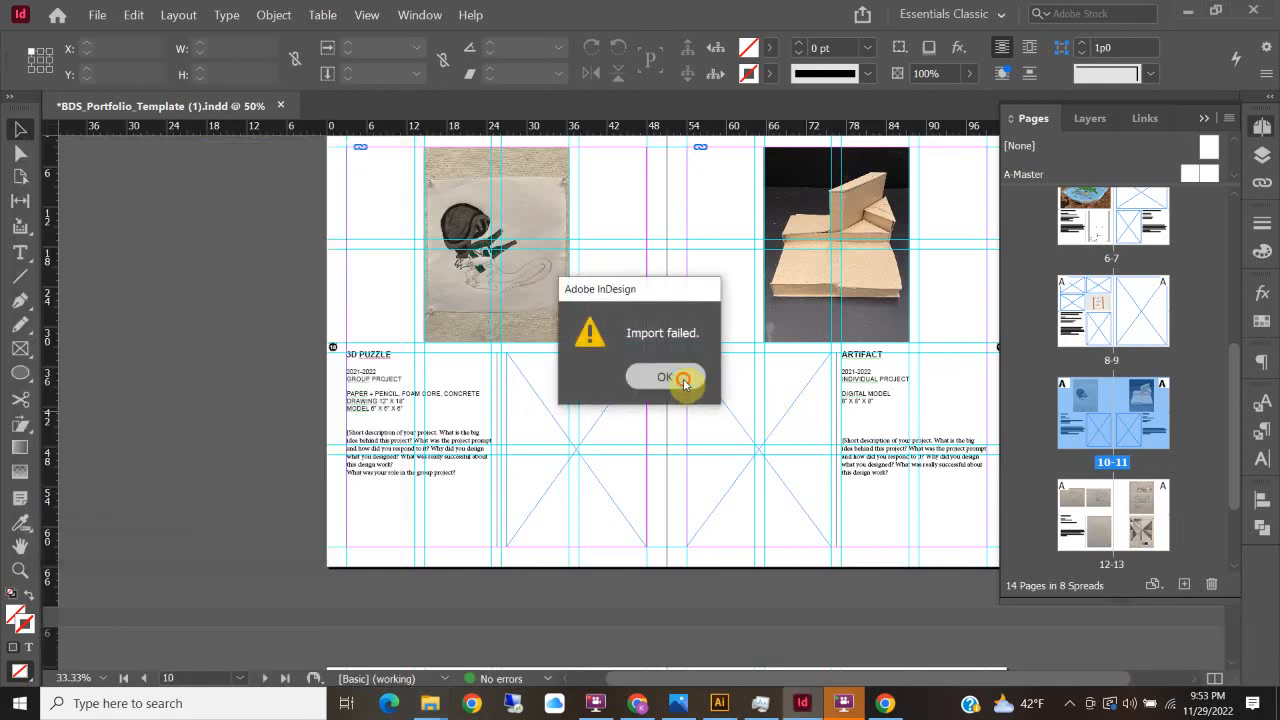
scroll(540, 400, up, 3)
scroll(533, 415, down, 3)
Step: Open the other student's image folder in File Explorer and show its files as extra large icons
mouse_move(430, 703)
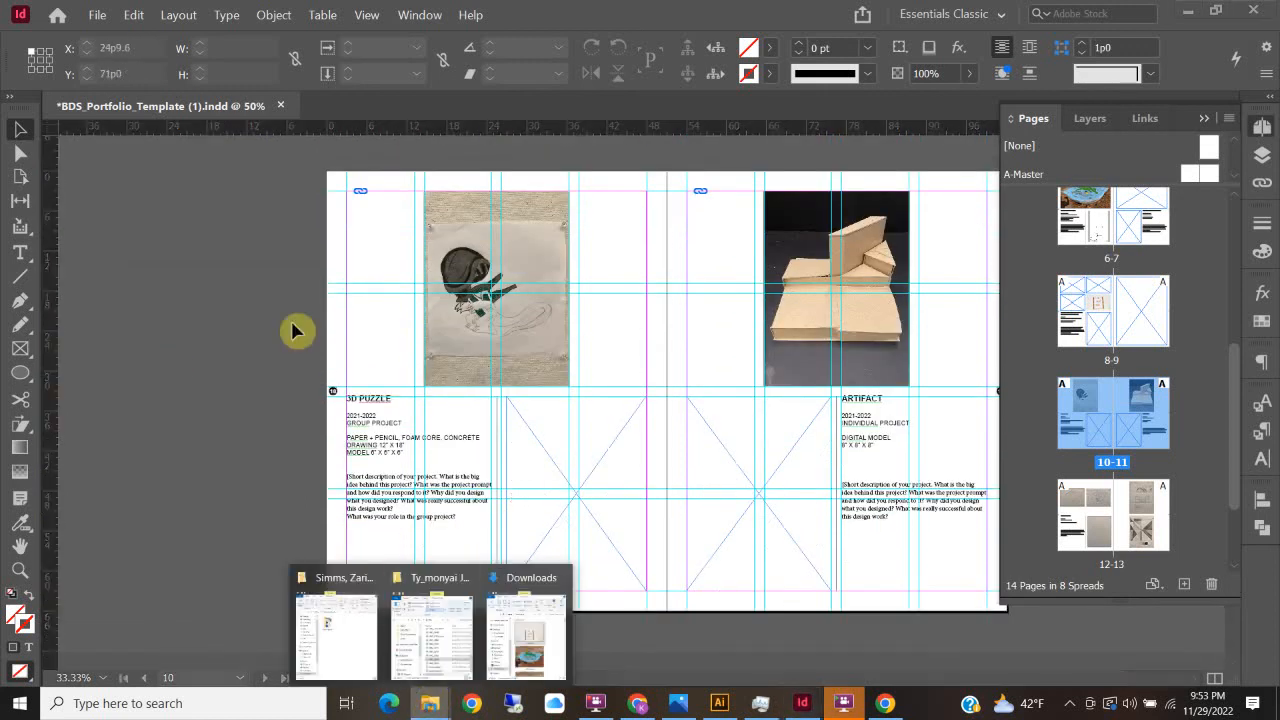
click(425, 628)
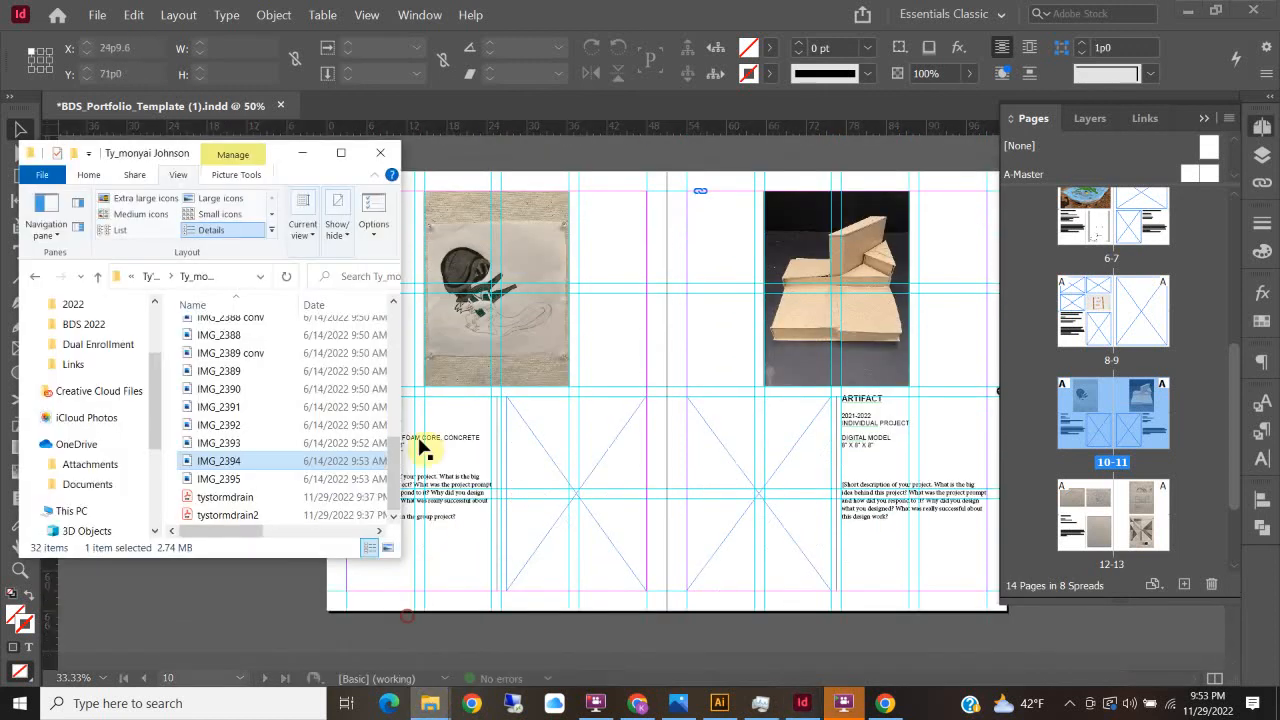
click(150, 276)
click(150, 276)
scroll(255, 445, down, 2)
double_click(260, 420)
double_click(245, 331)
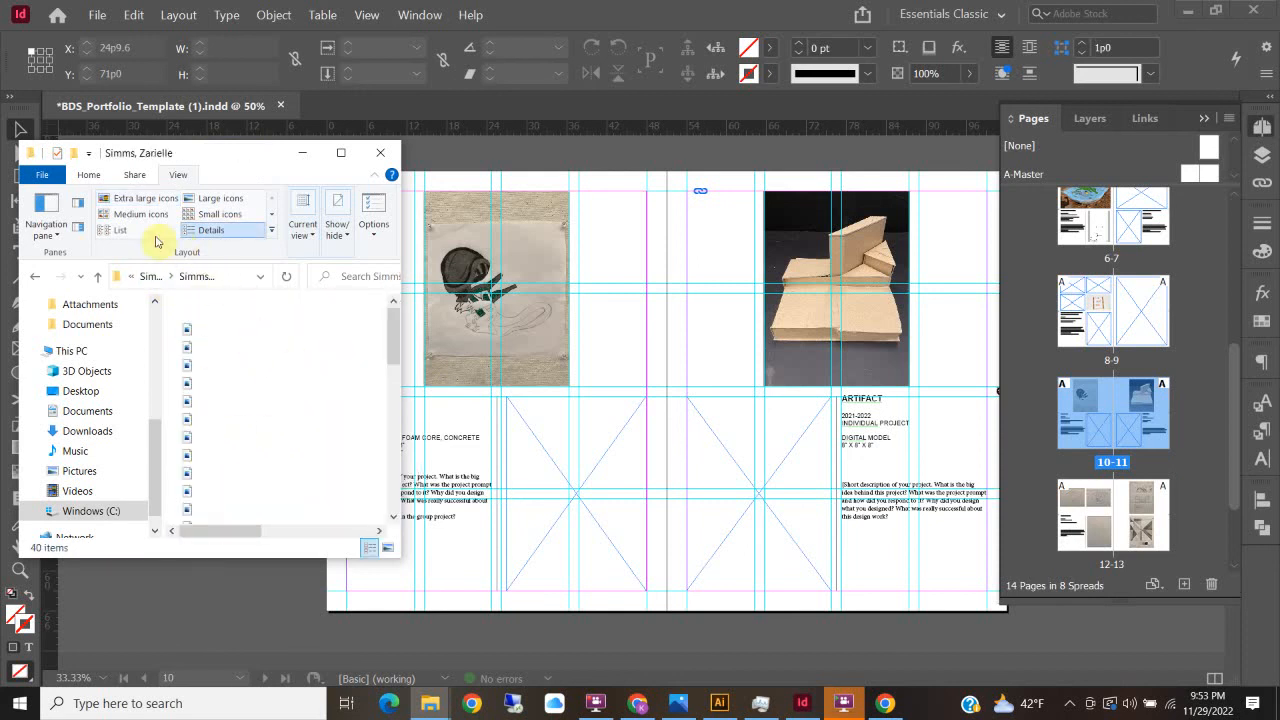
click(145, 198)
Step: Place the blue sculpture photo in the lower 3D Puzzle frame and the foldedforms2 photo in the lower Artifact frame
drag(250, 397, 531, 452)
scroll(328, 432, down, 3)
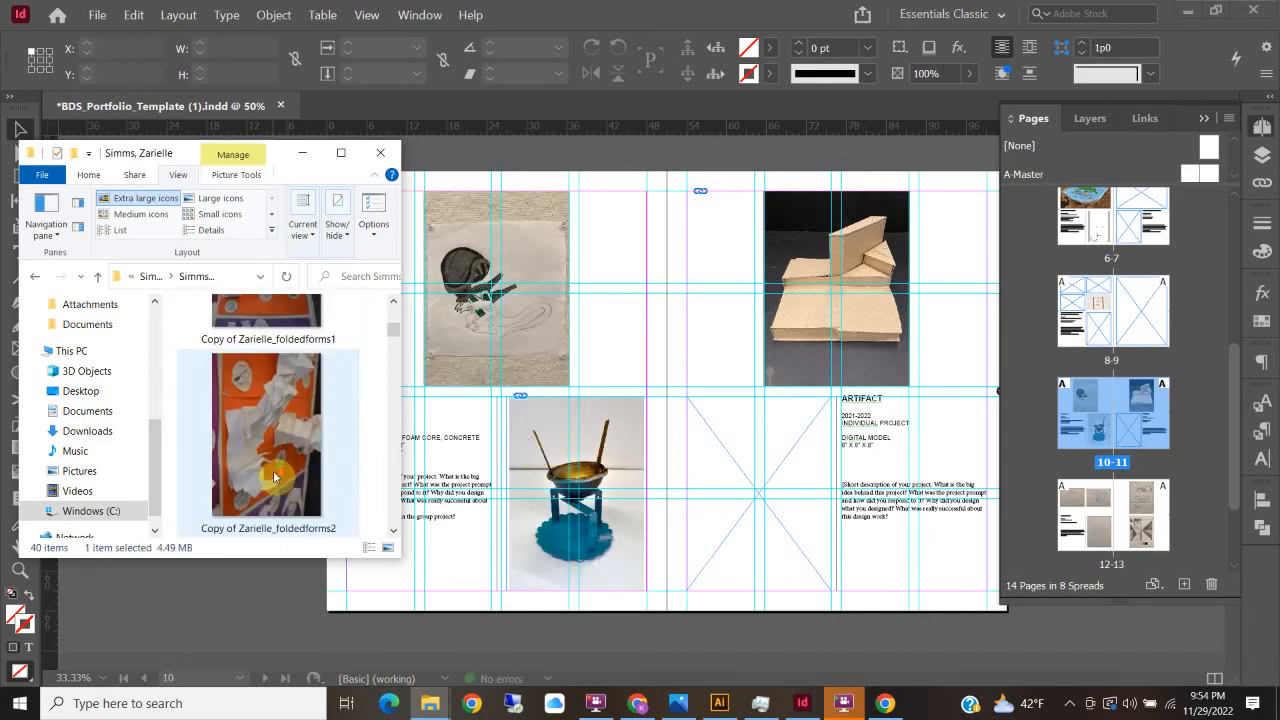
drag(300, 445, 743, 451)
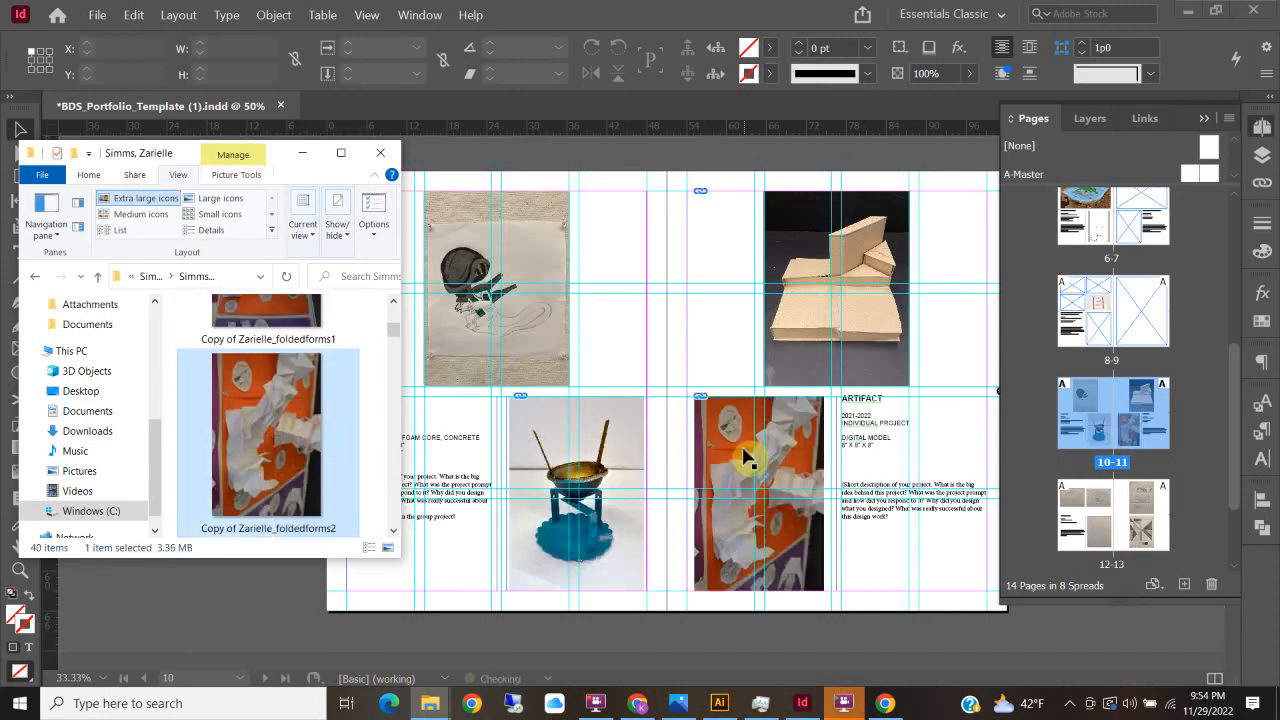
Step: Place the foldedforms4 photo in the full-page frame on page 9 and the white-figure diorama photo in the lower frame on page 8
scroll(723, 449, up, 10)
scroll(280, 440, down, 1)
drag(279, 441, 823, 363)
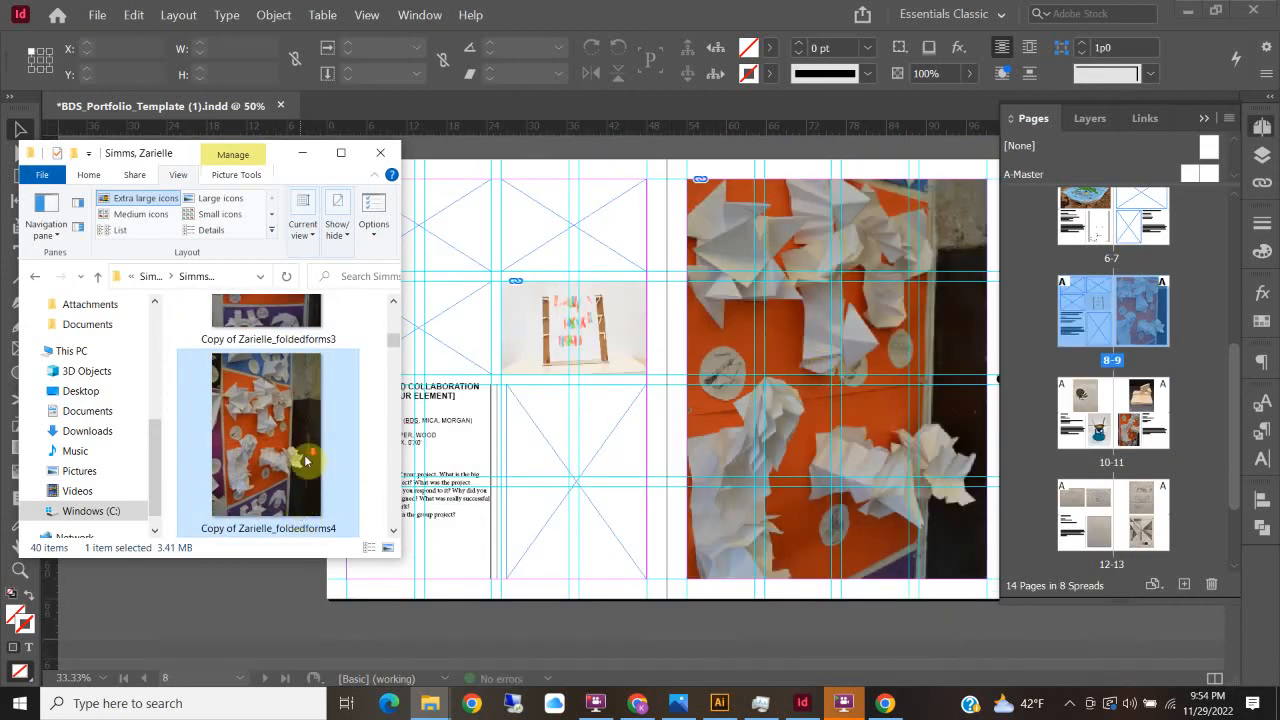
scroll(300, 457, down, 1)
drag(280, 457, 551, 445)
Step: Try to place further photos from the folder into the empty upper-left frame of the Design-Build Collaboration page
drag(214, 351, 457, 250)
scroll(240, 451, down, 2)
click(673, 373)
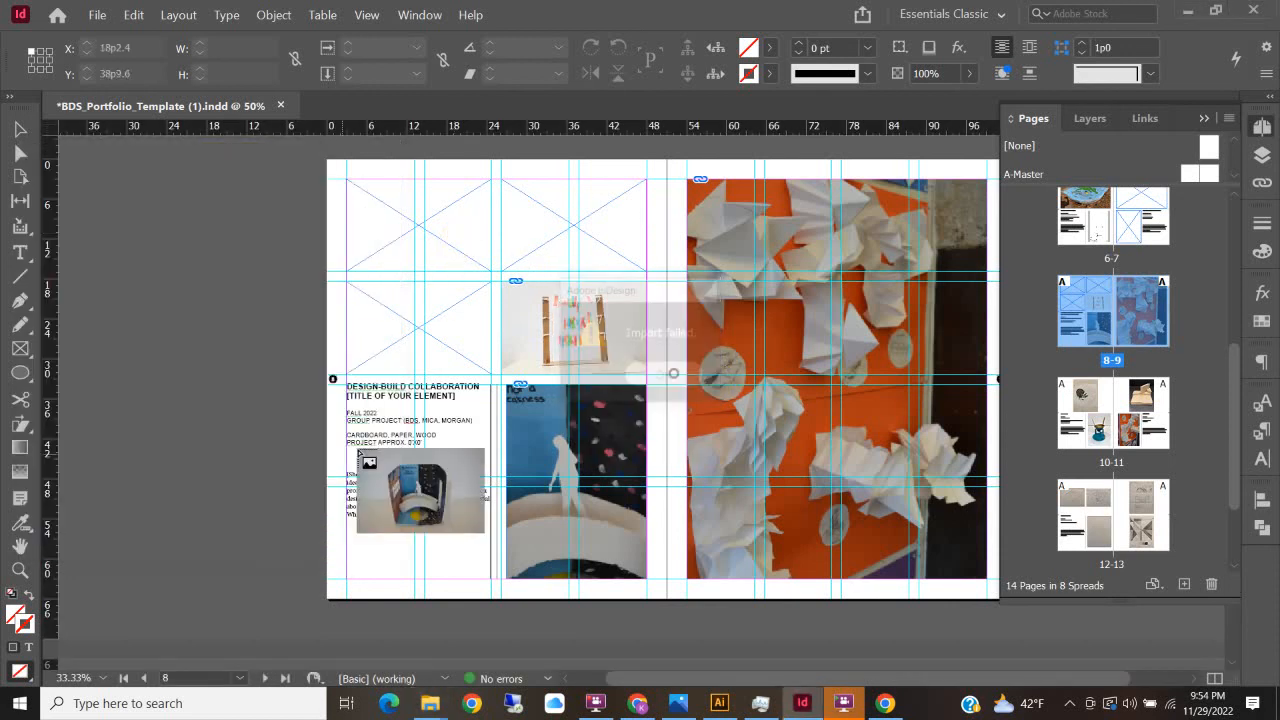
mouse_move(430, 703)
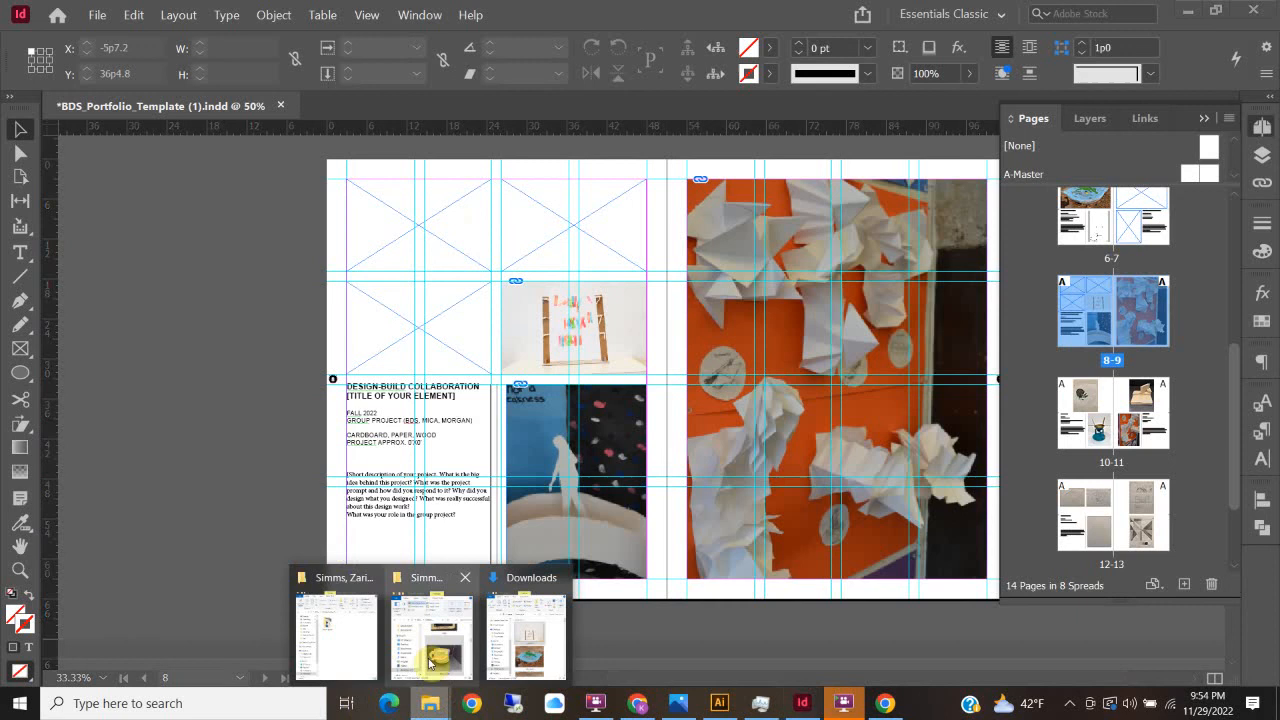
click(430, 638)
drag(266, 430, 447, 250)
click(661, 374)
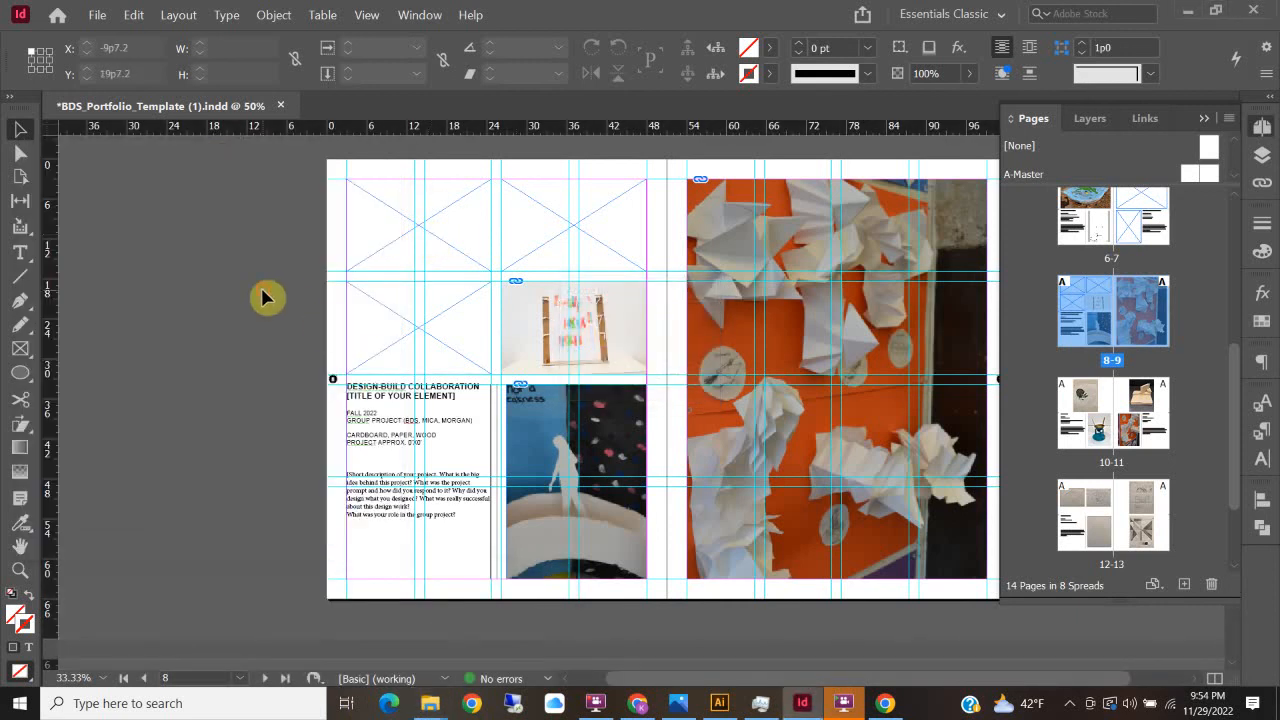
Step: Set the screen mode to Preview and check the portfolio pages from the front cover to the back cover
scroll(571, 286, up, 12)
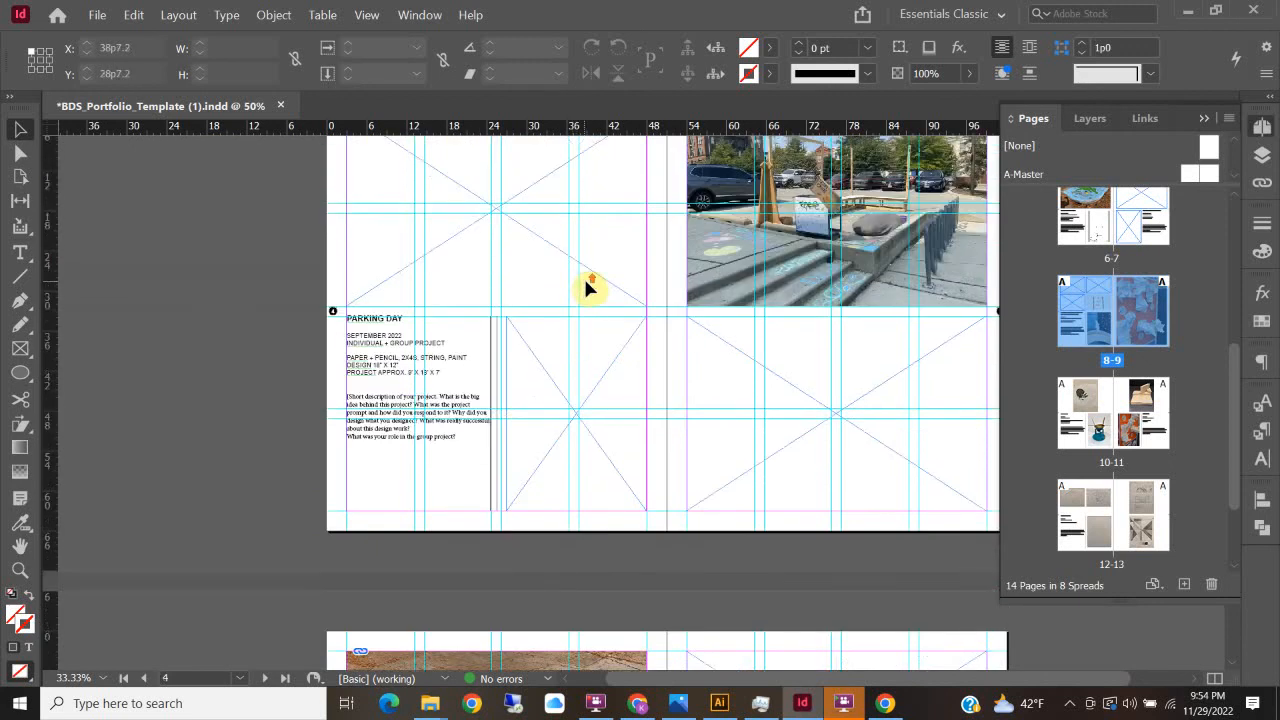
scroll(563, 243, up, 8)
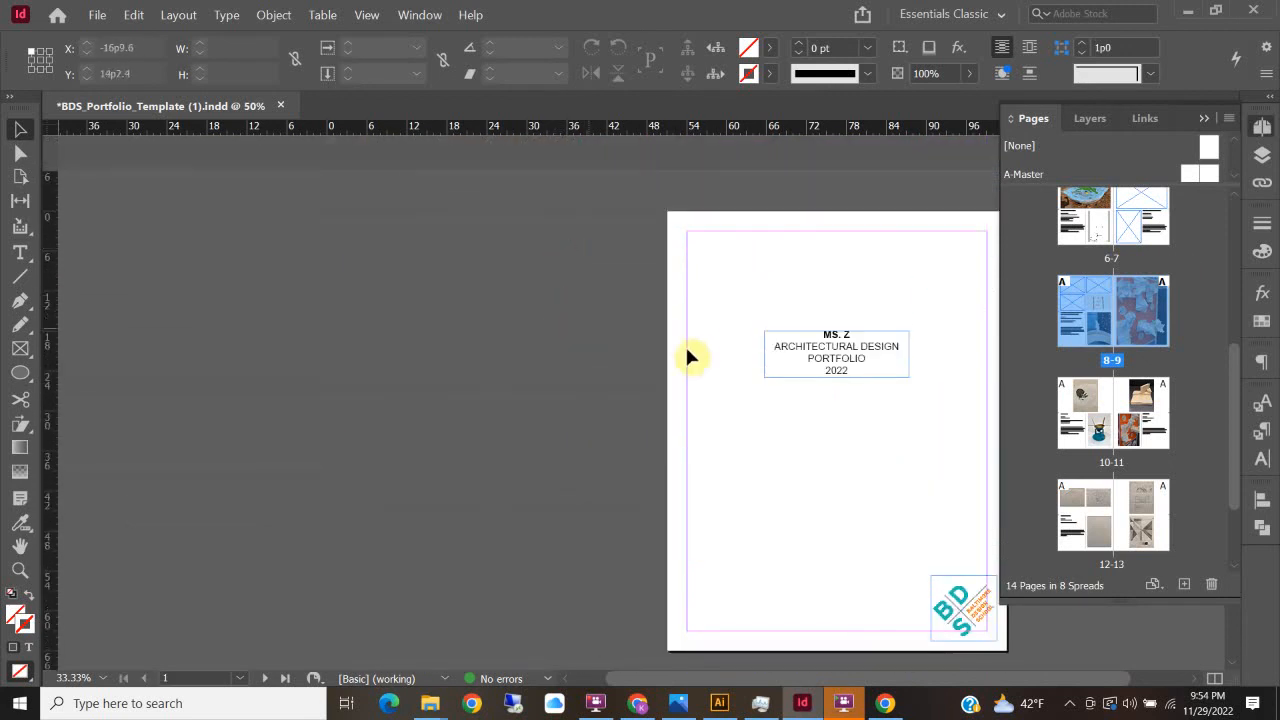
click(366, 15)
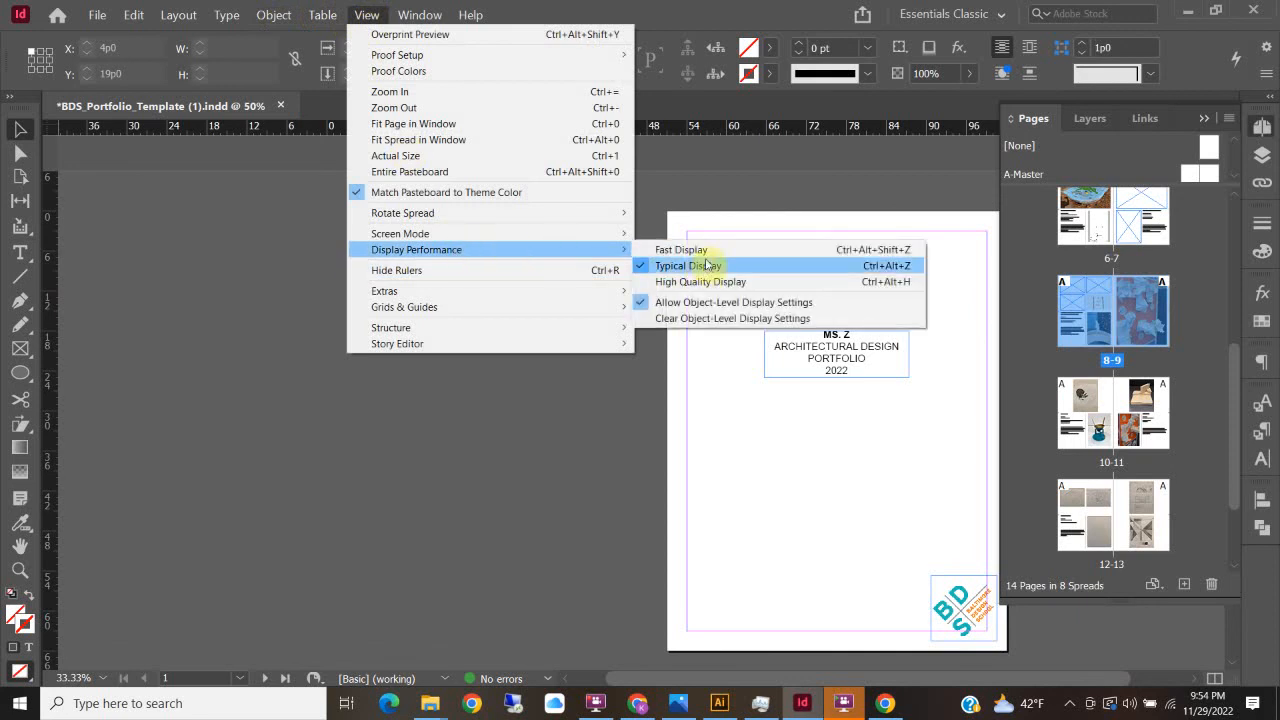
mouse_move(538, 236)
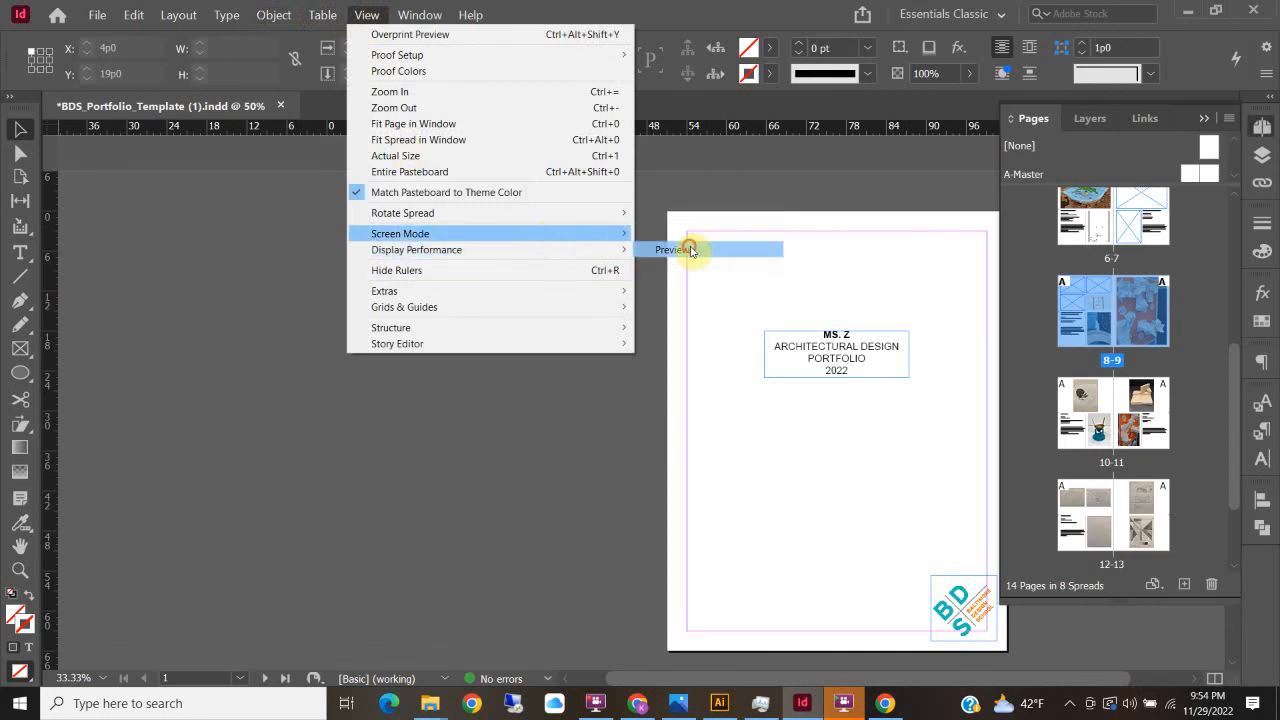
click(684, 249)
scroll(535, 366, down, 10)
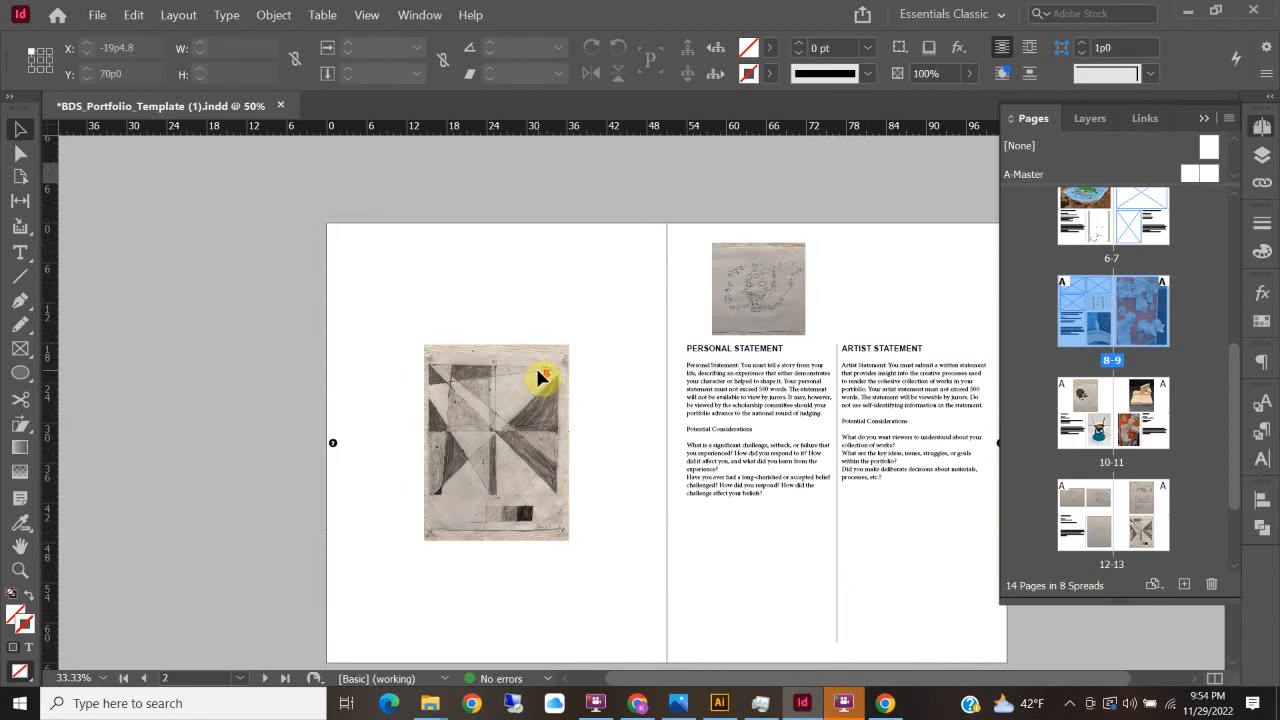
scroll(537, 370, down, 15)
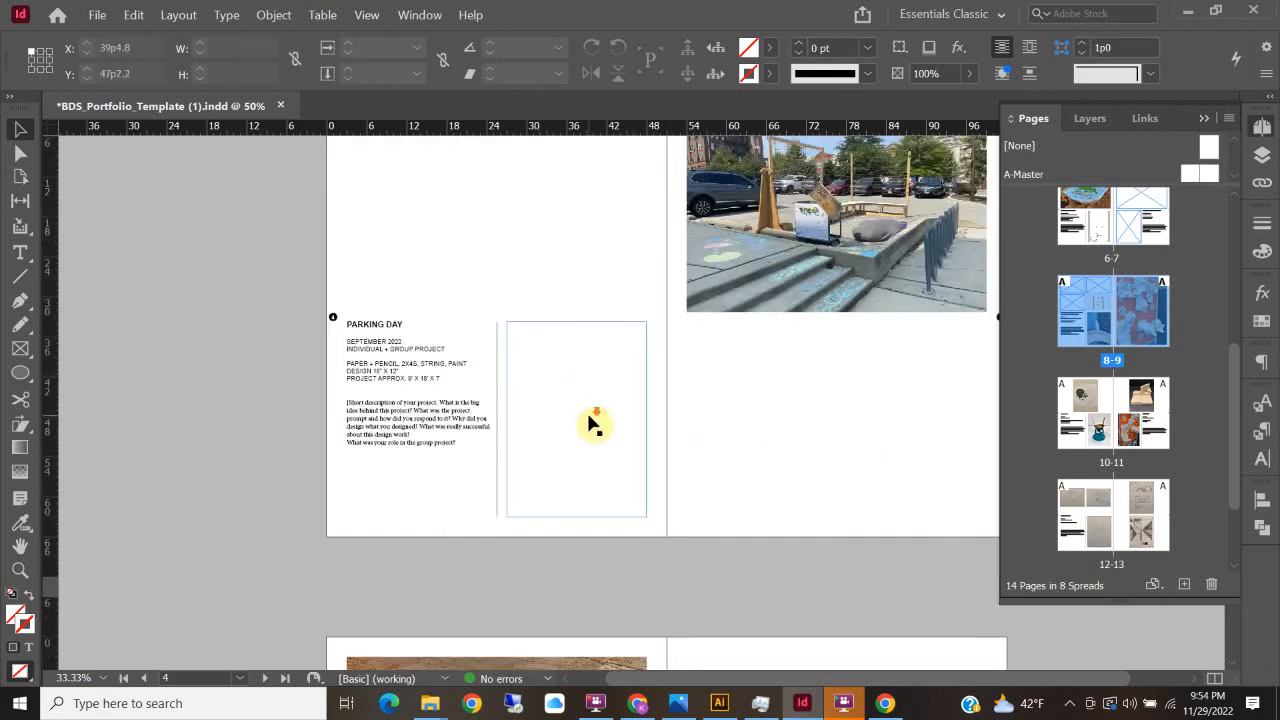
scroll(585, 430, down, 10)
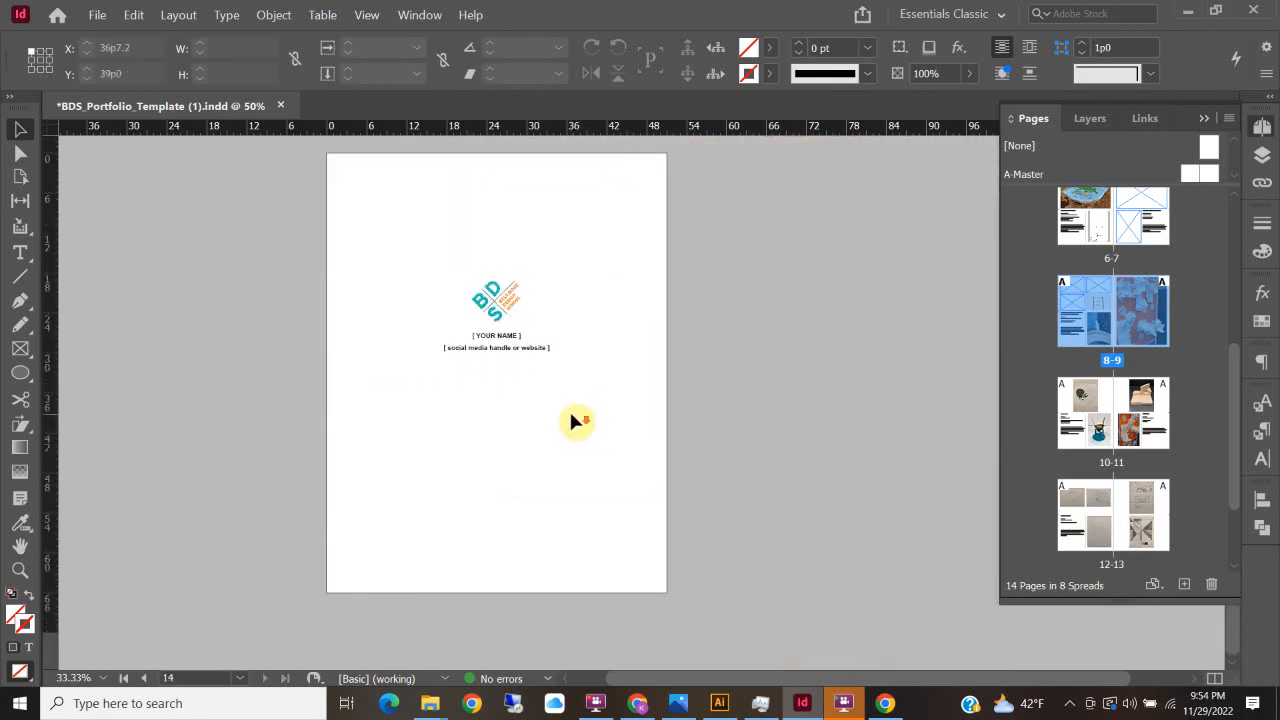
Step: Replace the [ YOUR NAME ] placeholder under the logo on the back cover with the portfolio owner's name
double_click(495, 350)
drag(493, 336, 422, 346)
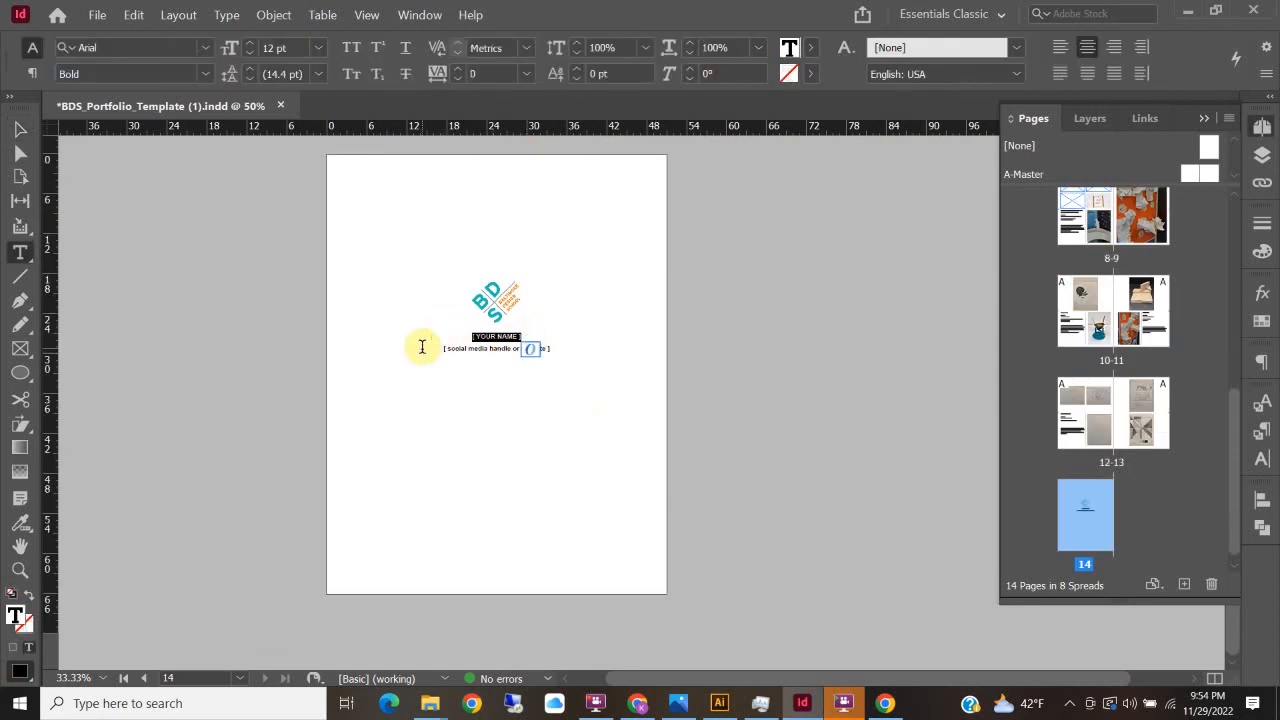
text(Ms)
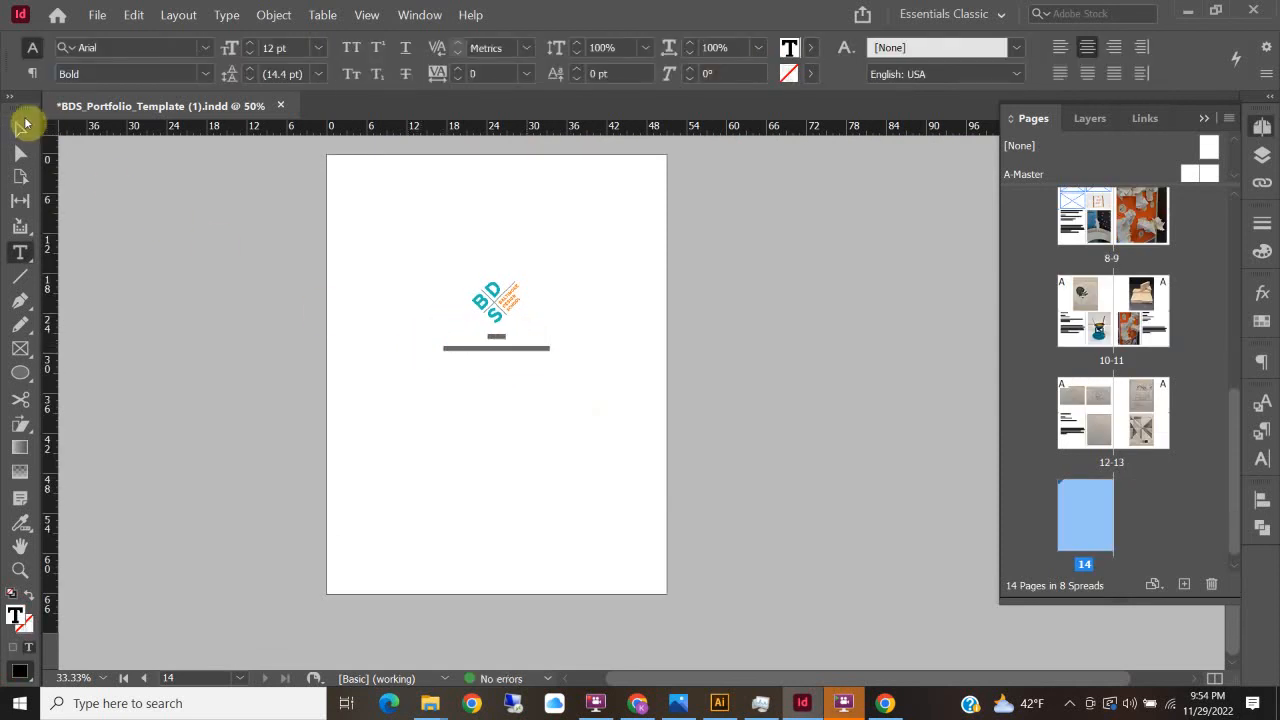
click(21, 127)
key(ctrl+1)
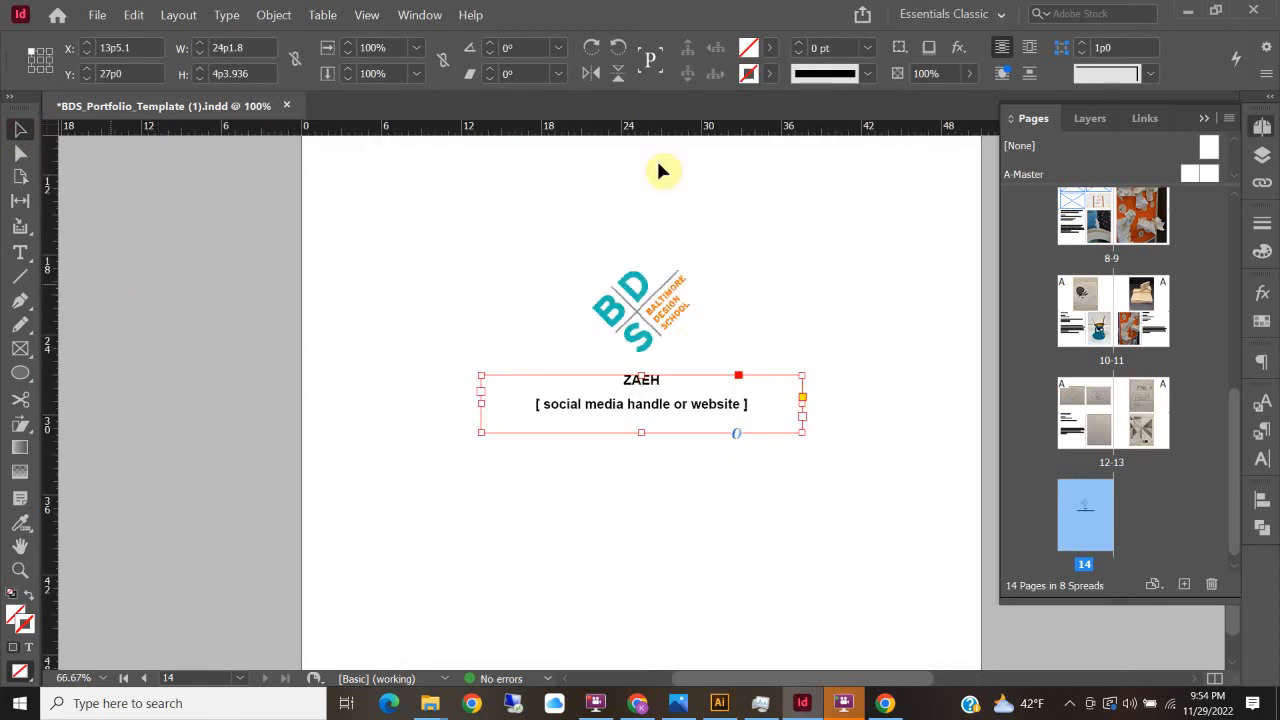
double_click(630, 408)
drag(766, 399, 515, 403)
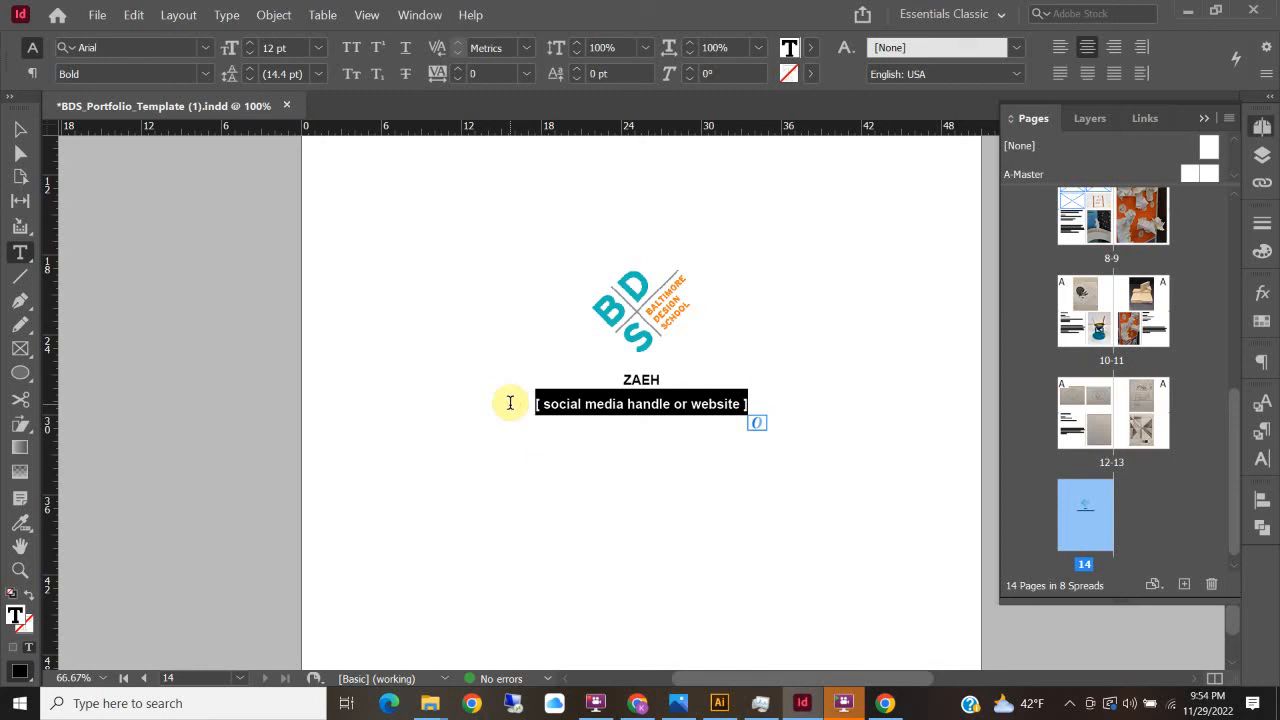
text(@BDSARCHITECTURE)
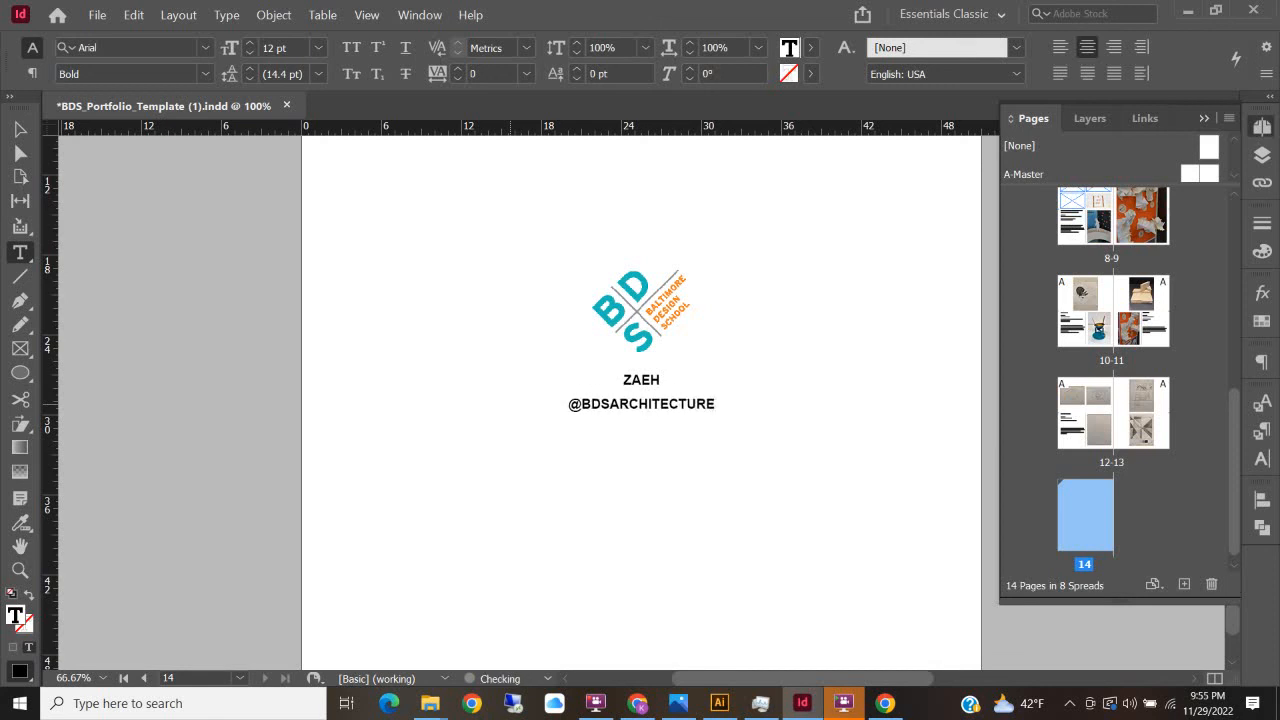
click(20, 129)
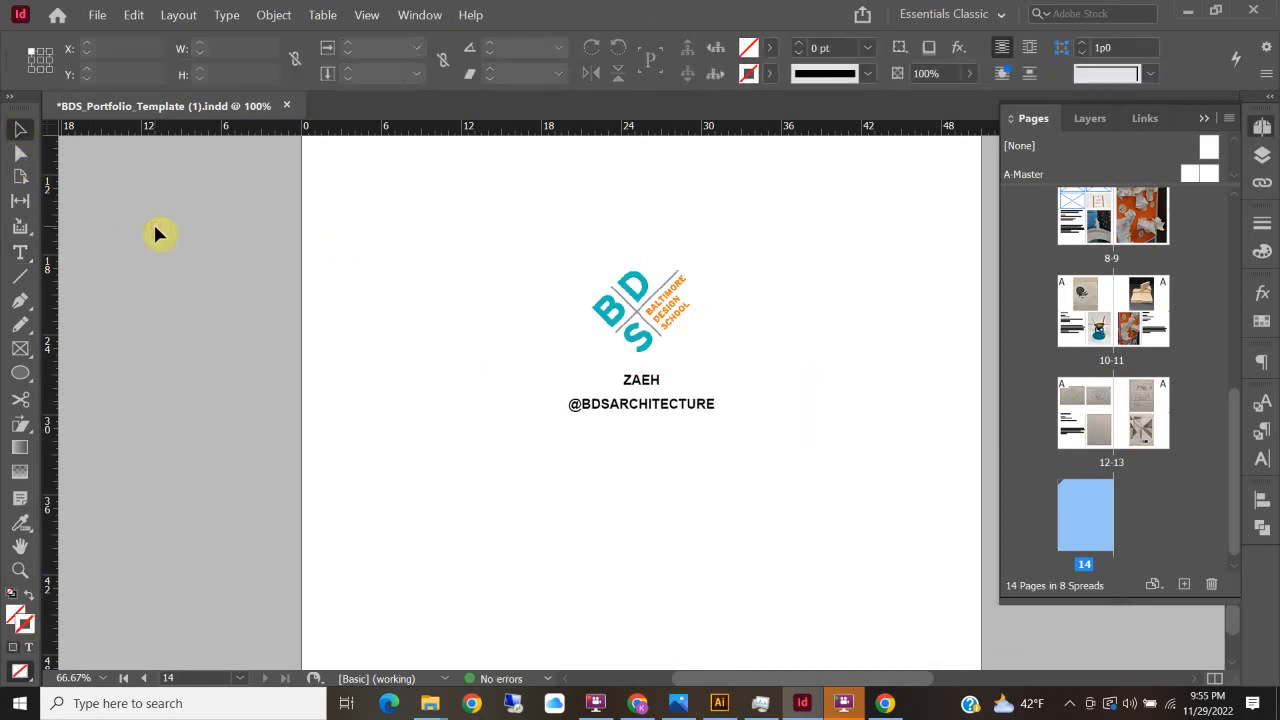
Step: Look over the portfolio spreads from the back cover to the front cover and save the document
key(ctrl+minus)
key(ctrl+minus)
key(ctrl+minus)
key(ctrl+equal)
key(ctrl+equal)
key(ctrl+equal)
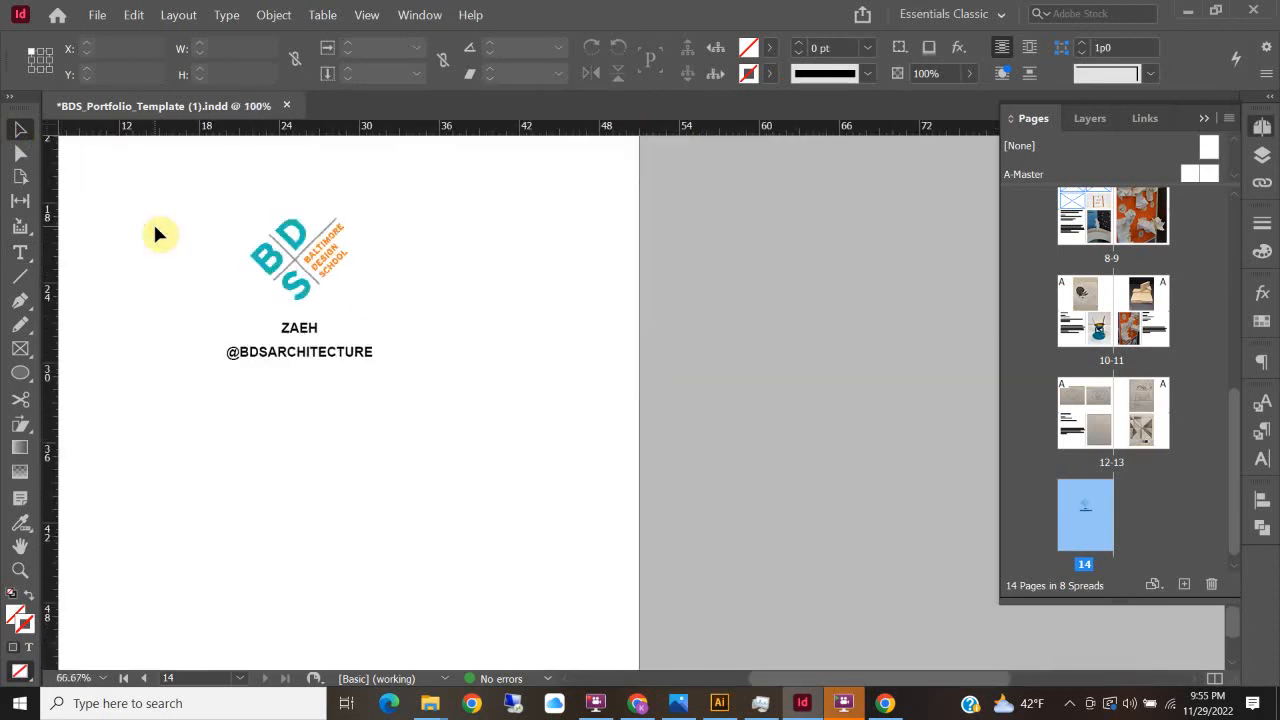
key(ctrl+minus)
key(ctrl+minus)
key(ctrl+minus)
key(ctrl+minus)
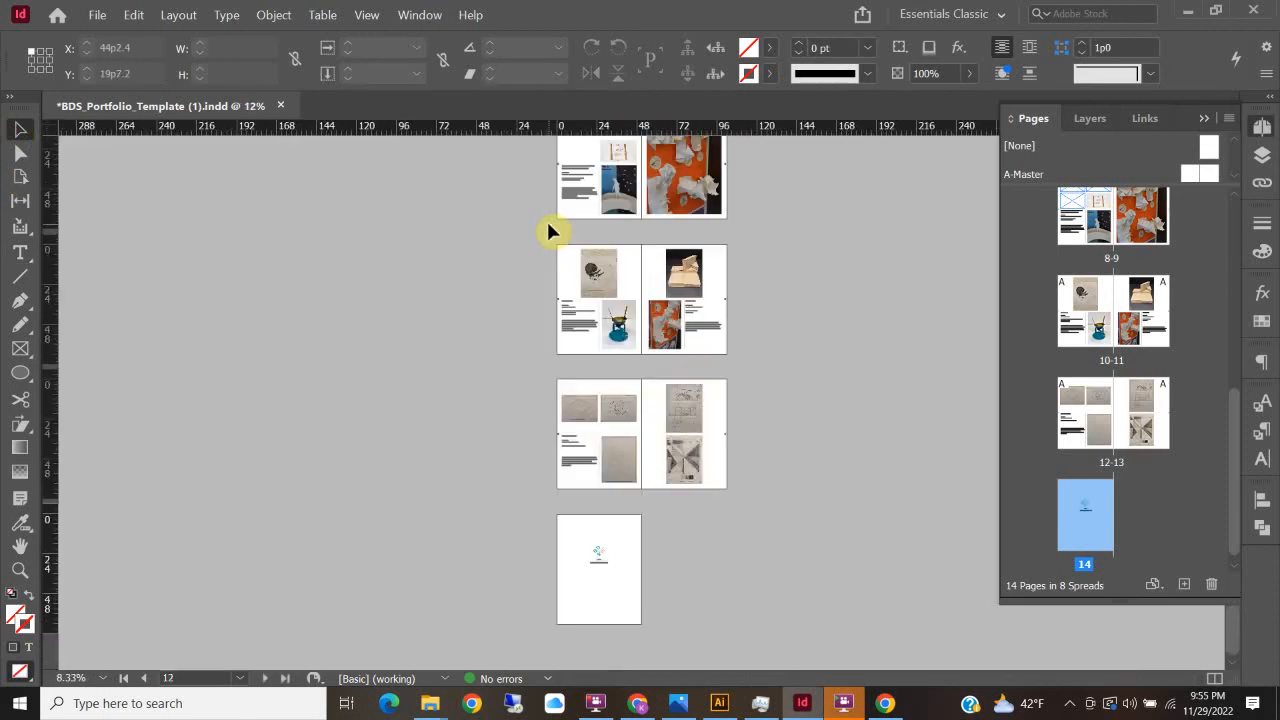
scroll(548, 232, up, 4)
scroll(548, 232, up, 3)
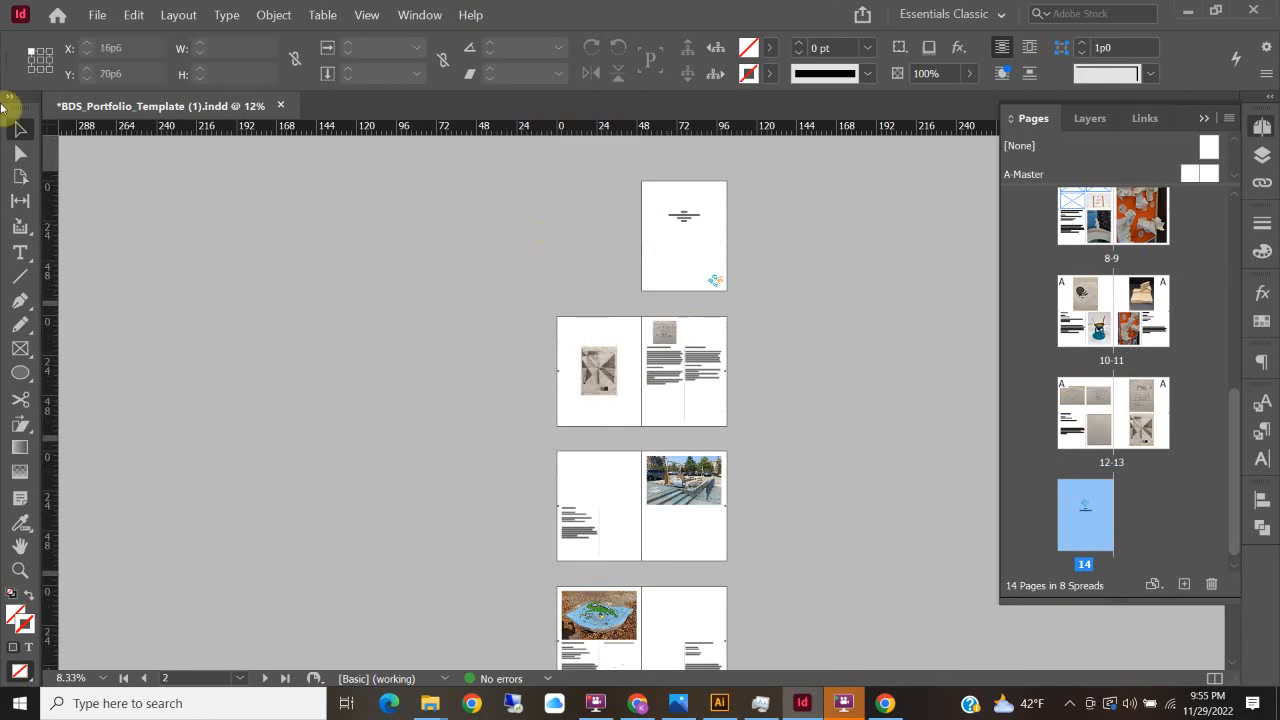
click(96, 14)
click(125, 120)
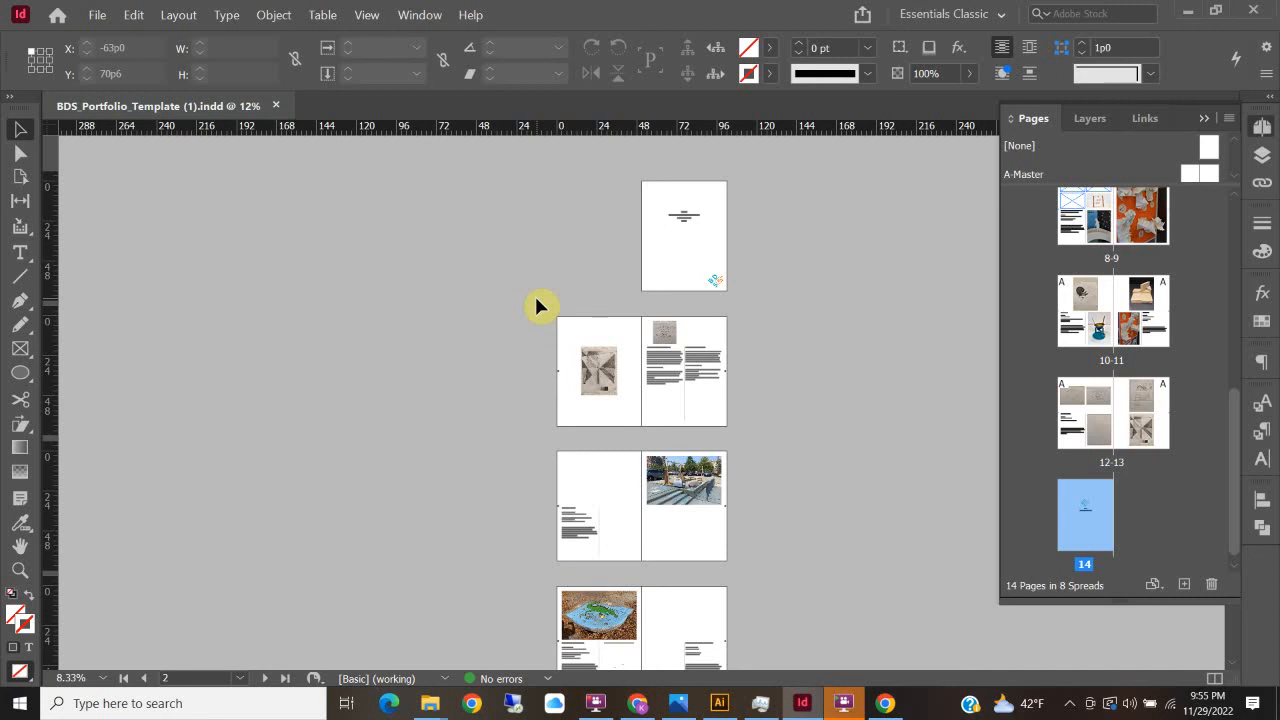
Step: Review the personal and artist statement spread, the Parking Day spread and the following project pages at a readable size
key(ctrl+5)
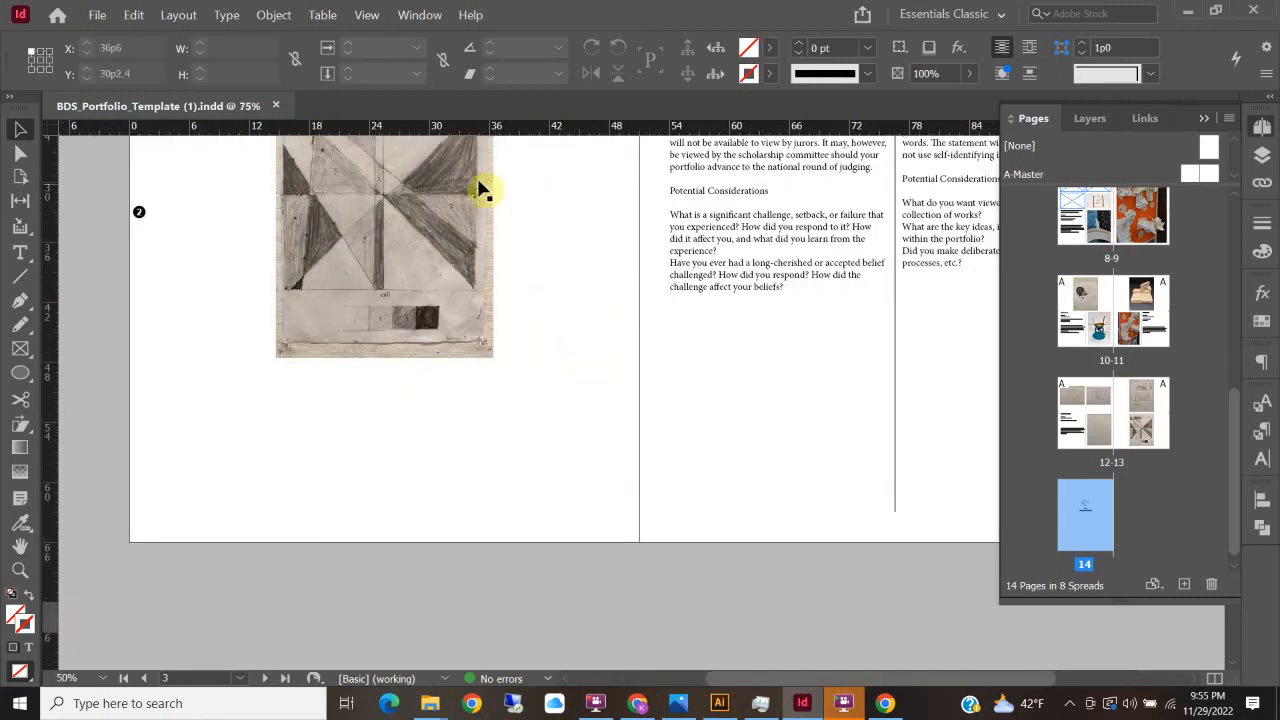
scroll(561, 331, up, 3)
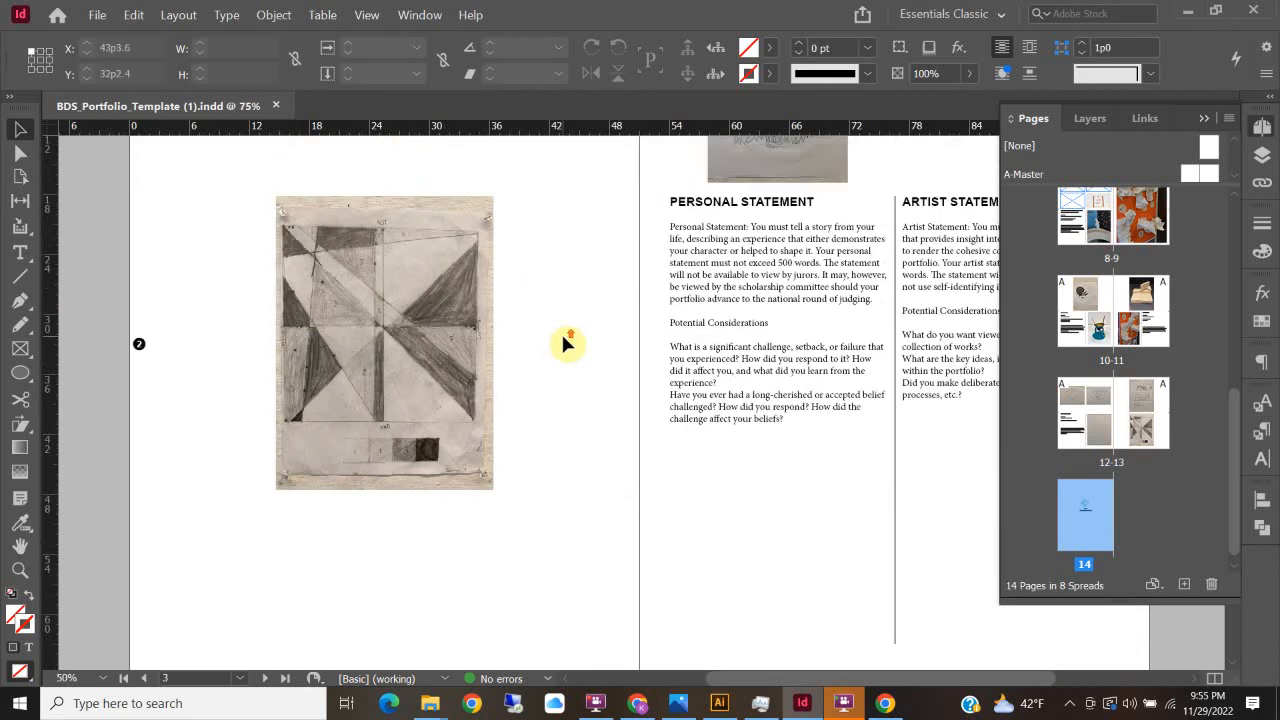
scroll(530, 355, down, 3)
key(ctrl+minus)
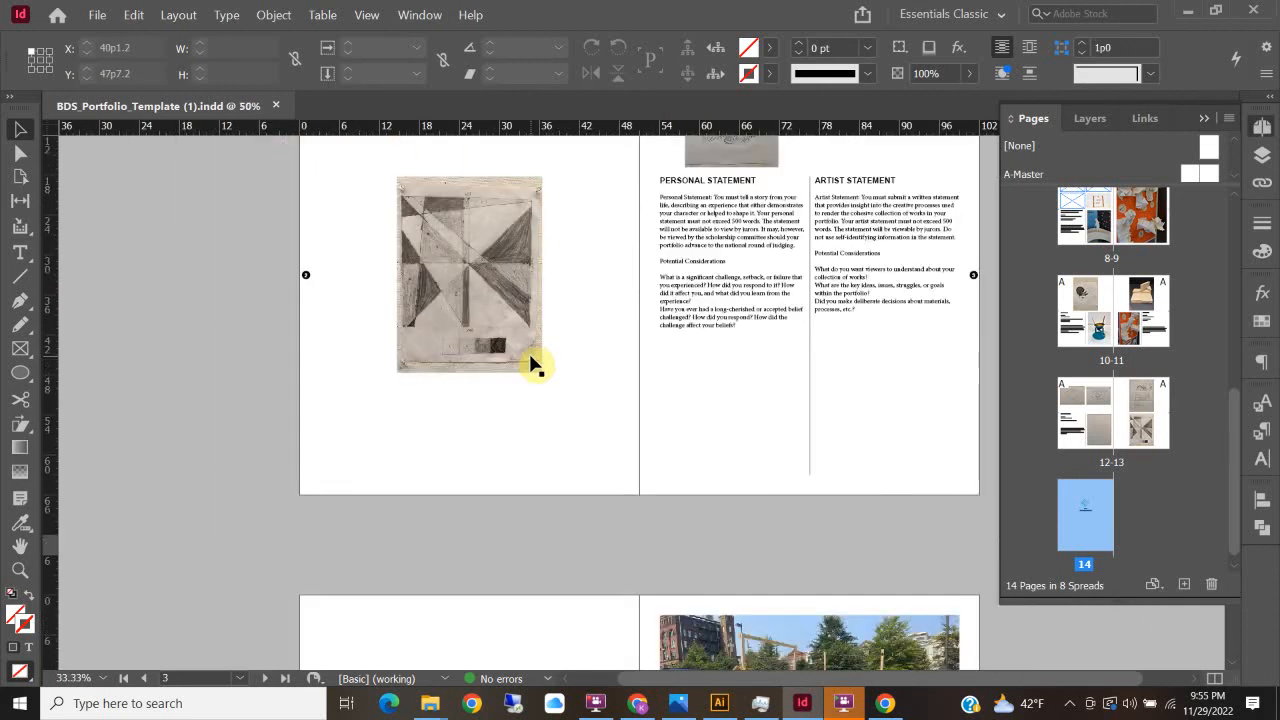
scroll(531, 345, down, 6)
scroll(526, 337, down, 4)
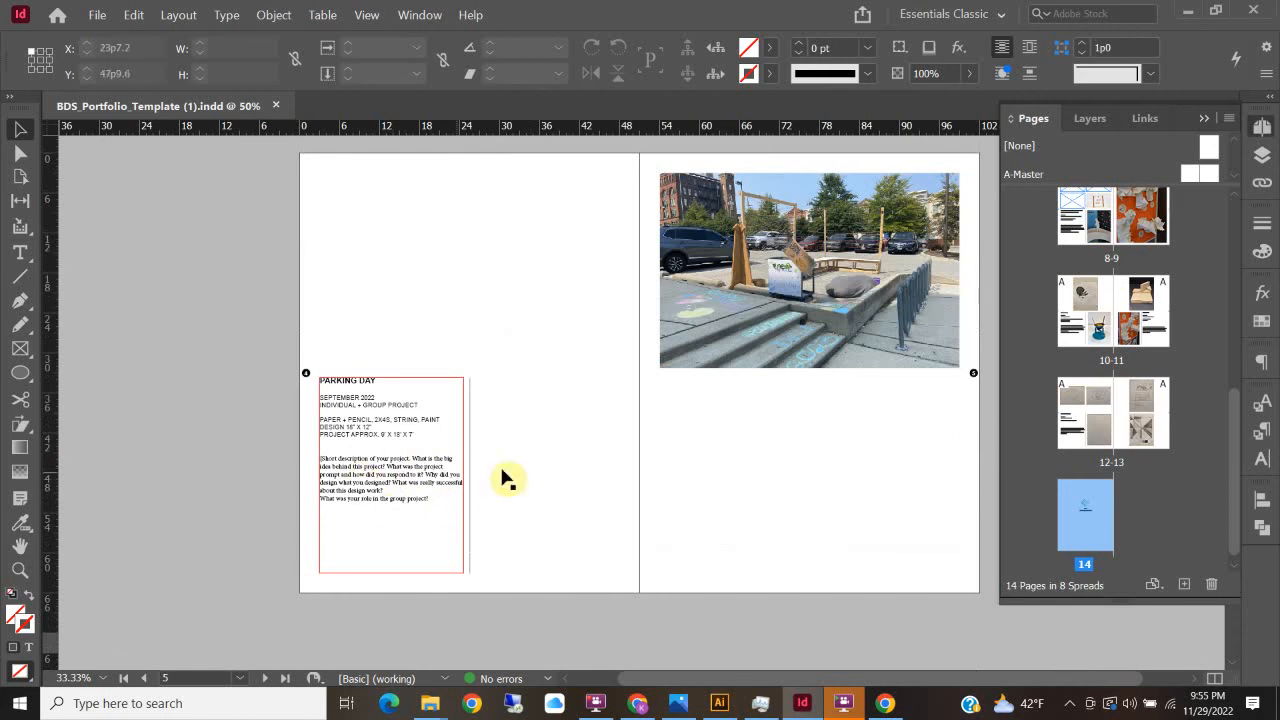
scroll(500, 477, up, 12)
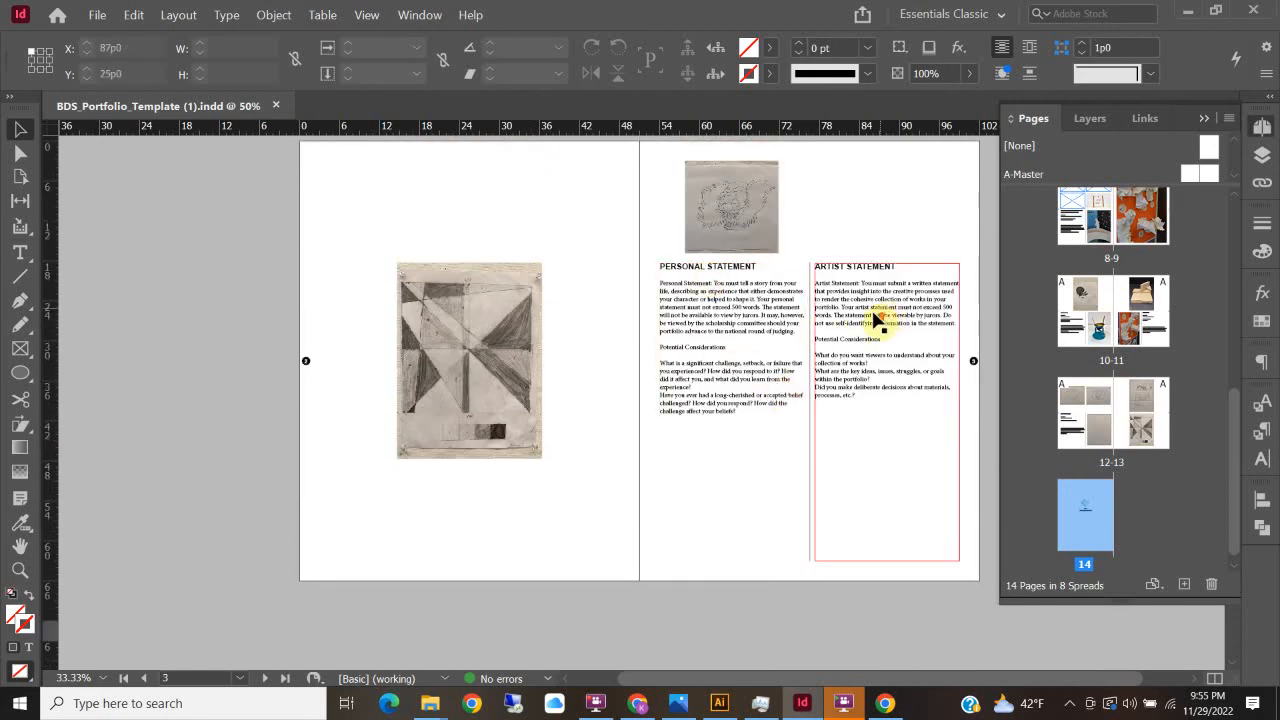
scroll(882, 316, up, 13)
scroll(870, 307, down, 18)
scroll(840, 354, down, 10)
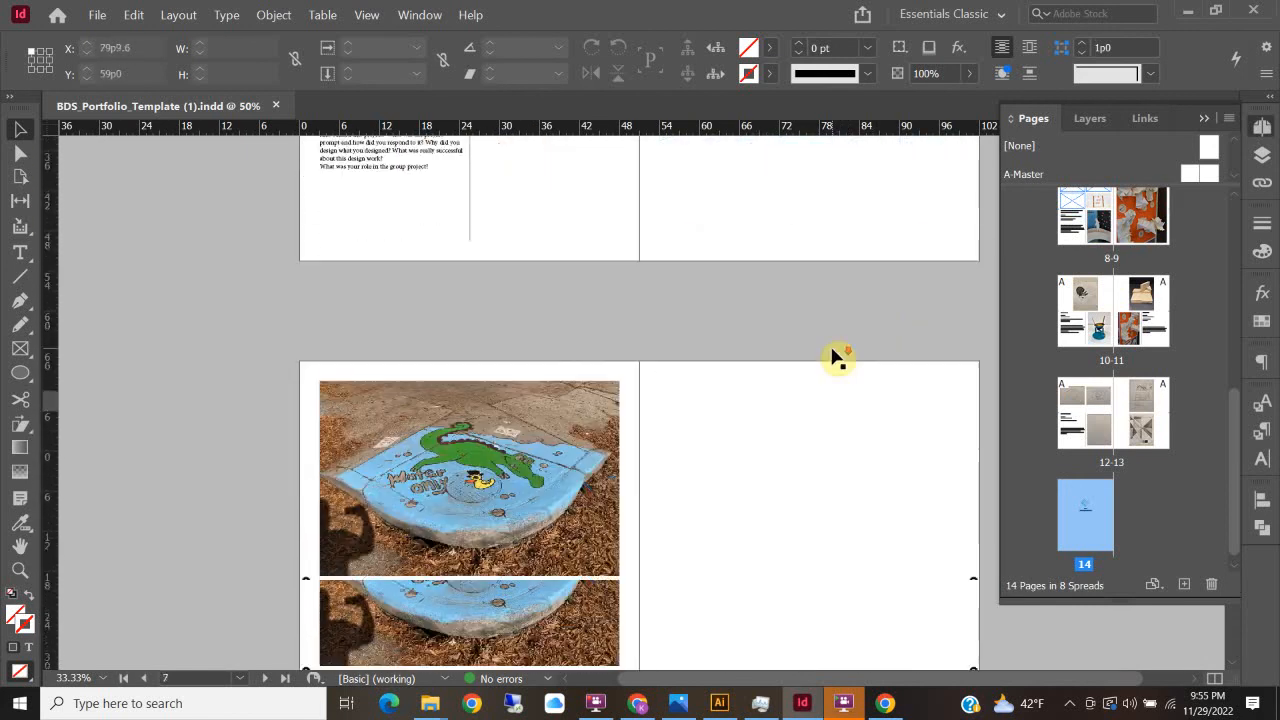
click(596, 703)
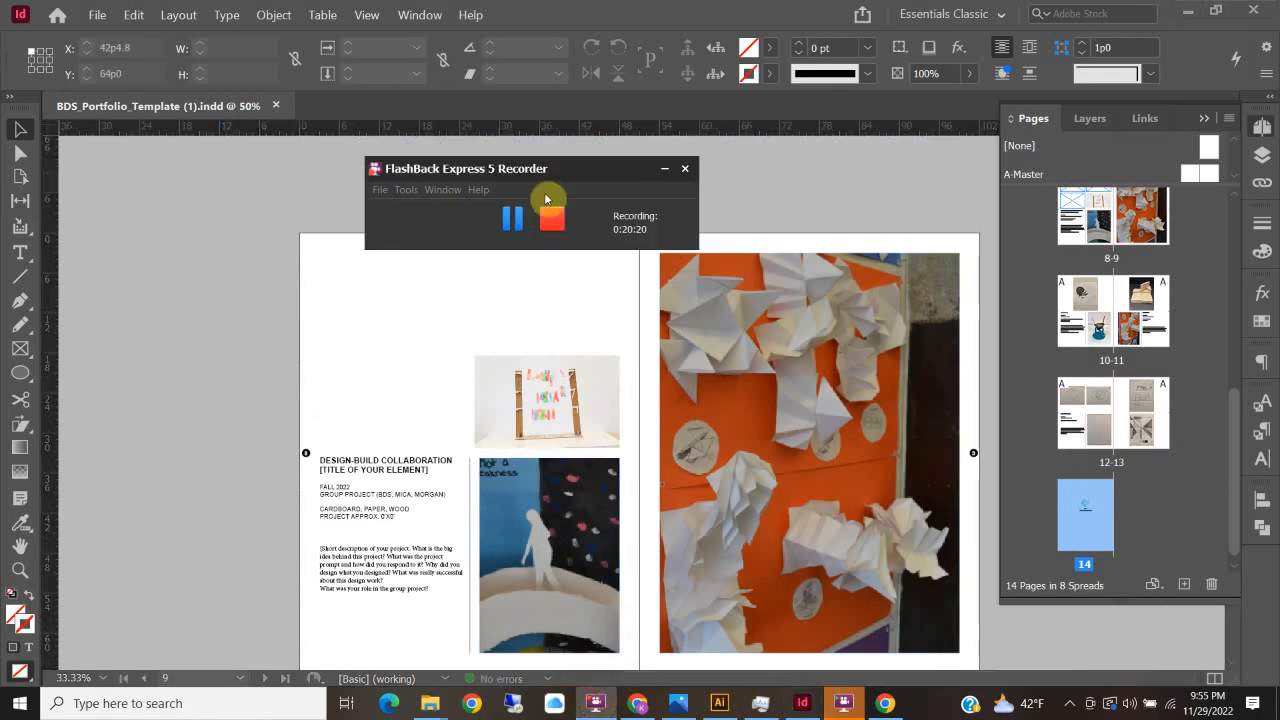